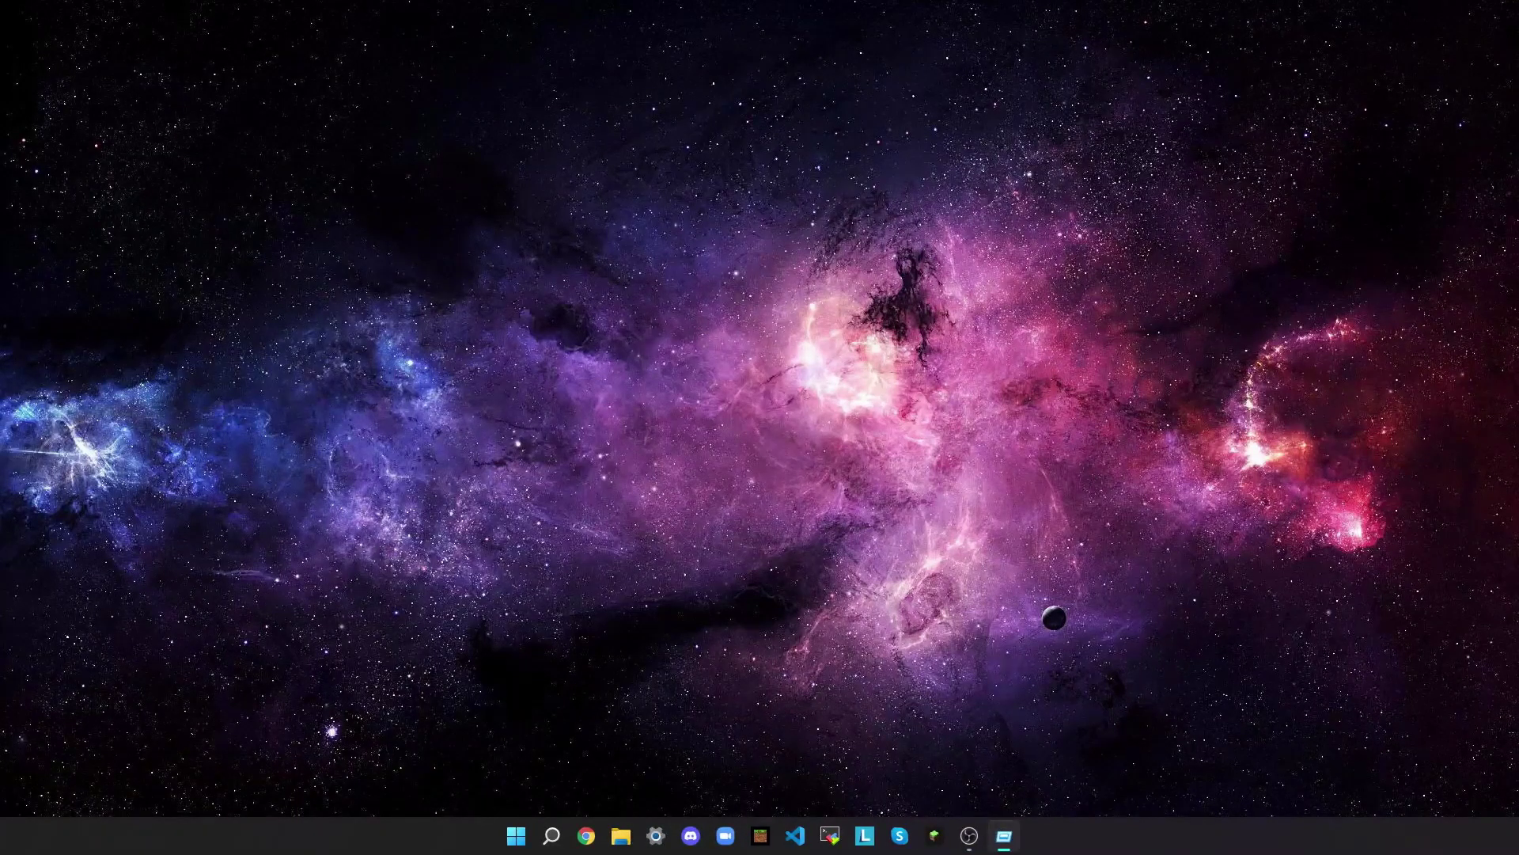
- Open the %appdata% folder through the Run dialog
drag(629, 622, 694, 333)
key(End)
key(ctrl+a)
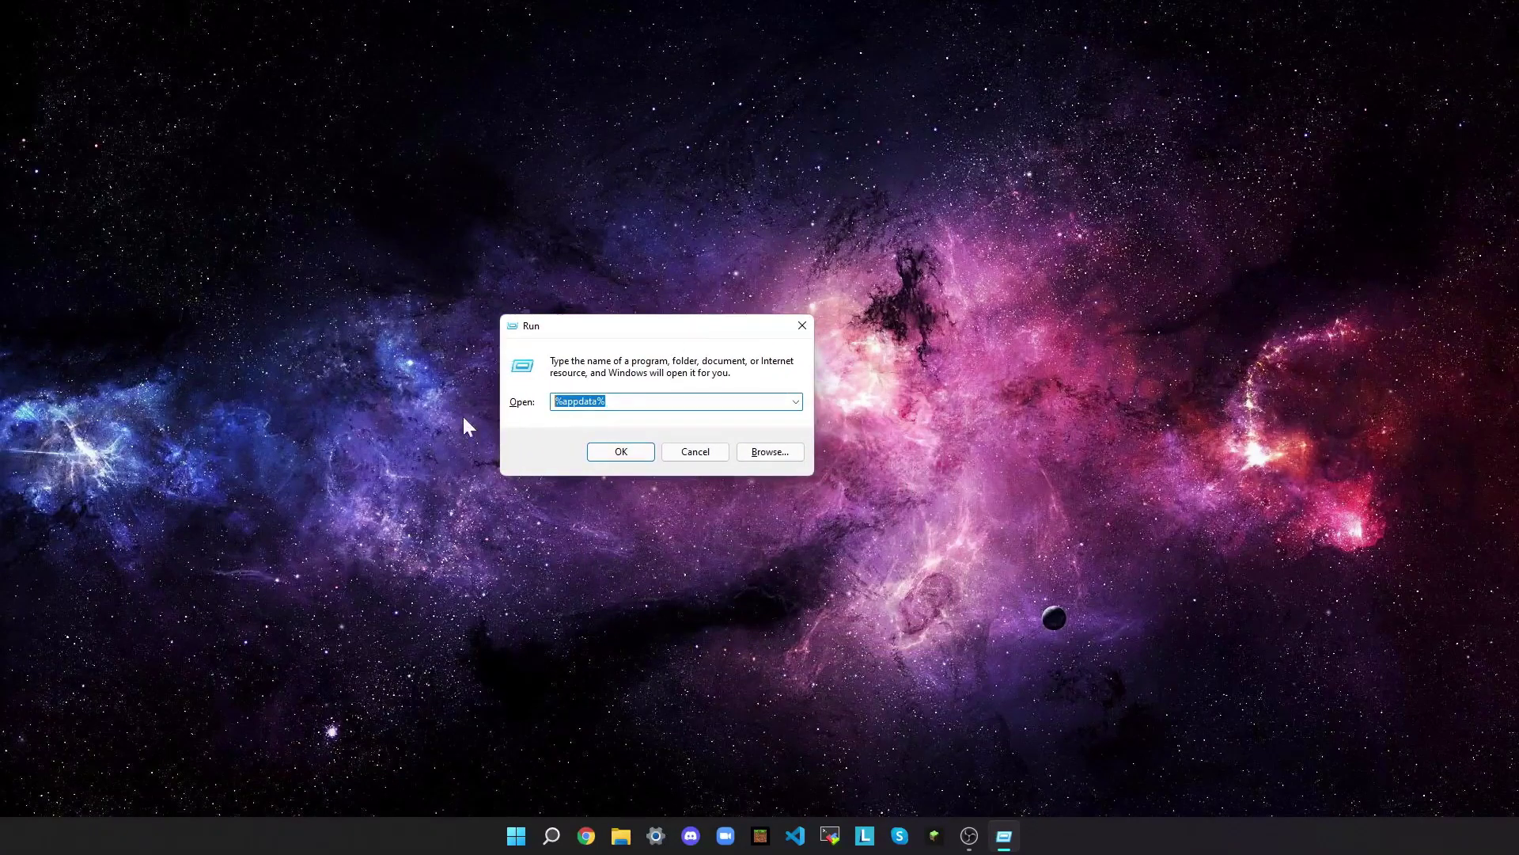
click(598, 450)
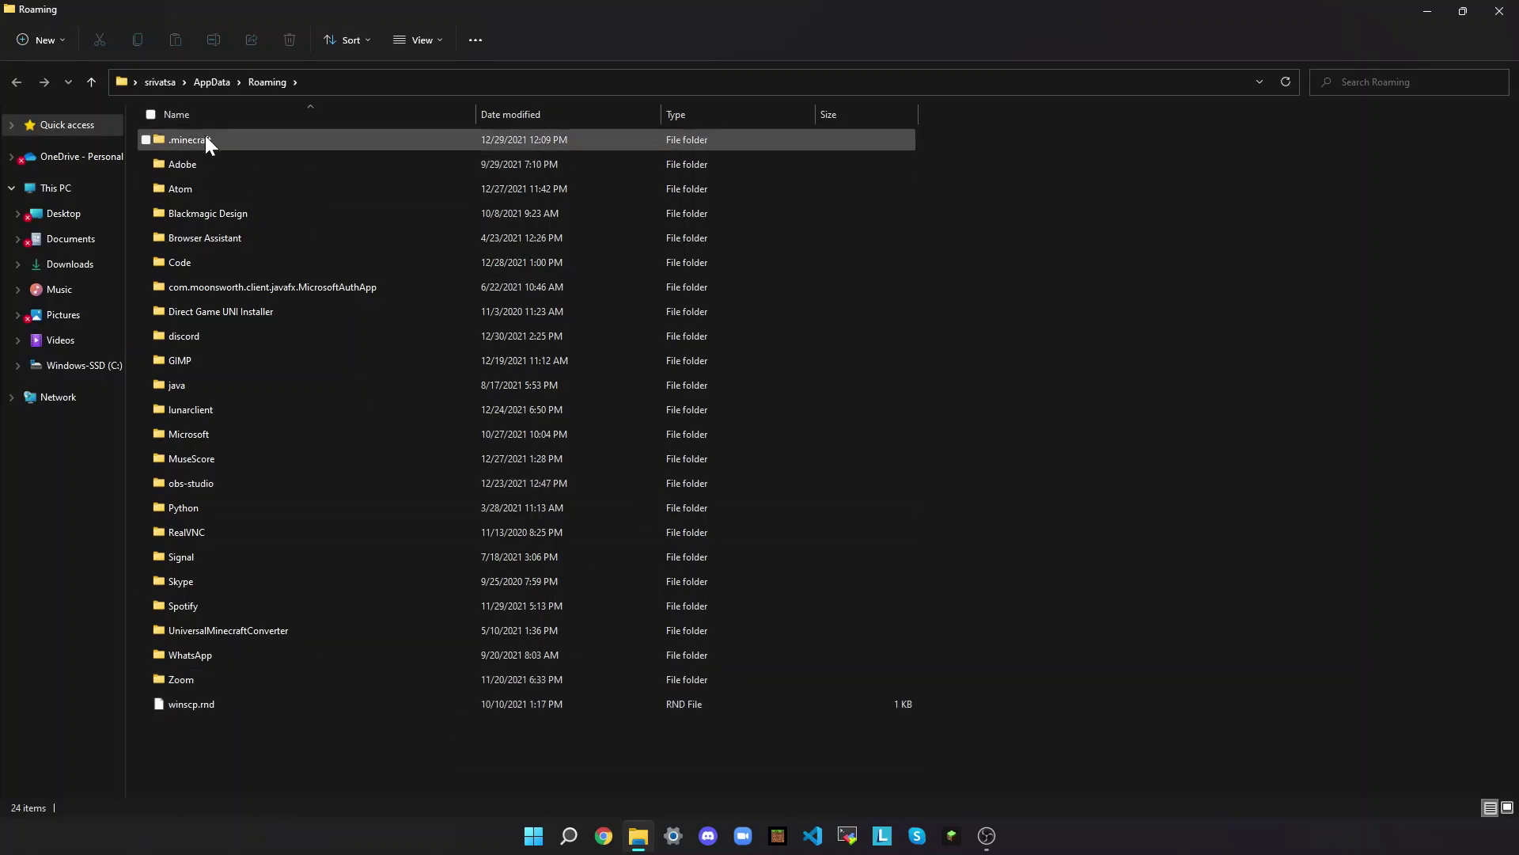
- Go from the Roaming folder into .minecraft, versions, and open the 1.18.1 folder
double_click(341, 147)
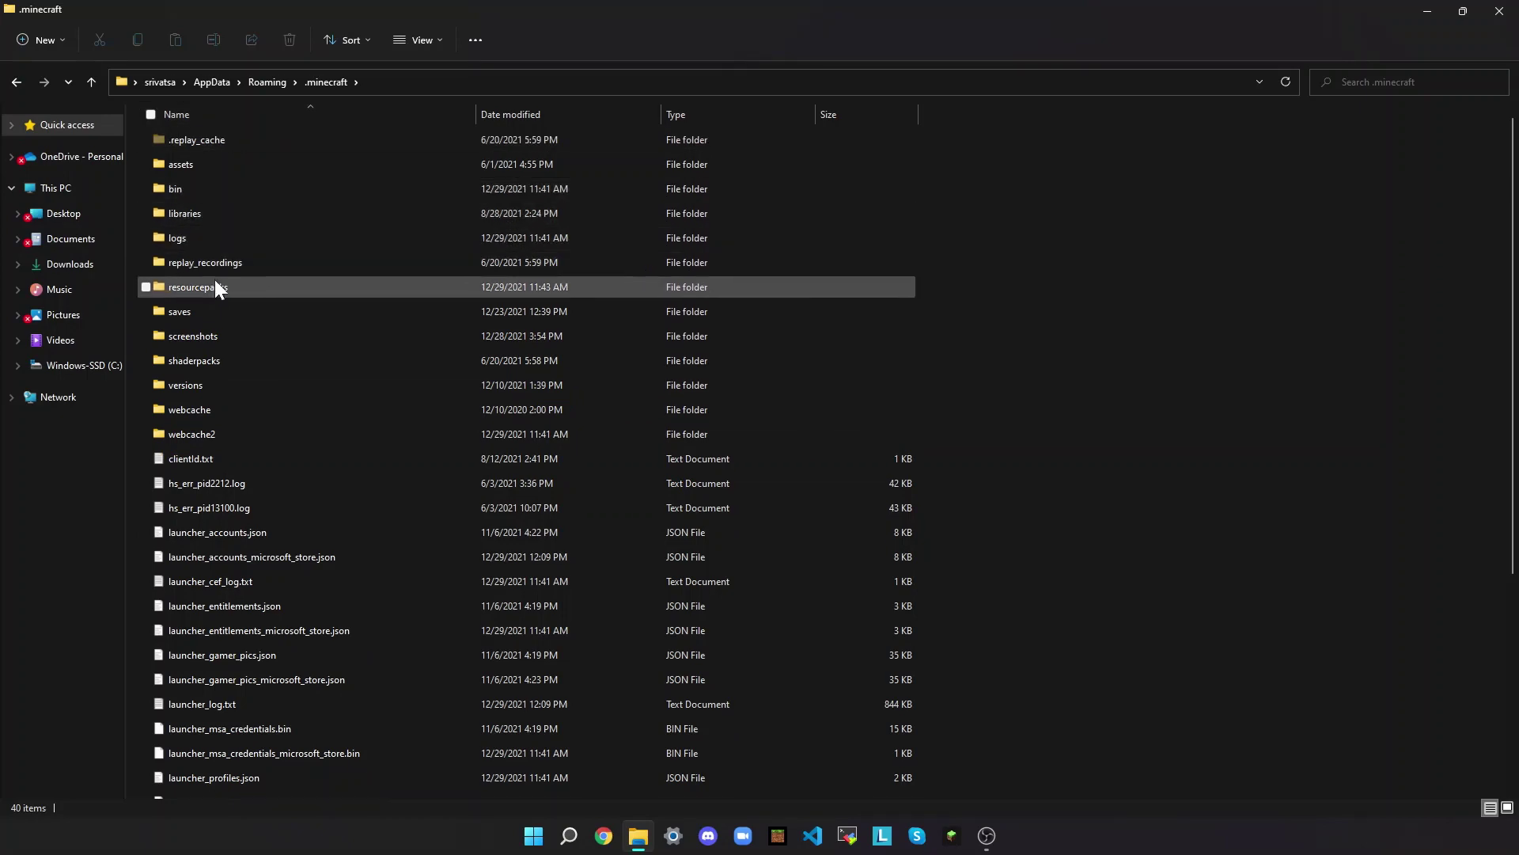
double_click(198, 391)
scroll(190, 389, down, 2)
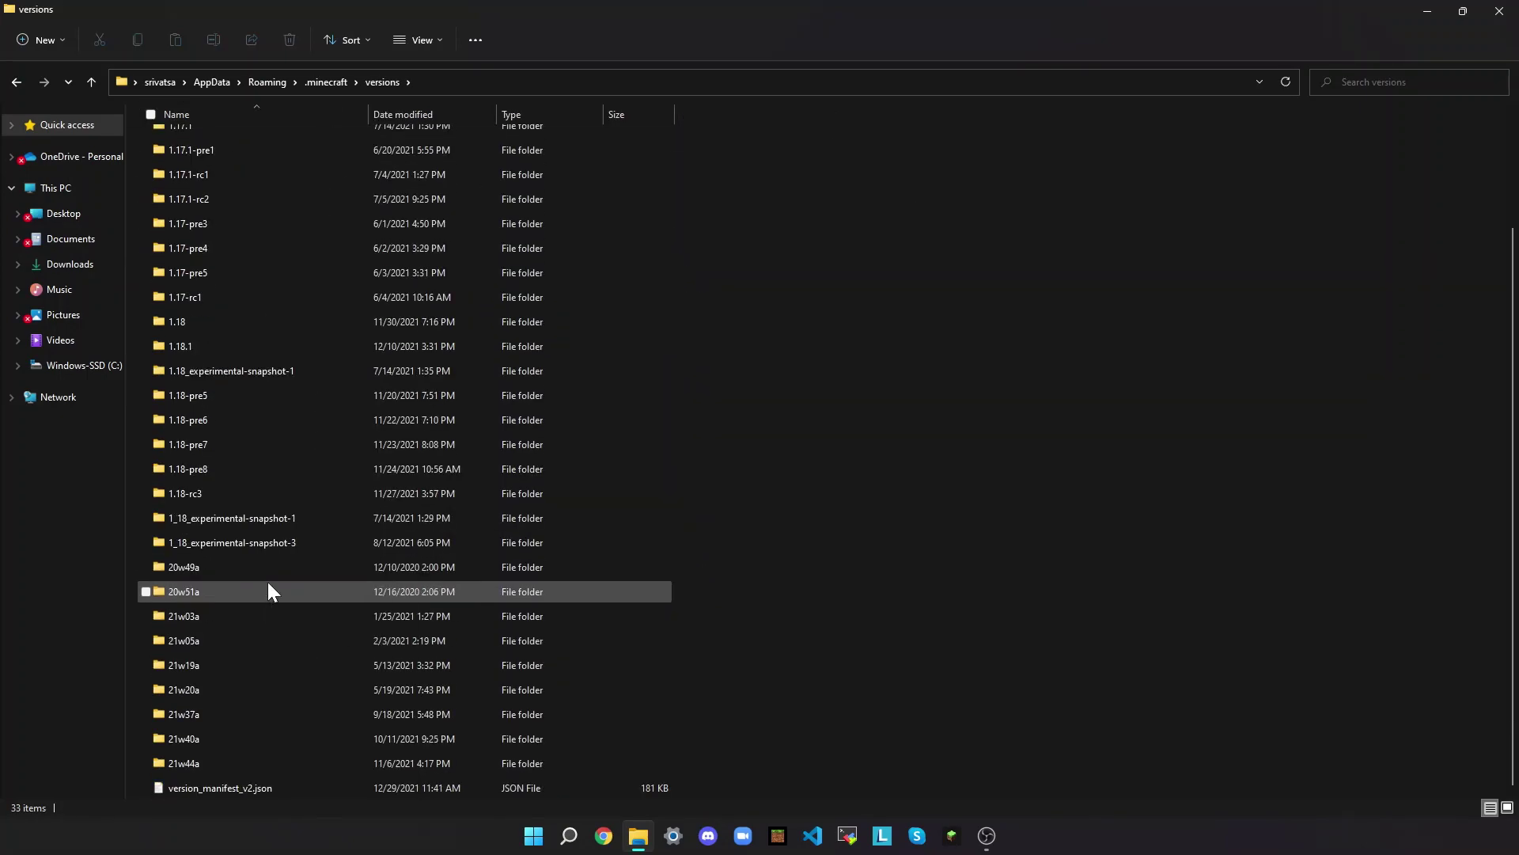
click(222, 349)
double_click(221, 348)
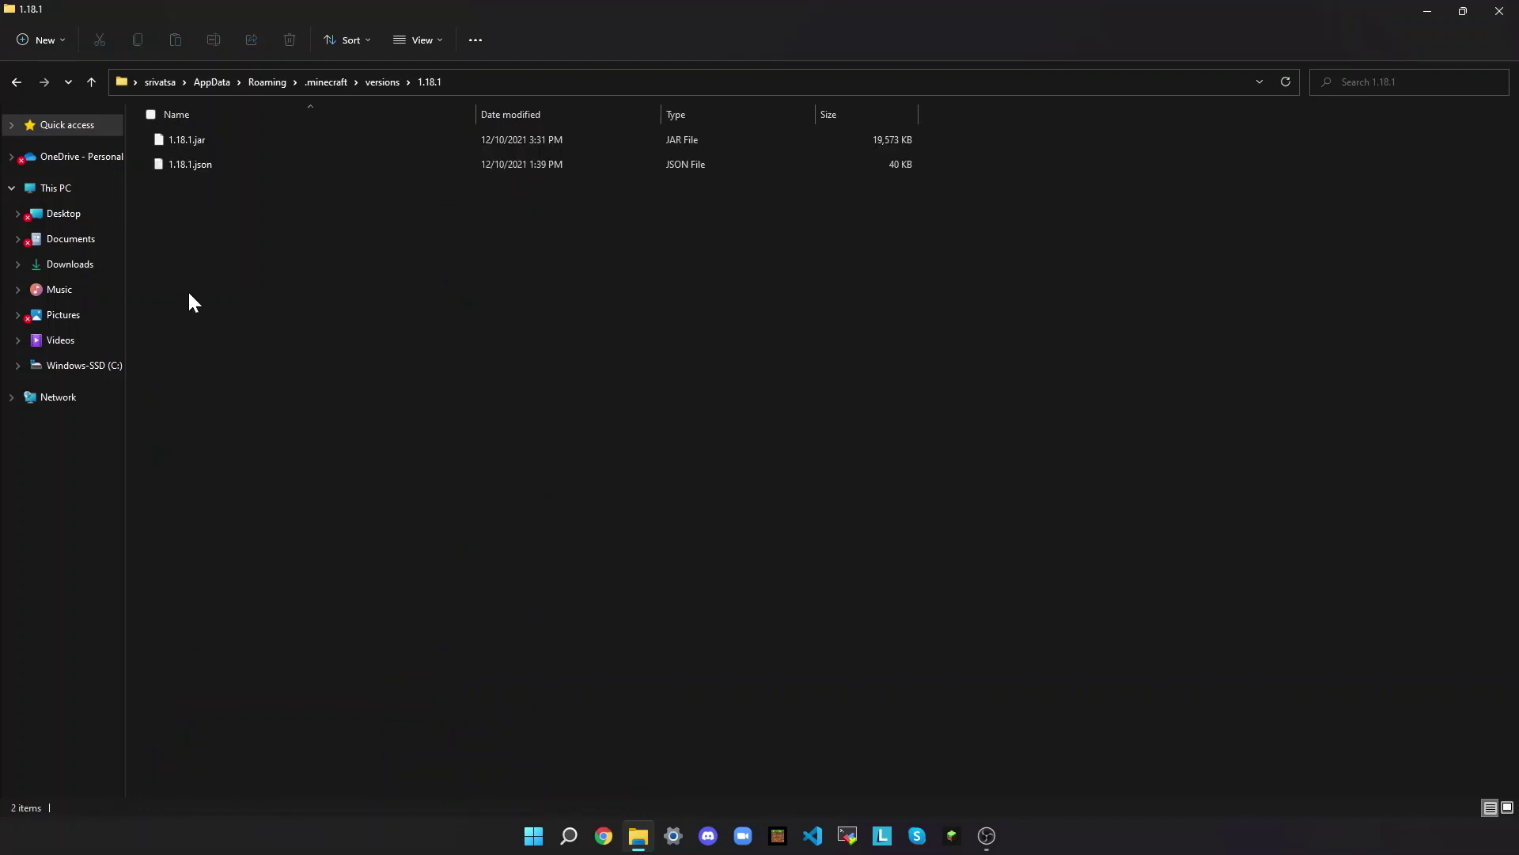
- Copy the 1.18.1.jar file from the 1.18.1 version folder
click(184, 148)
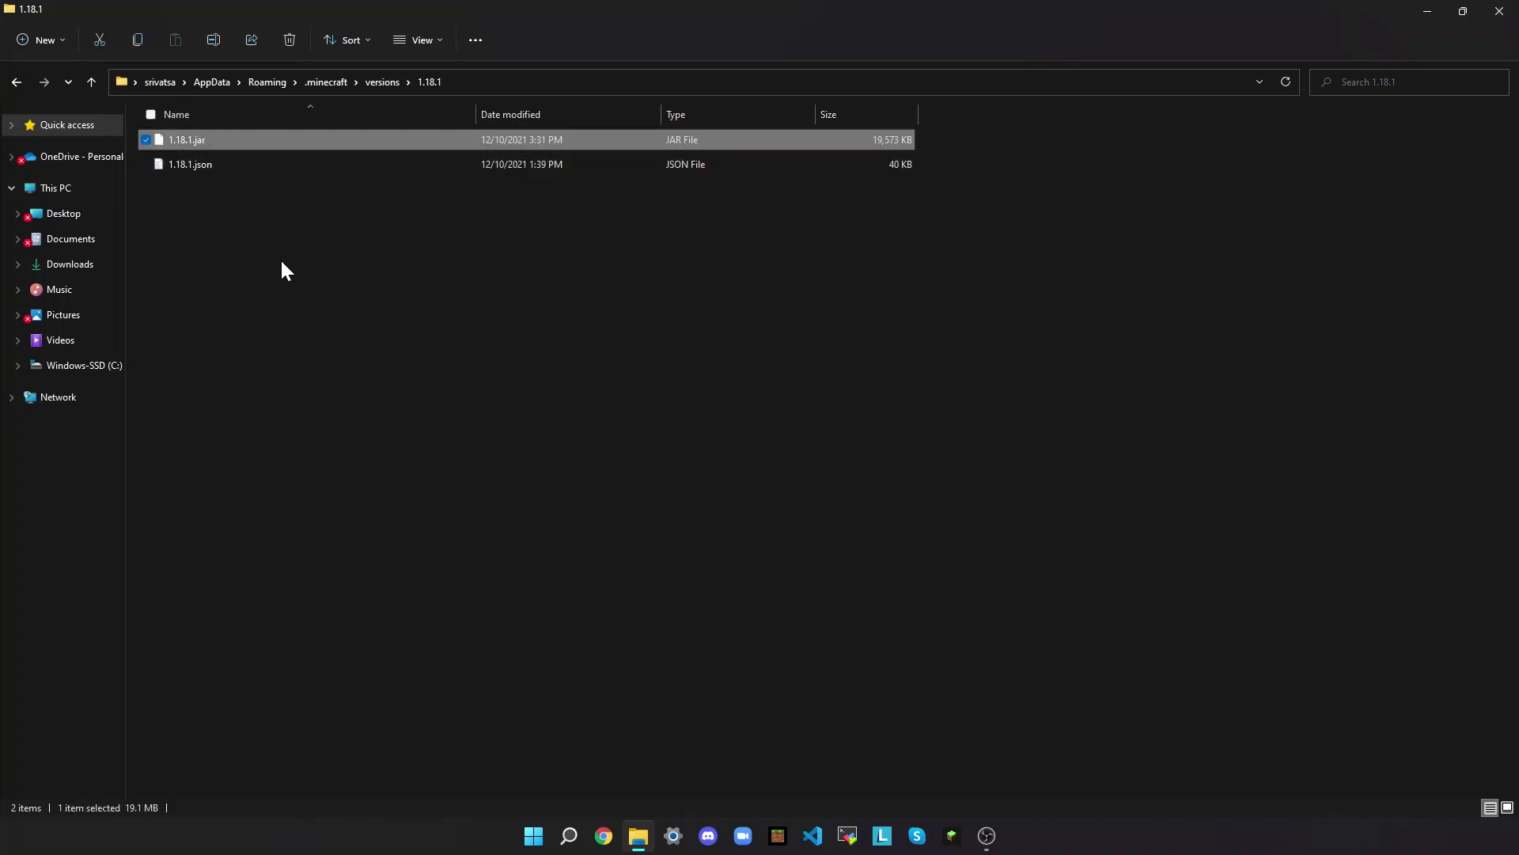
key(ctrl+c)
key(alt+Tab)
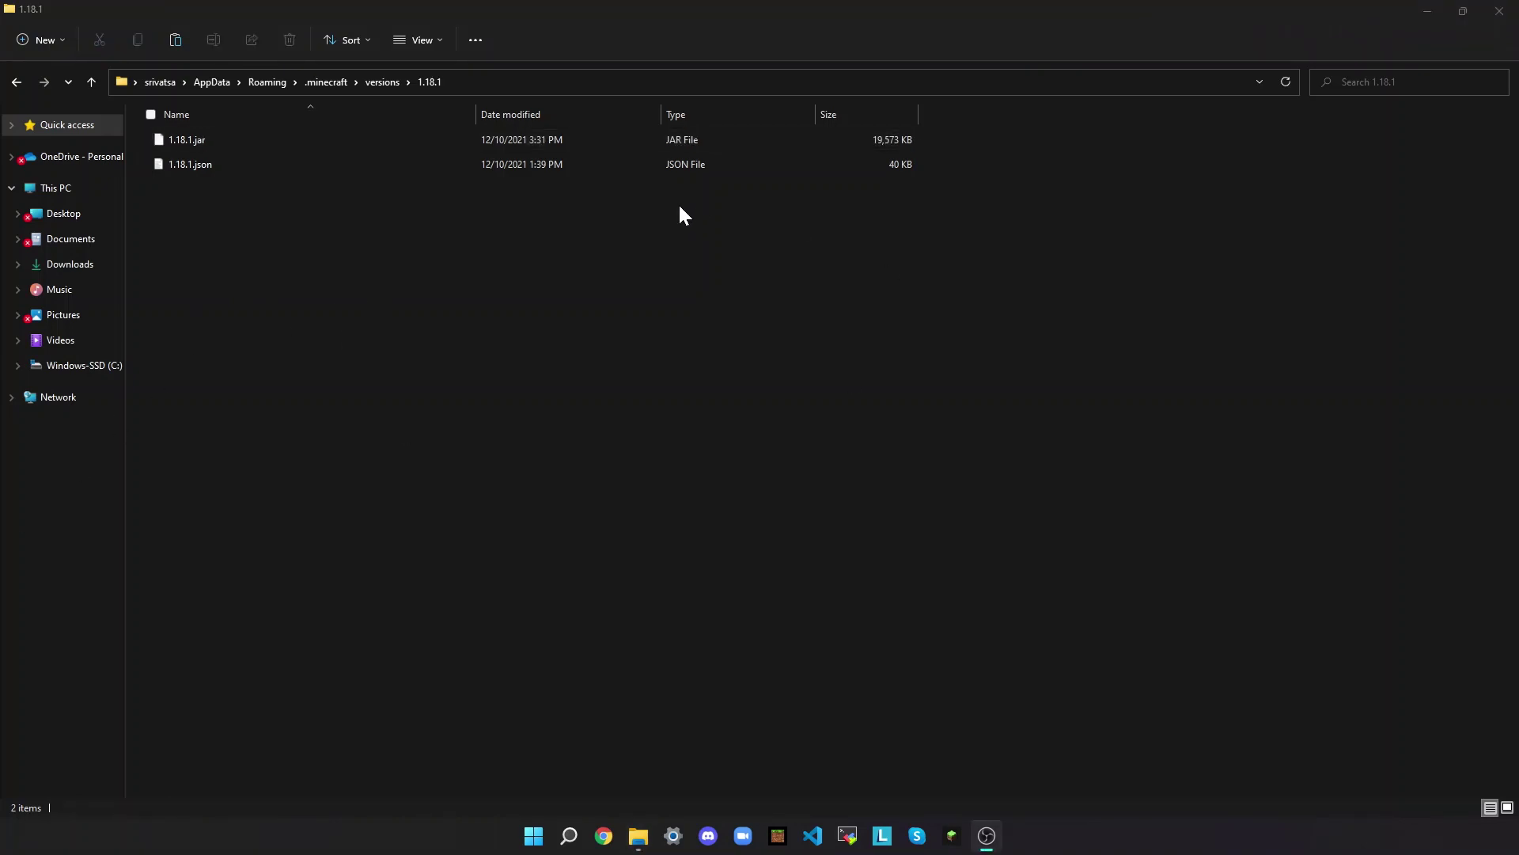
click(552, 138)
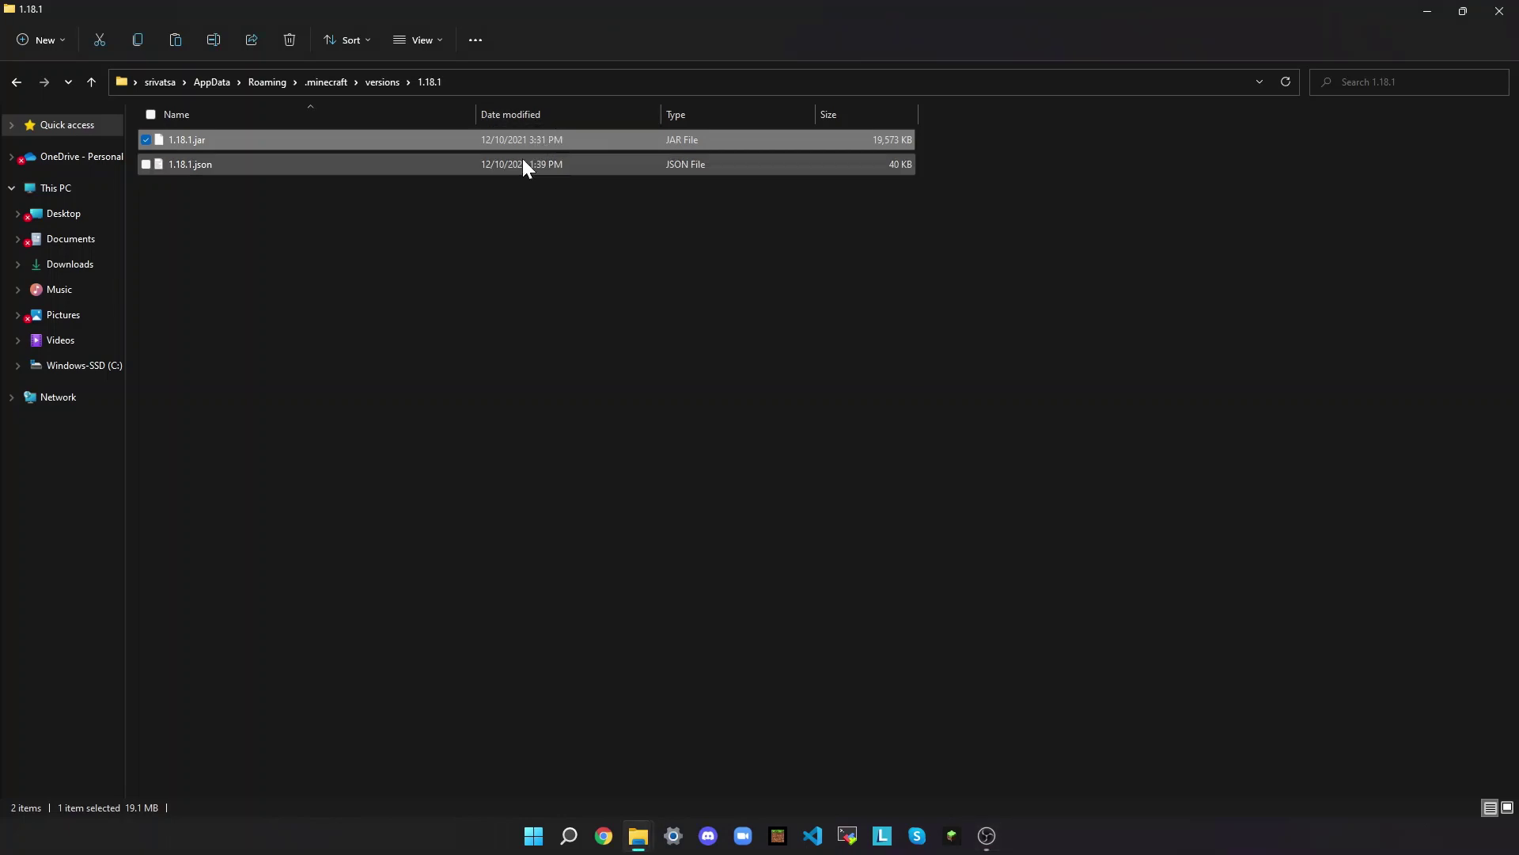
click(482, 229)
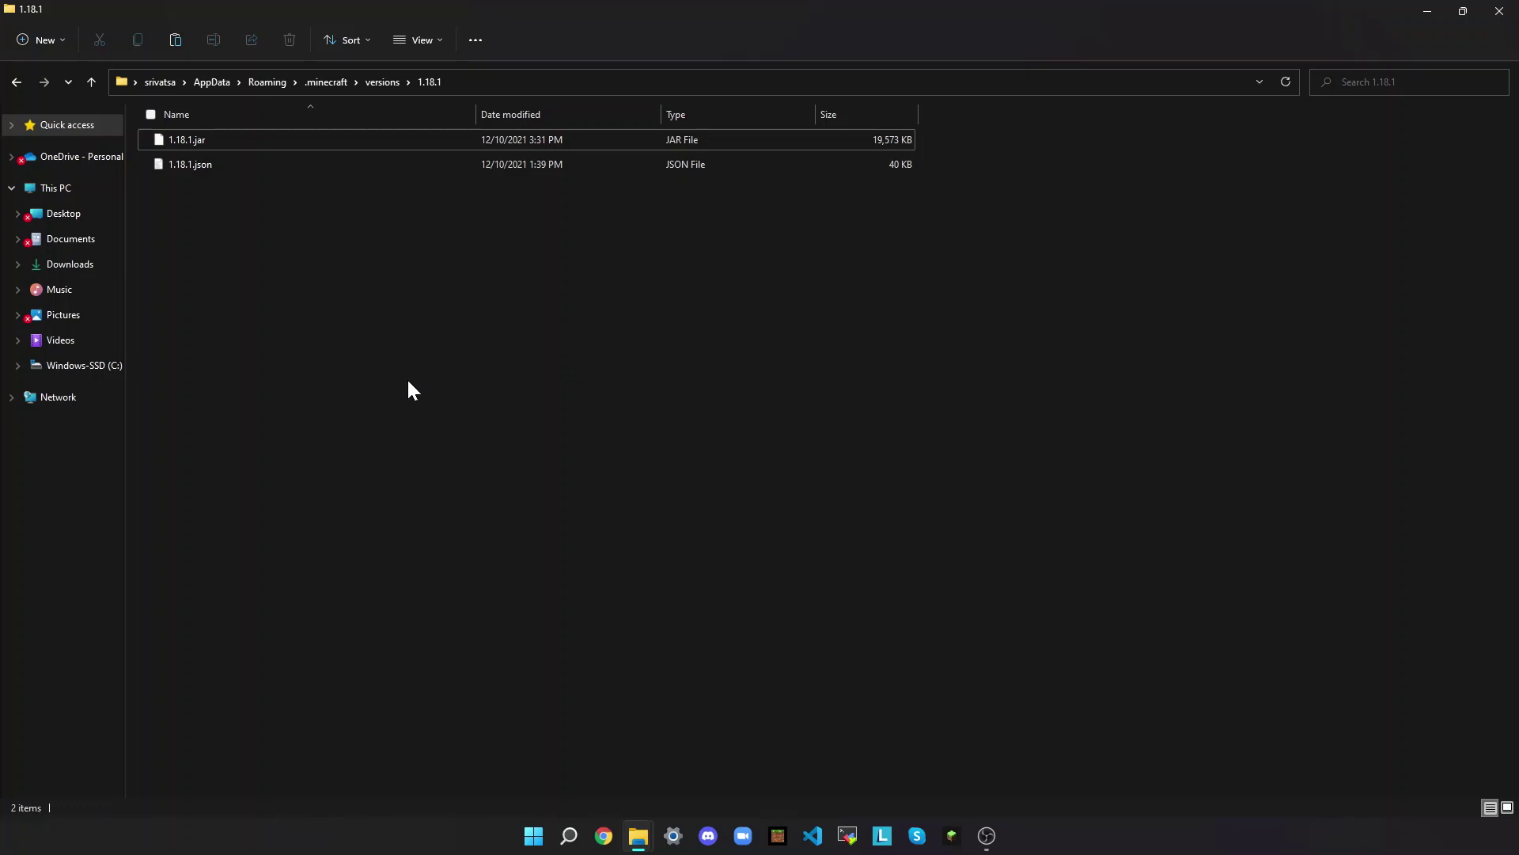
key(super+e)
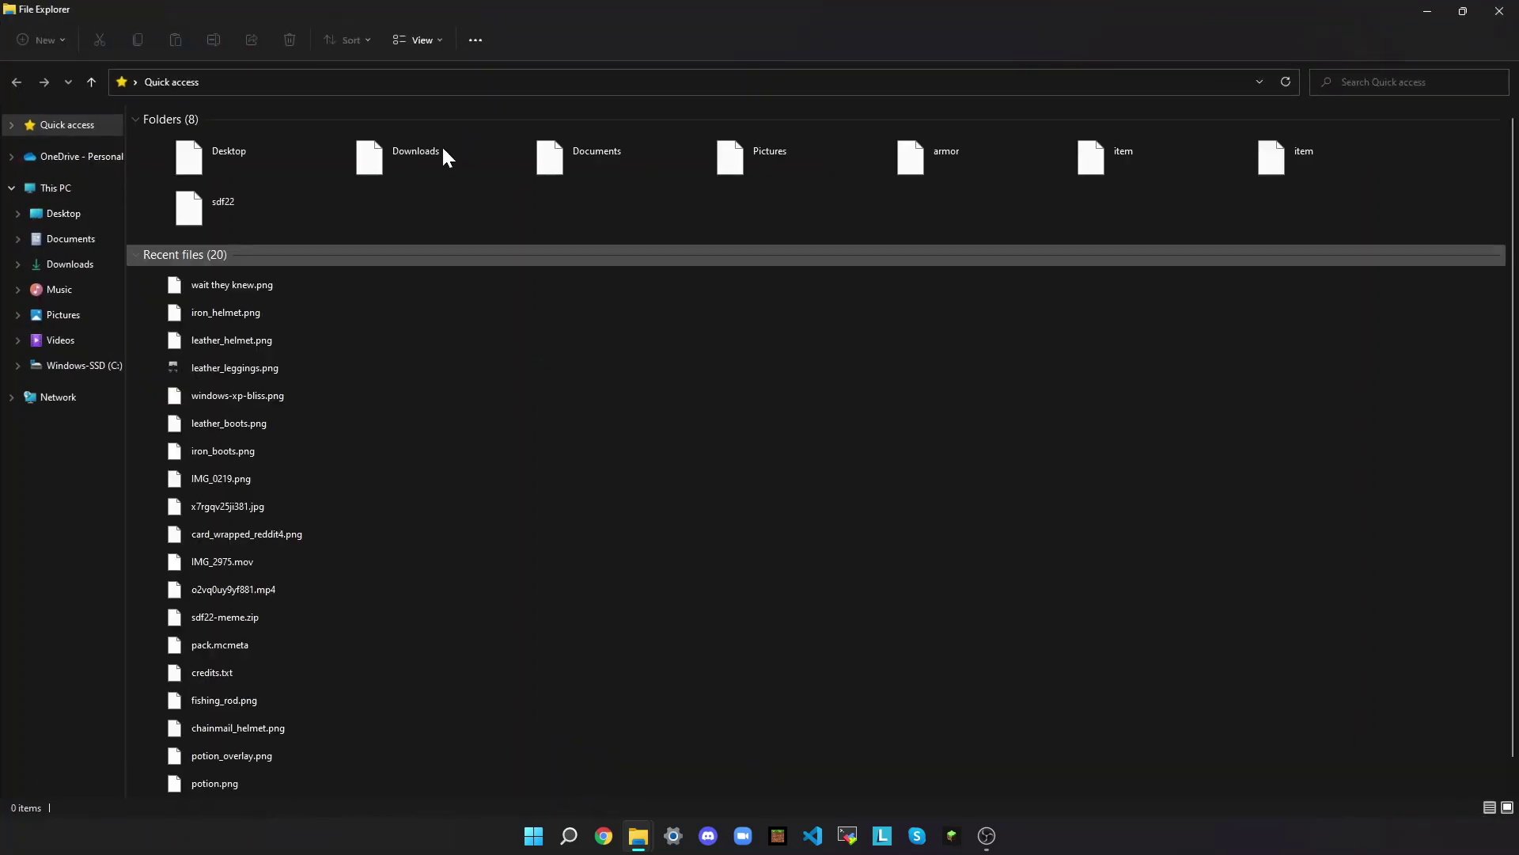
drag(469, 13, 529, 376)
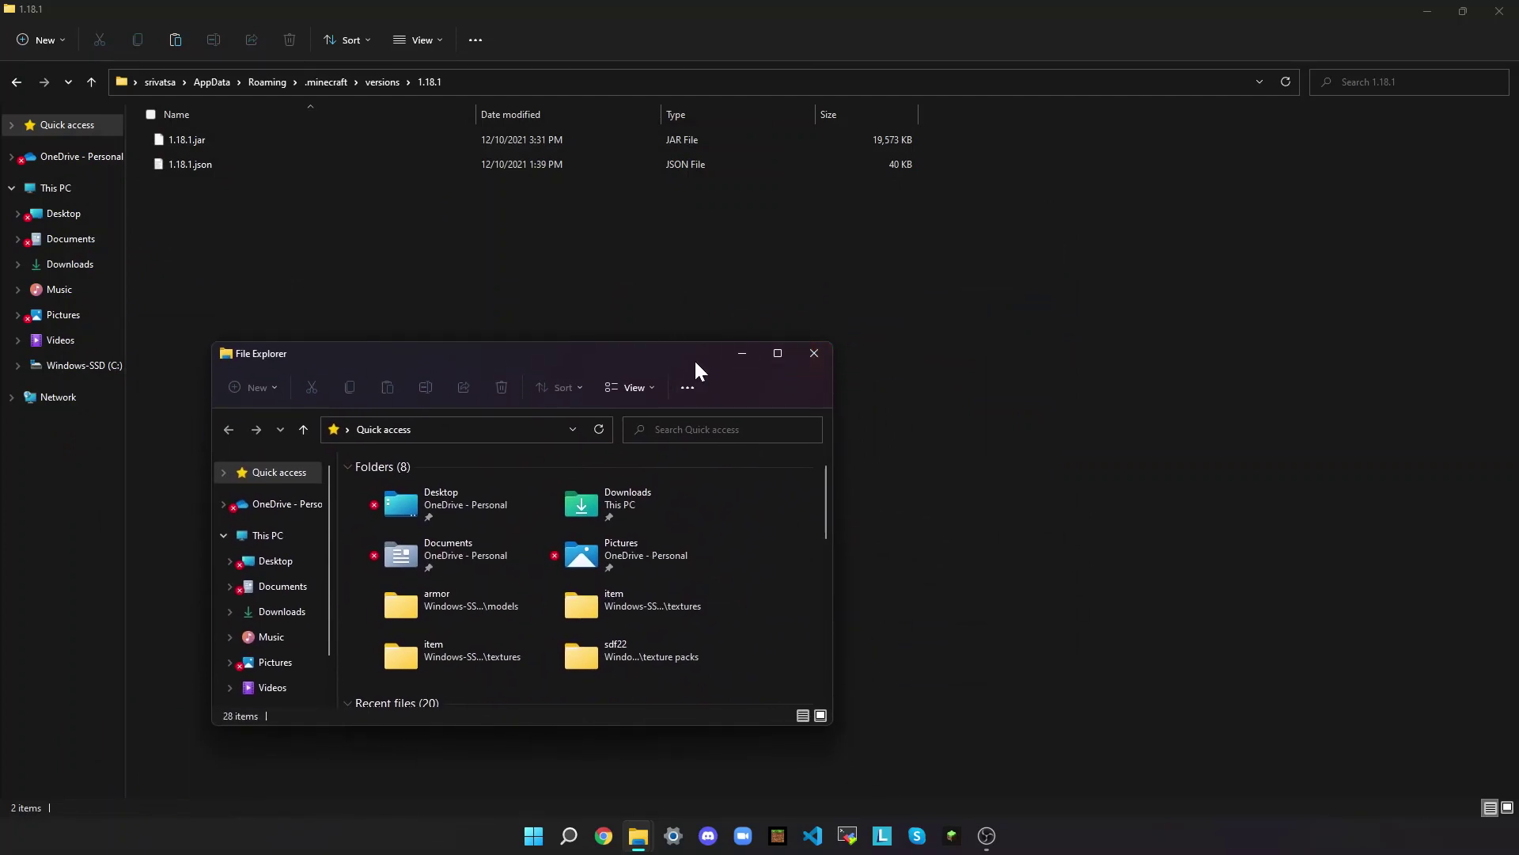
drag(695, 360, 725, 286)
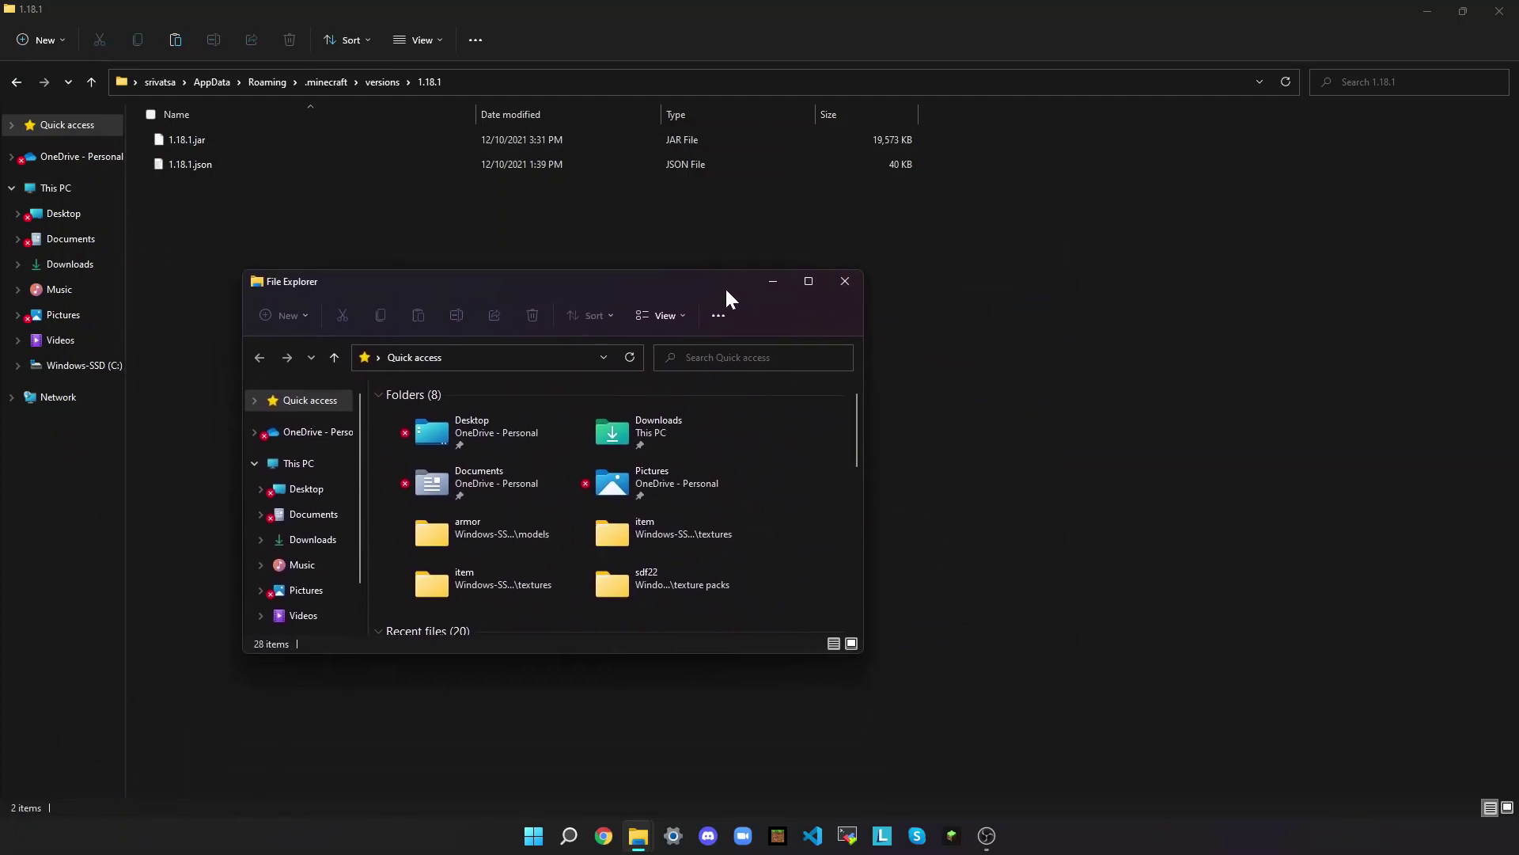
click(845, 283)
- Switch to the empty tutorial2 folder window and paste the copied 1.18.1.jar into it twice
mouse_move(638, 835)
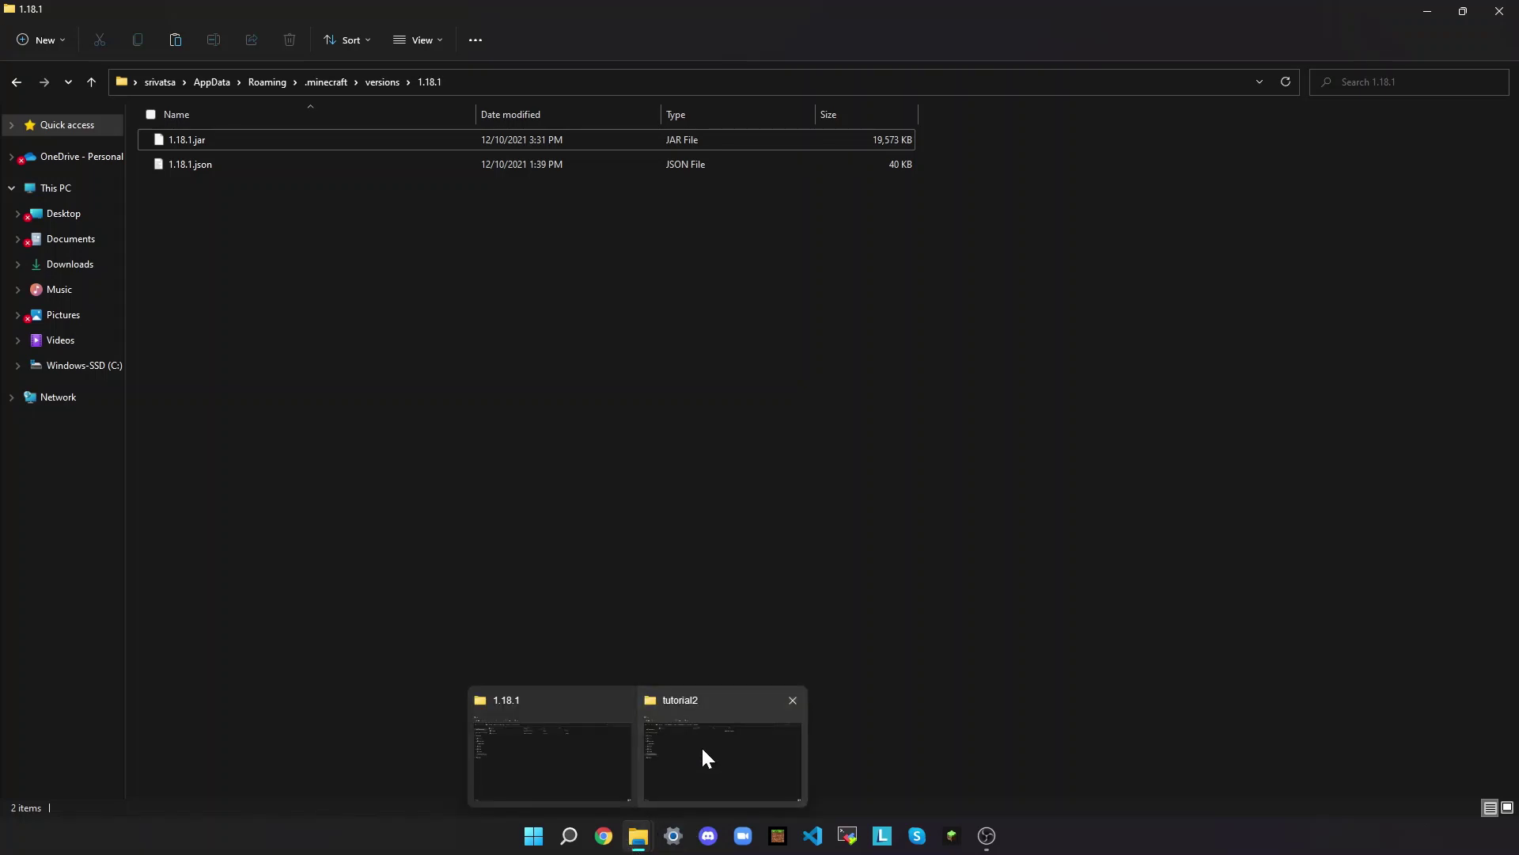
click(706, 758)
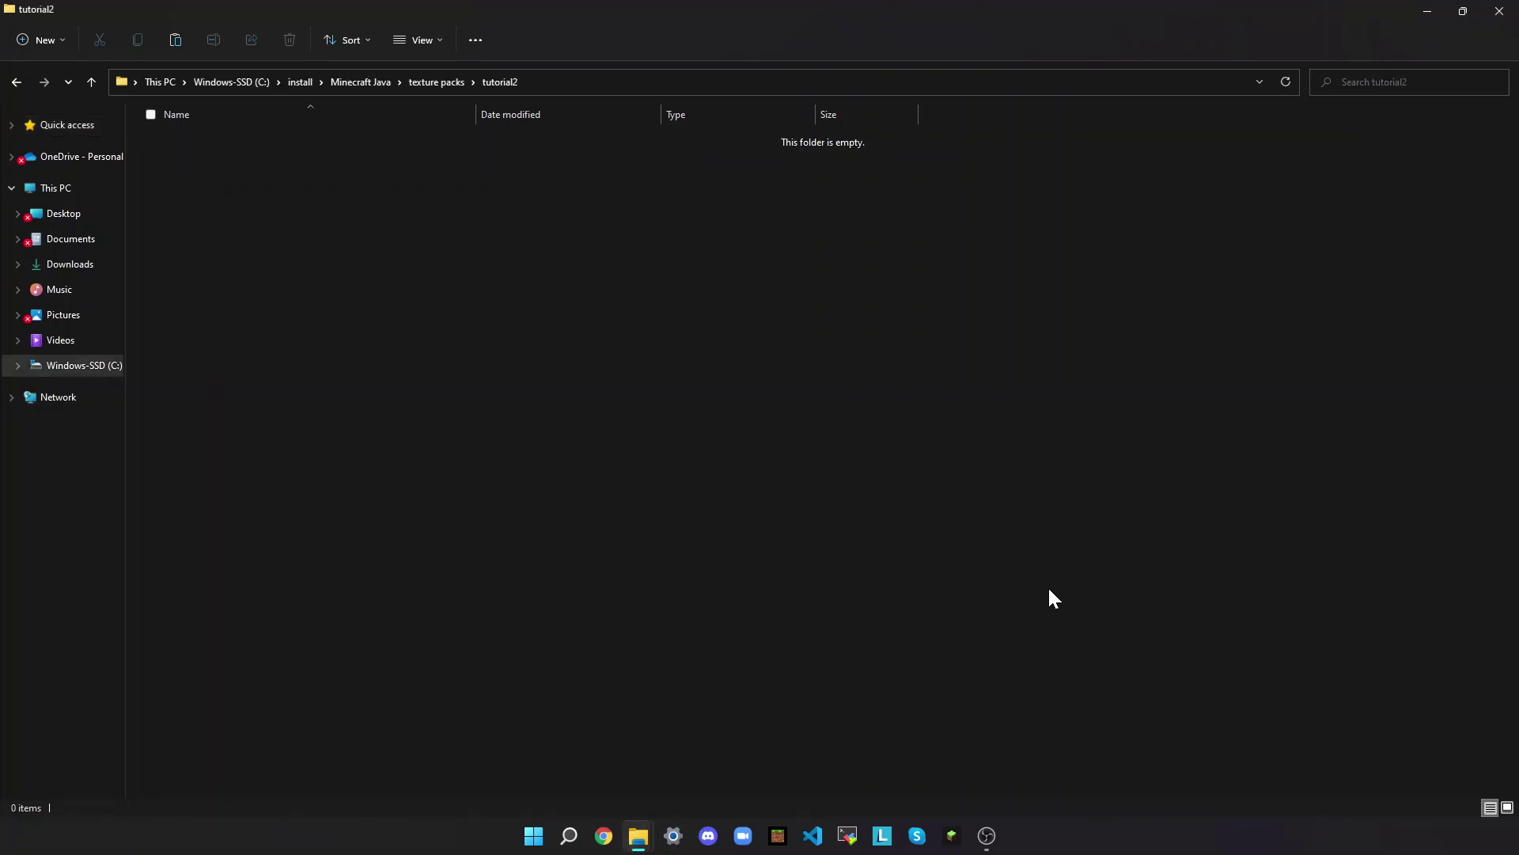
key(ctrl+v)
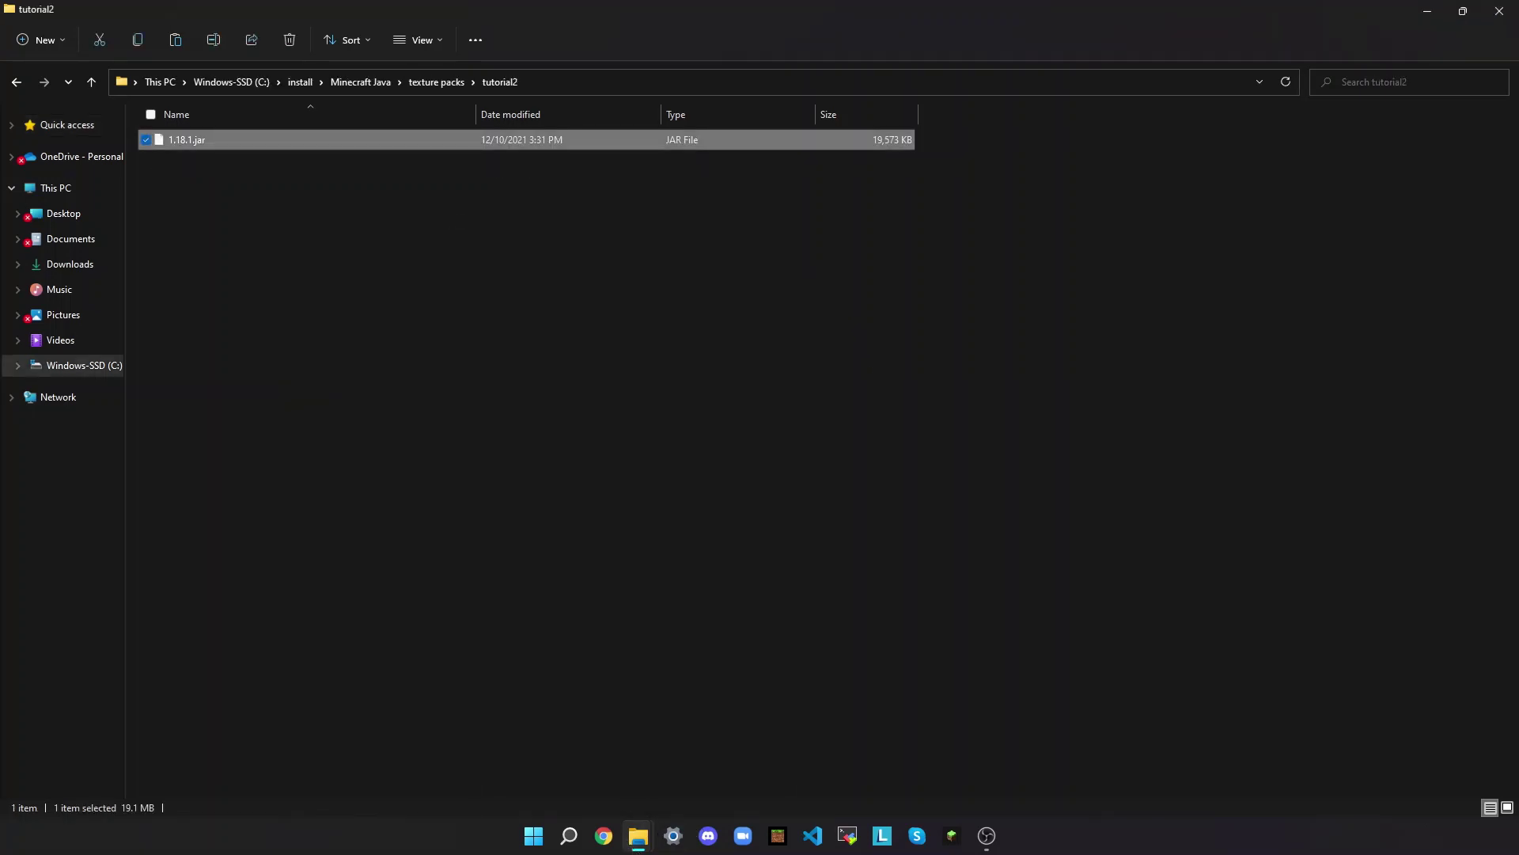
click(269, 363)
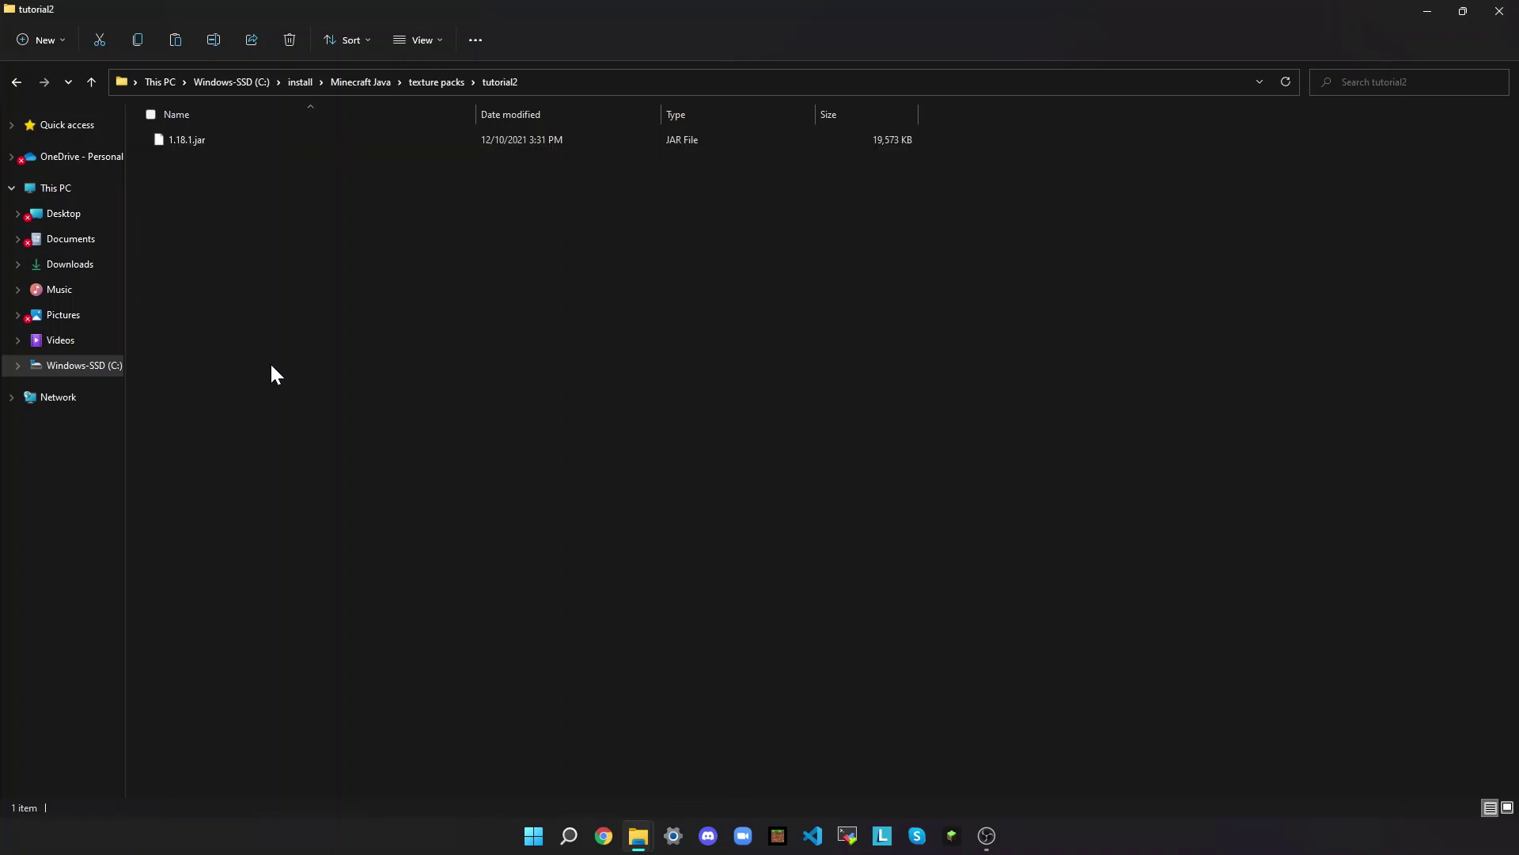
click(260, 136)
key(ctrl+v)
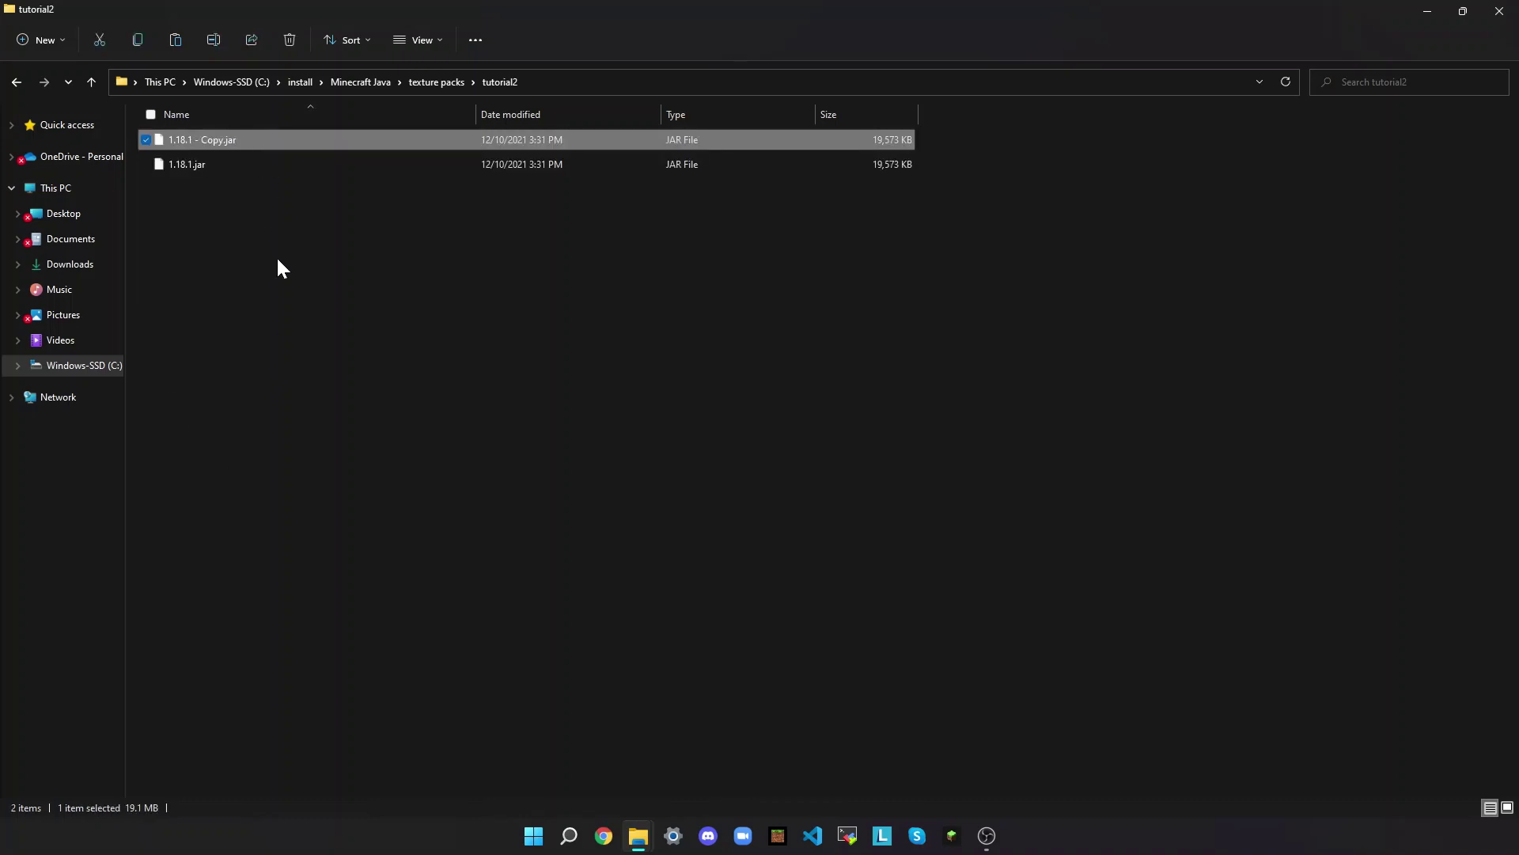
click(299, 243)
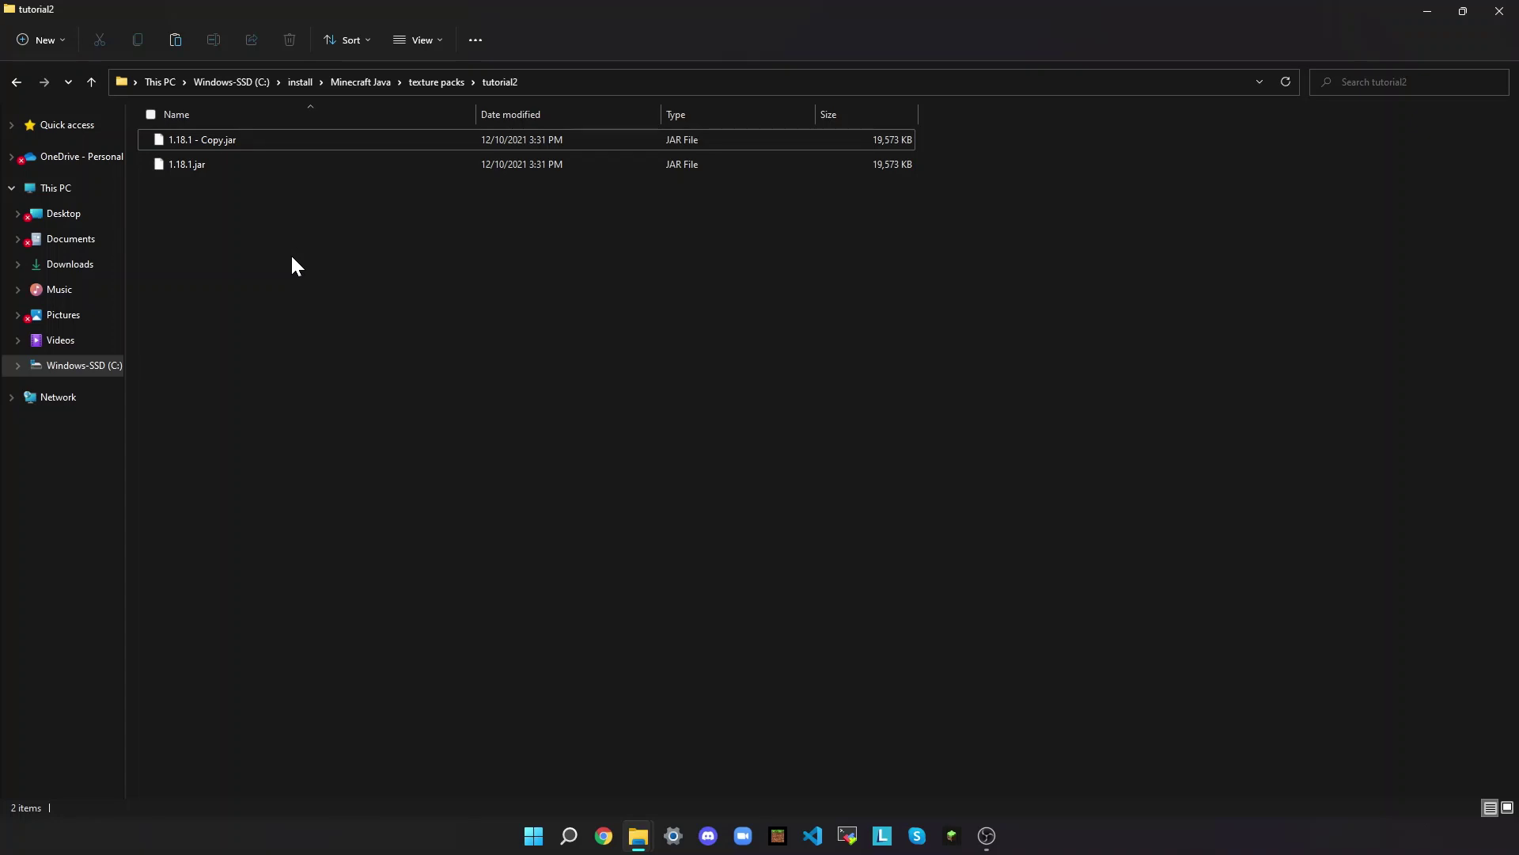
double_click(298, 165)
right_click(301, 168)
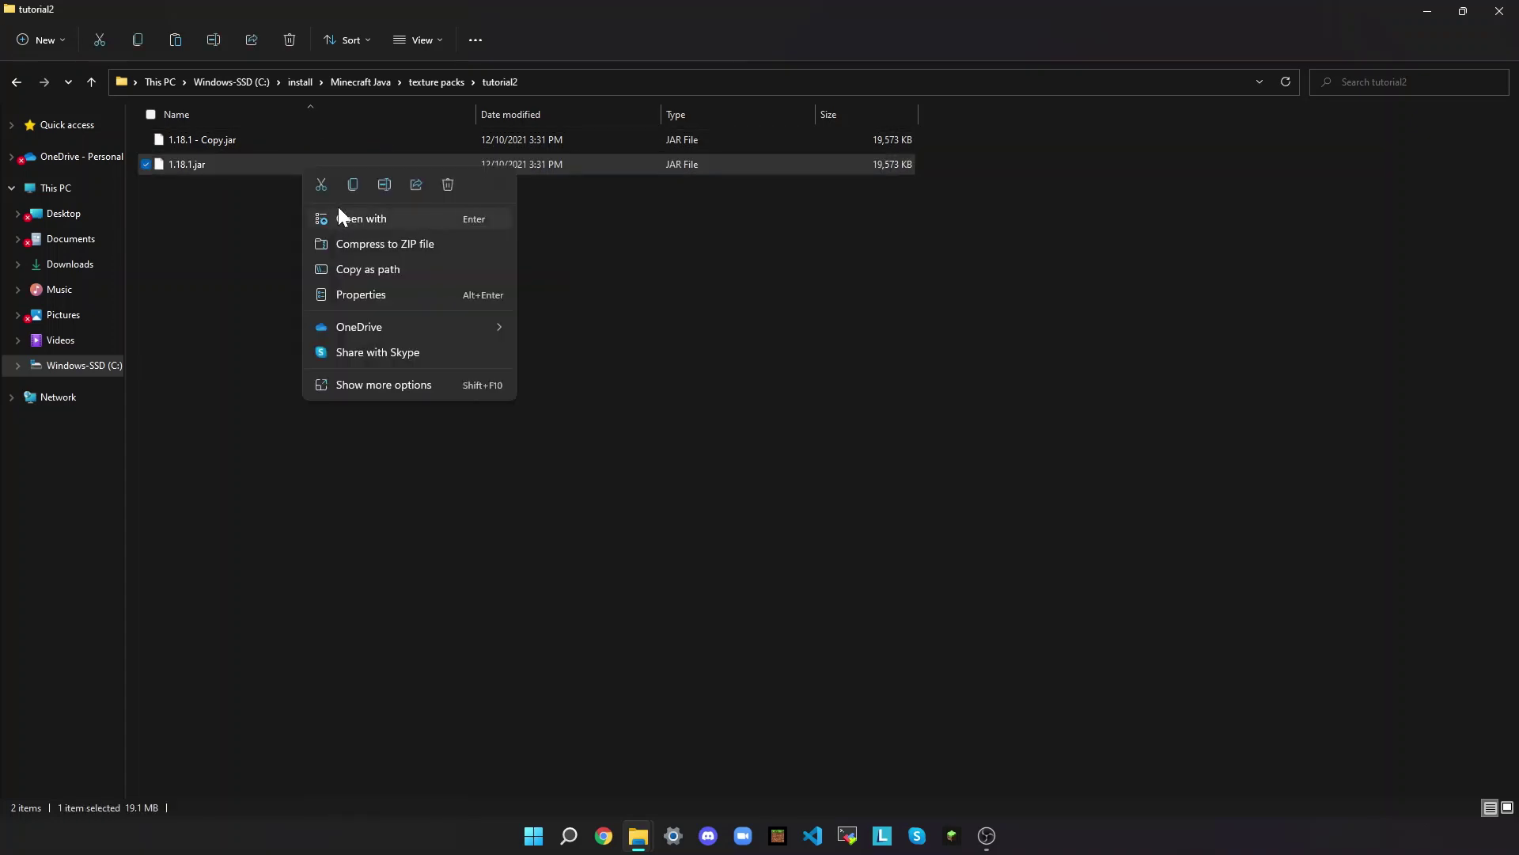
click(385, 185)
key(End)
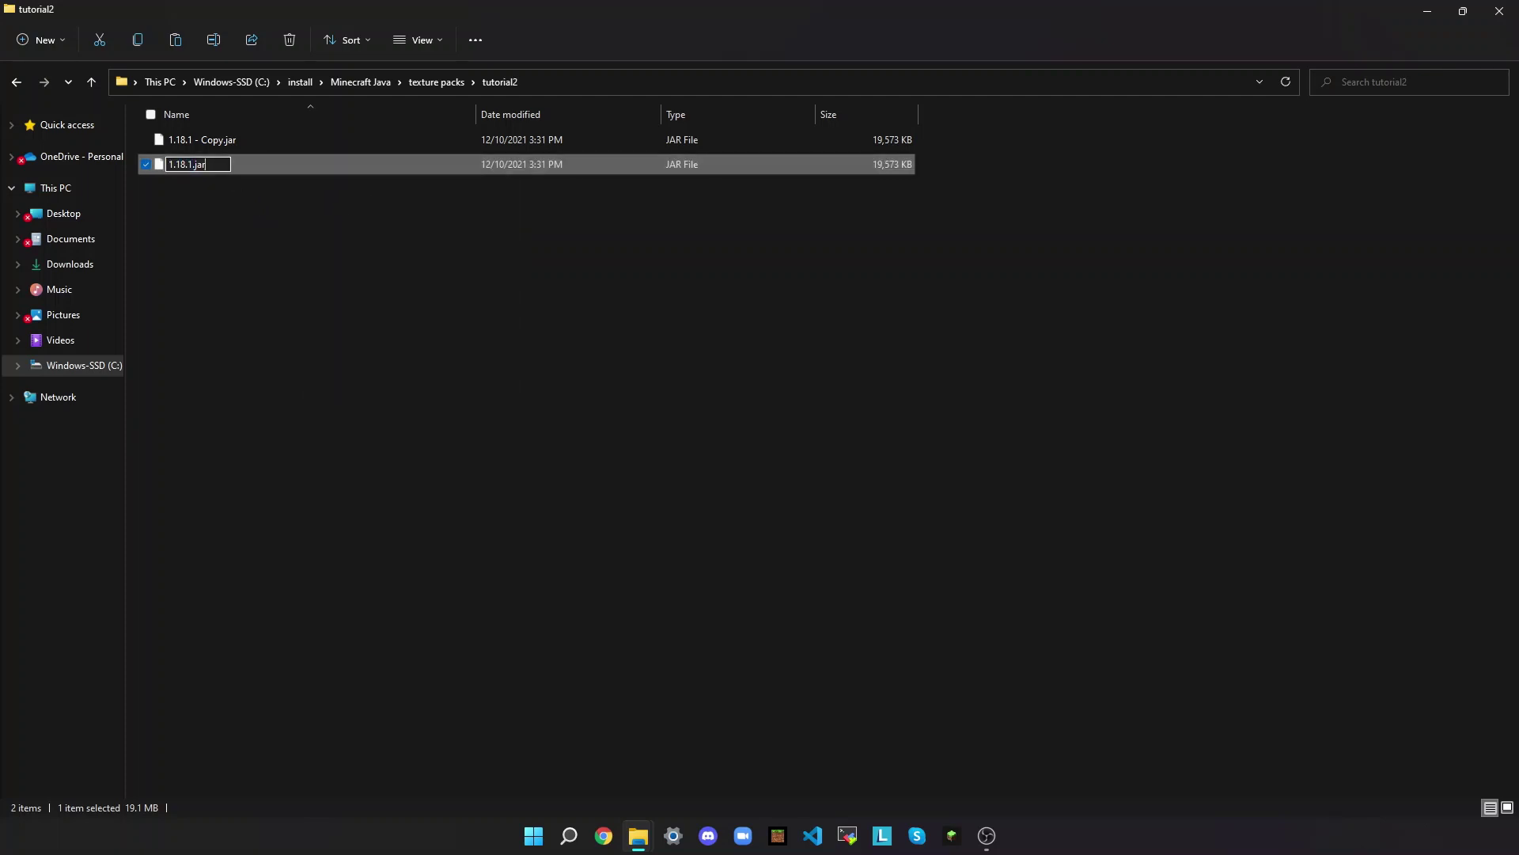
click(207, 191)
right_click(223, 166)
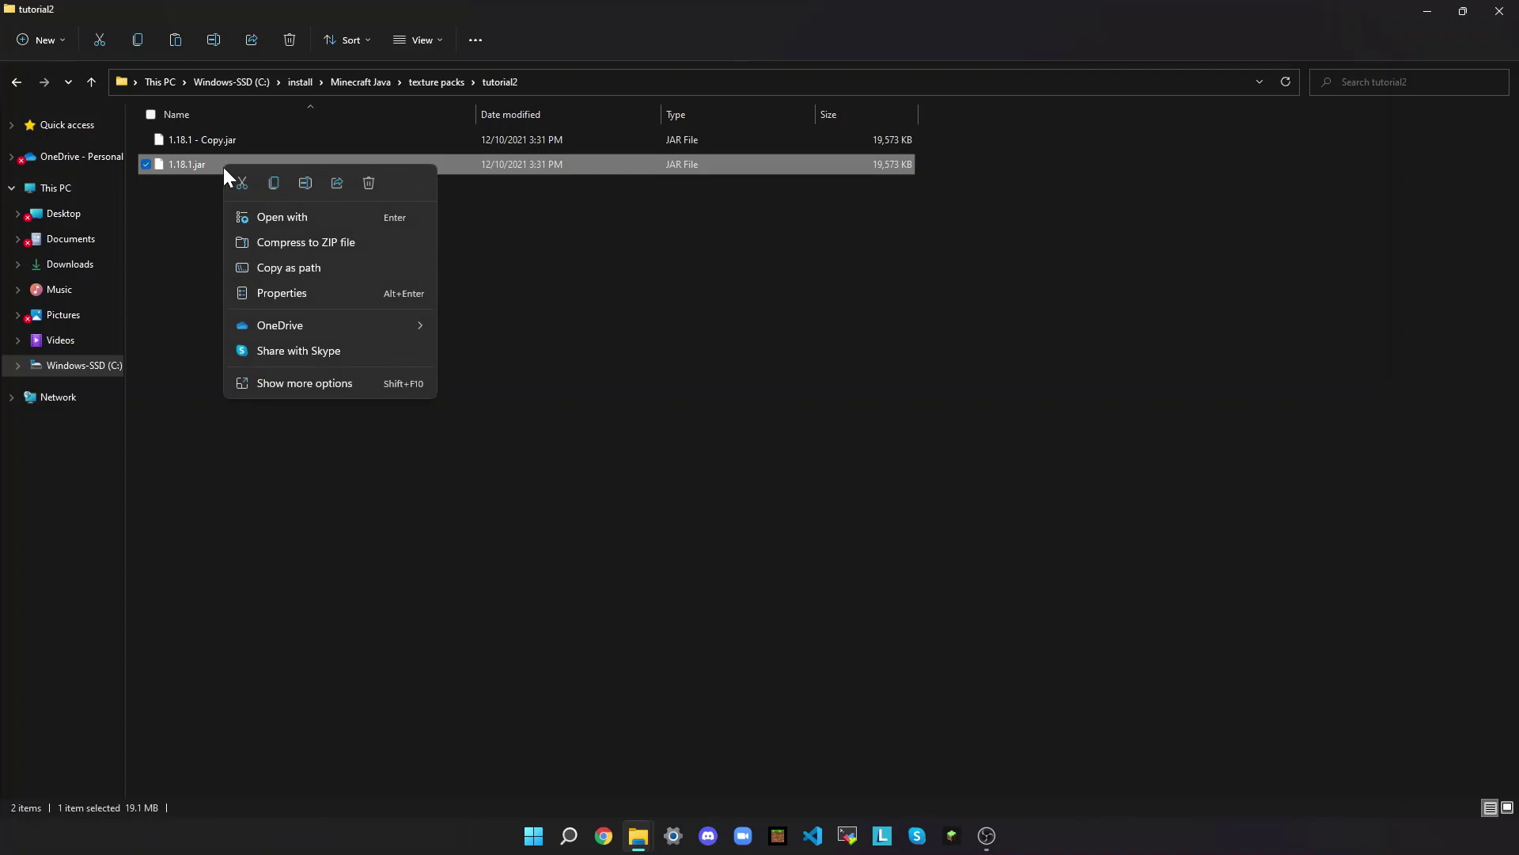
click(493, 368)
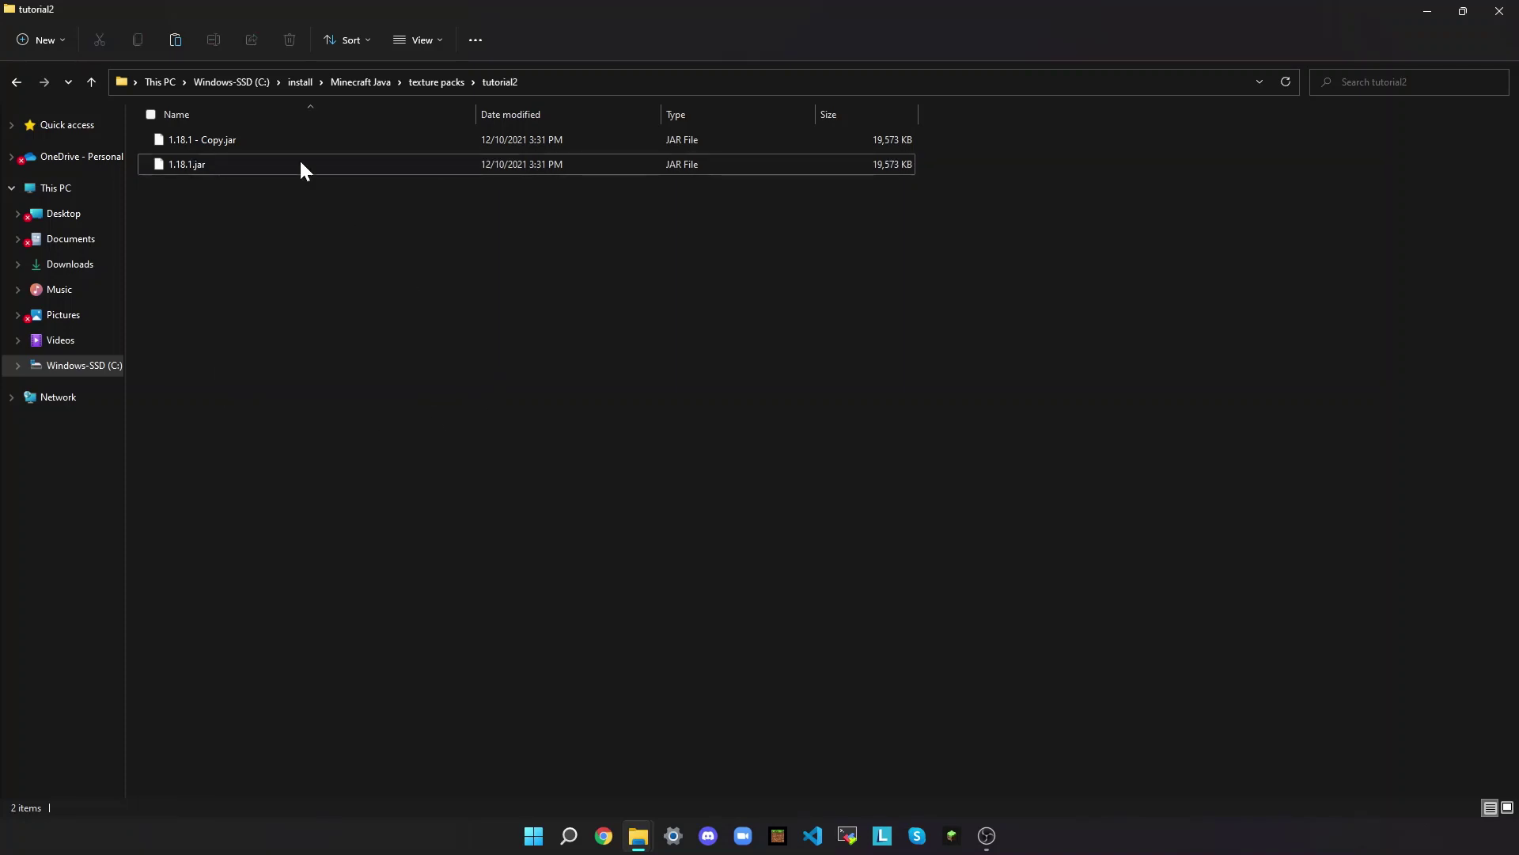
- Check the folder view settings for whether file name extensions are shown
click(421, 37)
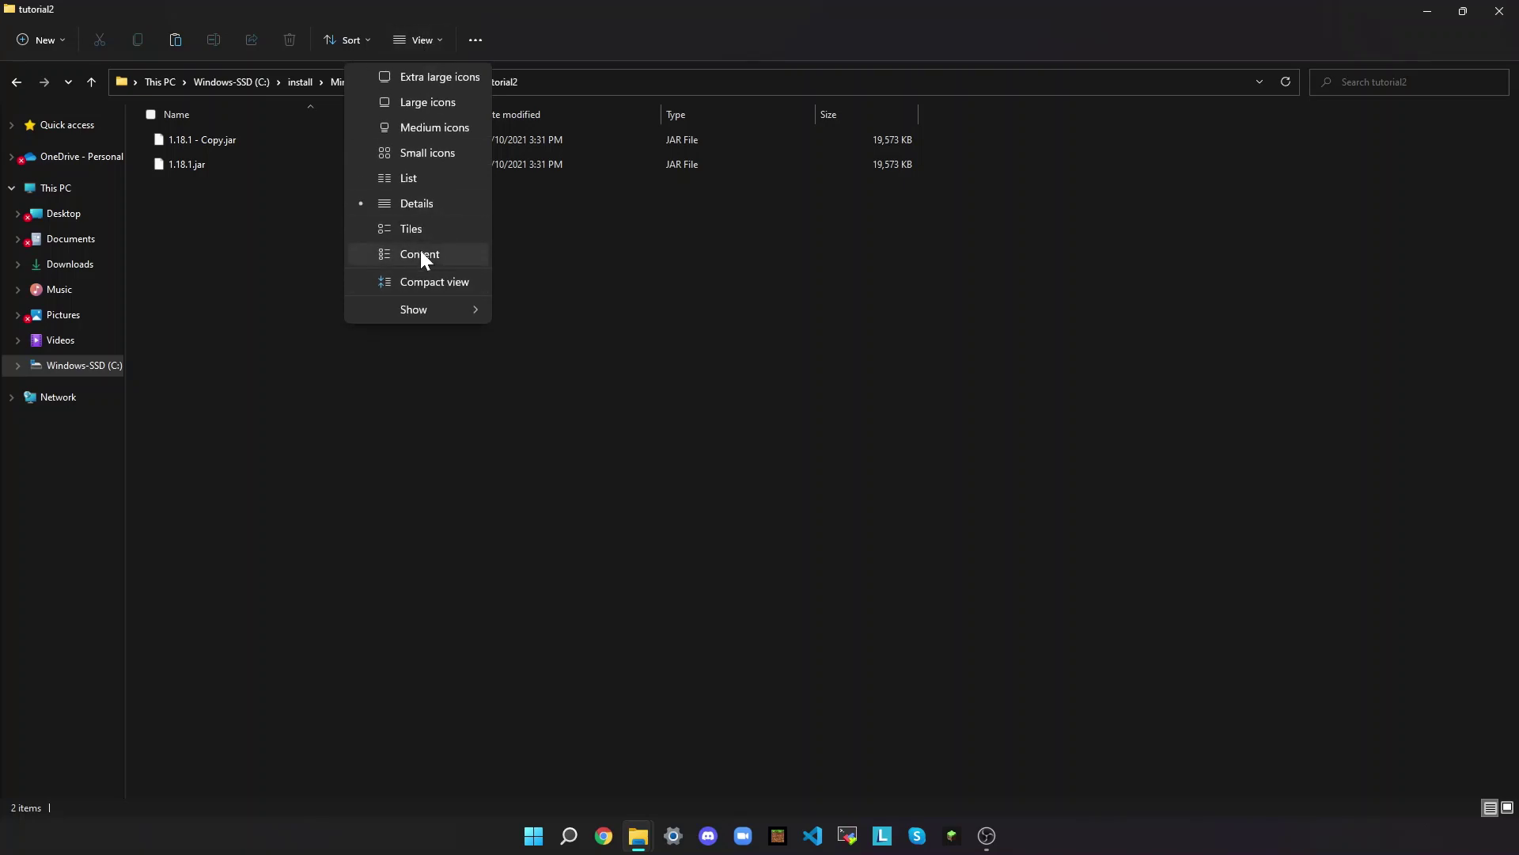
mouse_move(427, 307)
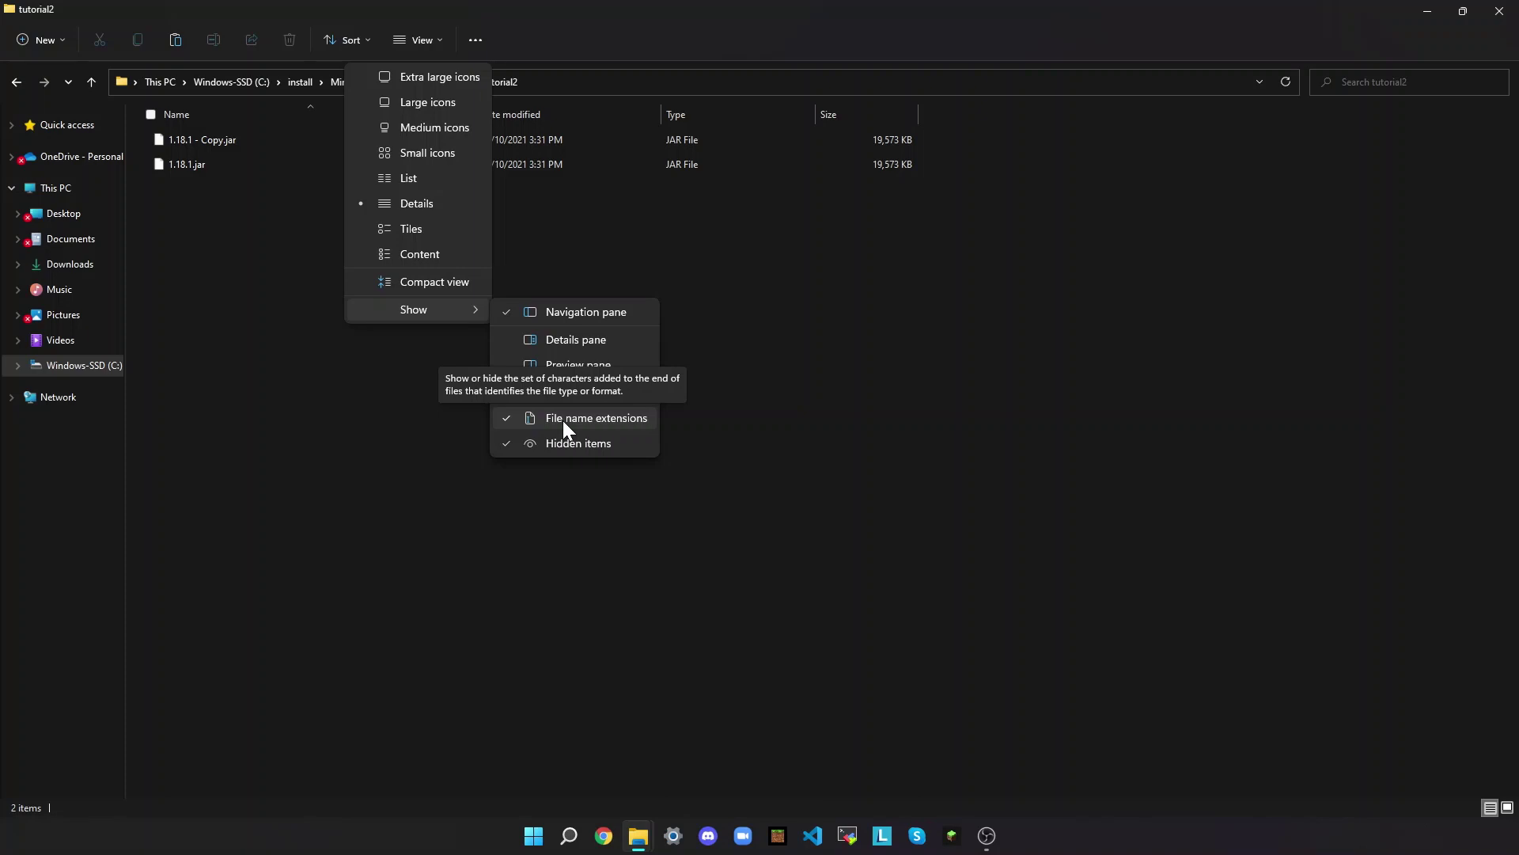
click(1023, 367)
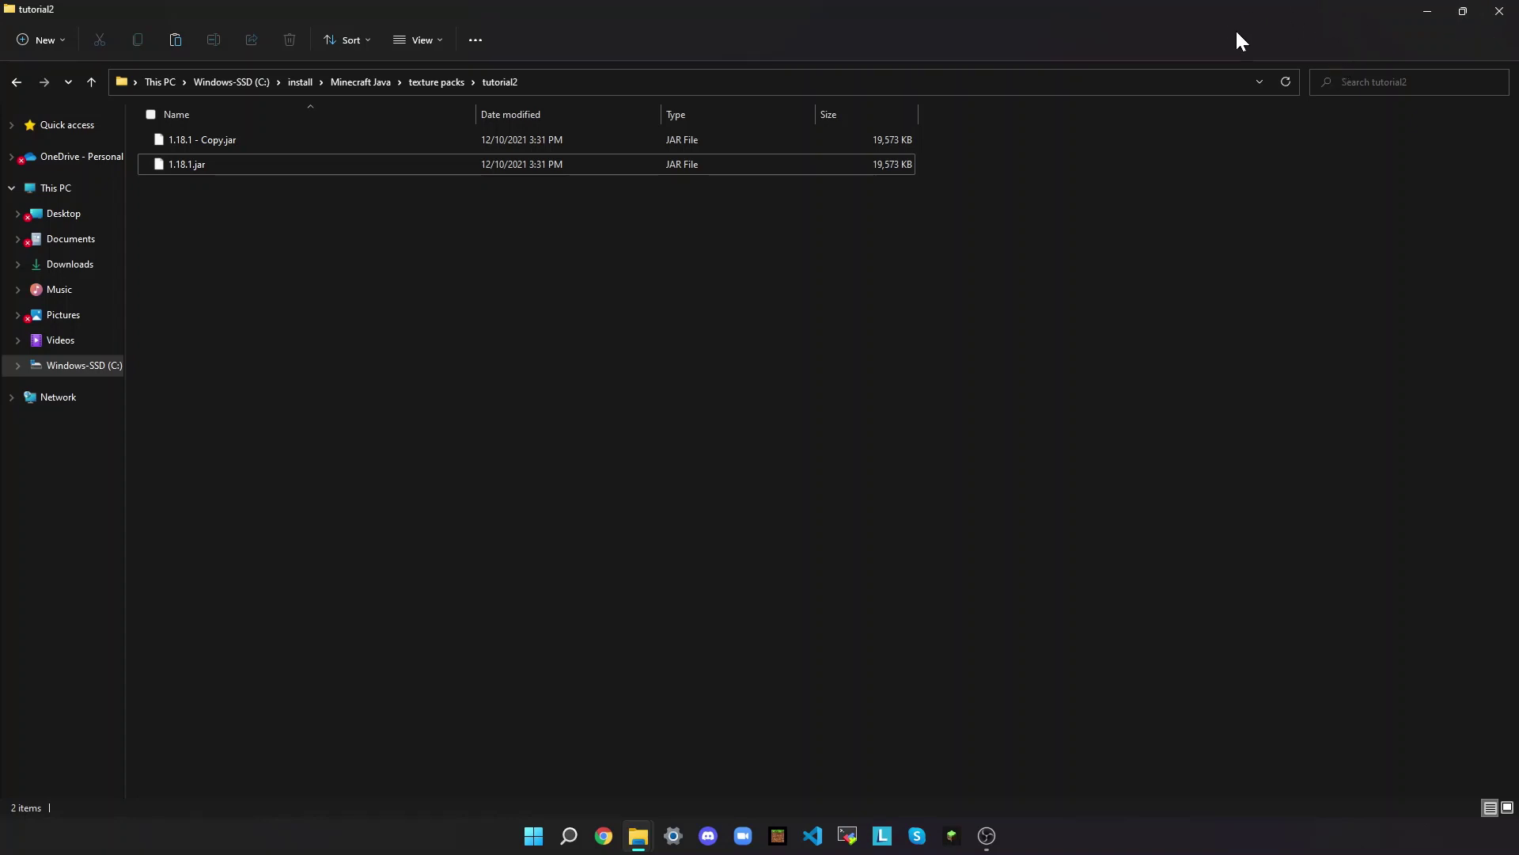
- Rename 1.18.1.jar in the tutorial2 folder to 1.18.1.zip and accept the extension change
right_click(358, 158)
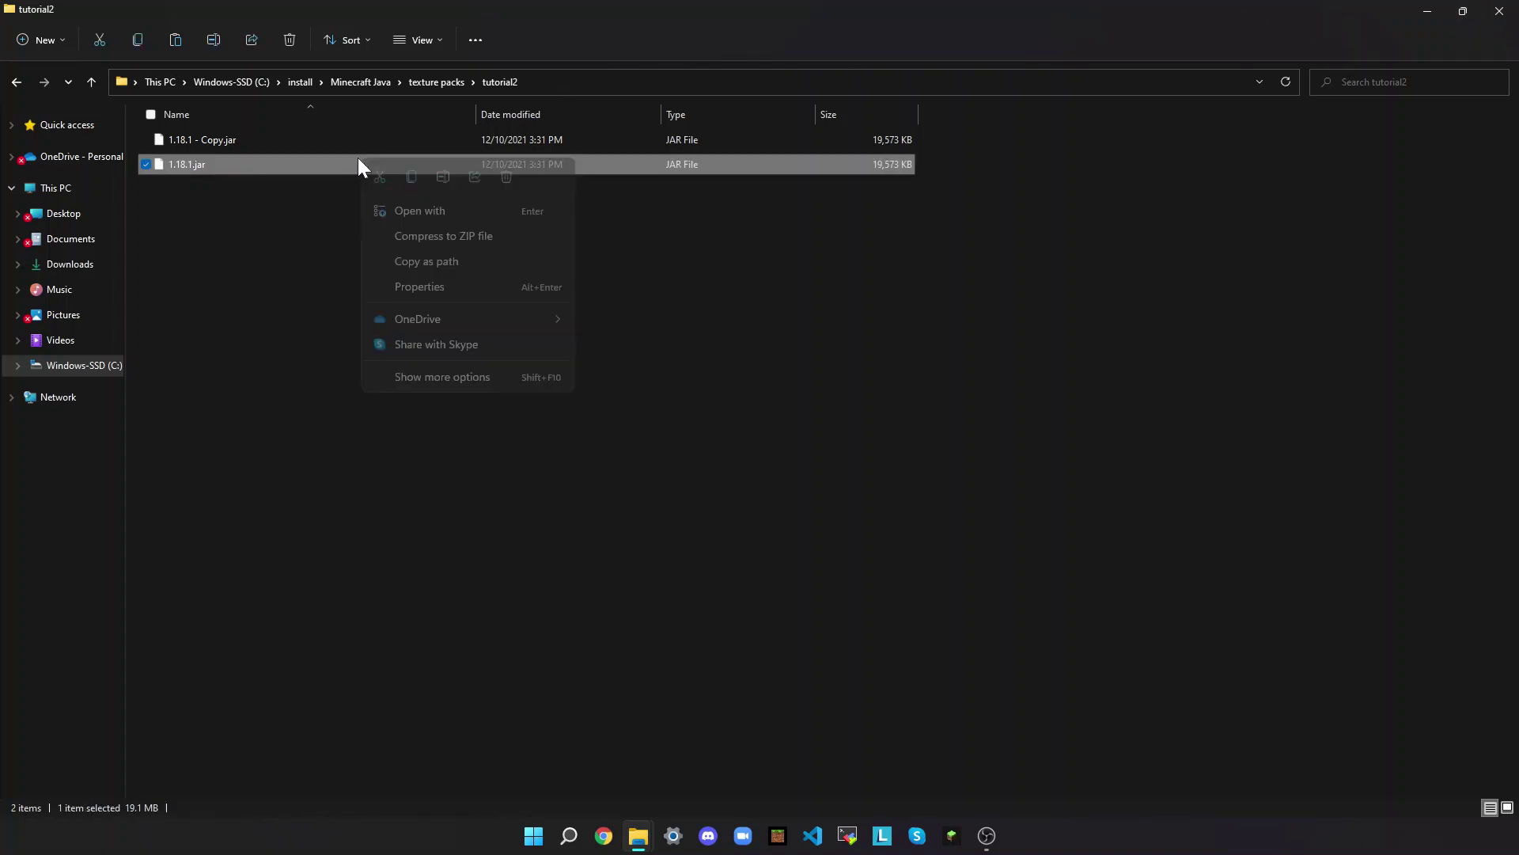
click(443, 176)
click(205, 164)
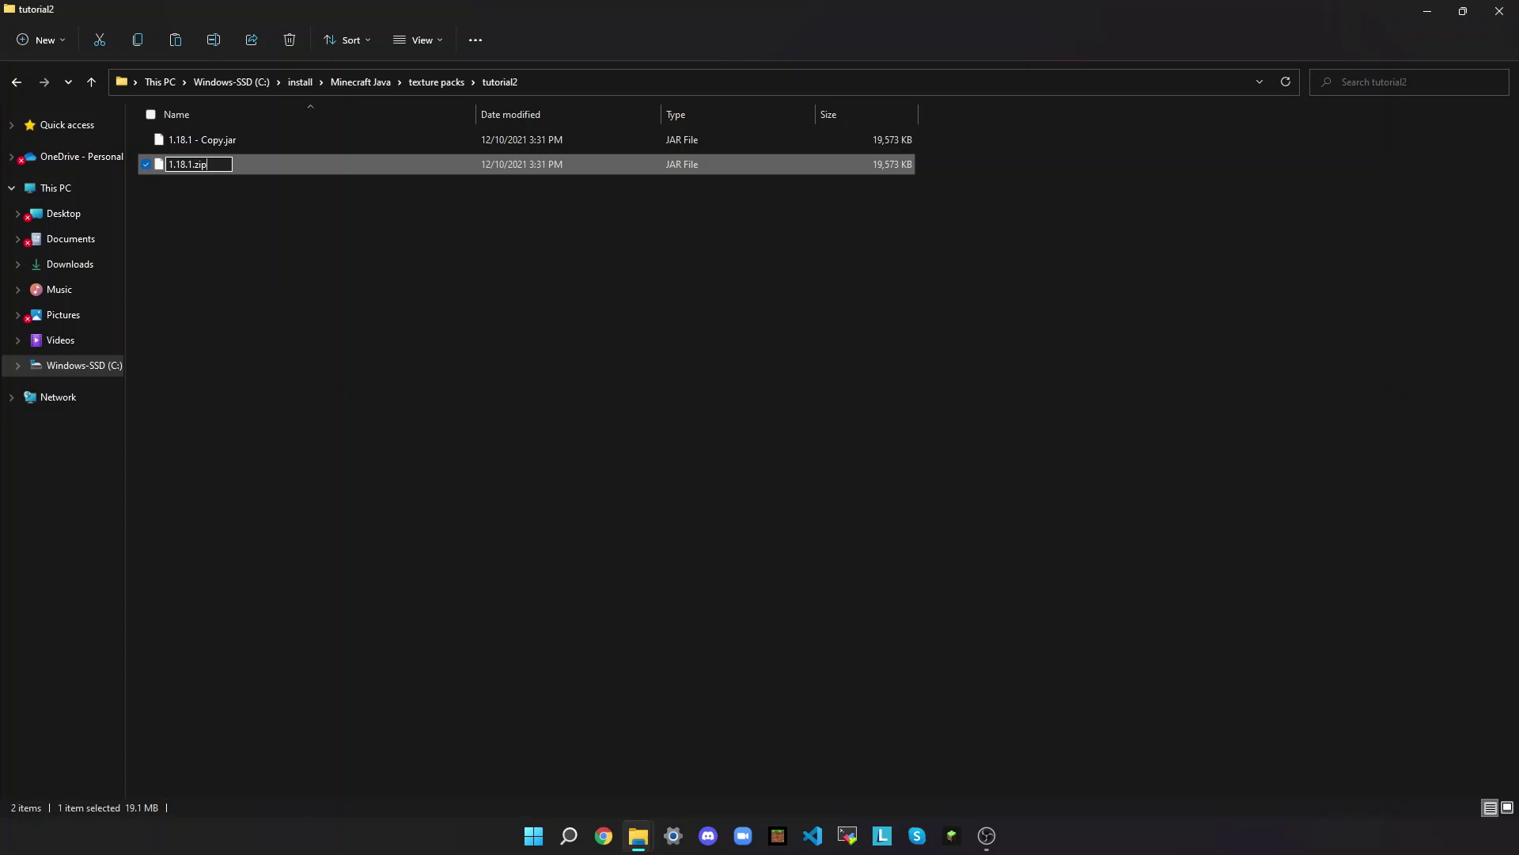
key(Return)
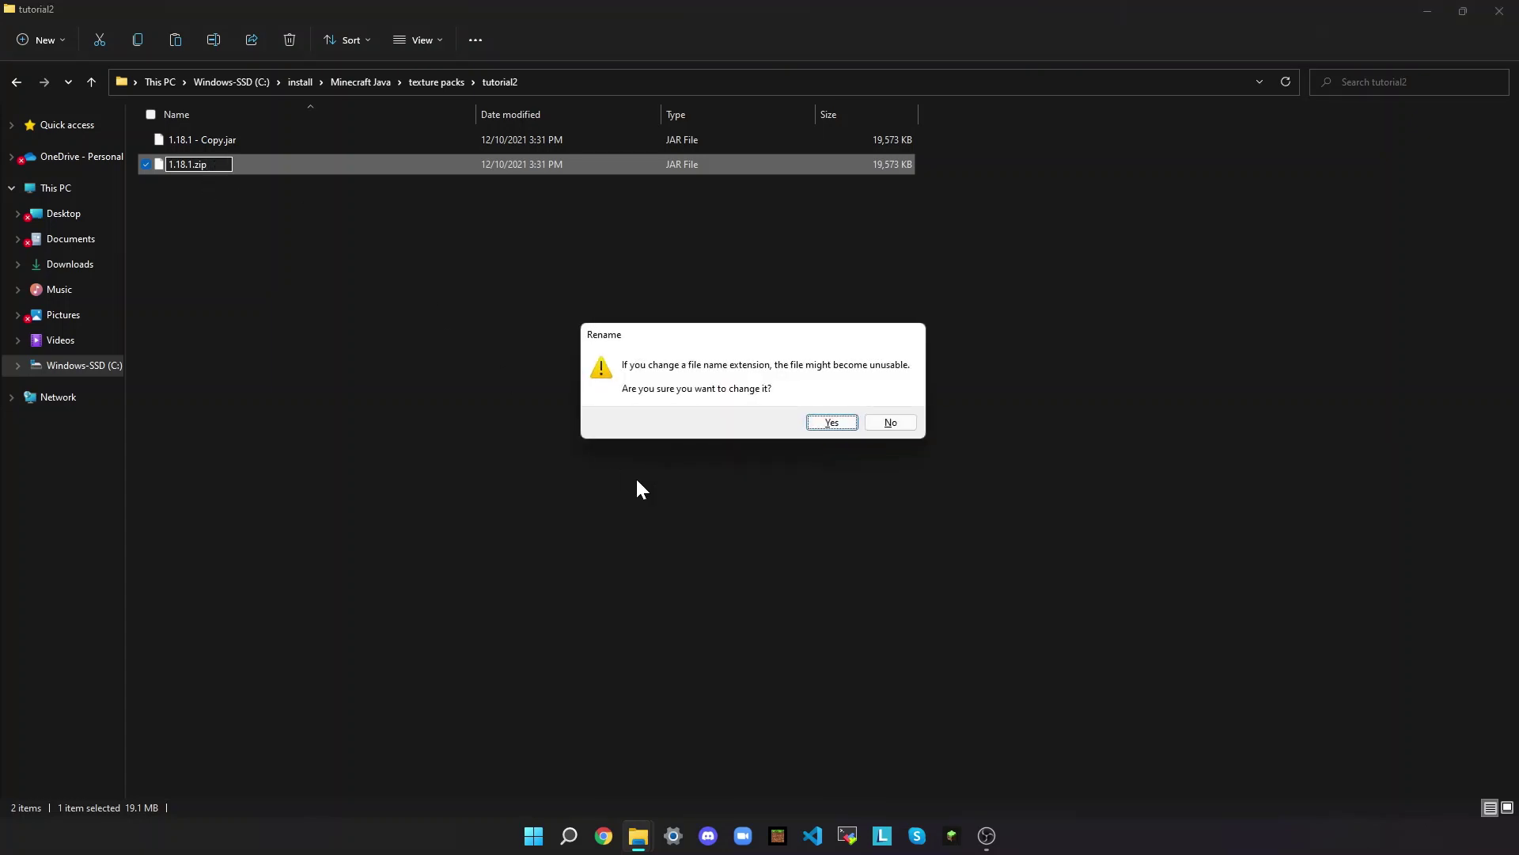
click(832, 422)
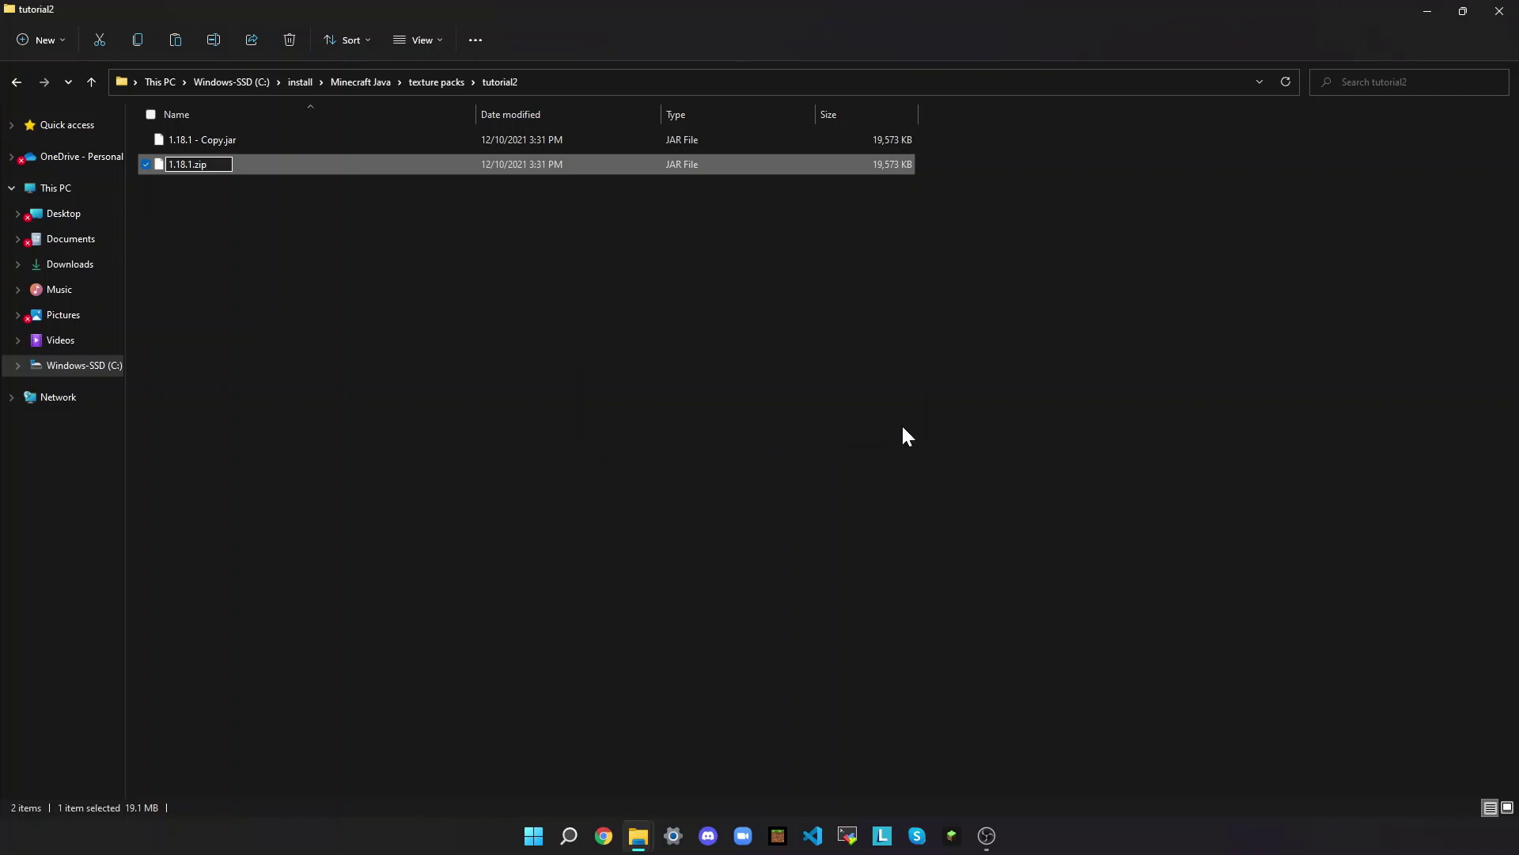
- Extract 1.18.1.zip into the 1.18.1 folder inside tutorial2, showing the extracted files when complete
right_click(281, 166)
click(364, 296)
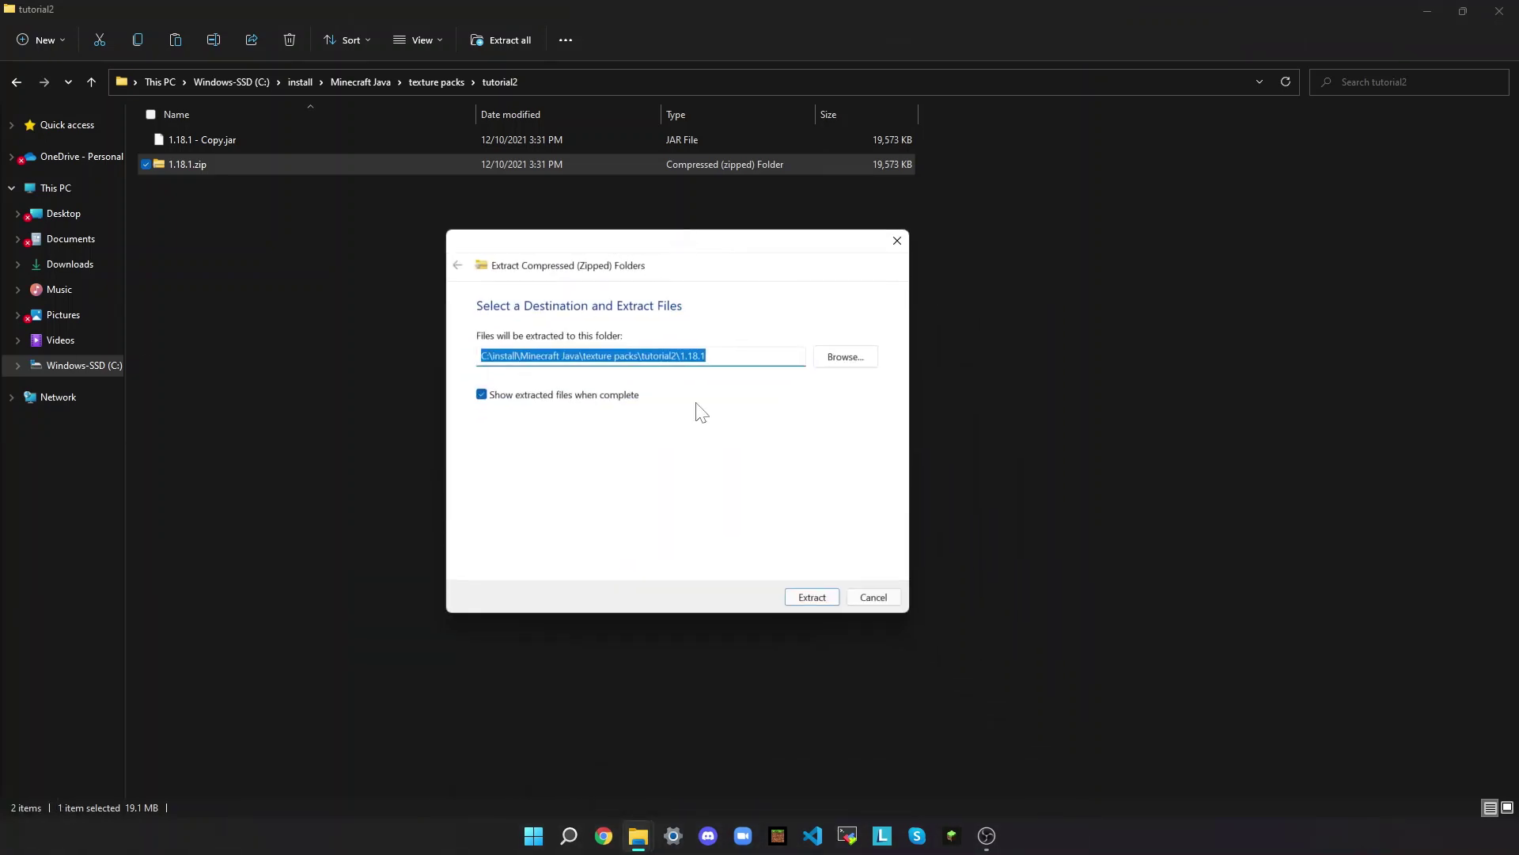
click(813, 599)
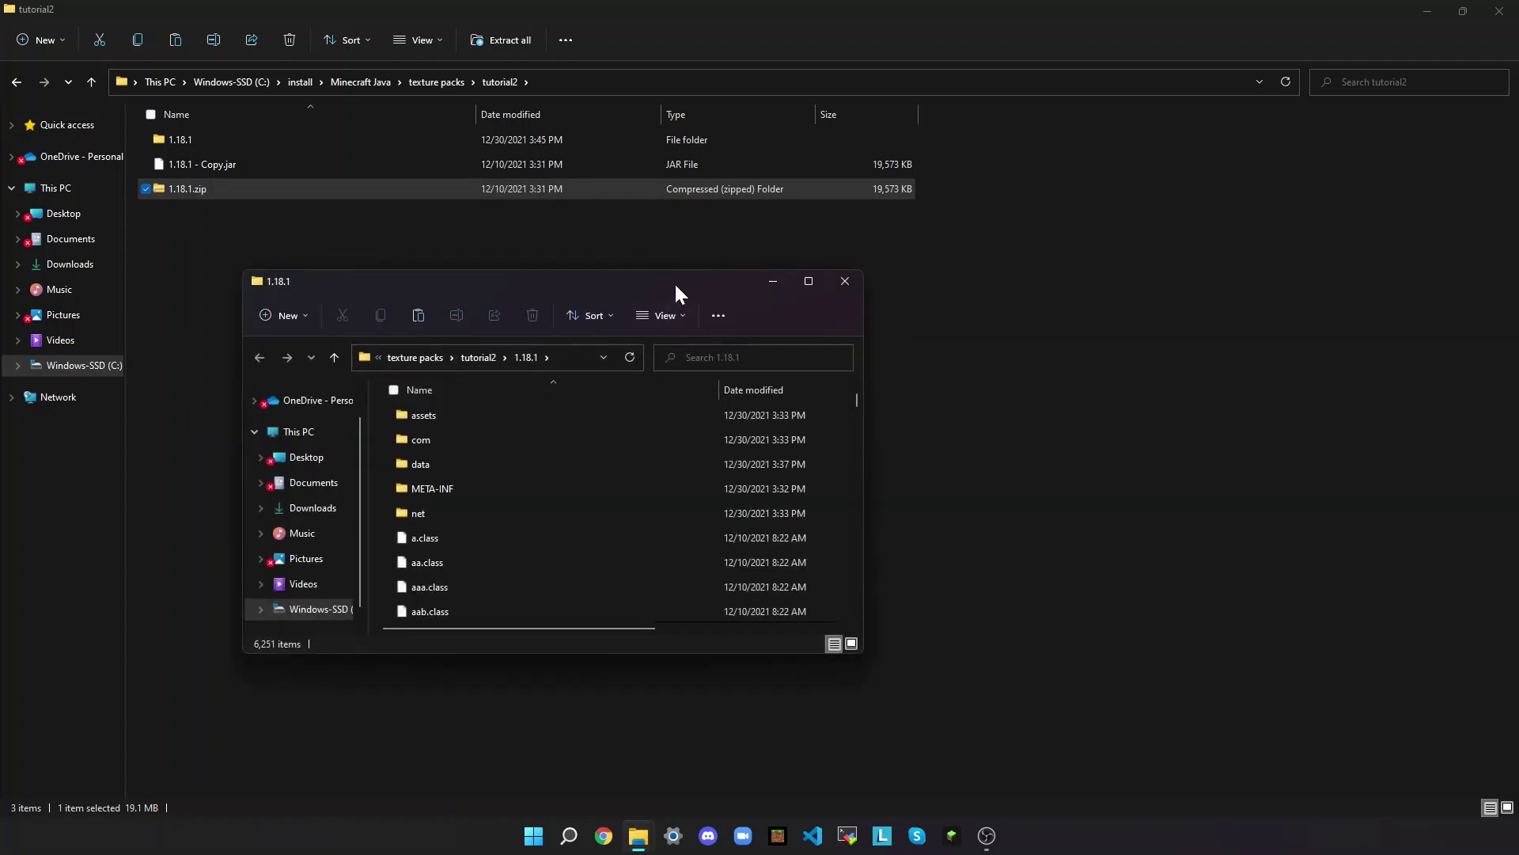
- Arrange the tutorial2 window and the extracted 1.18.1 folder window side by side
drag(674, 281, 906, 313)
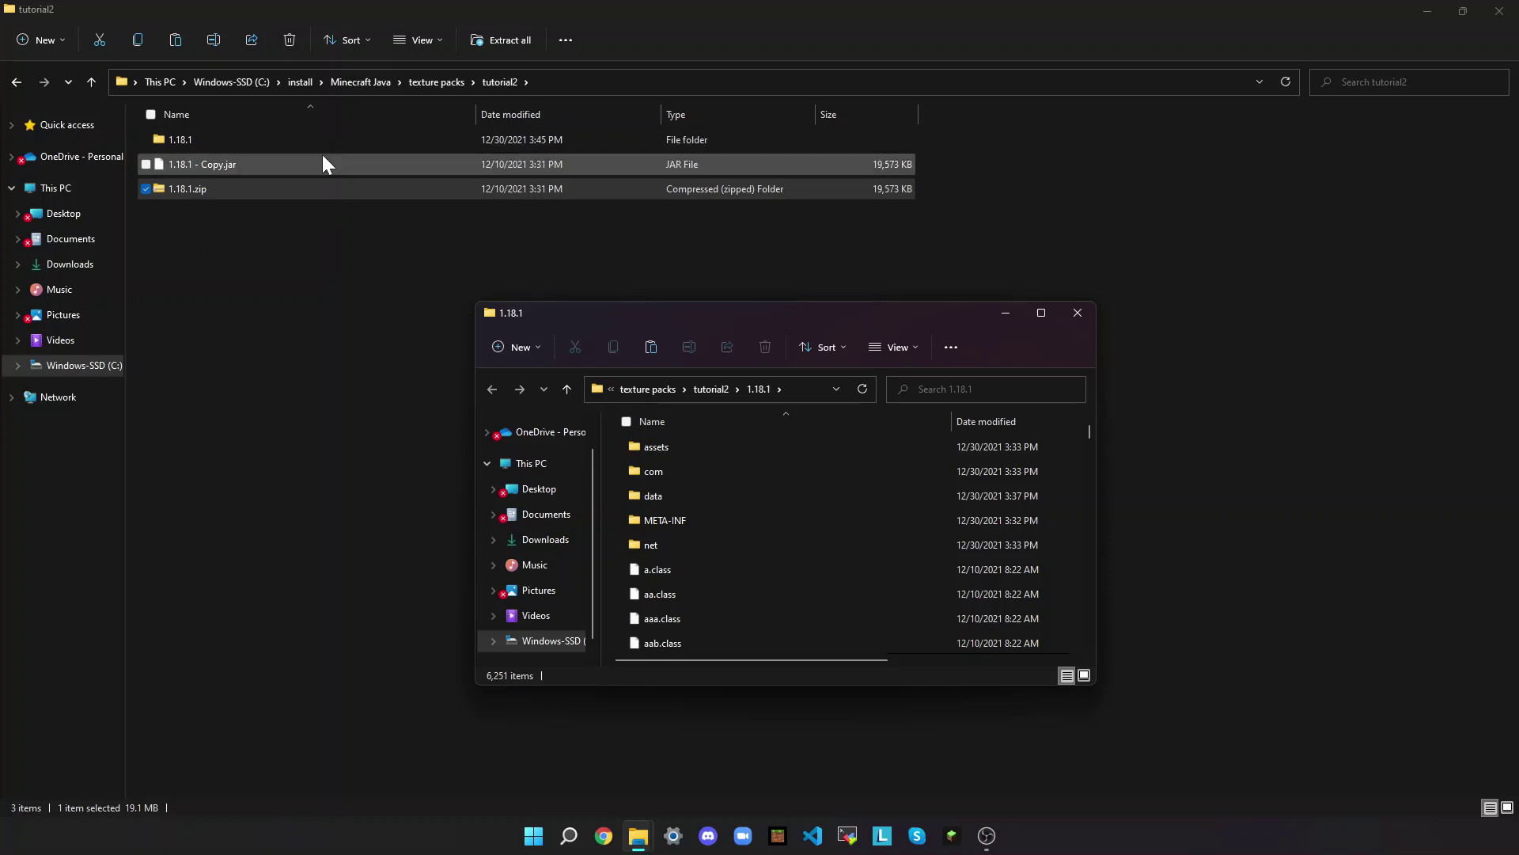
click(275, 258)
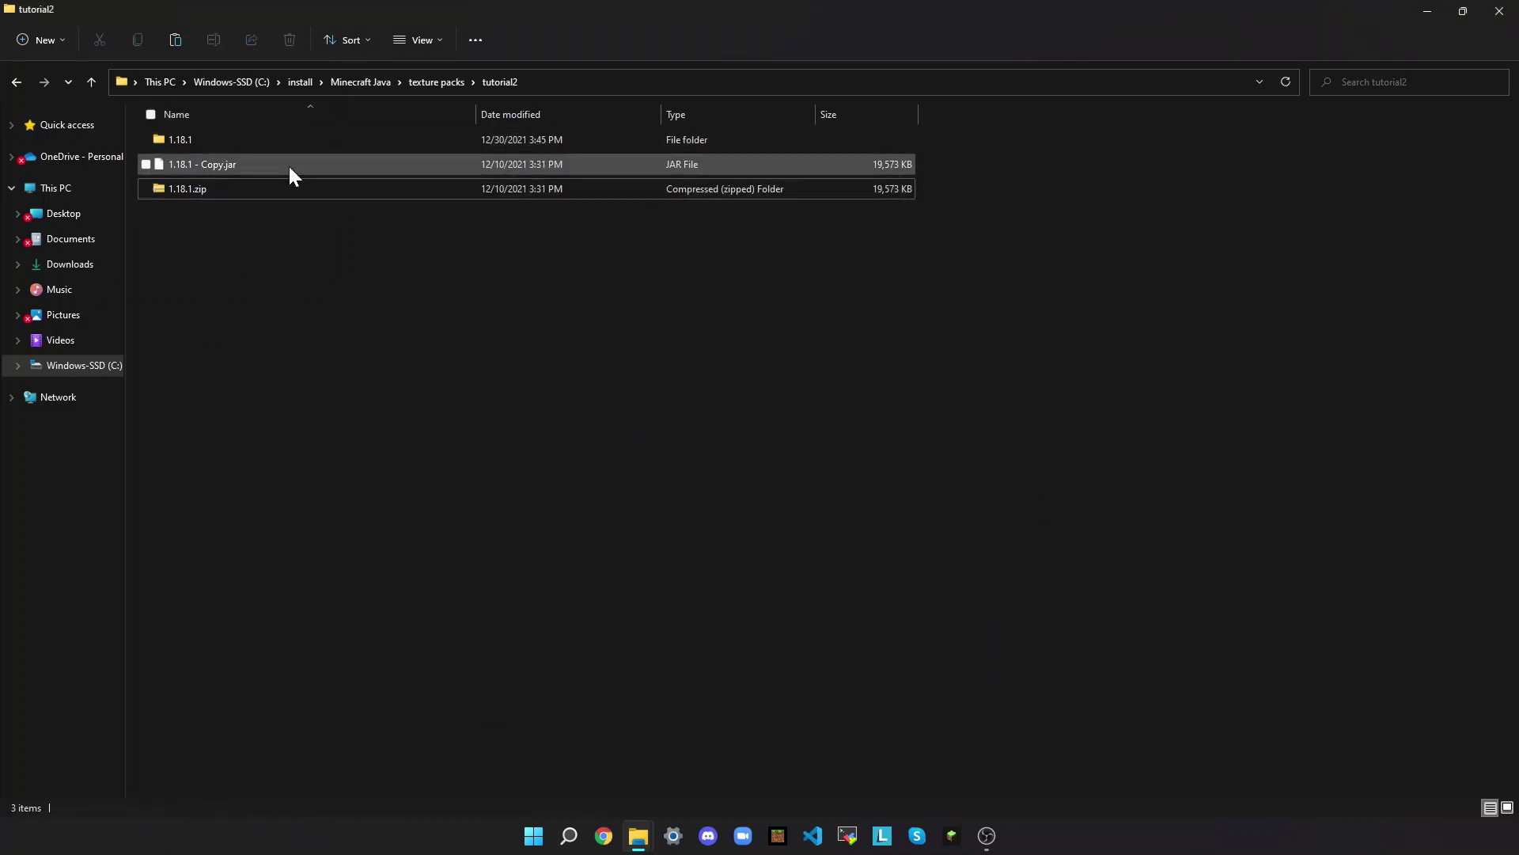
drag(380, 14, 1515, 298)
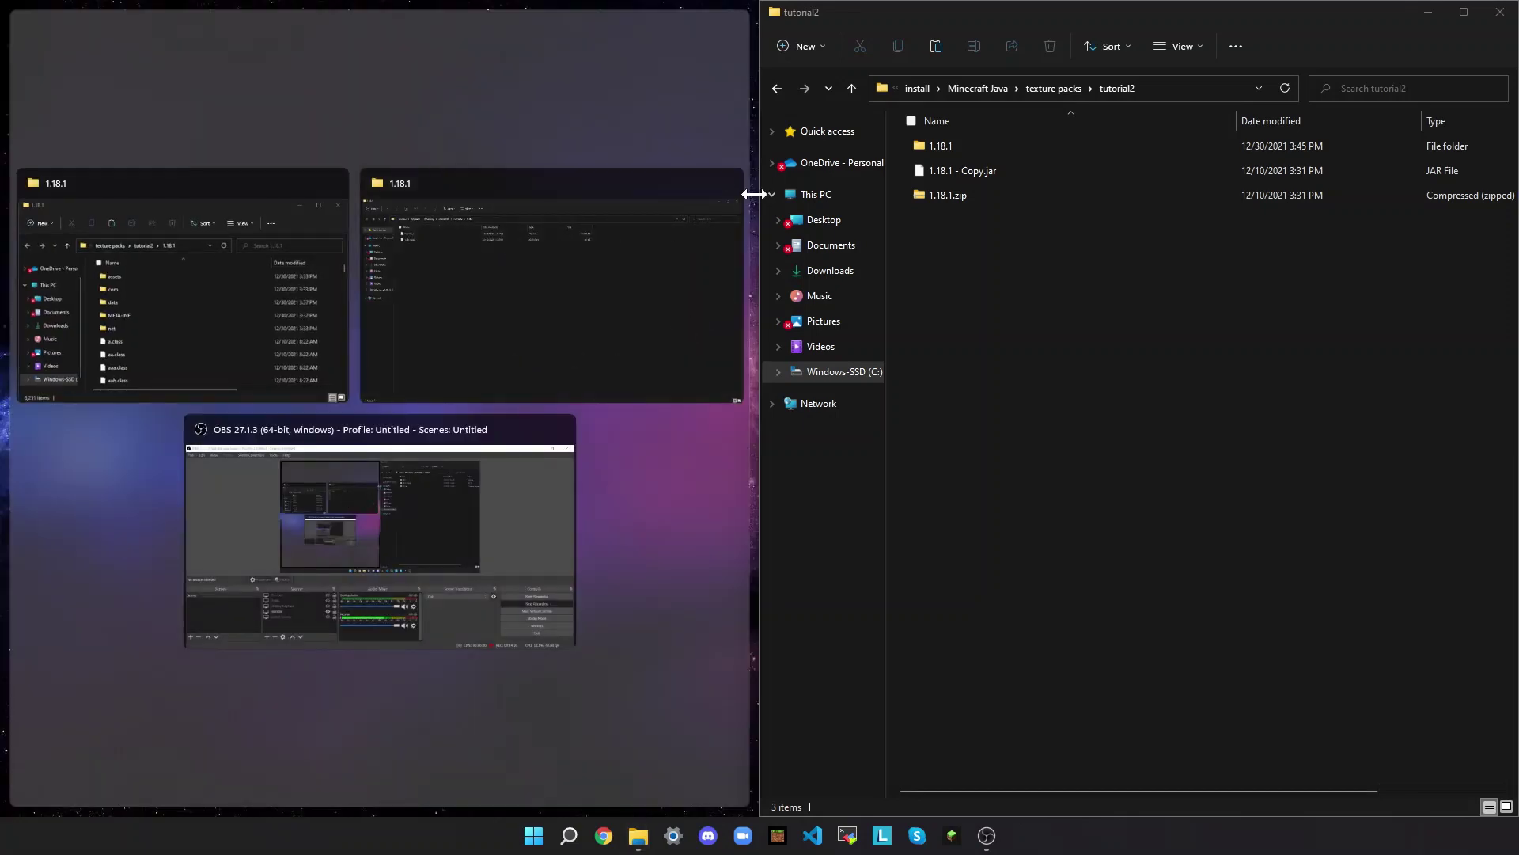
click(724, 184)
click(430, 177)
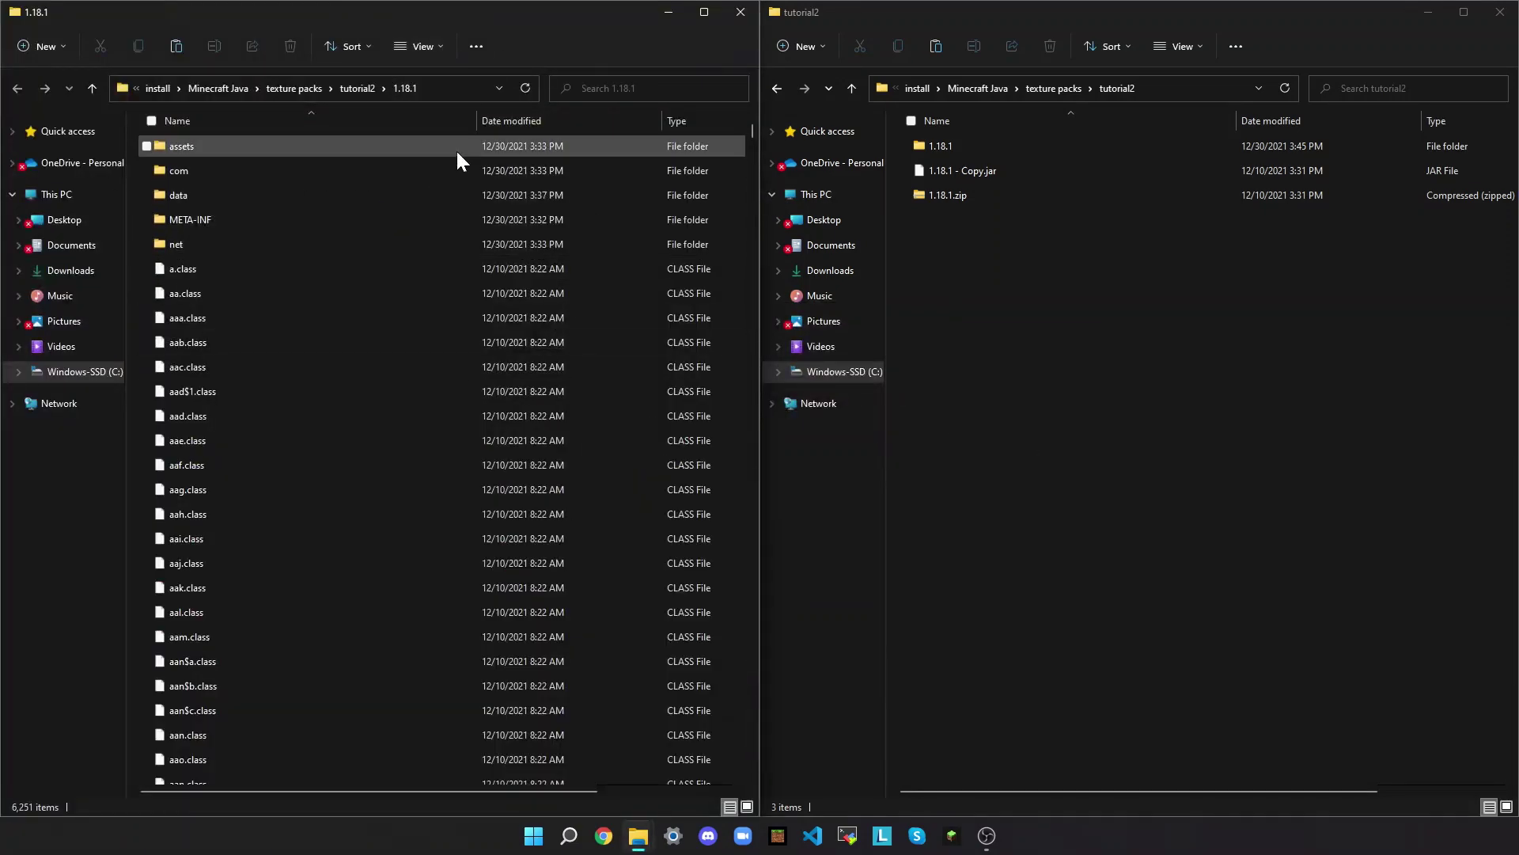
- Delete everything in the extracted 1.18.1 folder except the assets folder
click(446, 175)
drag(752, 136, 739, 785)
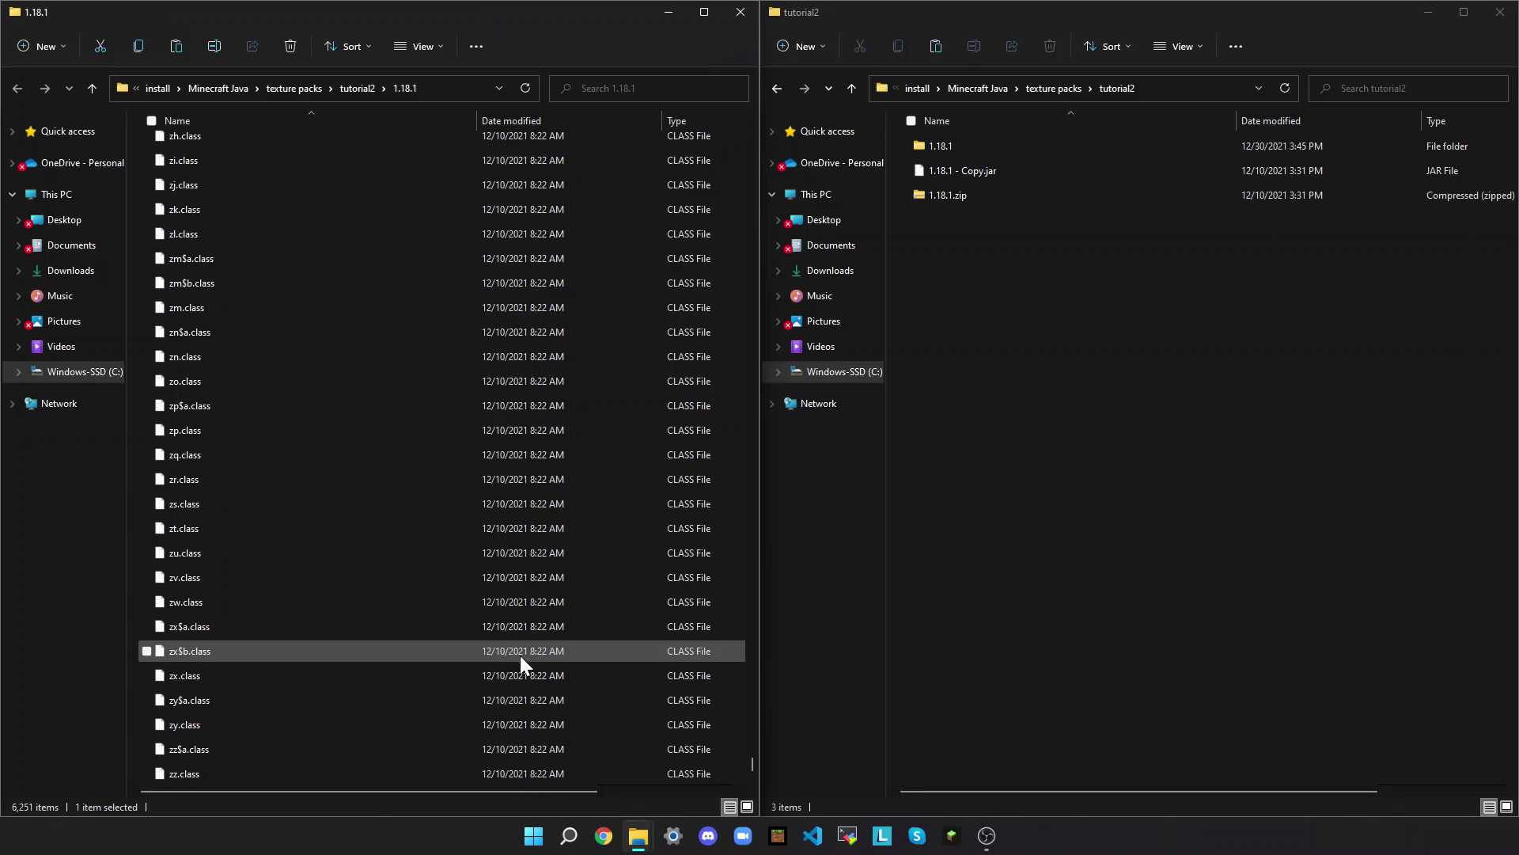
shift+click(373, 776)
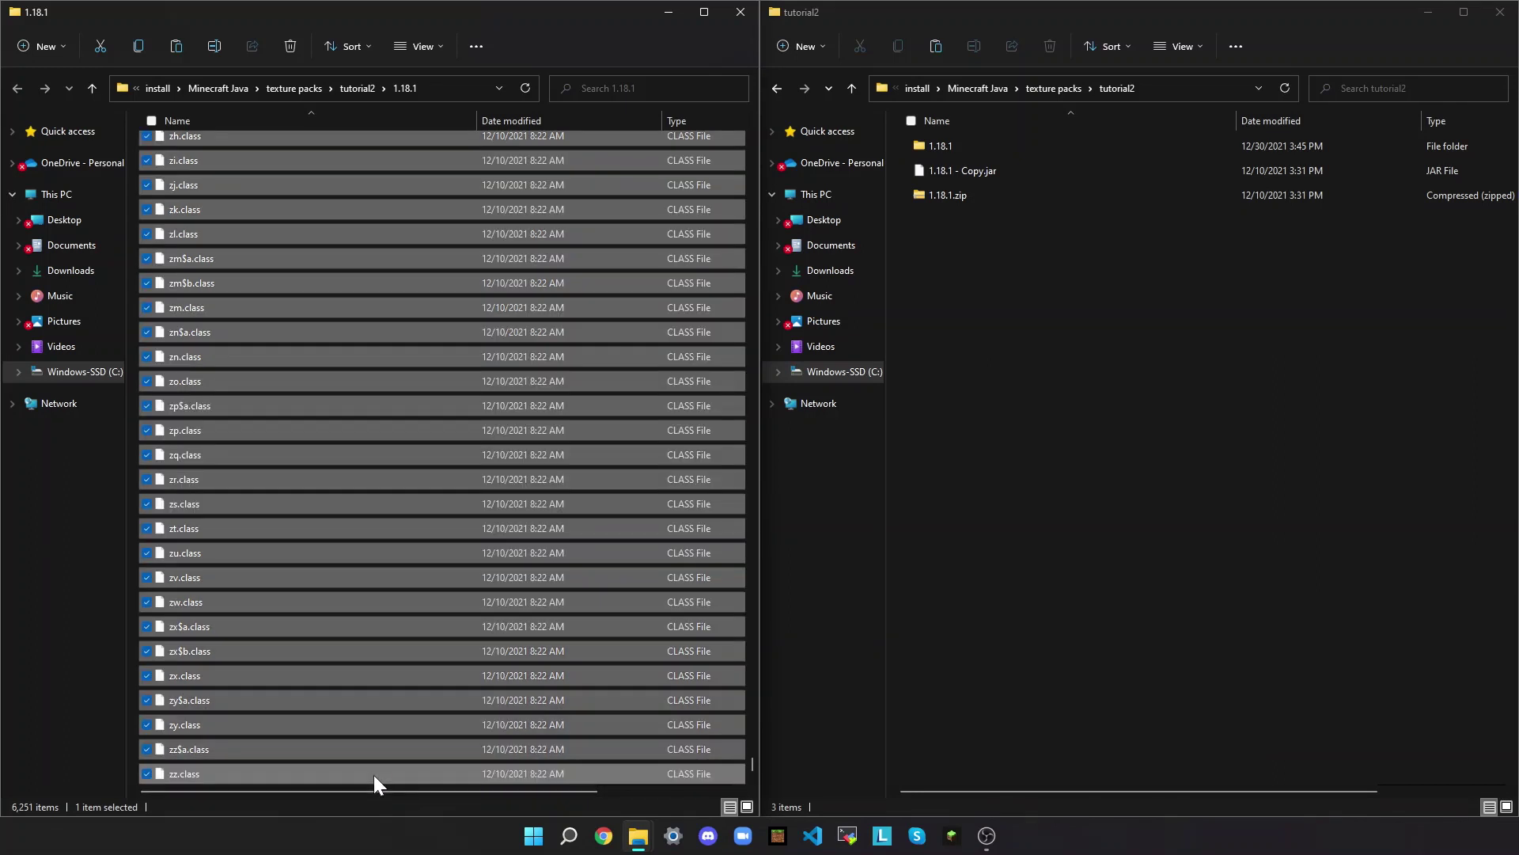
right_click(221, 529)
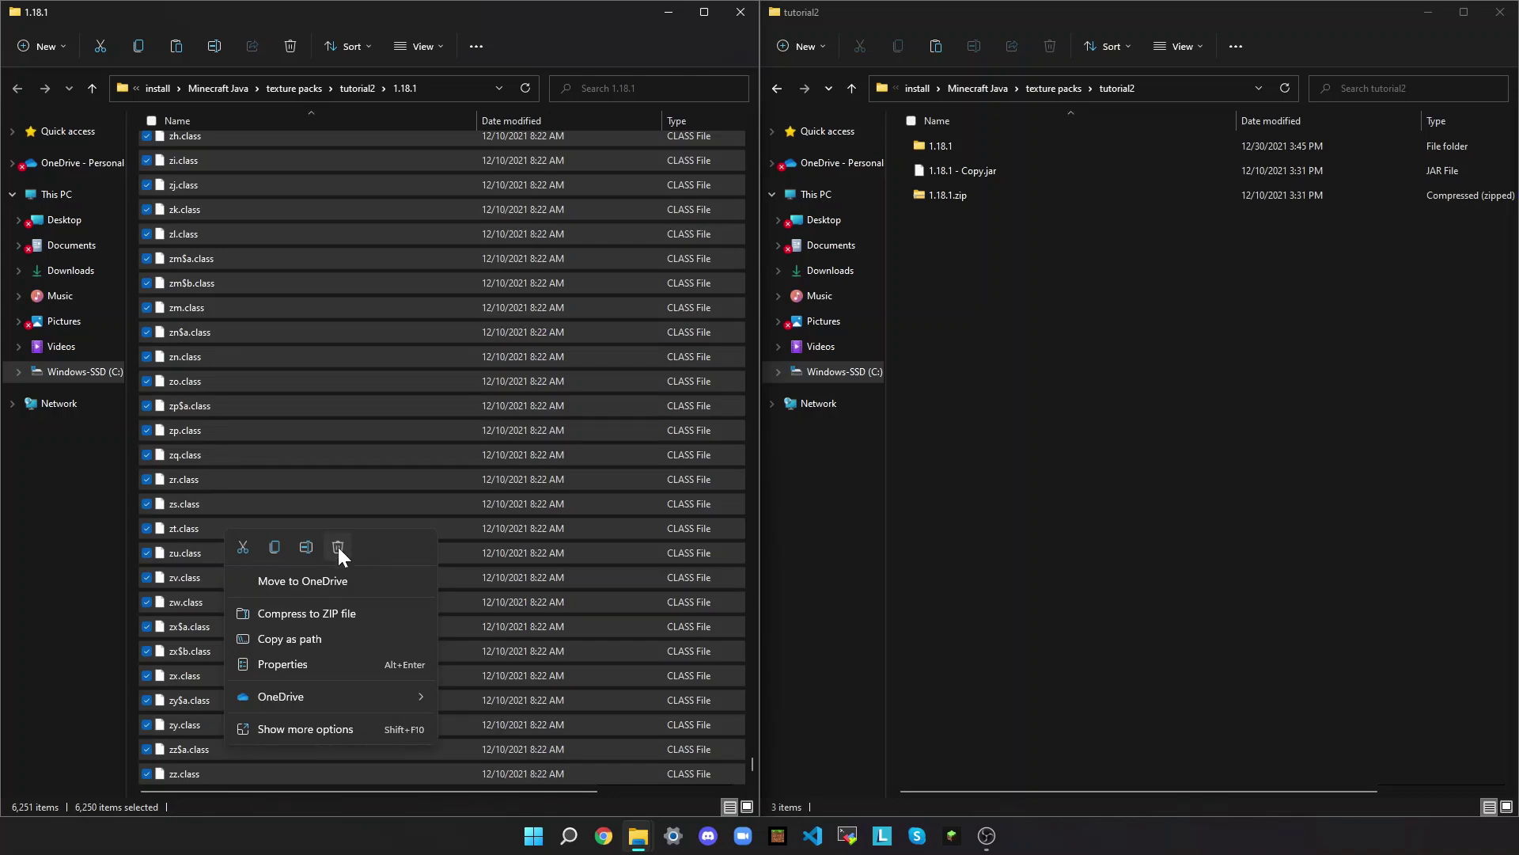
click(338, 547)
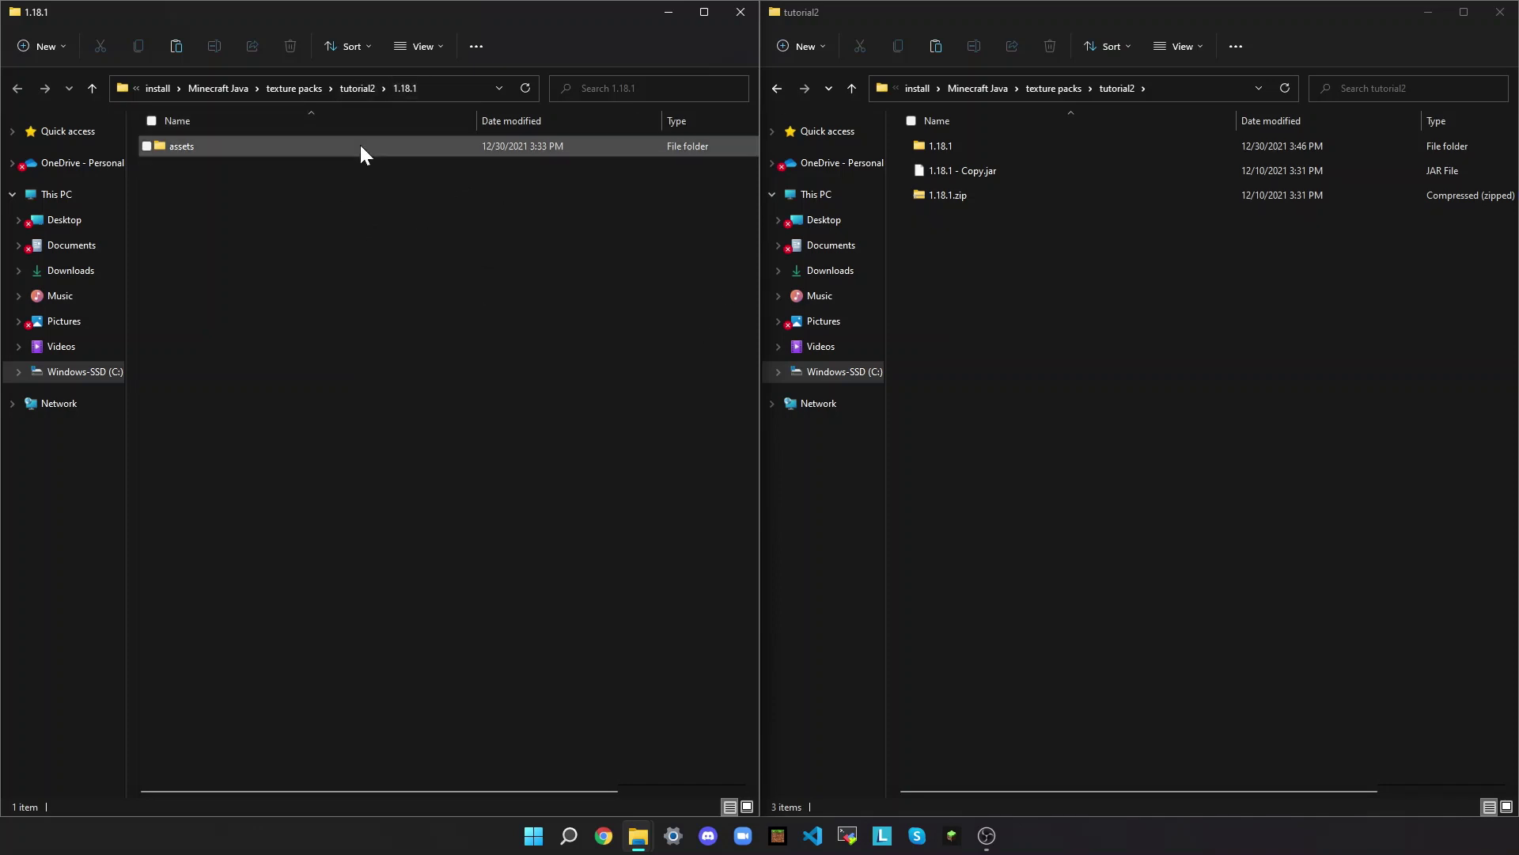
- Create a new folder named "sdf tutorial" inside the tutorial2 folder
click(1298, 198)
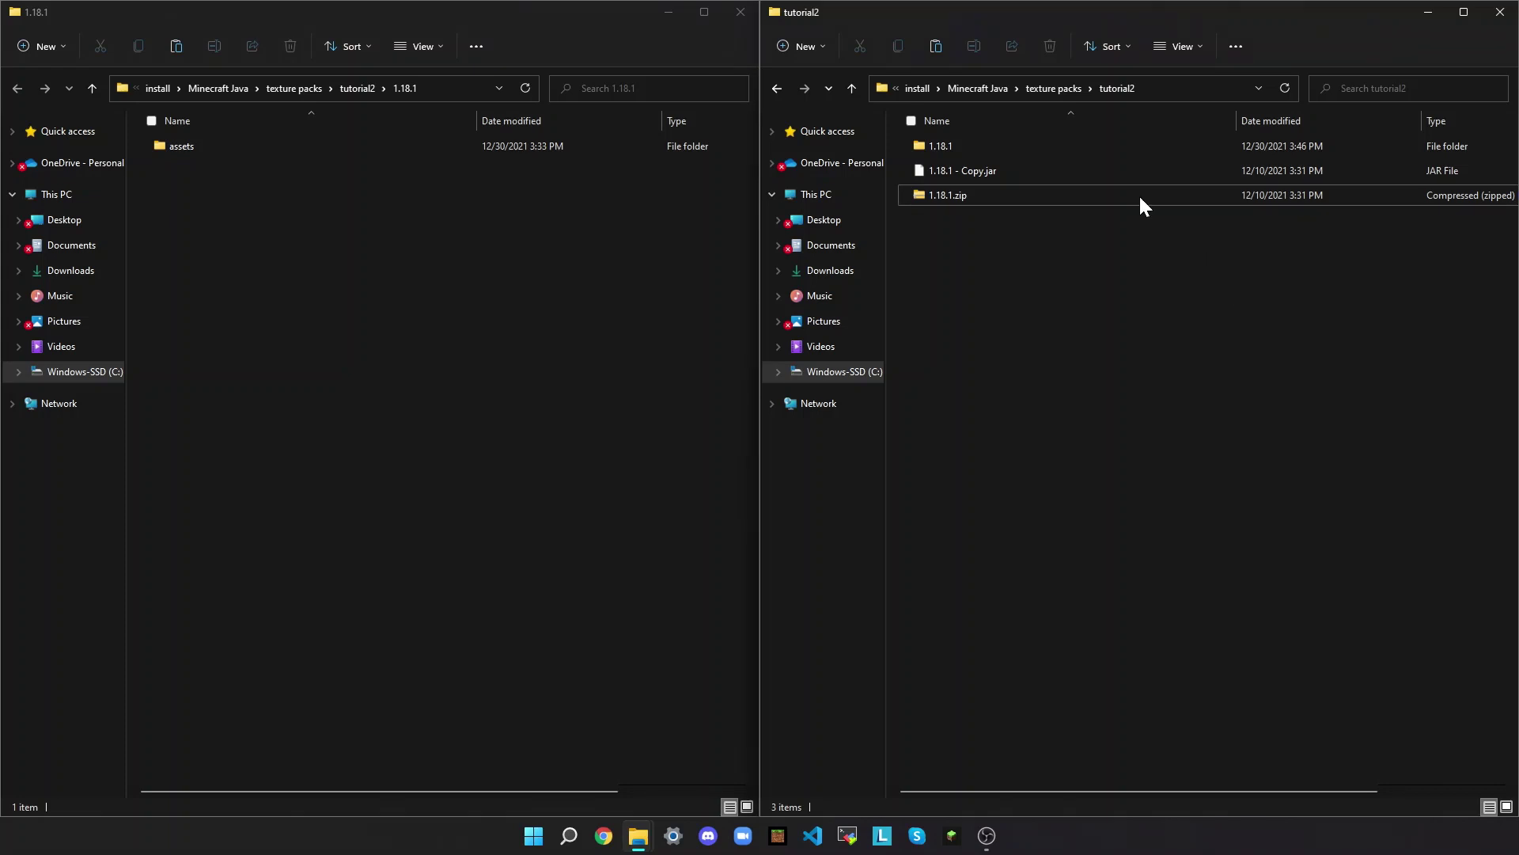
click(815, 41)
click(797, 86)
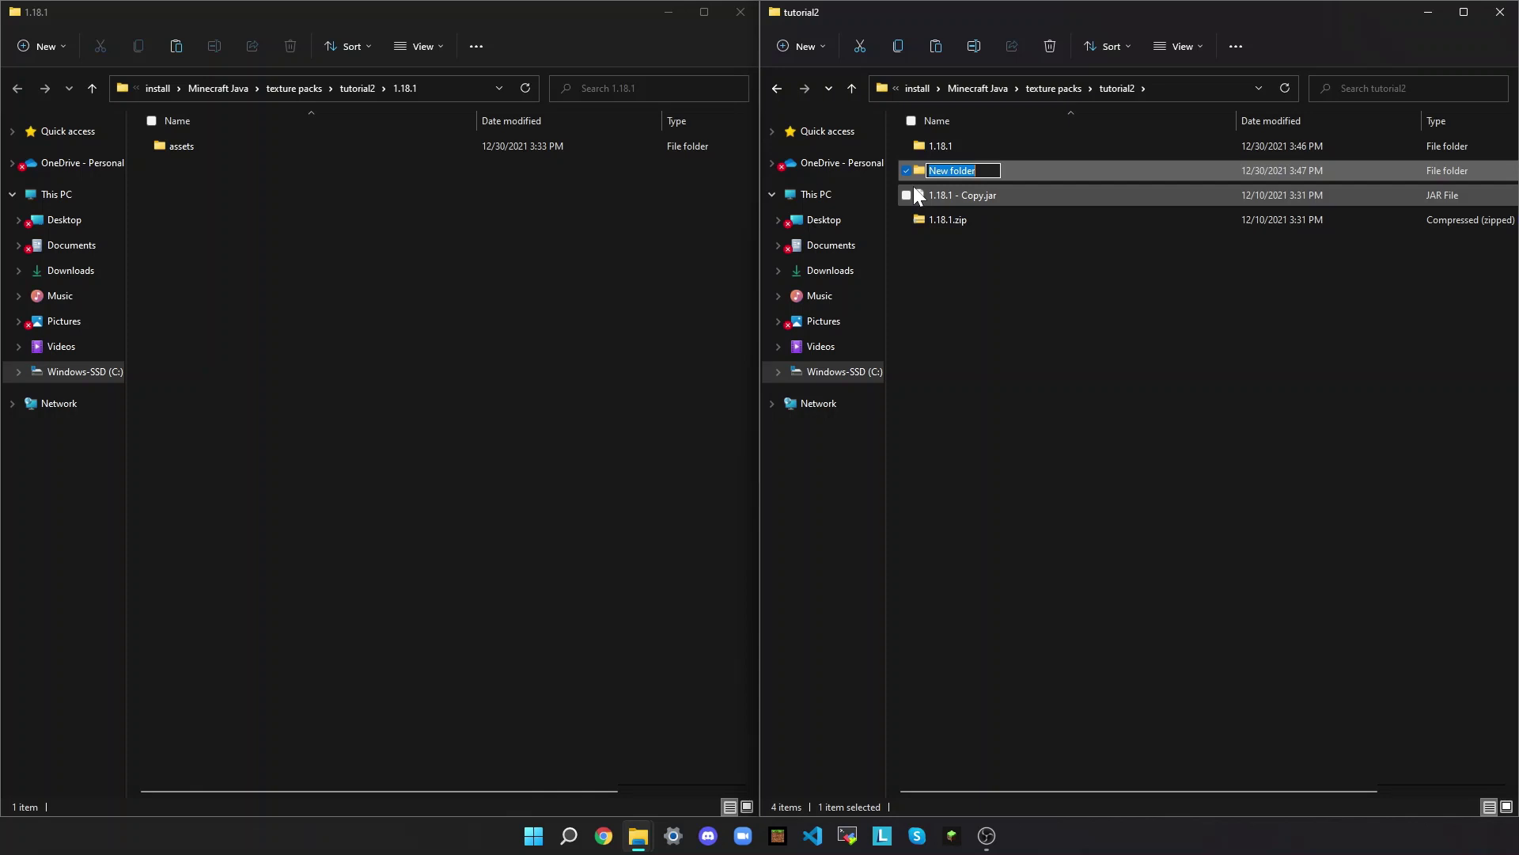
text(dsf)
key(BackSpace)
key(BackSpace)
key(BackSpace)
text(sdf tutorial)
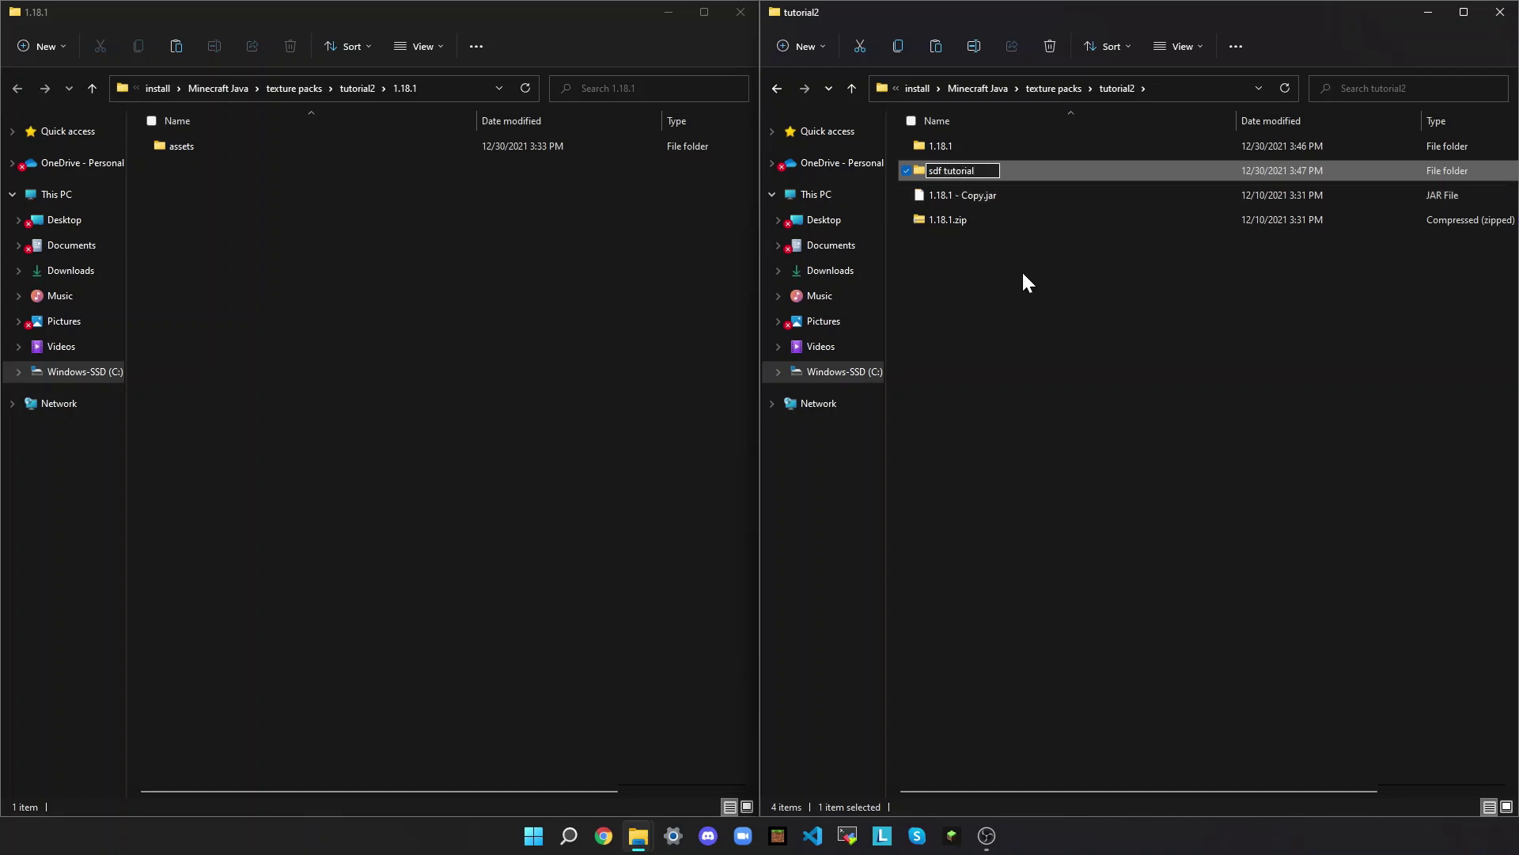
key(Return)
- Open the sdf tutorial folder and create a folder named "assets" inside it
double_click(981, 168)
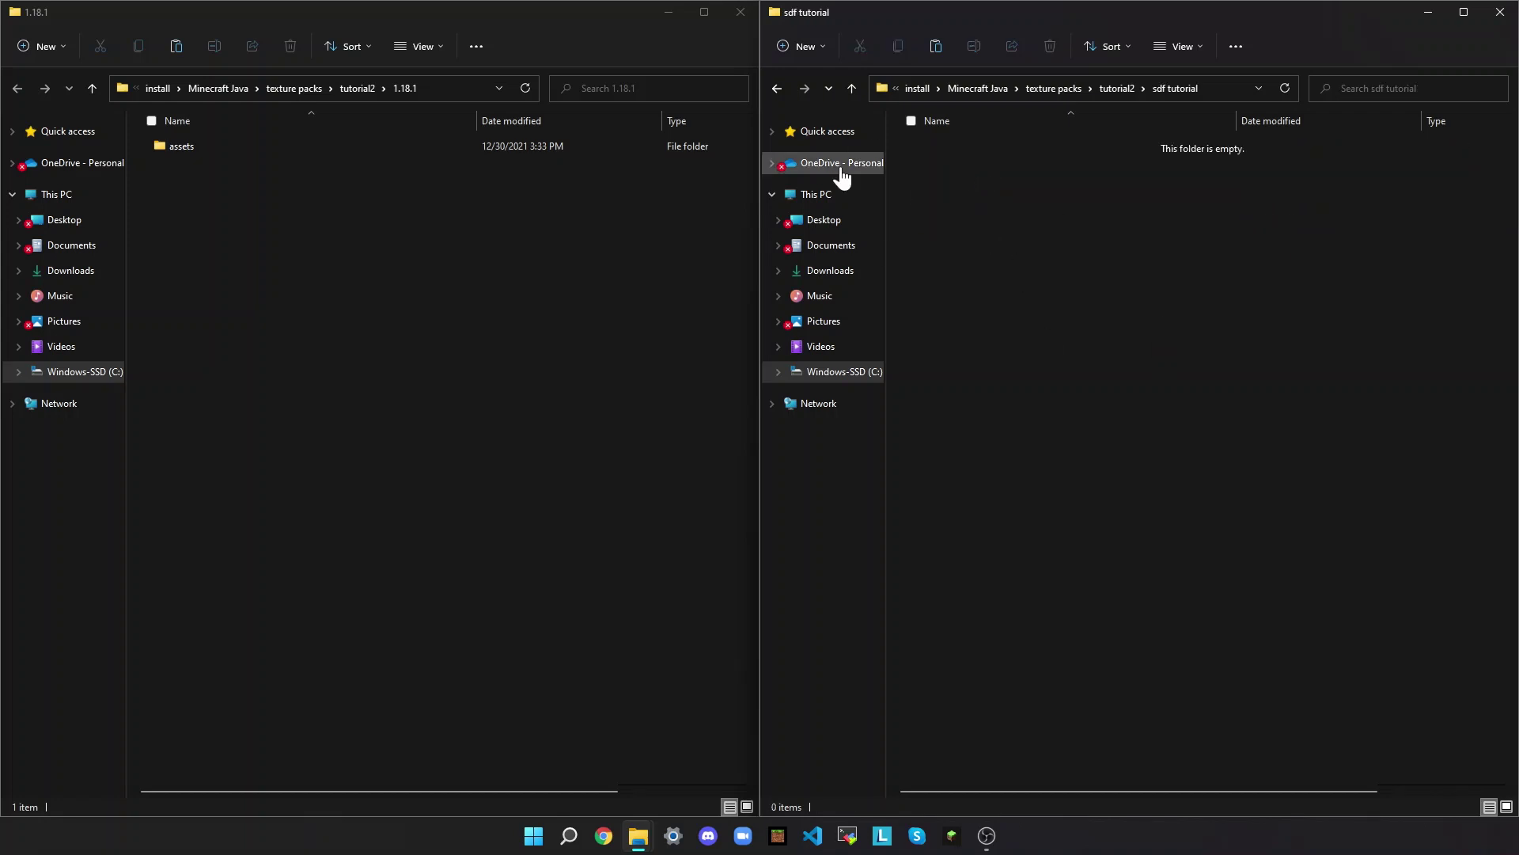
click(804, 47)
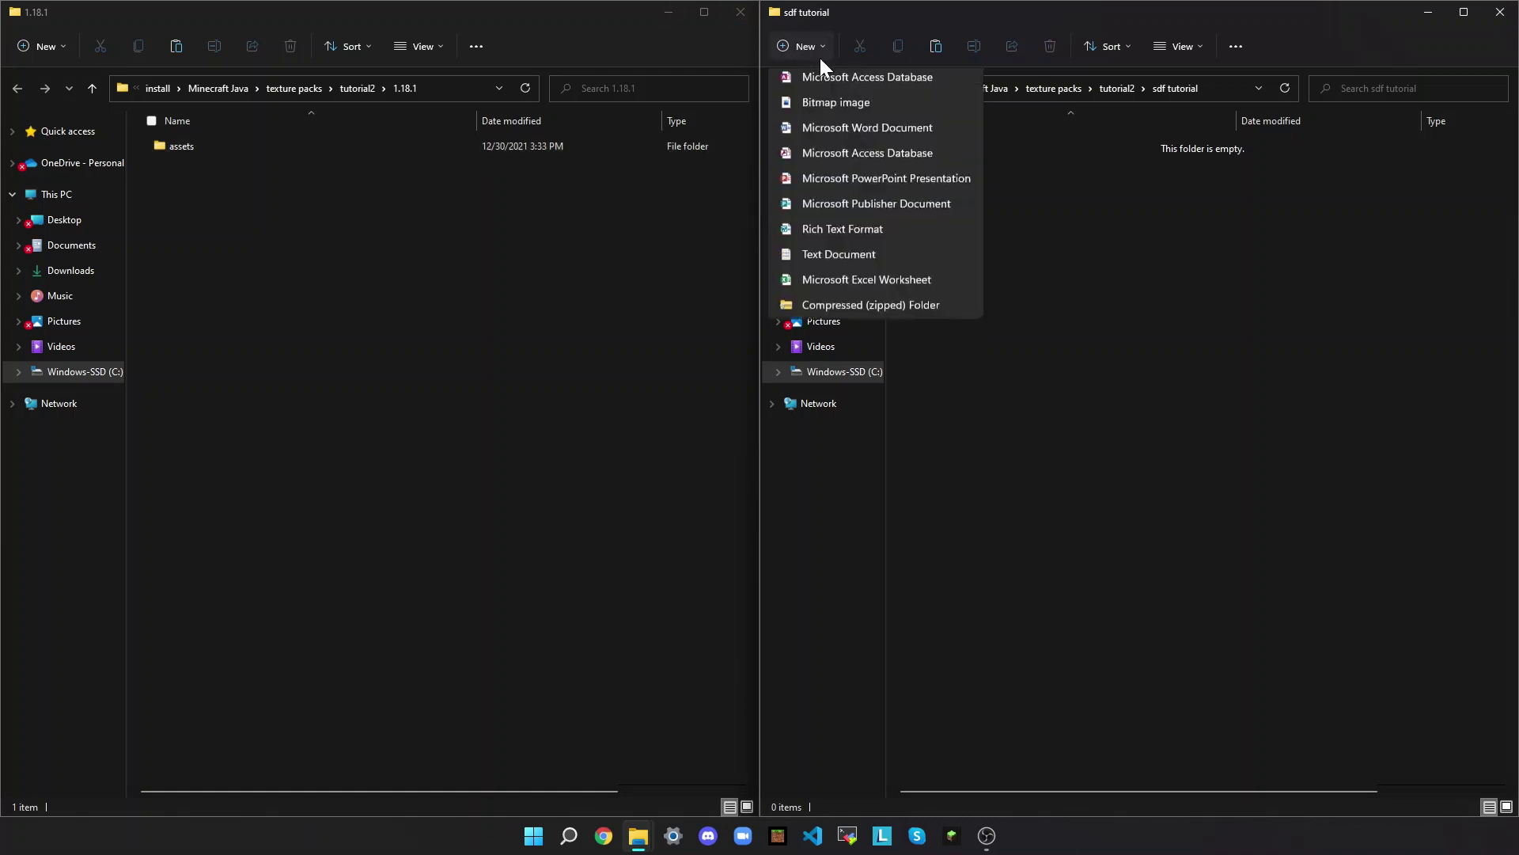
click(836, 85)
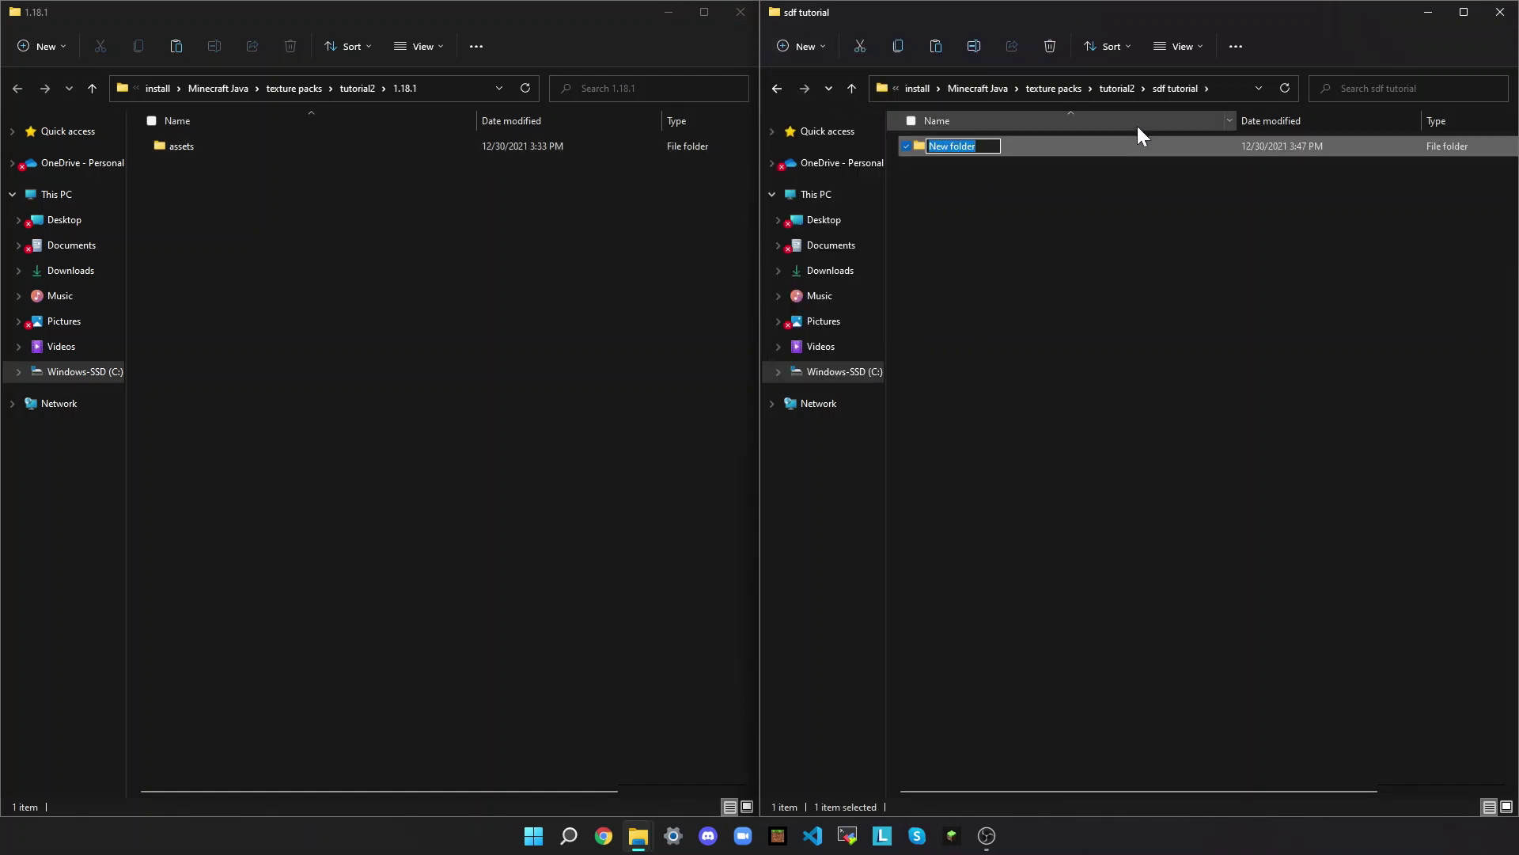
text(assets)
key(Return)
- Open the assets folders of both 1.18.1 and sdf tutorial, and create a folder named "minecraft" in the sdf tutorial one
click(481, 278)
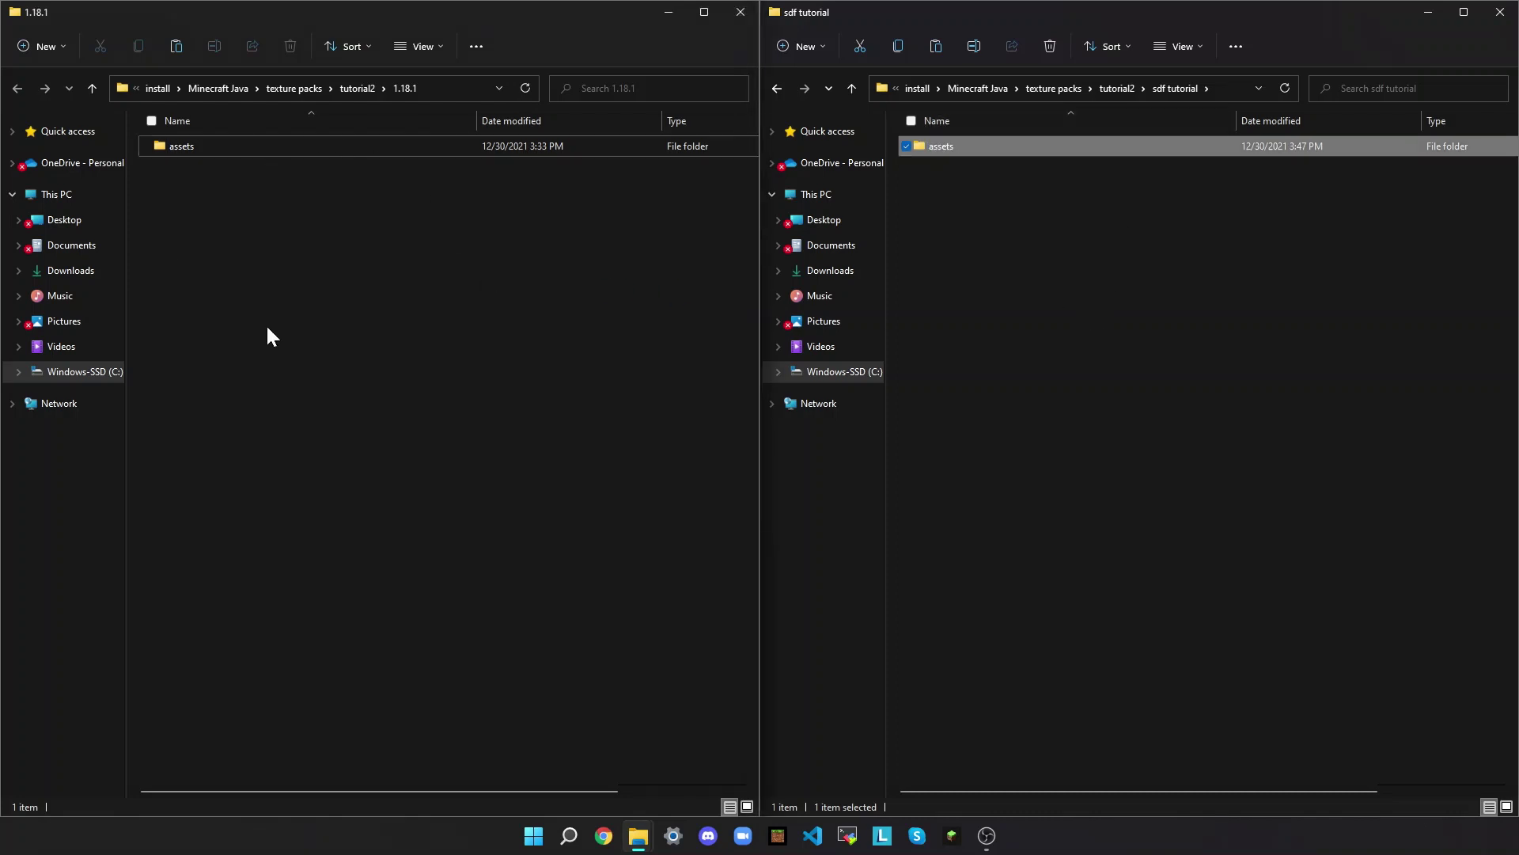
drag(223, 144, 1079, 333)
click(1135, 338)
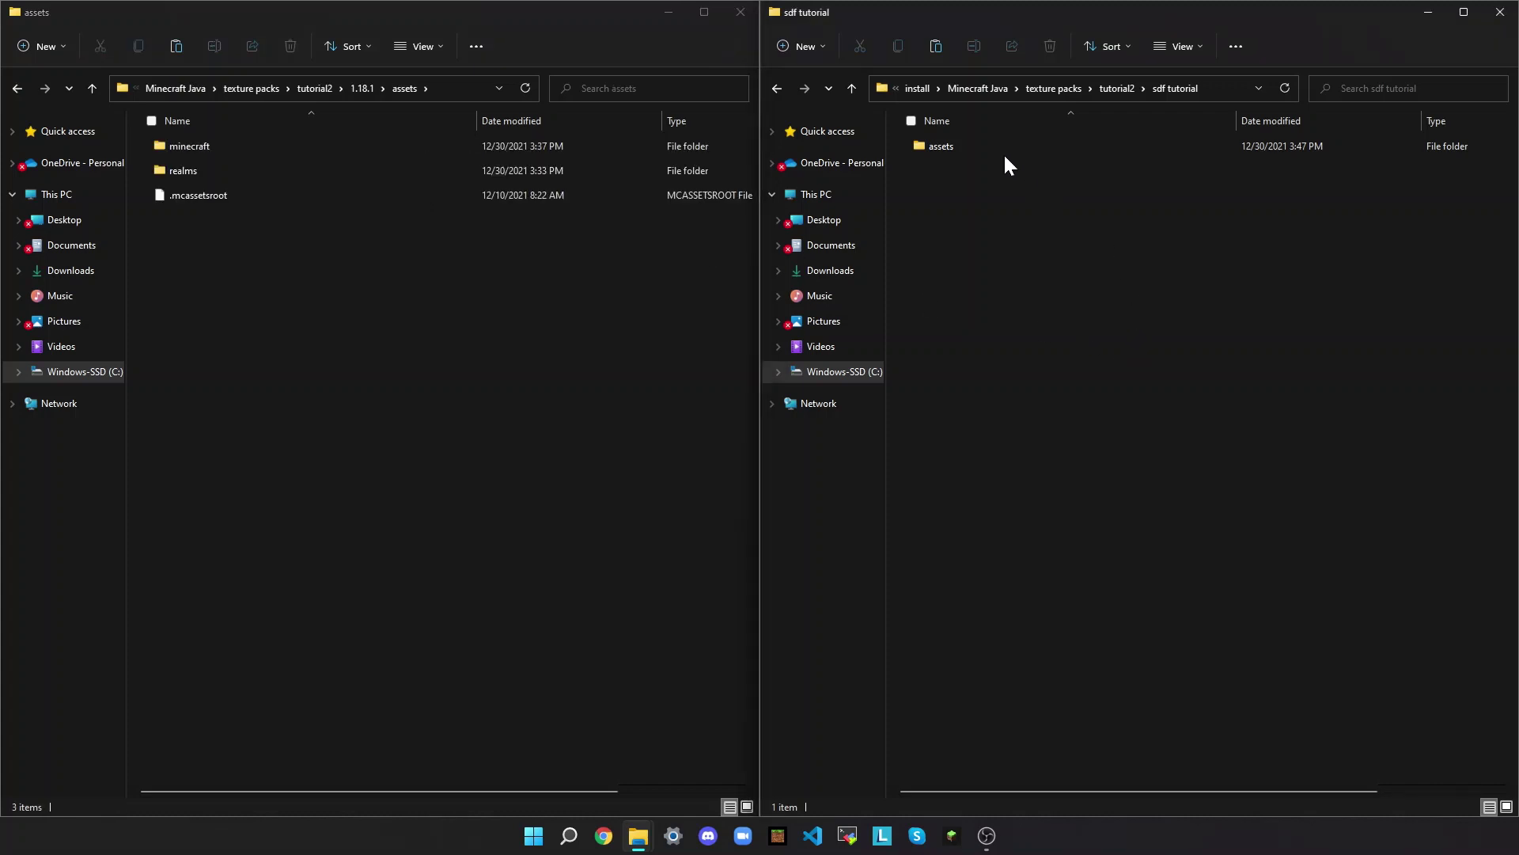
double_click(997, 151)
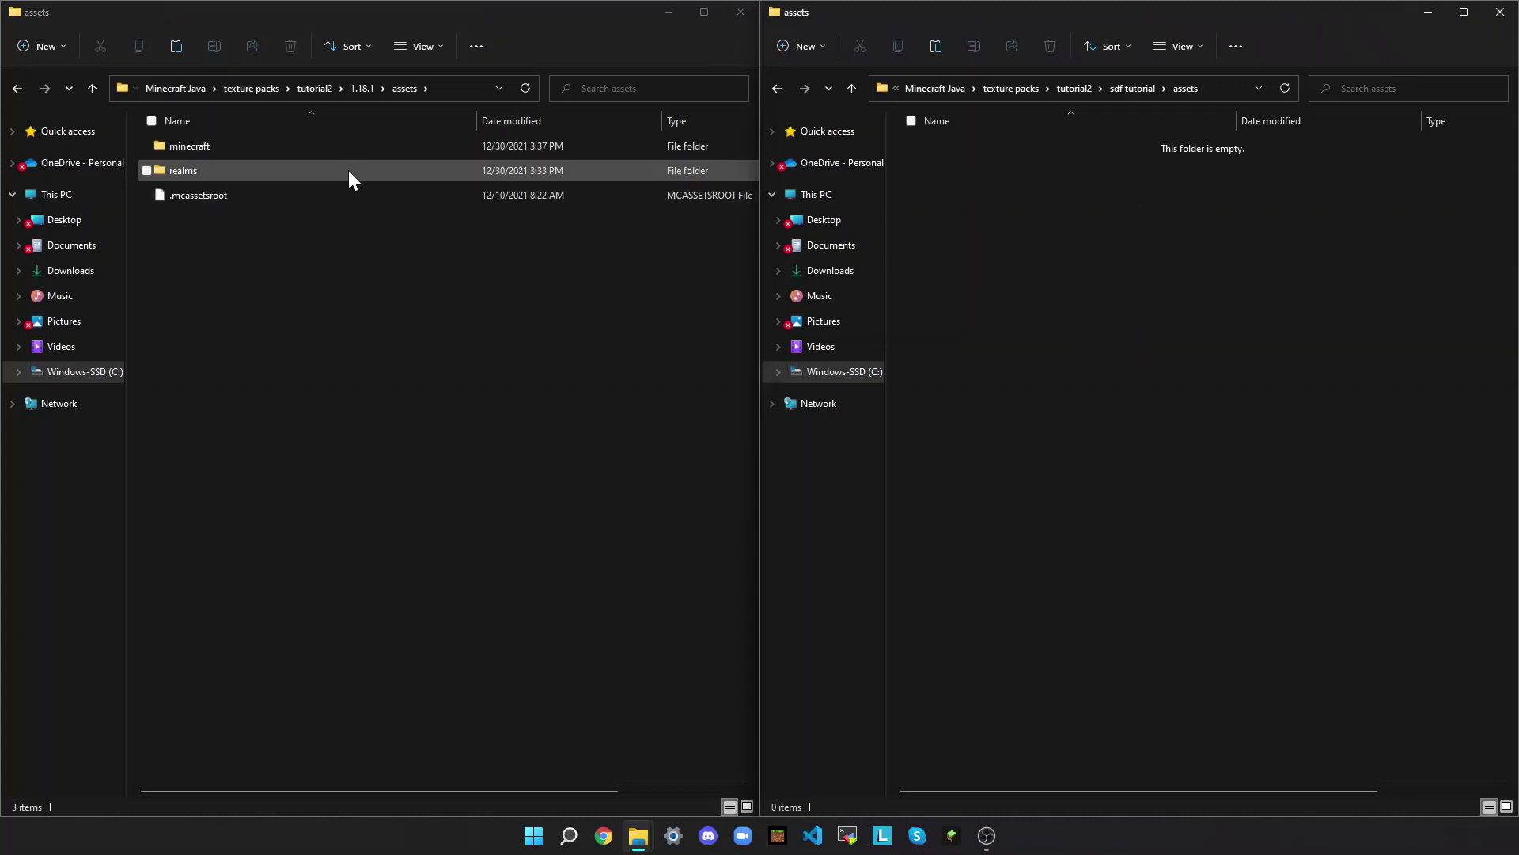
click(330, 287)
click(1160, 342)
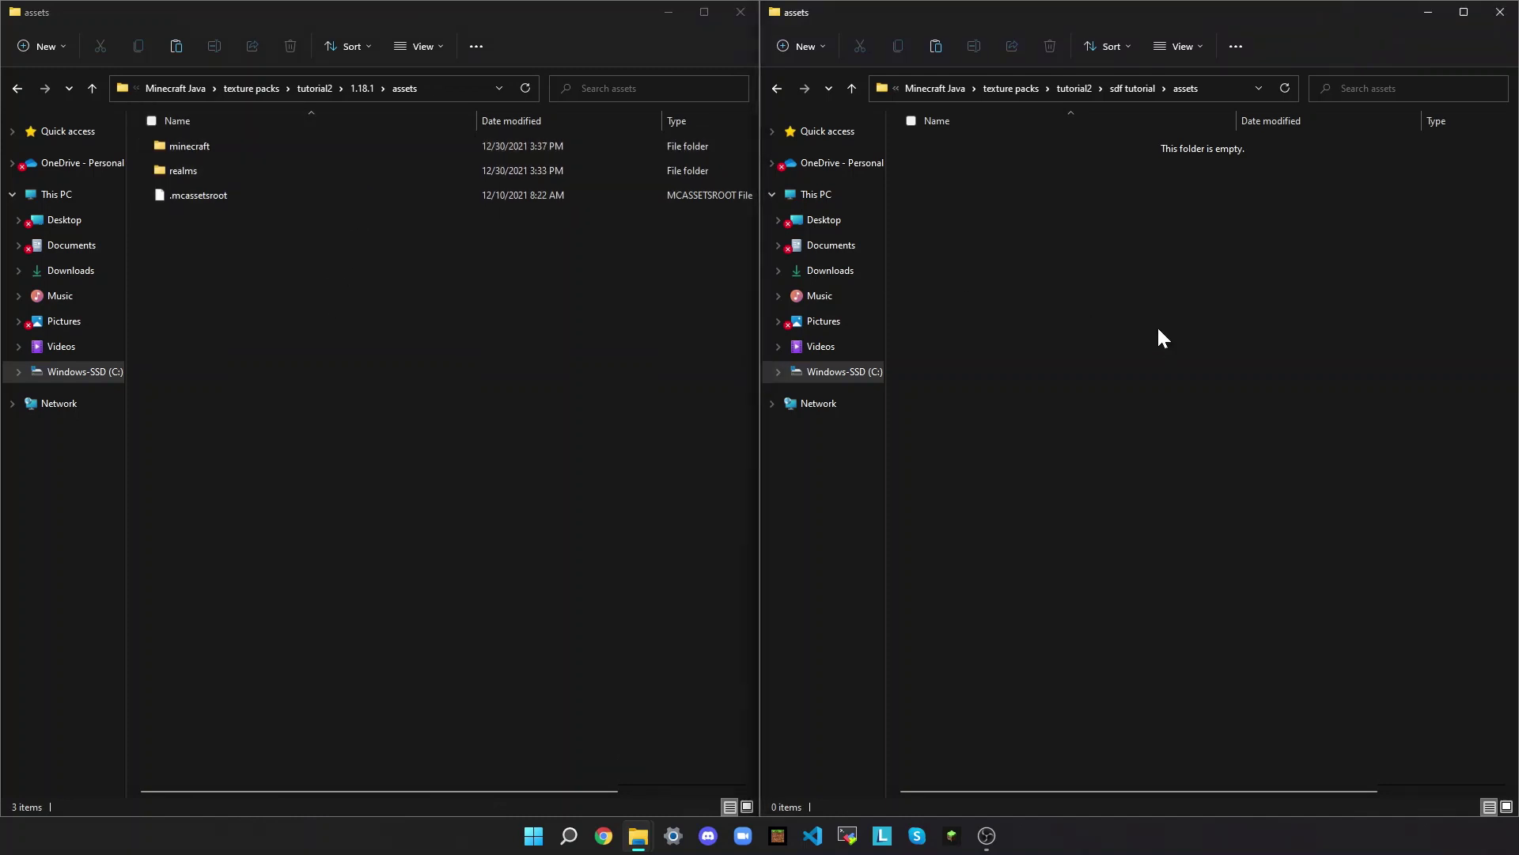
click(820, 45)
click(841, 85)
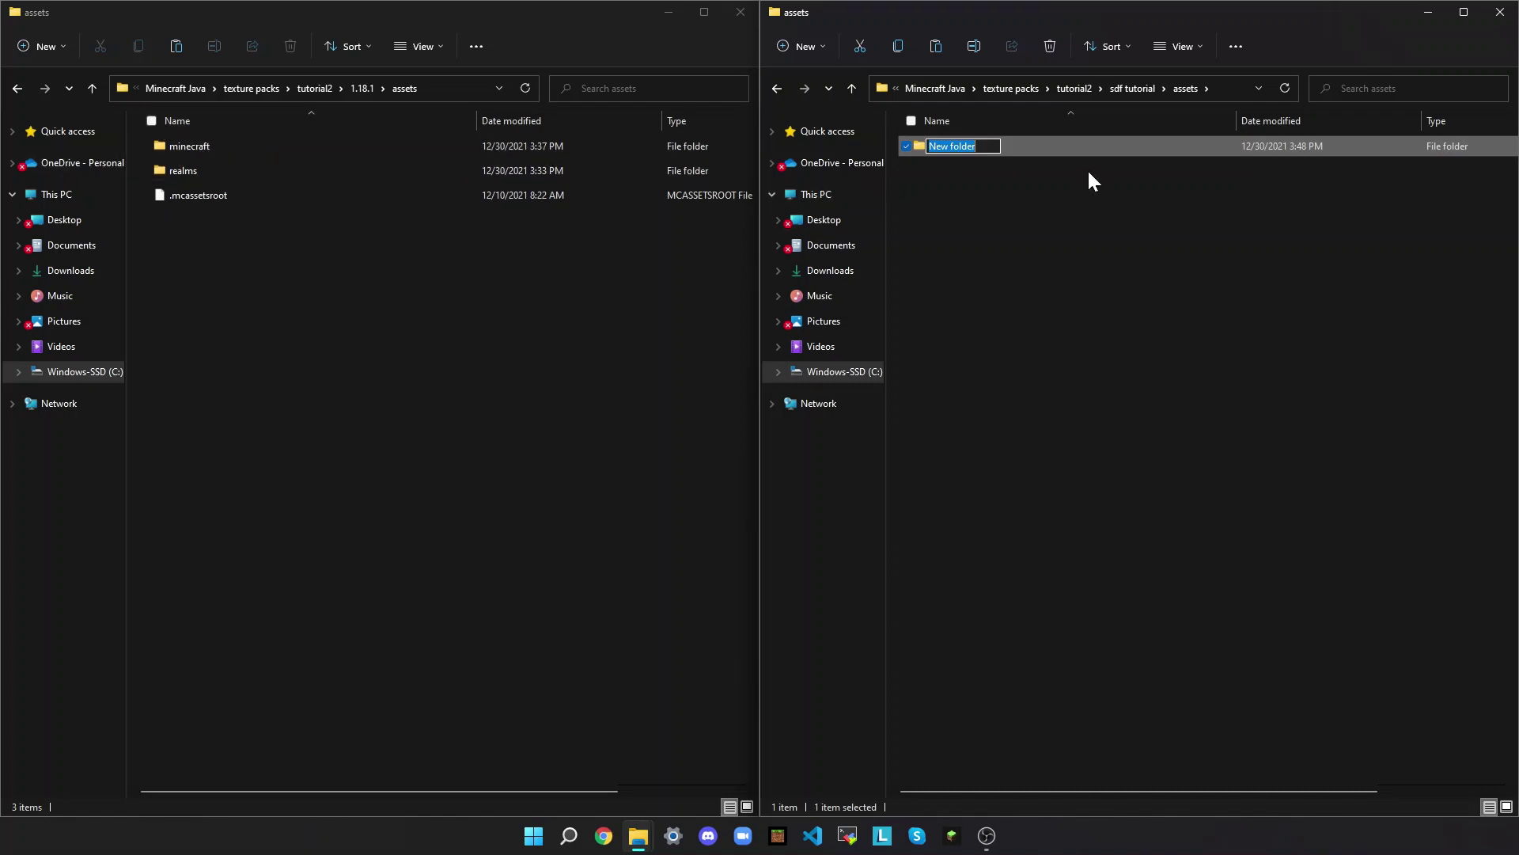
text(minecraft)
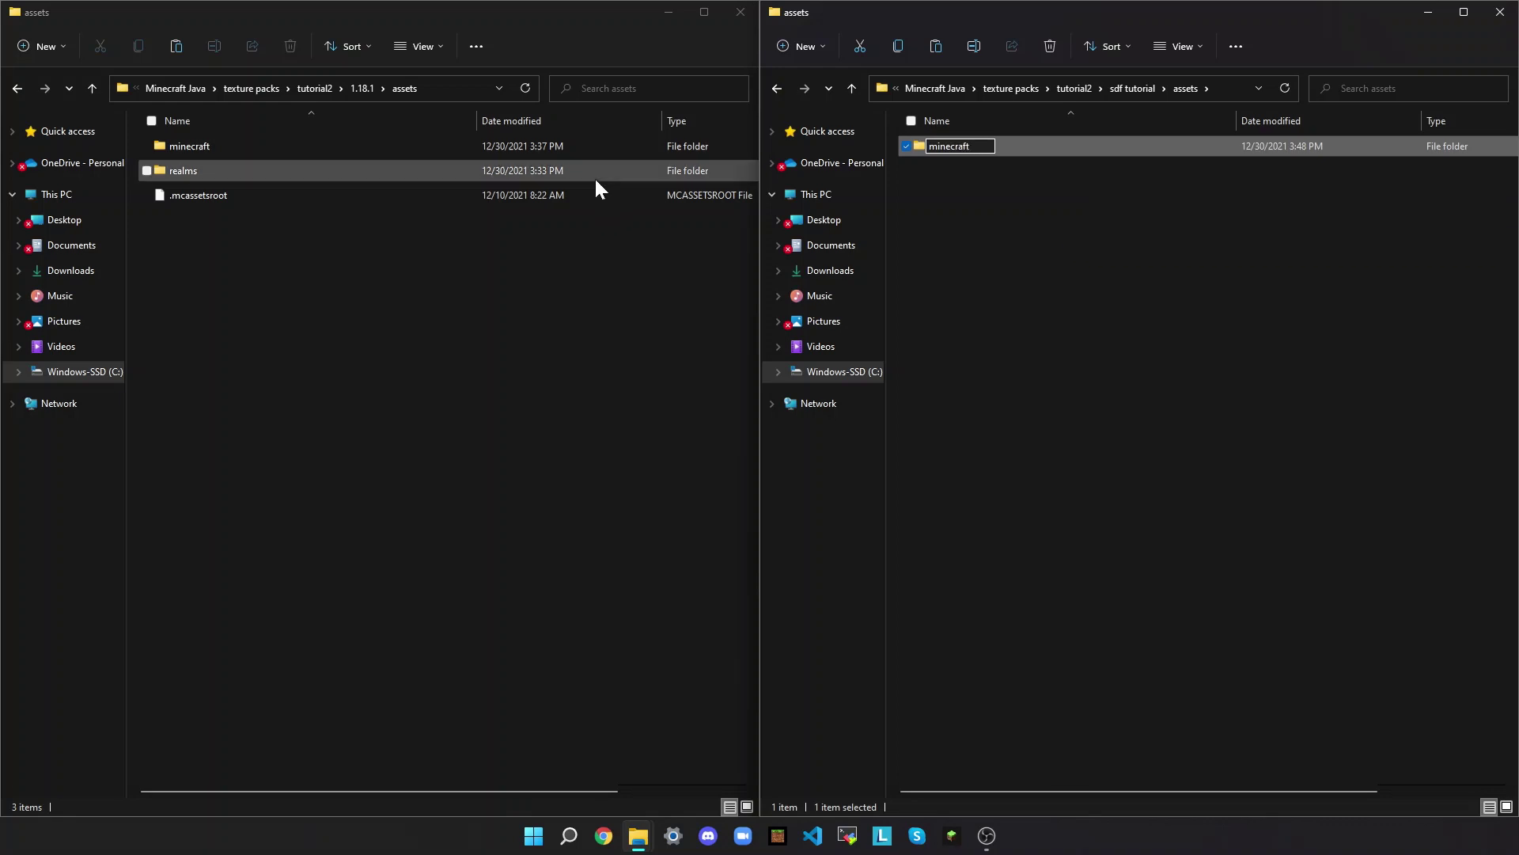
key(Return)
- Open the minecraft folder in both windows and create a folder named "textures" in the sdf tutorial one
click(347, 145)
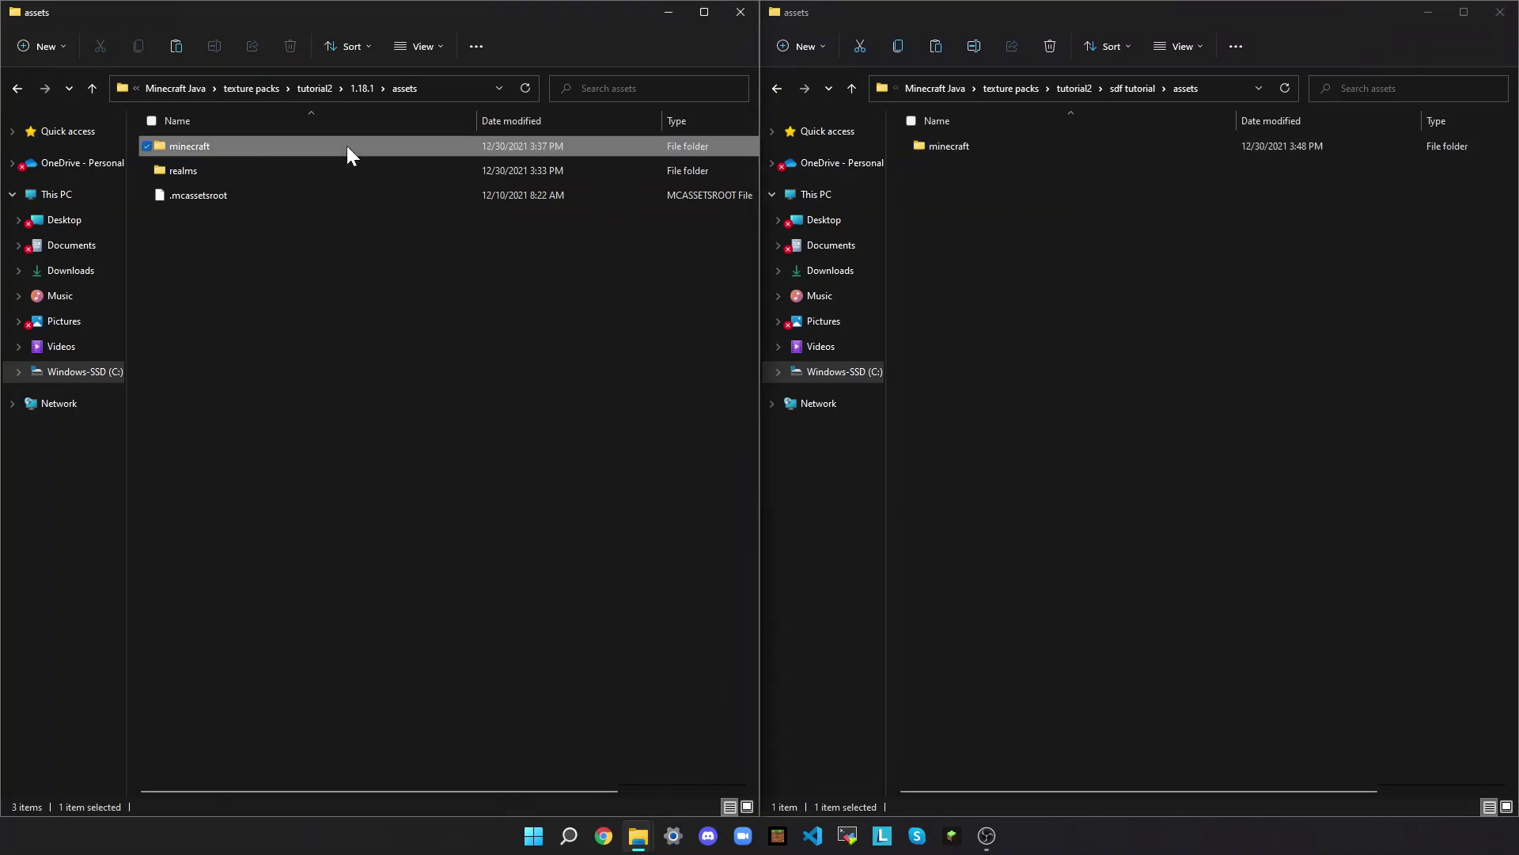
double_click(403, 147)
double_click(1019, 147)
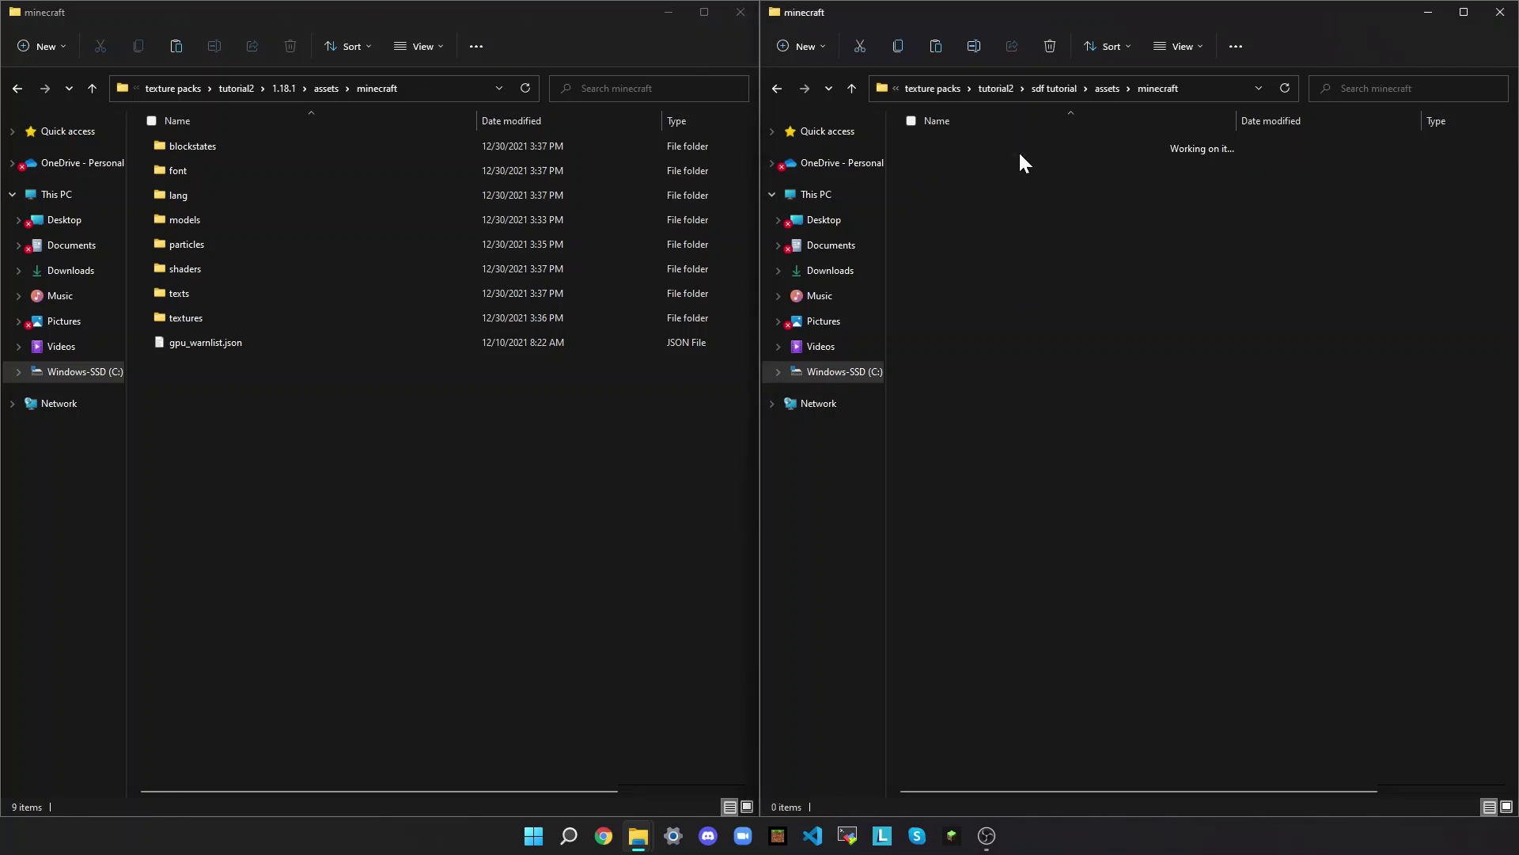
click(260, 319)
click(1265, 357)
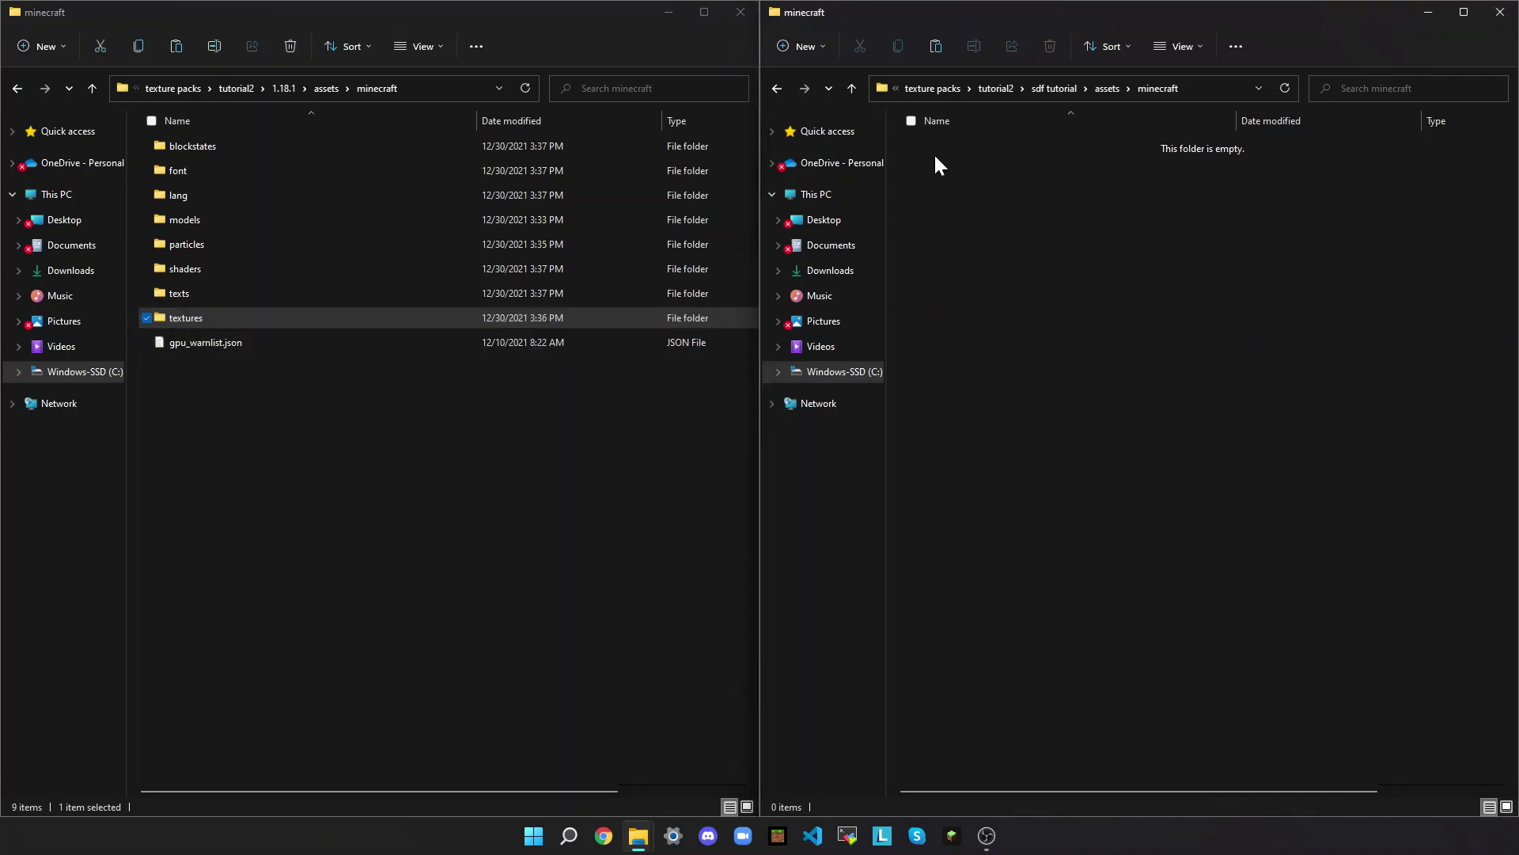
click(823, 46)
click(839, 85)
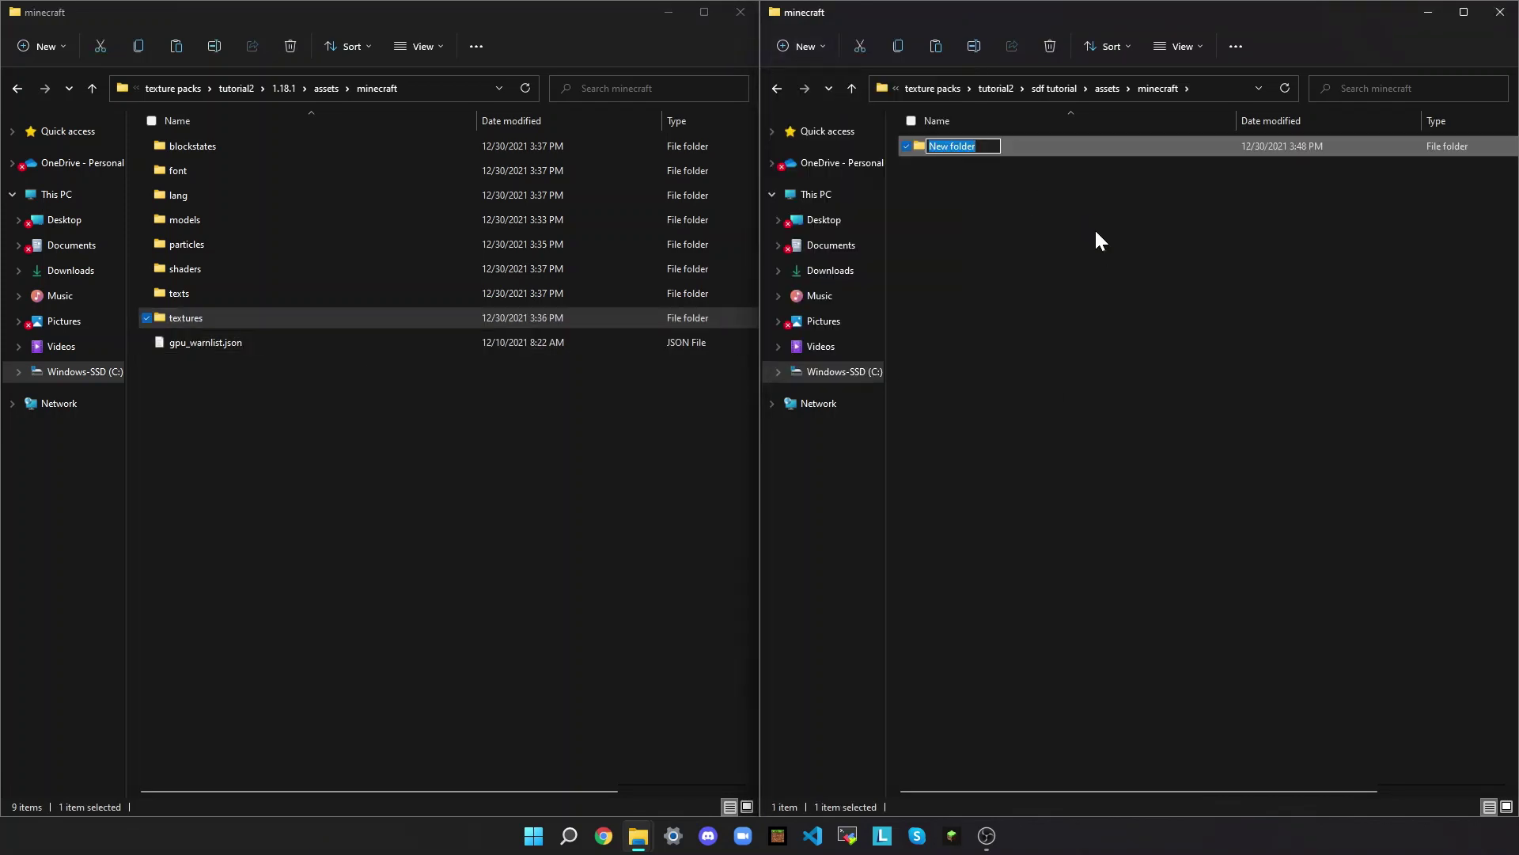
text(textures)
key(Return)
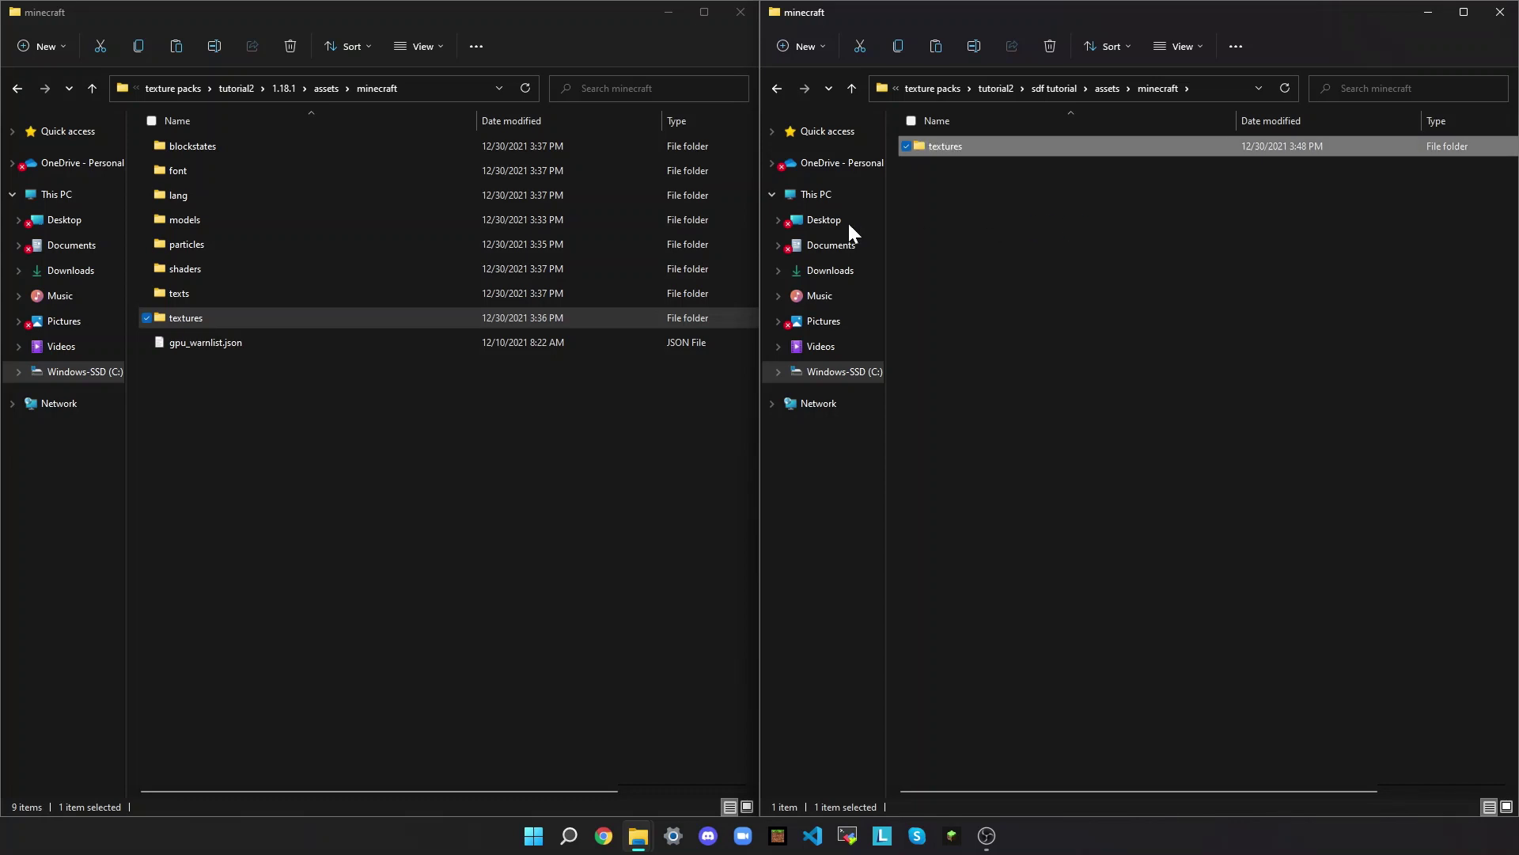
- Open the textures folders of both the extracted 1.18.1 assets and sdf tutorial
click(488, 324)
double_click(488, 324)
double_click(1041, 150)
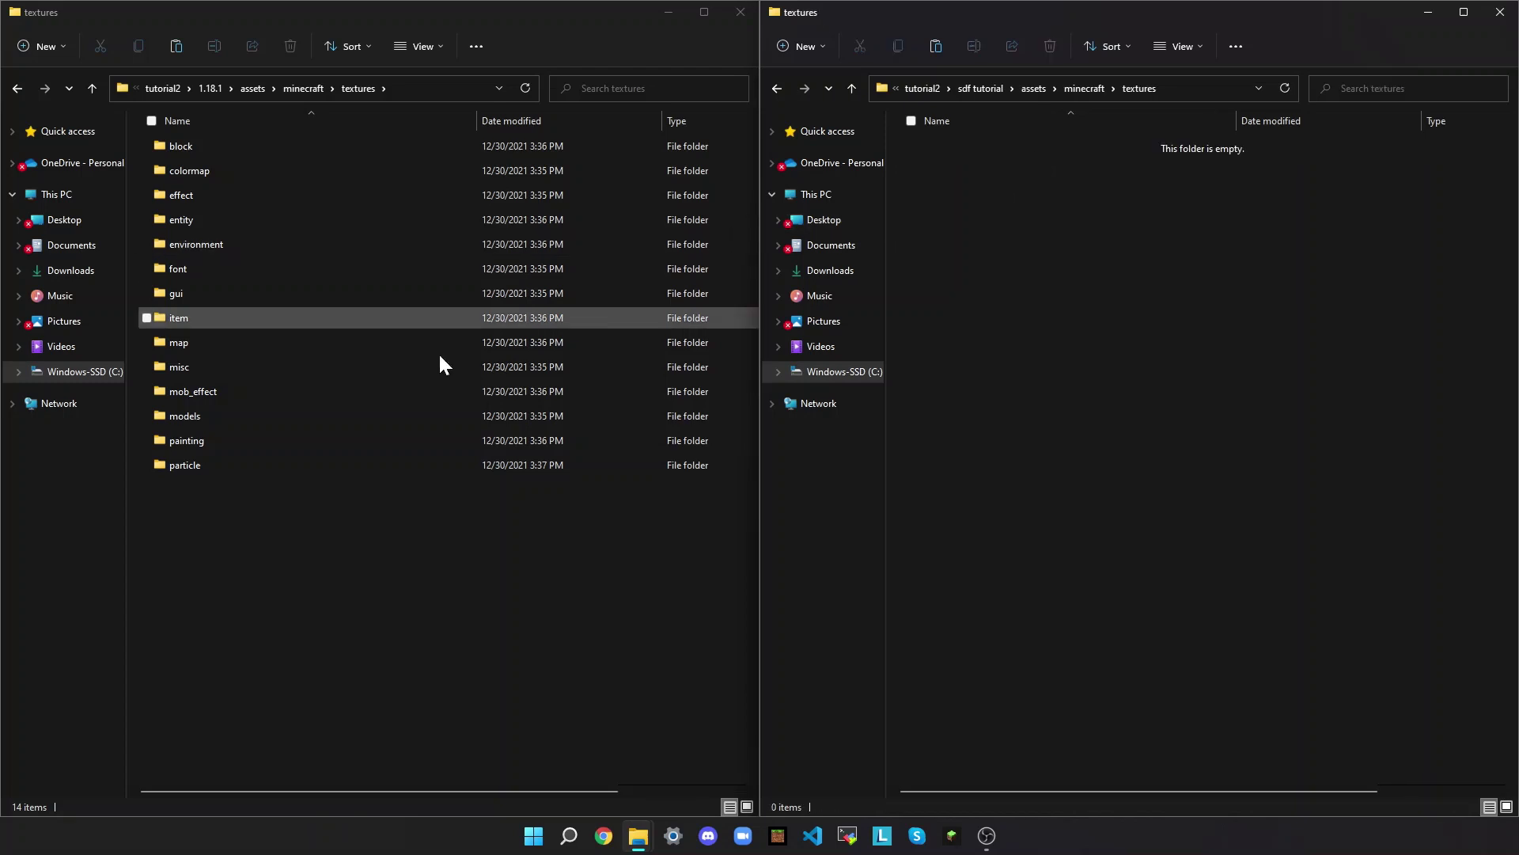
- Open the extracted item textures folder and create a folder named "item" inside sdf tutorial's textures folder
click(235, 310)
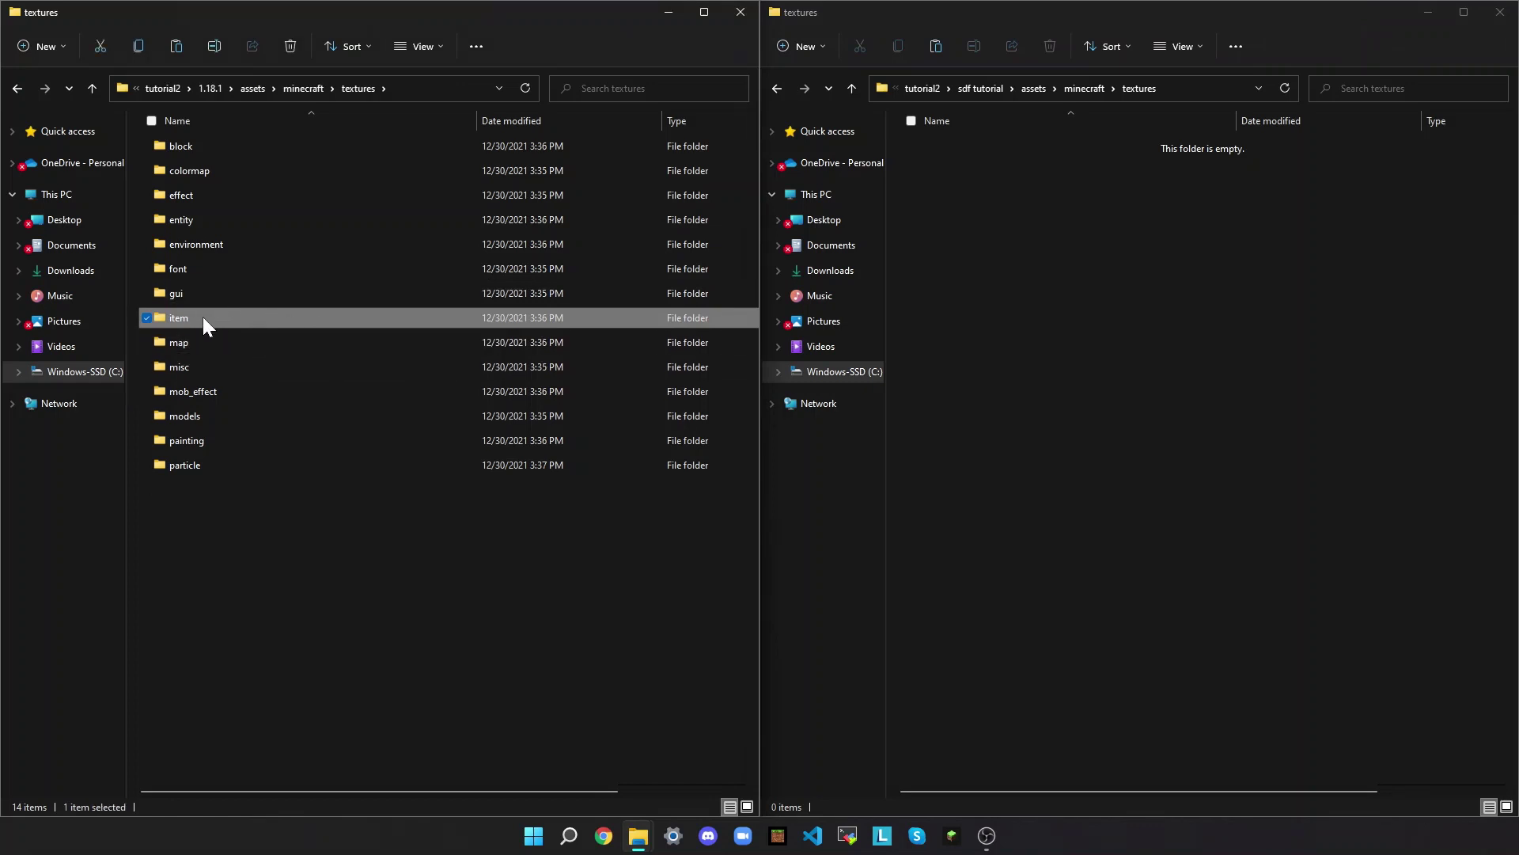
double_click(576, 321)
click(1350, 333)
click(809, 46)
click(818, 93)
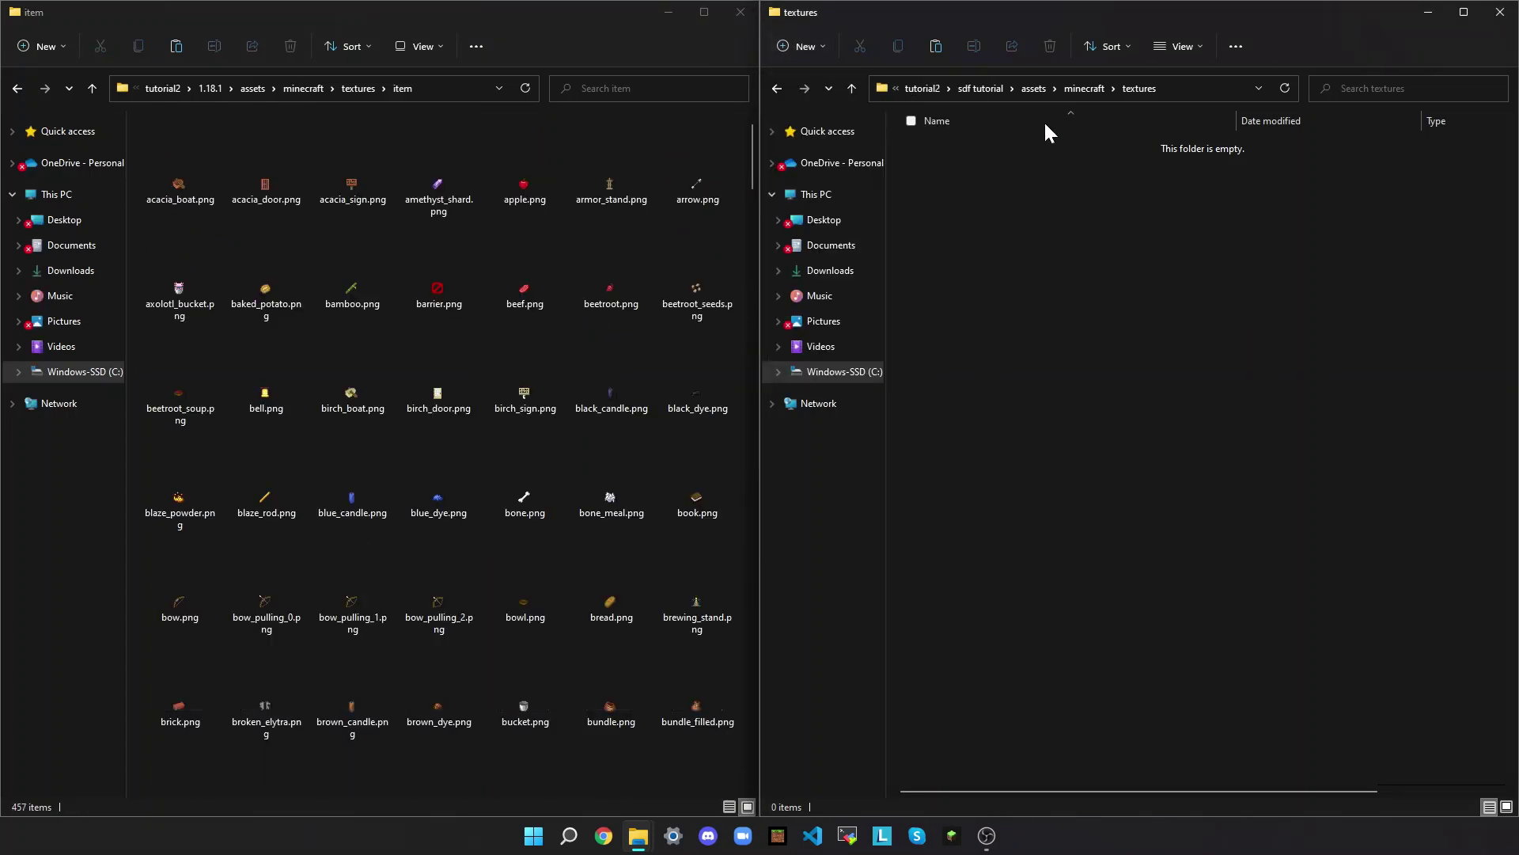
text(item)
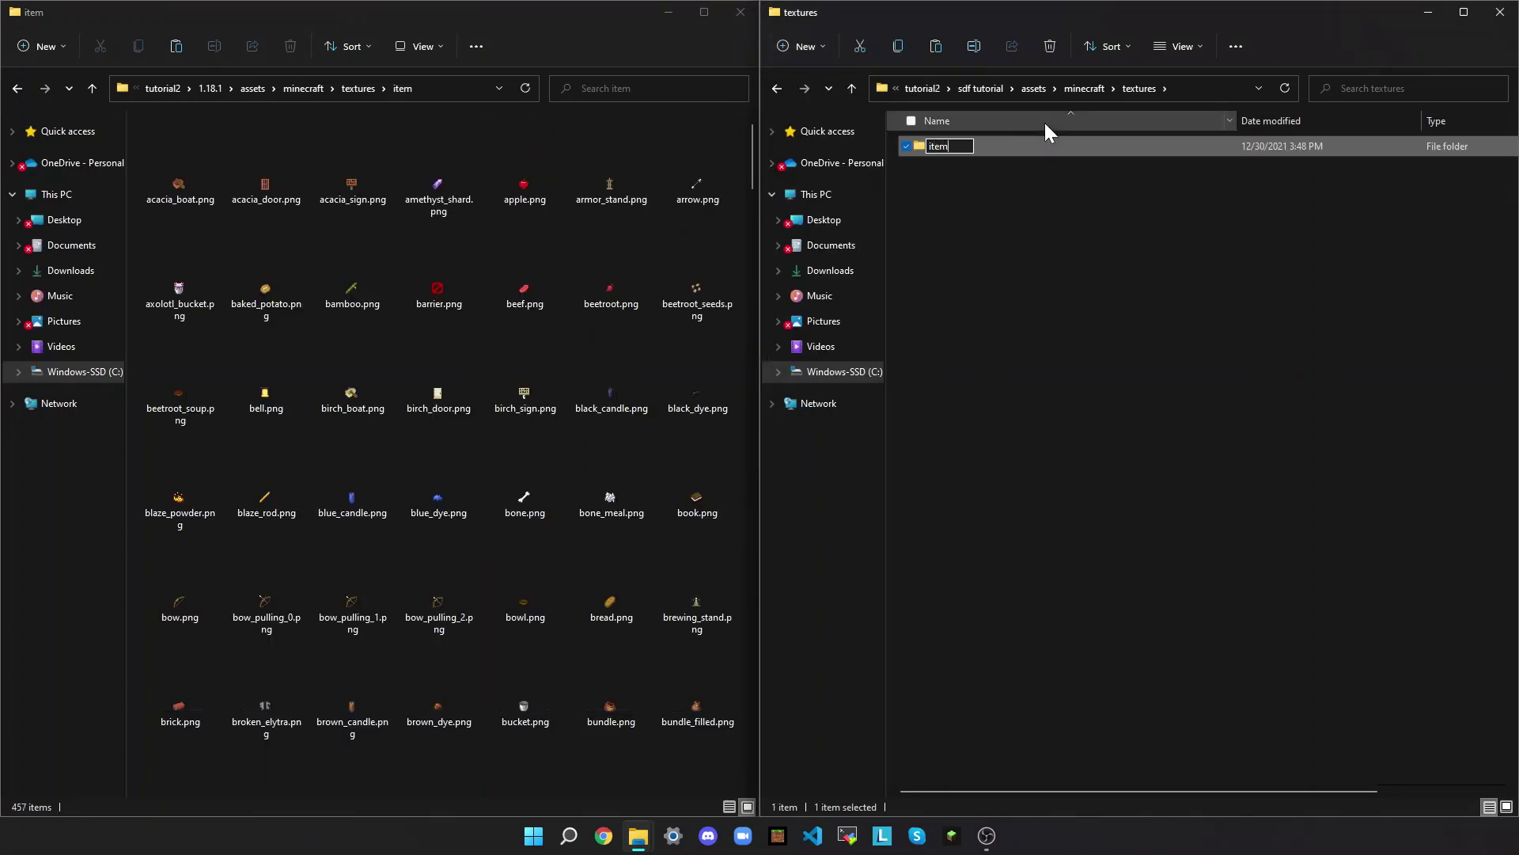
key(Return)
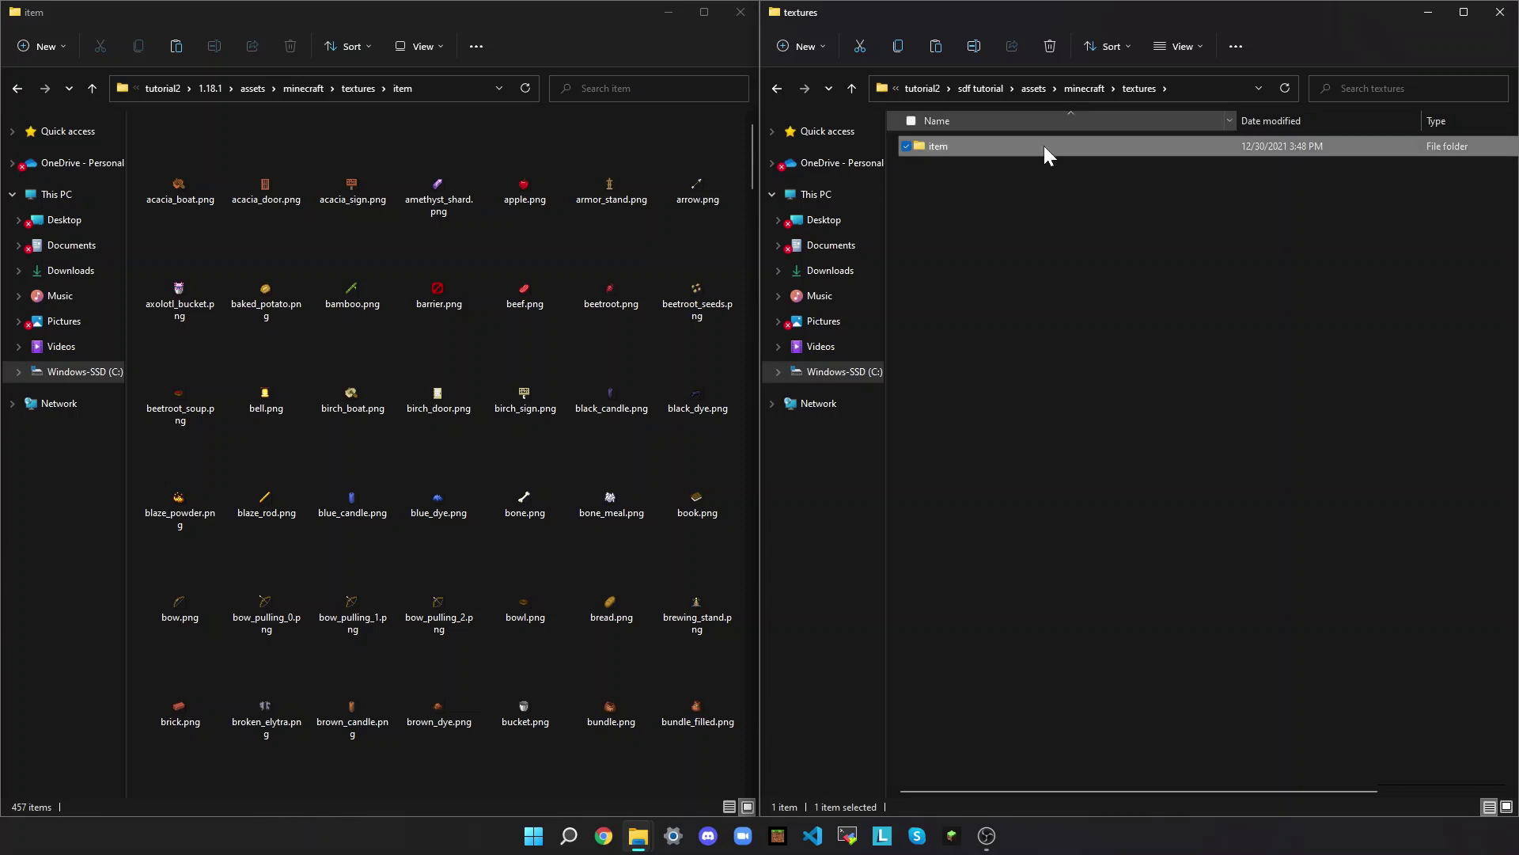
- Copy diamond_sword.png from the extracted item folder into sdf tutorial's item folder
double_click(1043, 146)
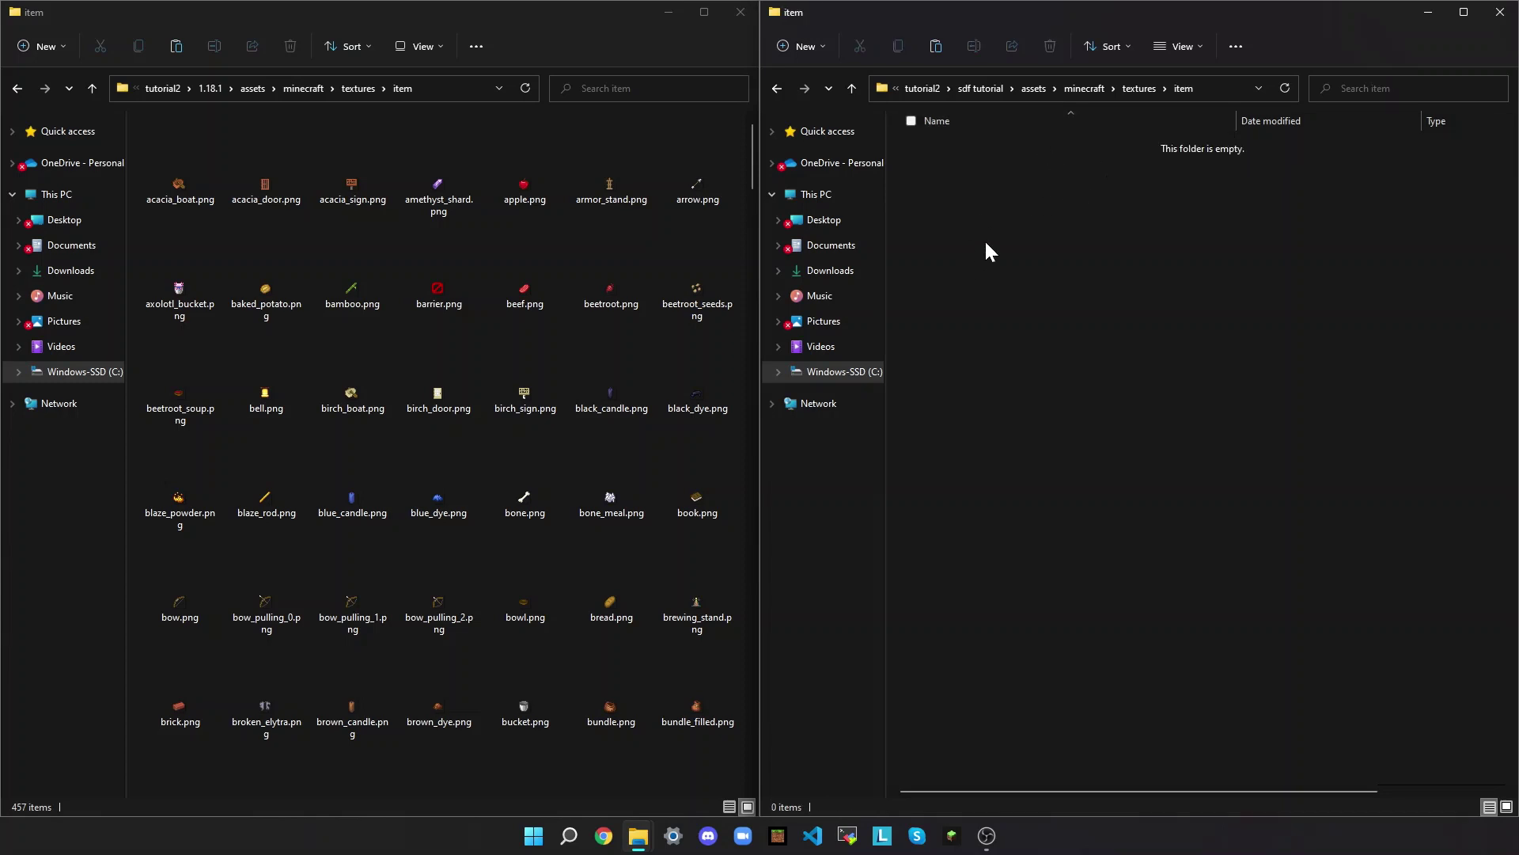
scroll(625, 367, down, 10)
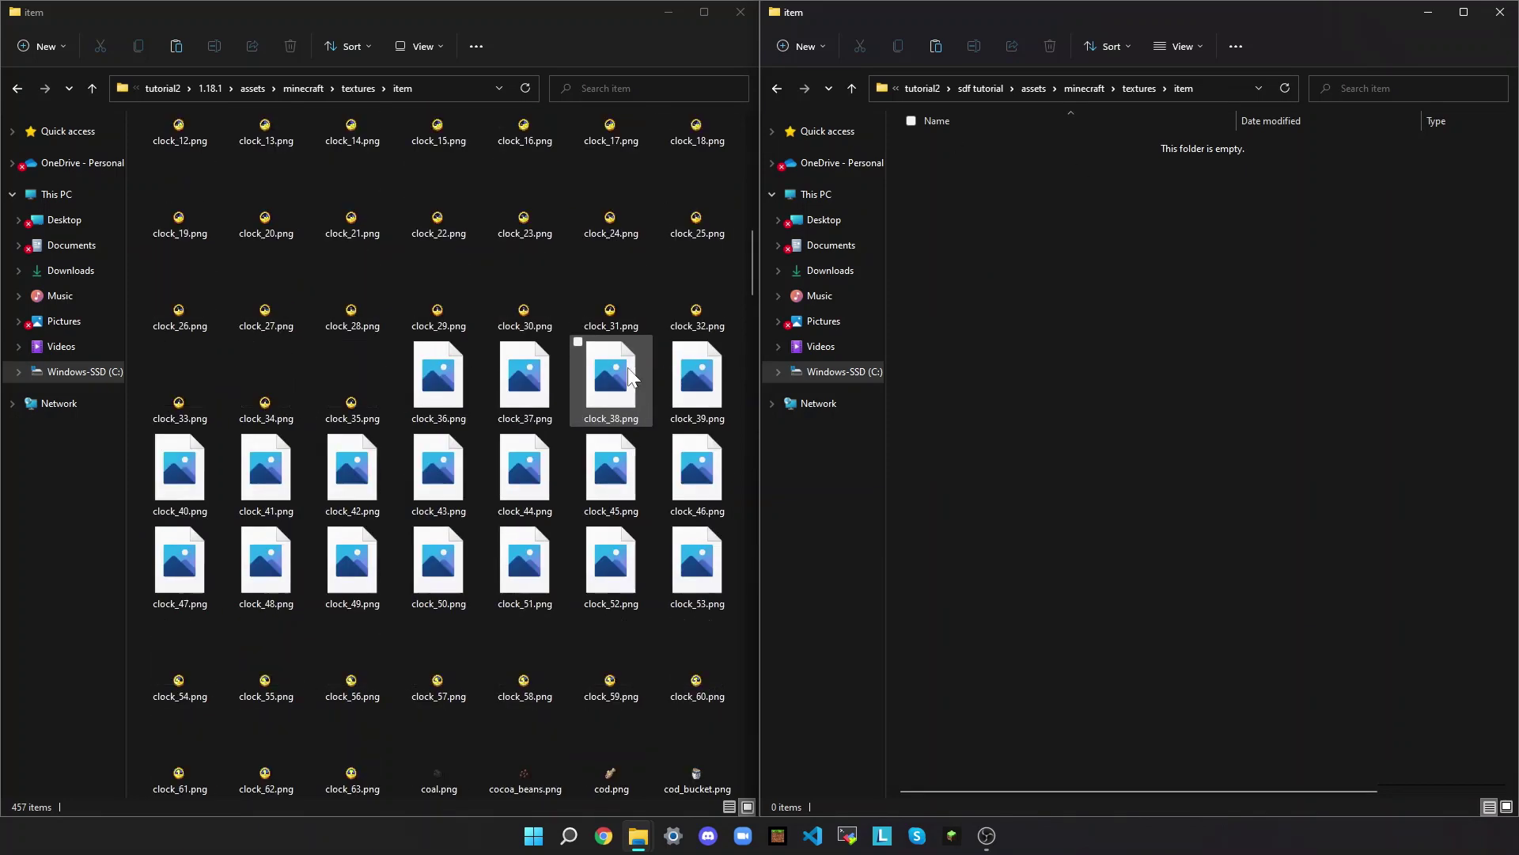
scroll(628, 367, down, 5)
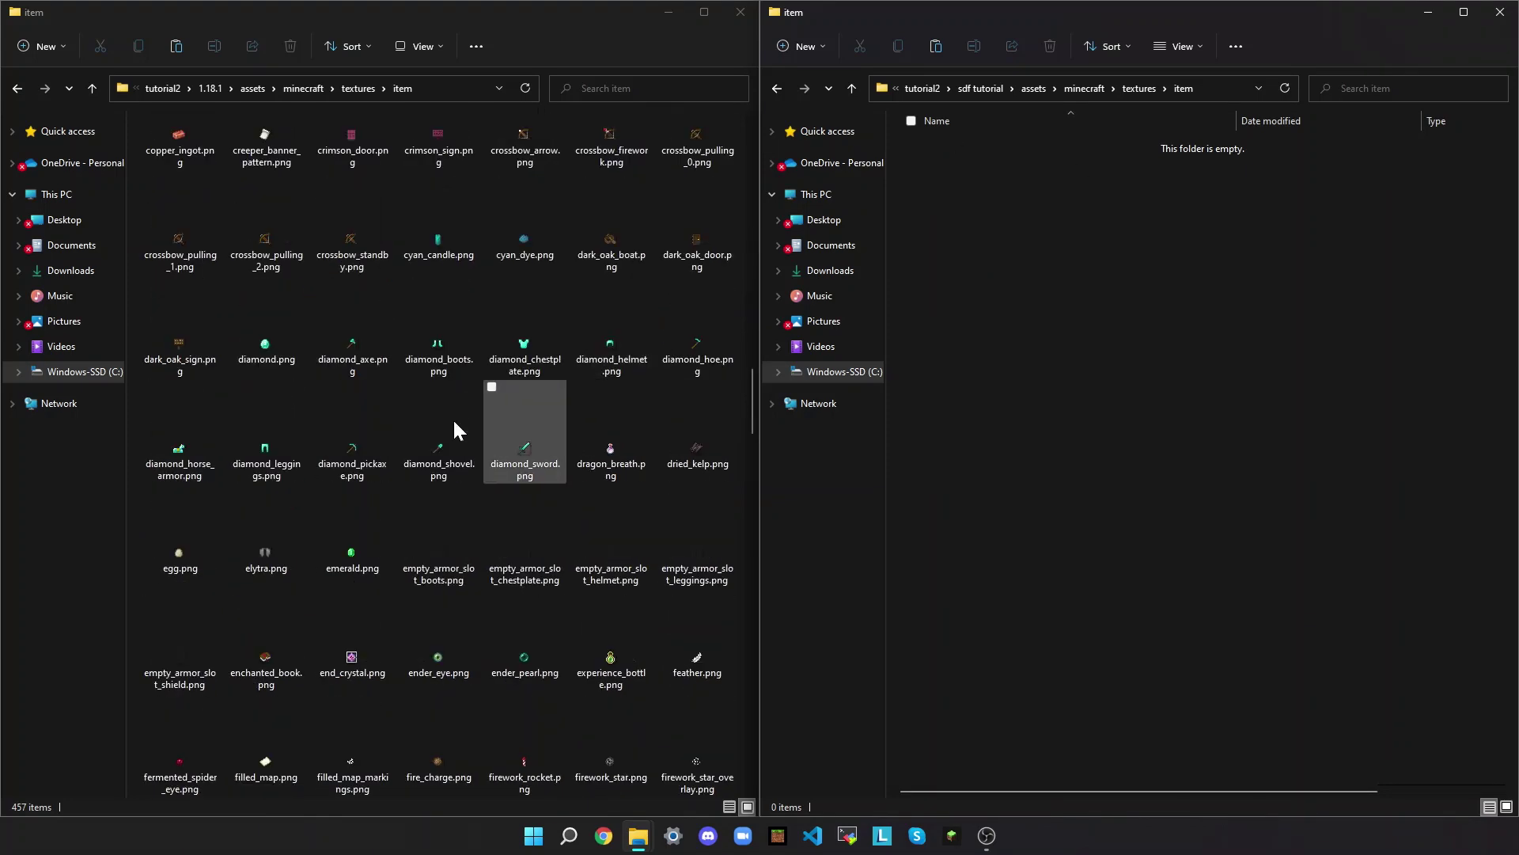
click(519, 451)
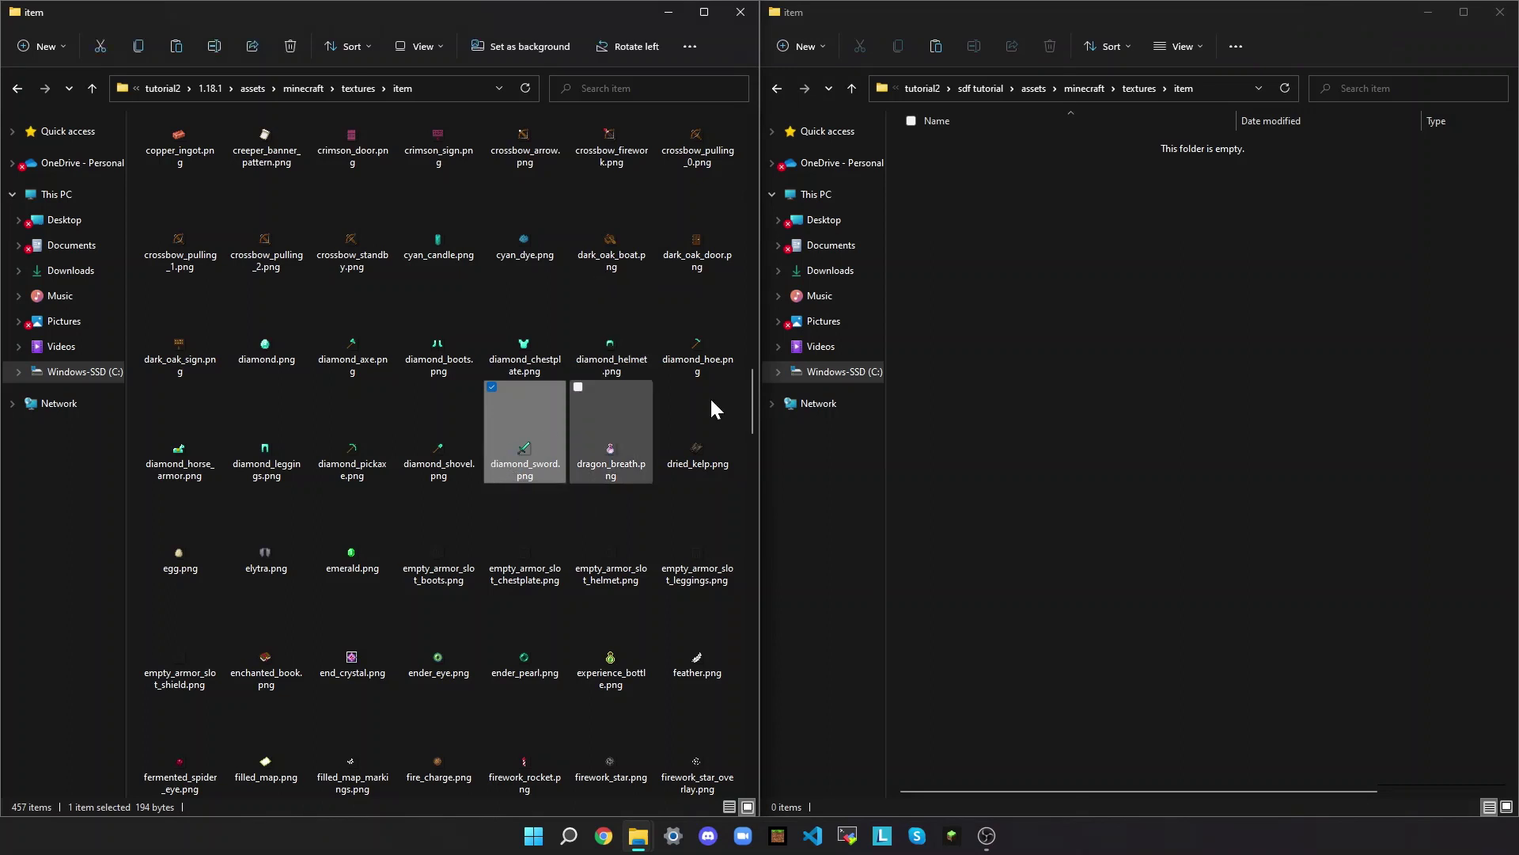
click(1120, 313)
key(ctrl+v)
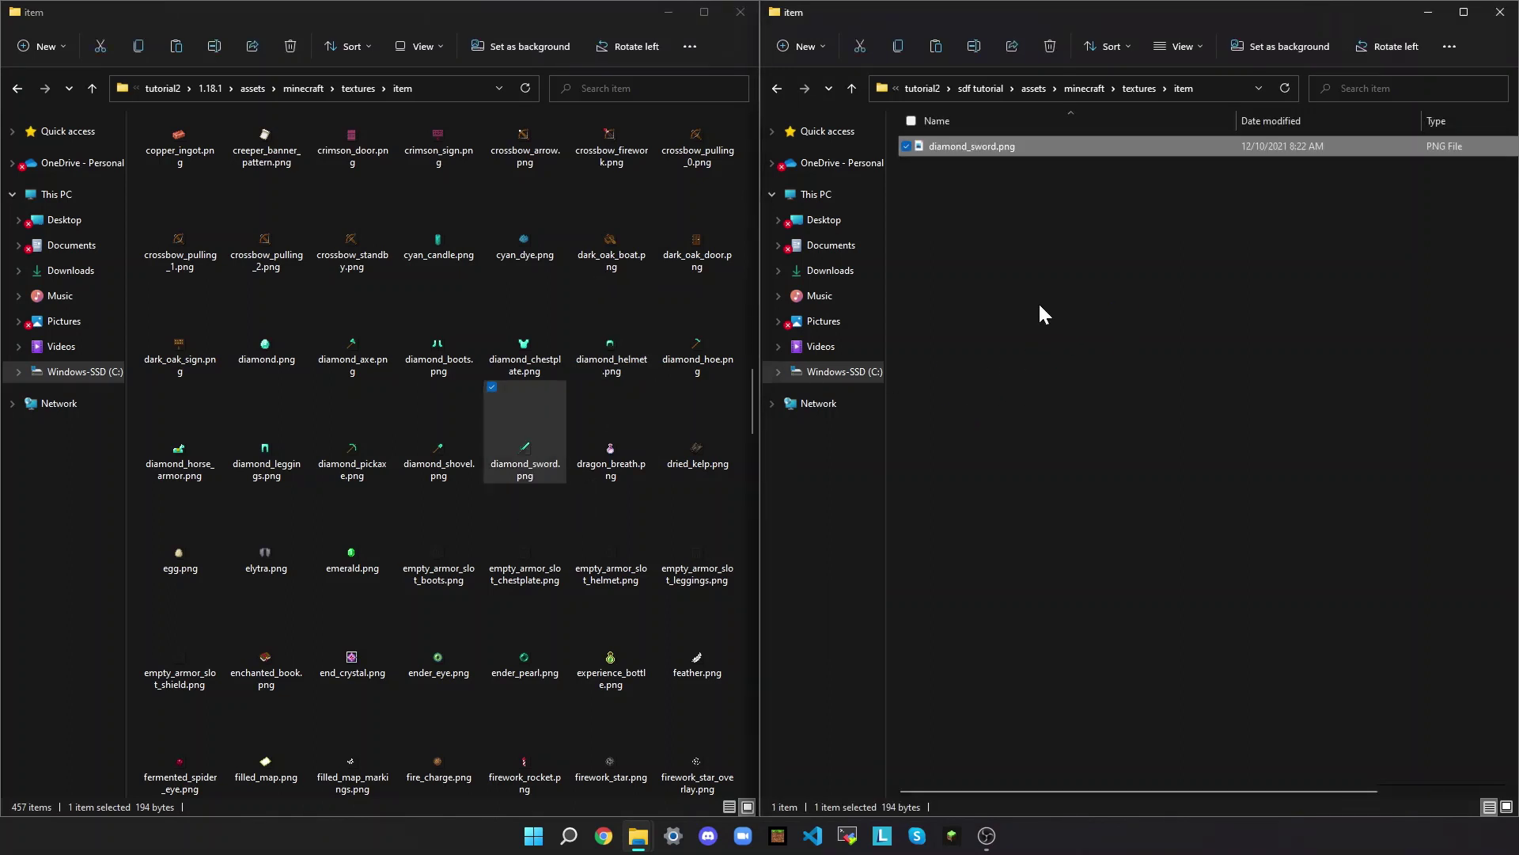
click(1044, 293)
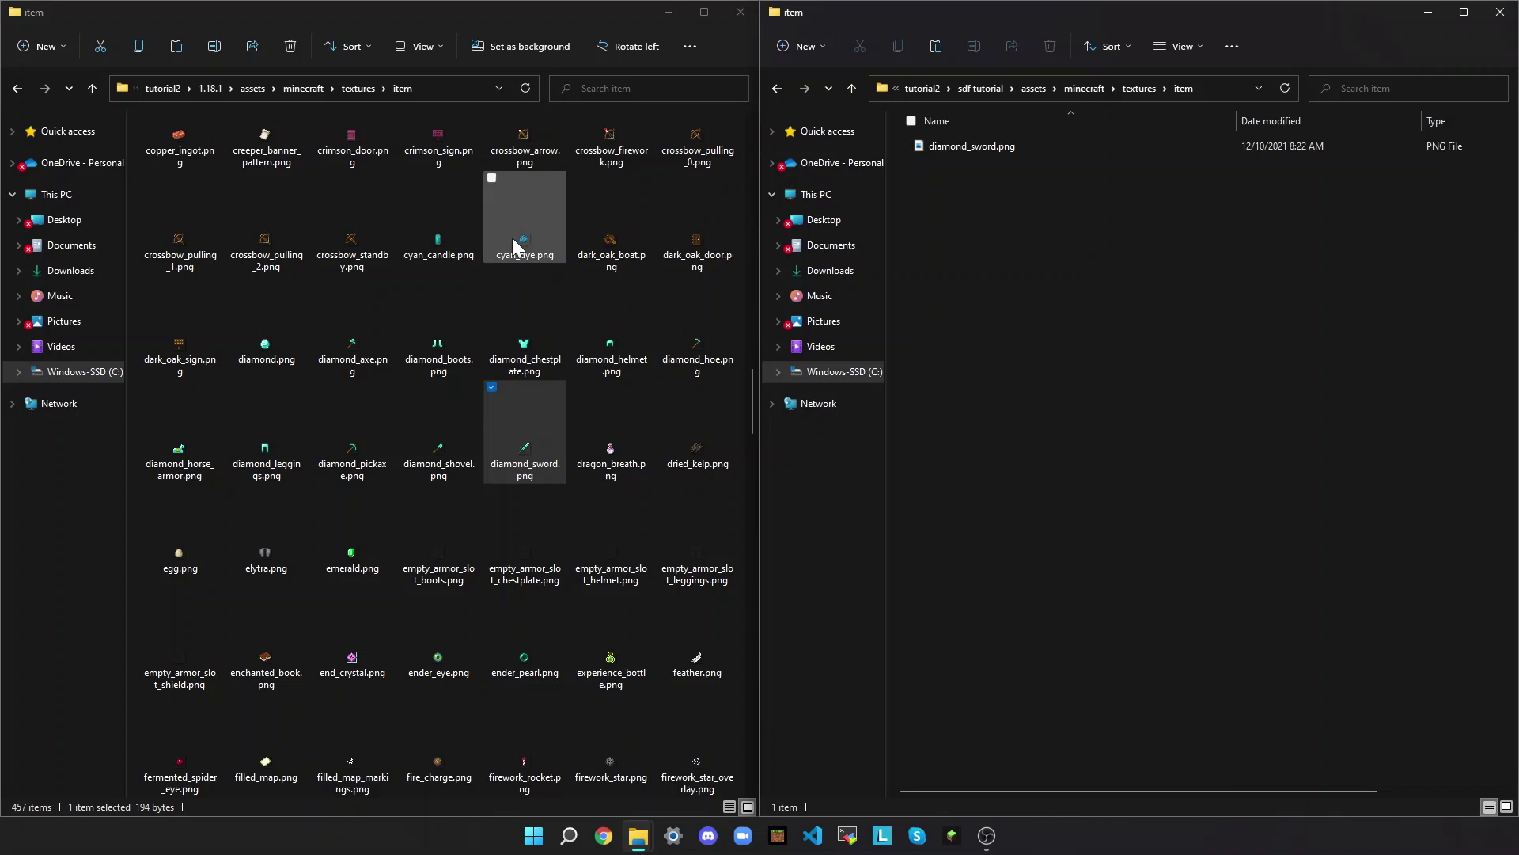
click(1032, 144)
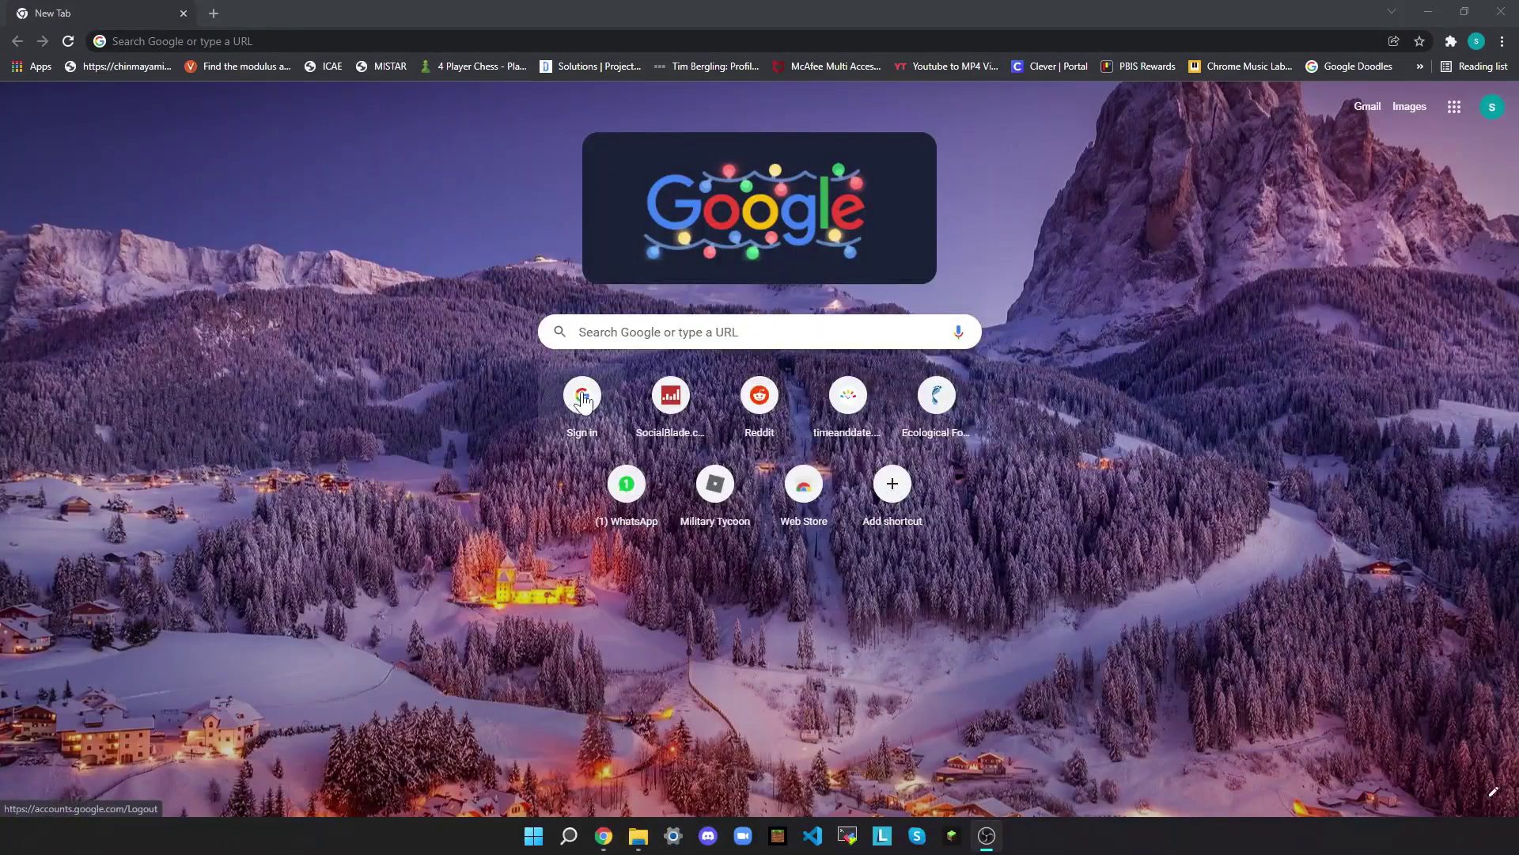
- Visit gimp.org in the browser to view GIMP's download option, and close the browser
click(610, 10)
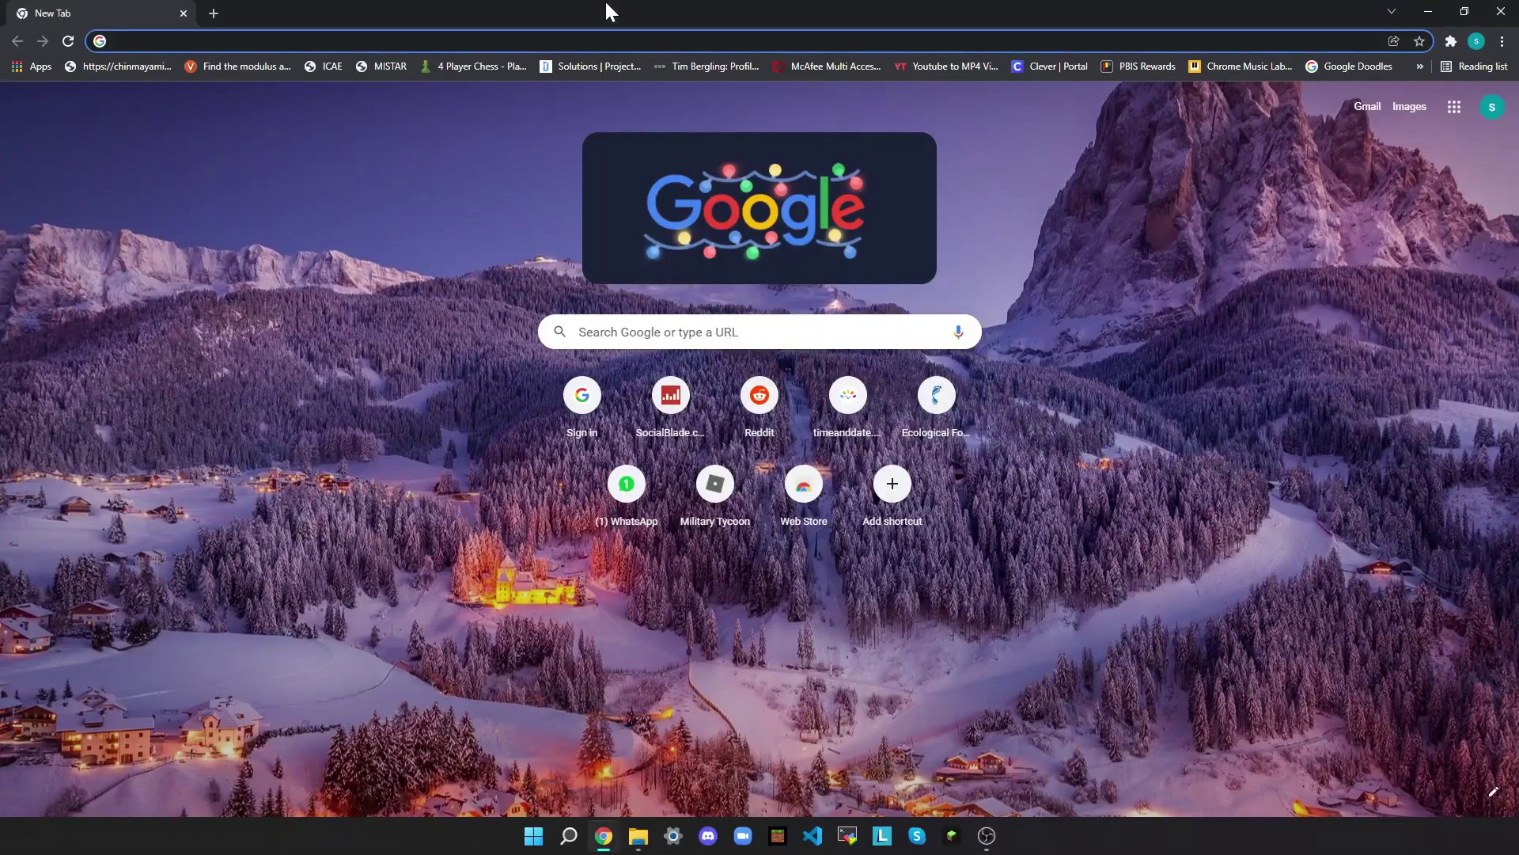
text(gimp.)
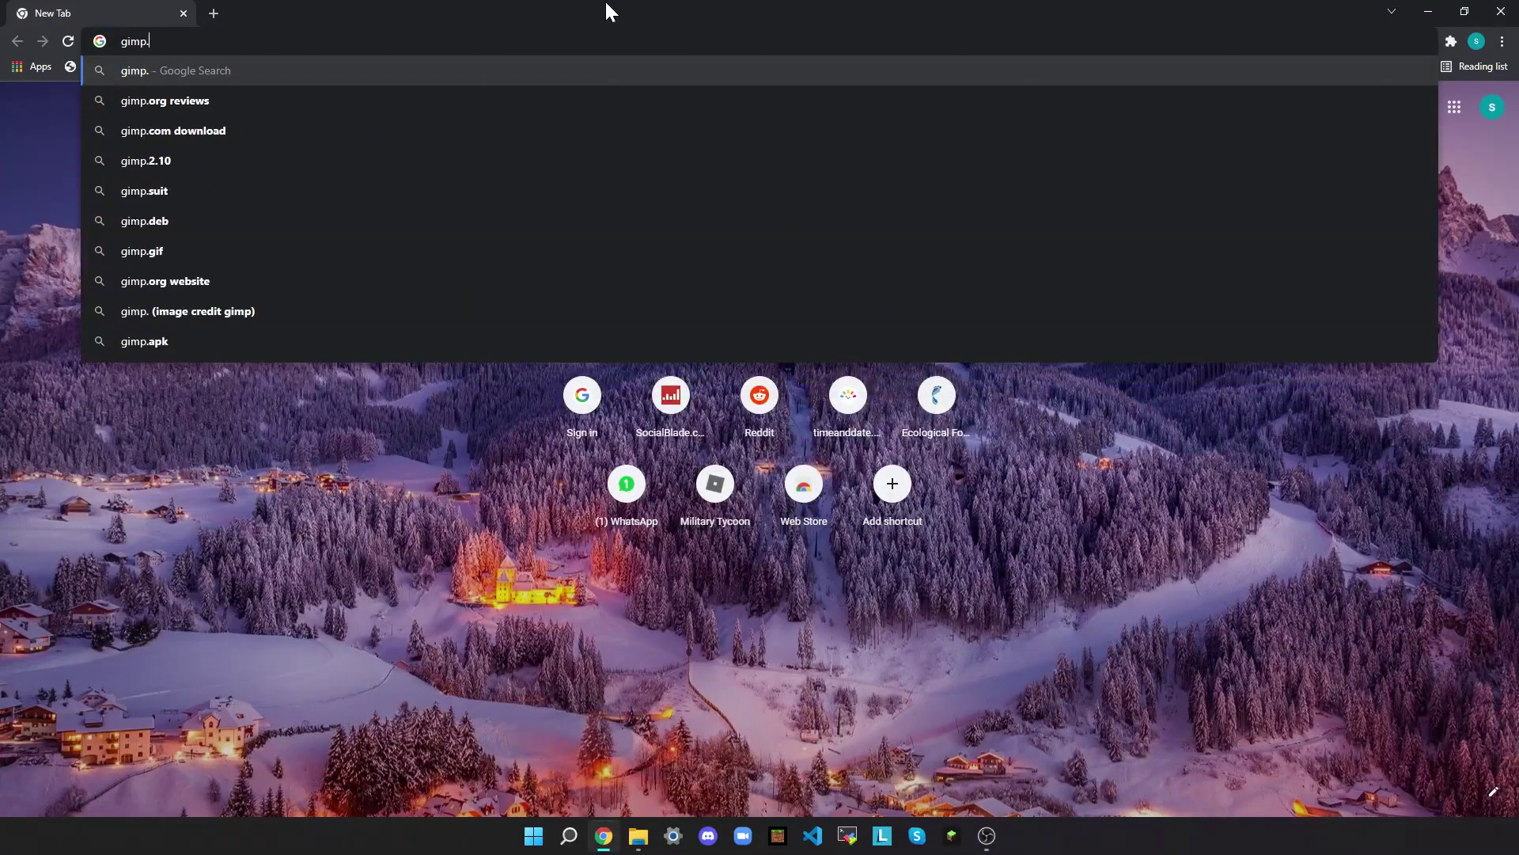
text(org)
key(Return)
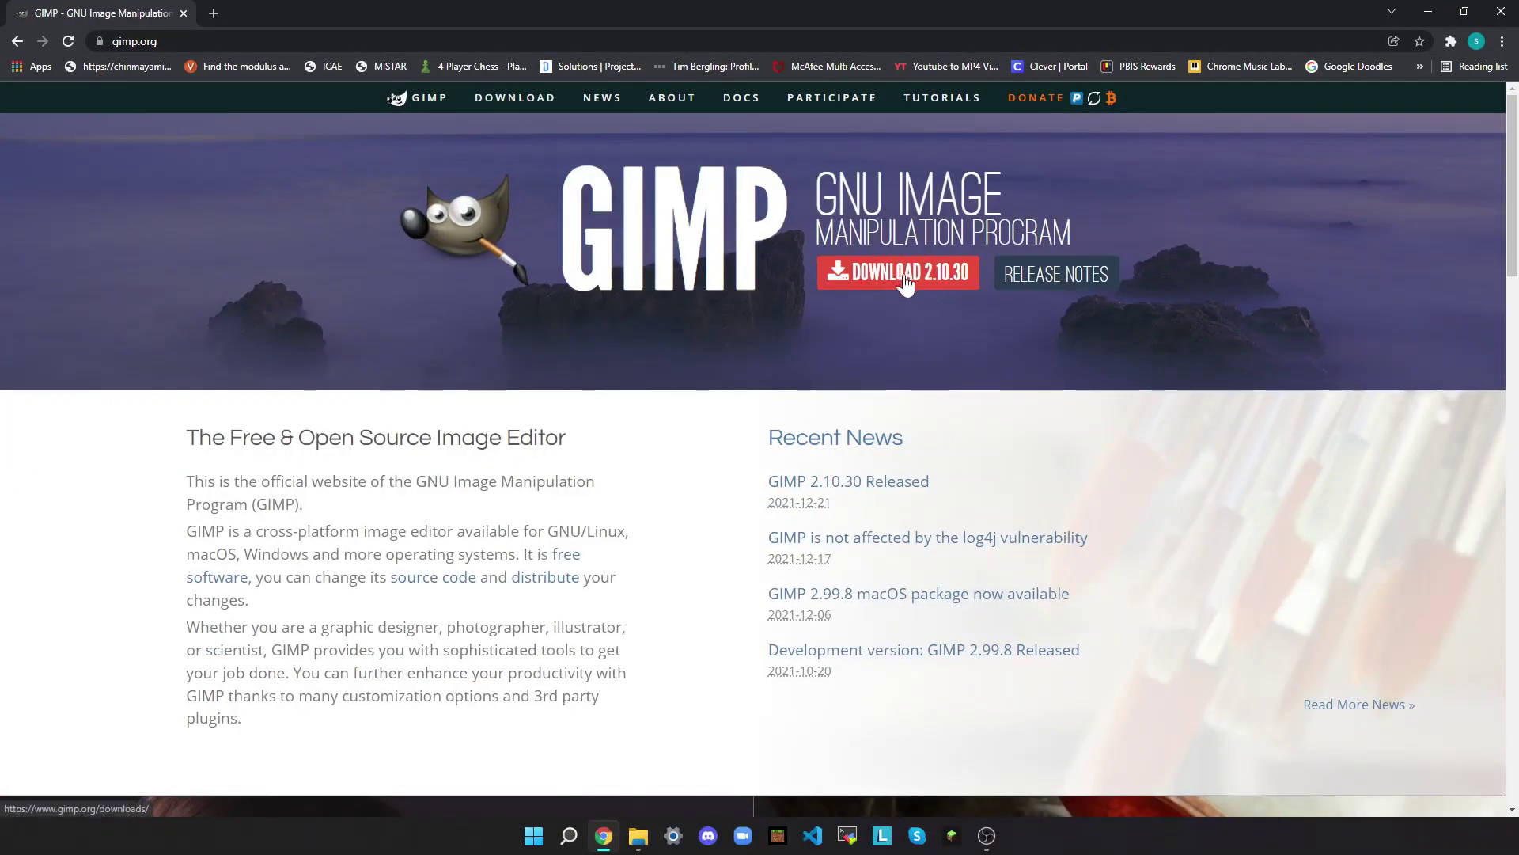
click(1500, 12)
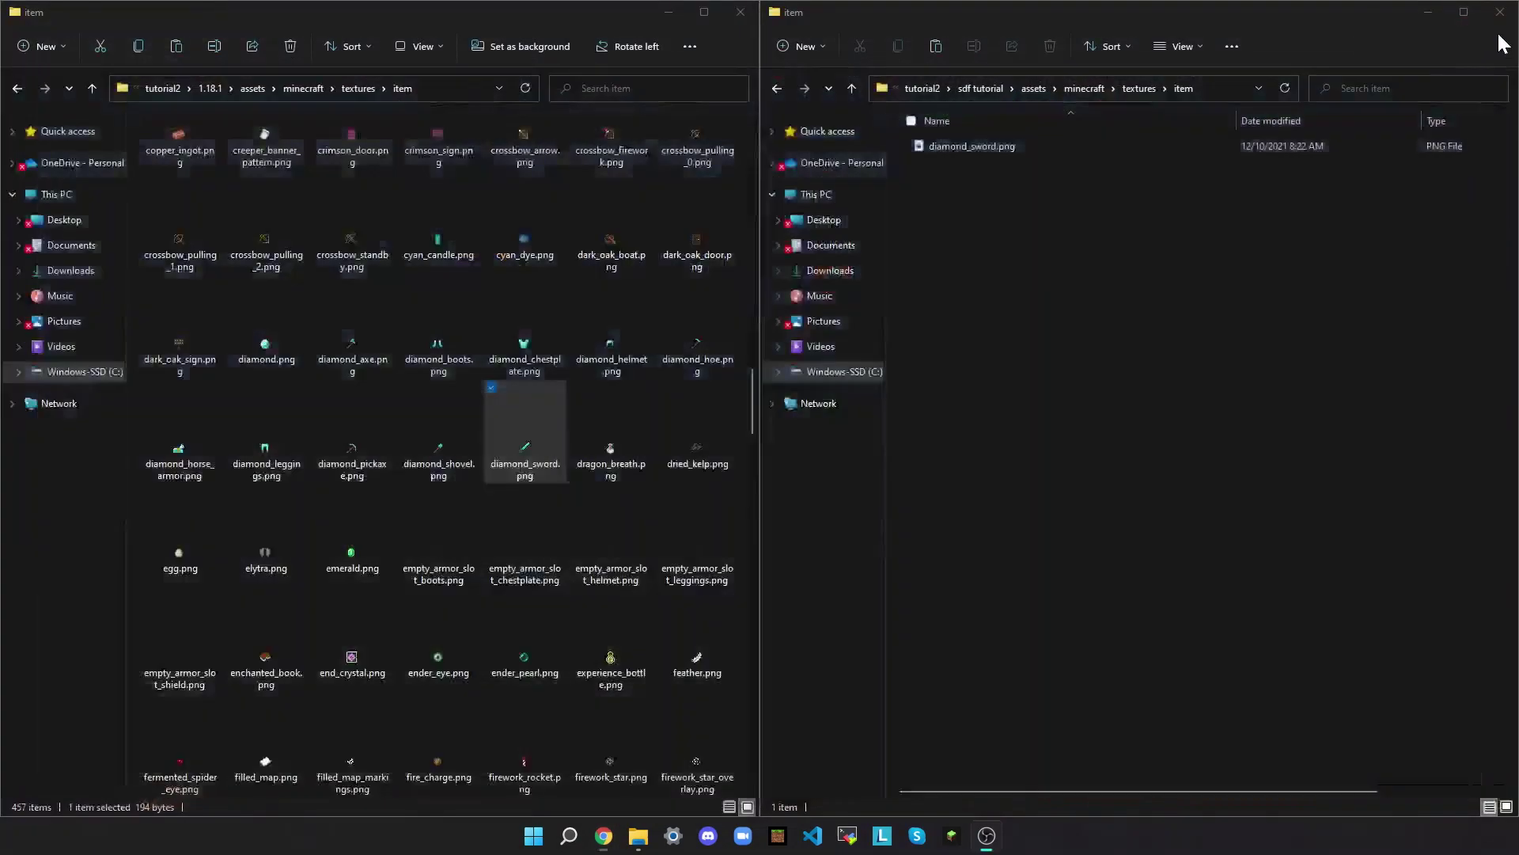
- Open diamond_sword.png from sdf tutorial's item folder in GIMP
click(1106, 295)
click(1046, 146)
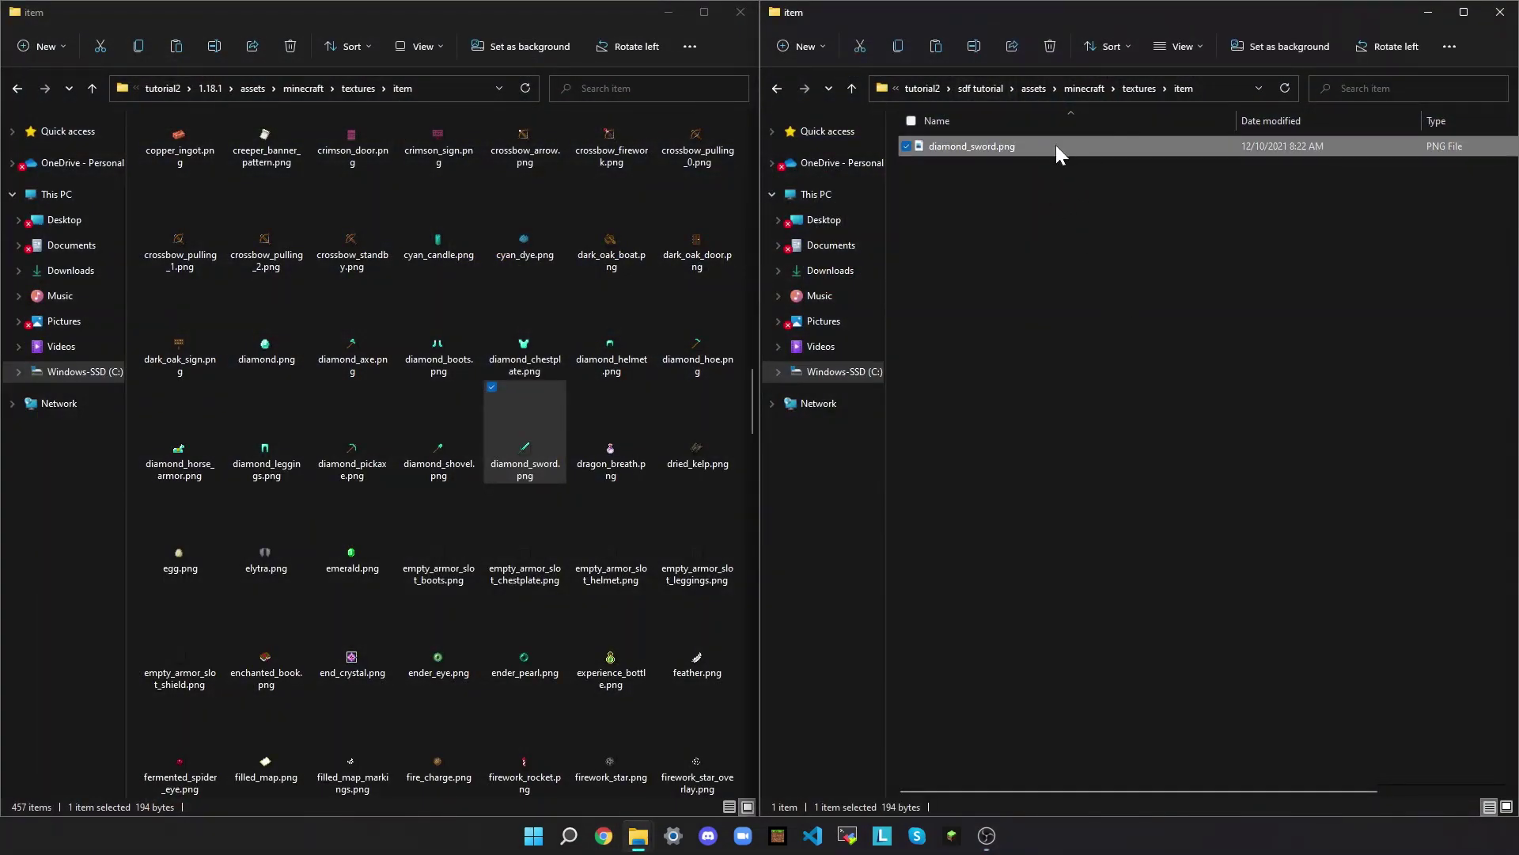
click(1020, 230)
click(1010, 145)
right_click(1008, 144)
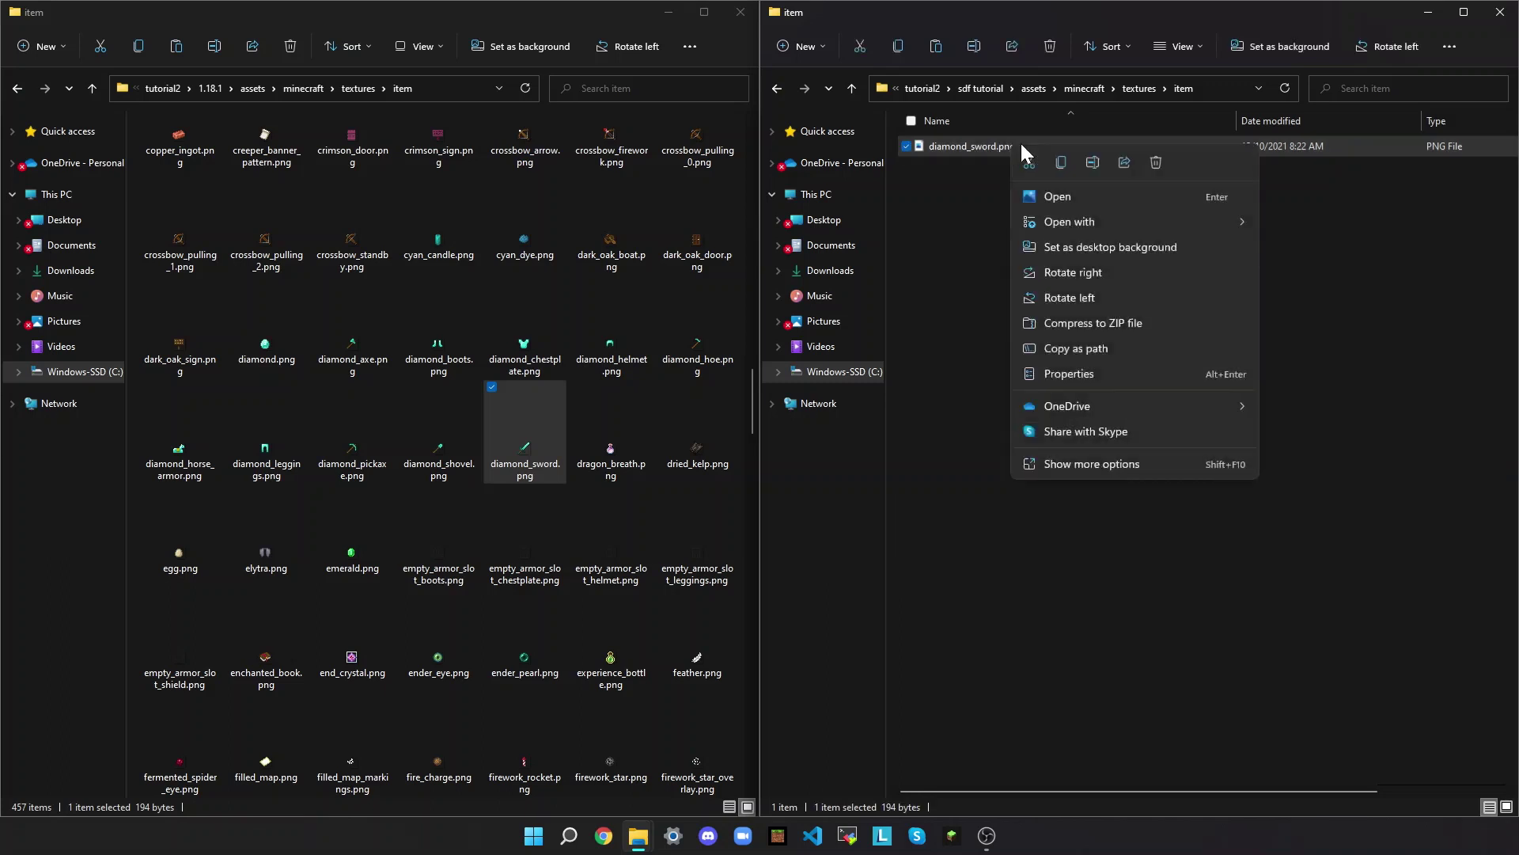
mouse_move(1150, 225)
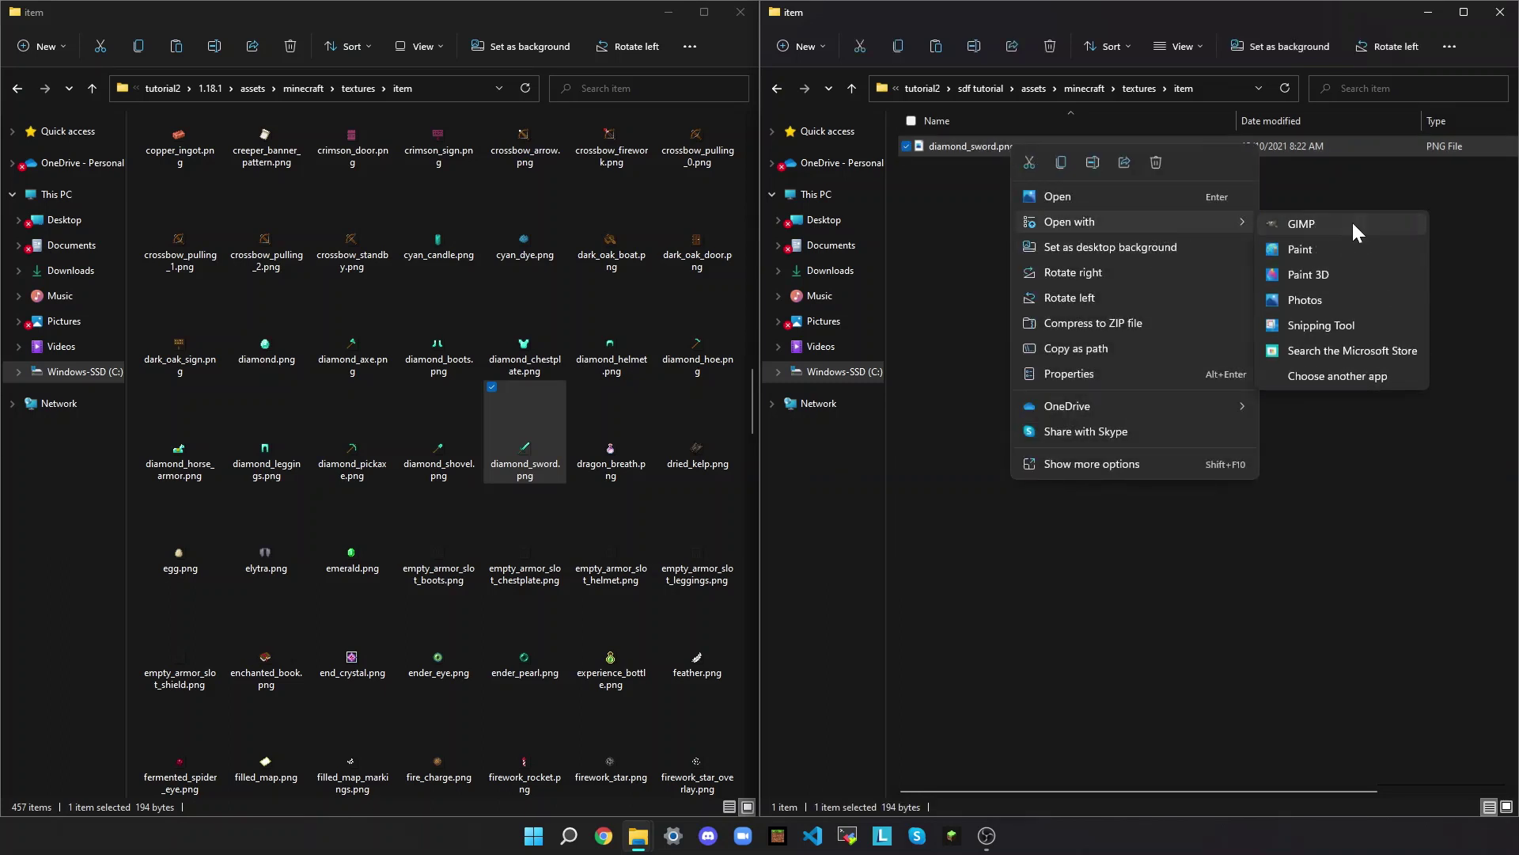
click(1352, 221)
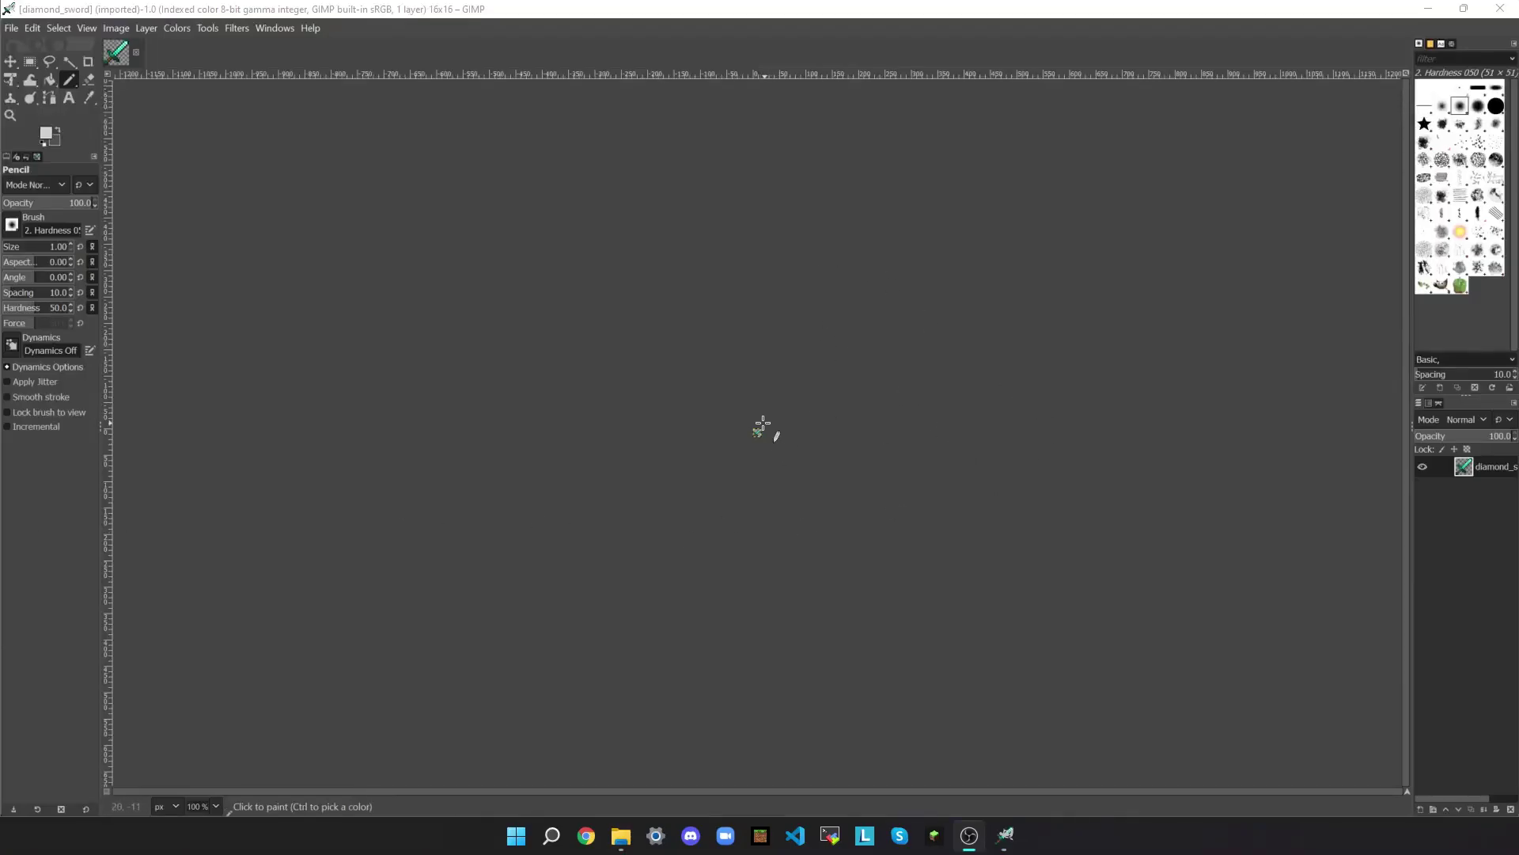
ctrl+scroll(757, 435, up, 6)
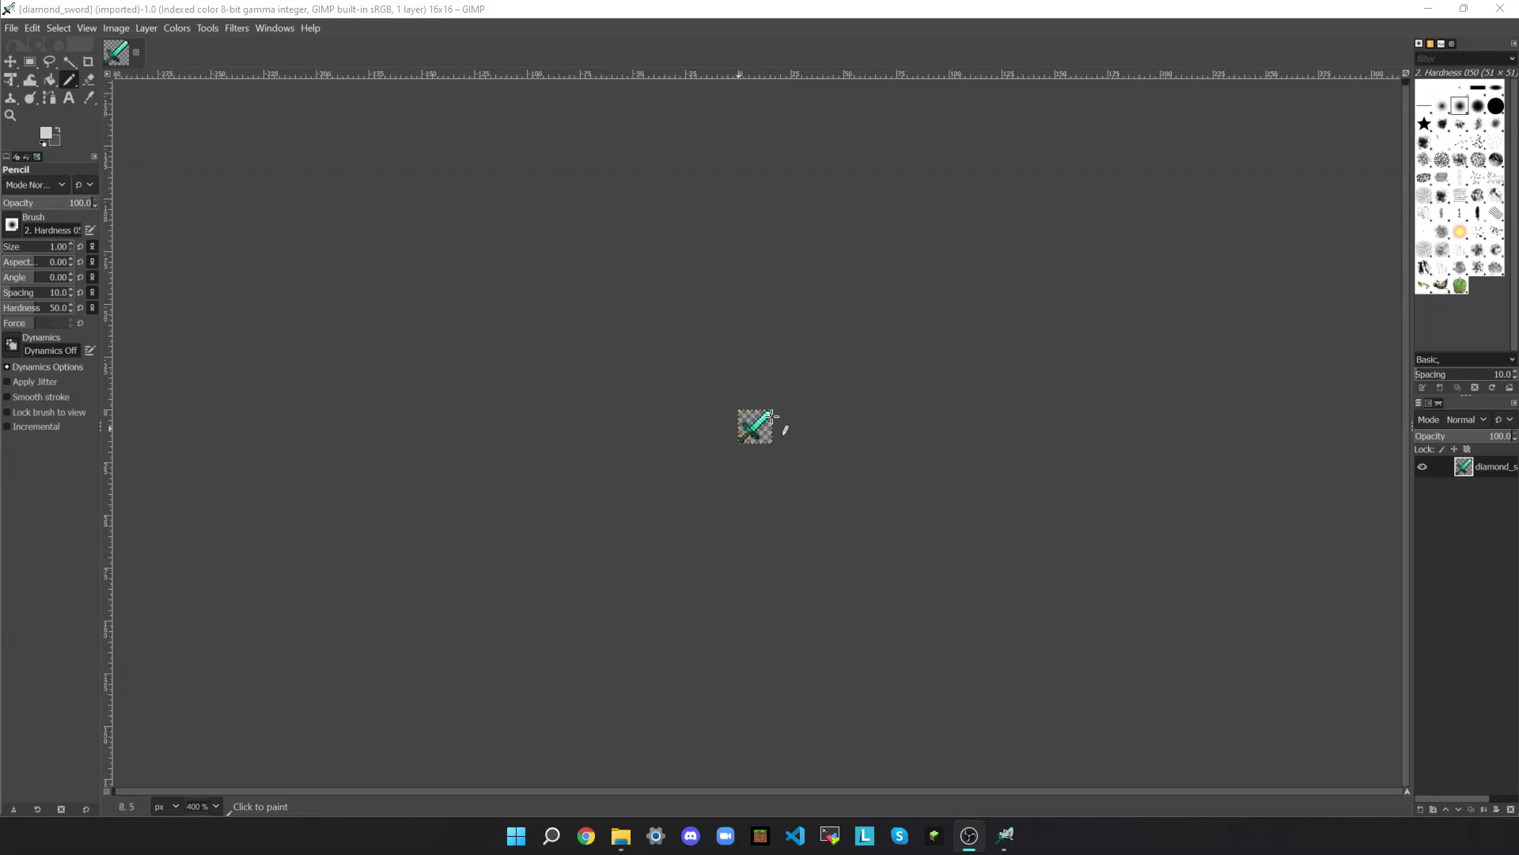
ctrl+scroll(745, 451, up, 6)
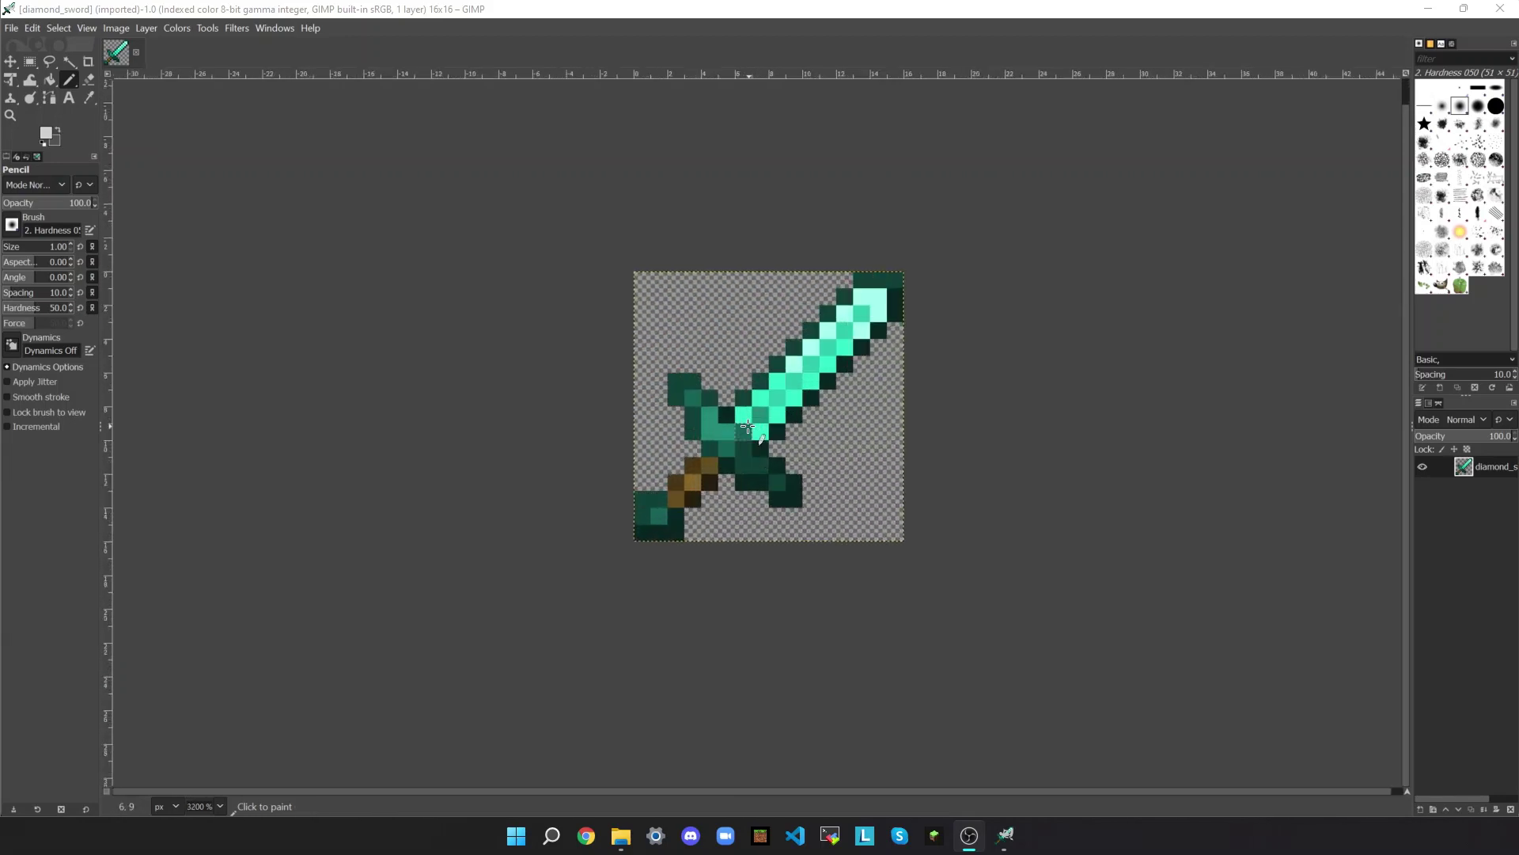
scroll(773, 424, up, 1)
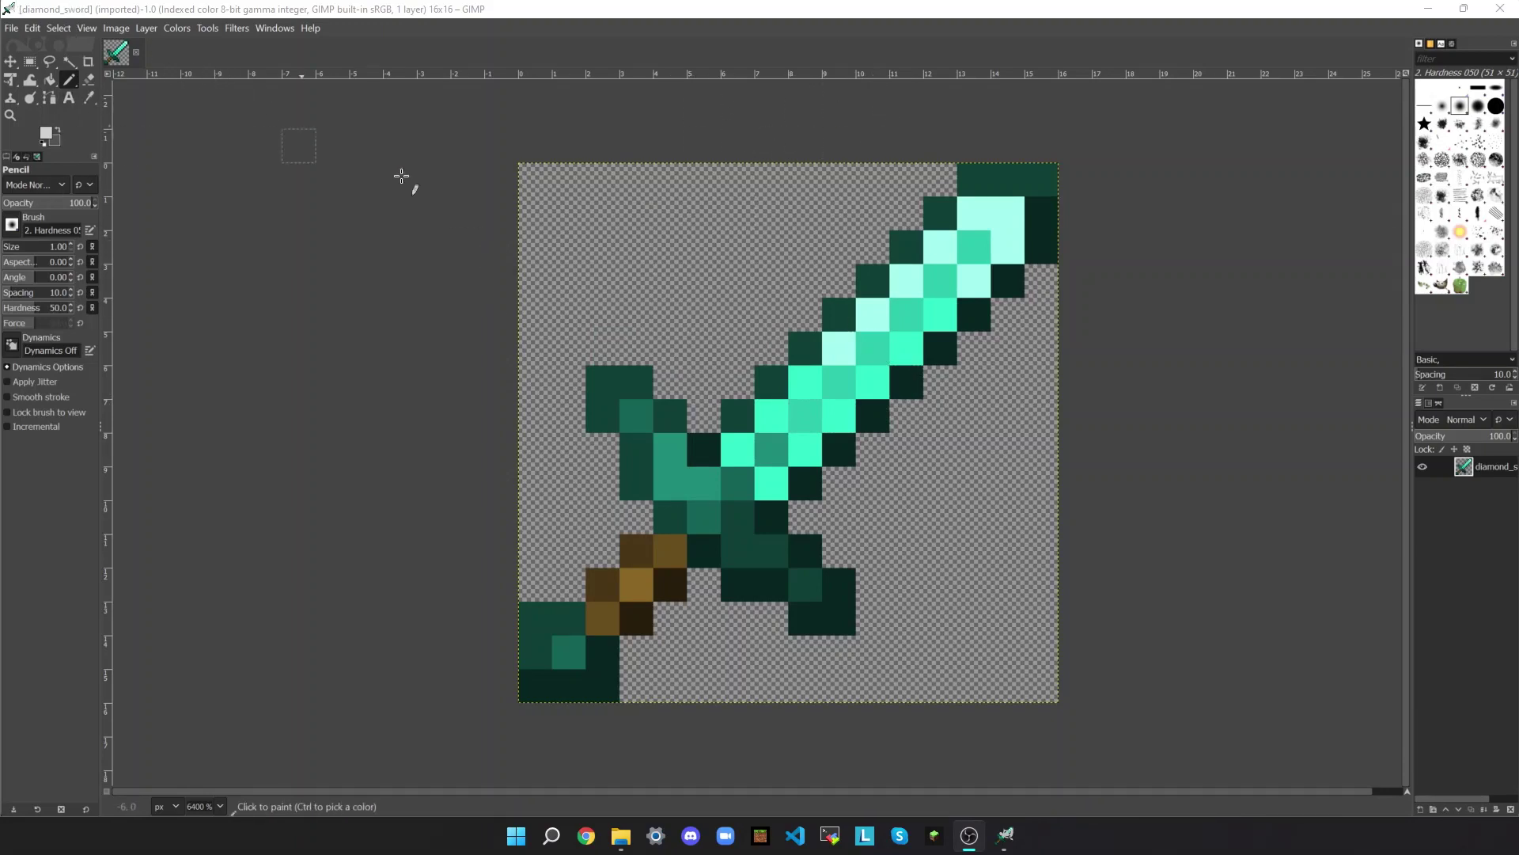
- Try painting a patch with the Pencil on the transparent area beside the blade, and undo the stroke
mouse_move(678, 252)
mouse_down()
mouse_move(648, 266)
mouse_move(629, 241)
mouse_move(615, 253)
mouse_move(646, 263)
mouse_up()
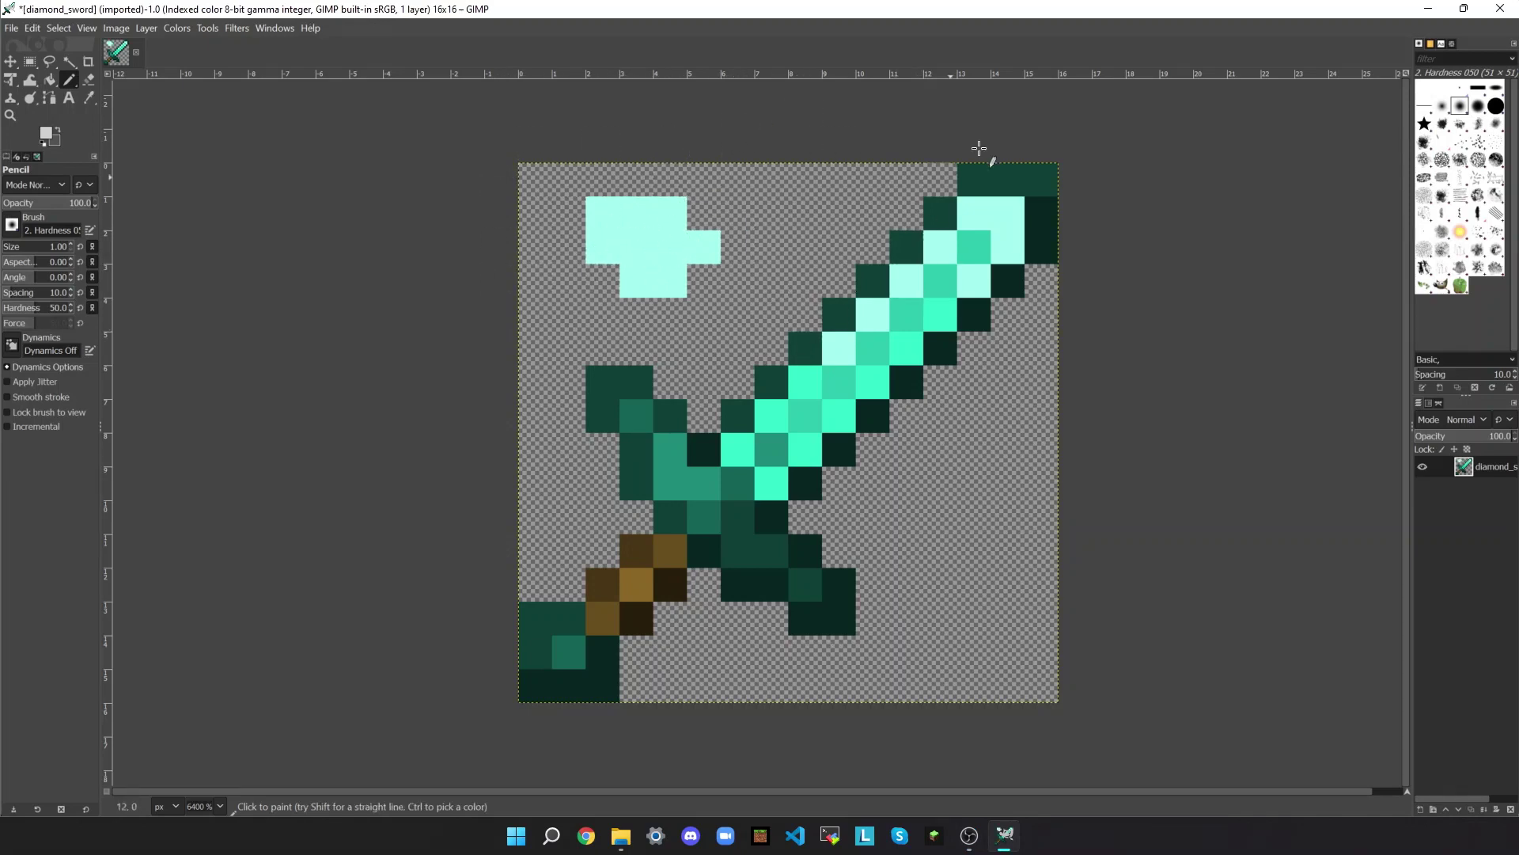
key(ctrl)
key(ctrl+z)
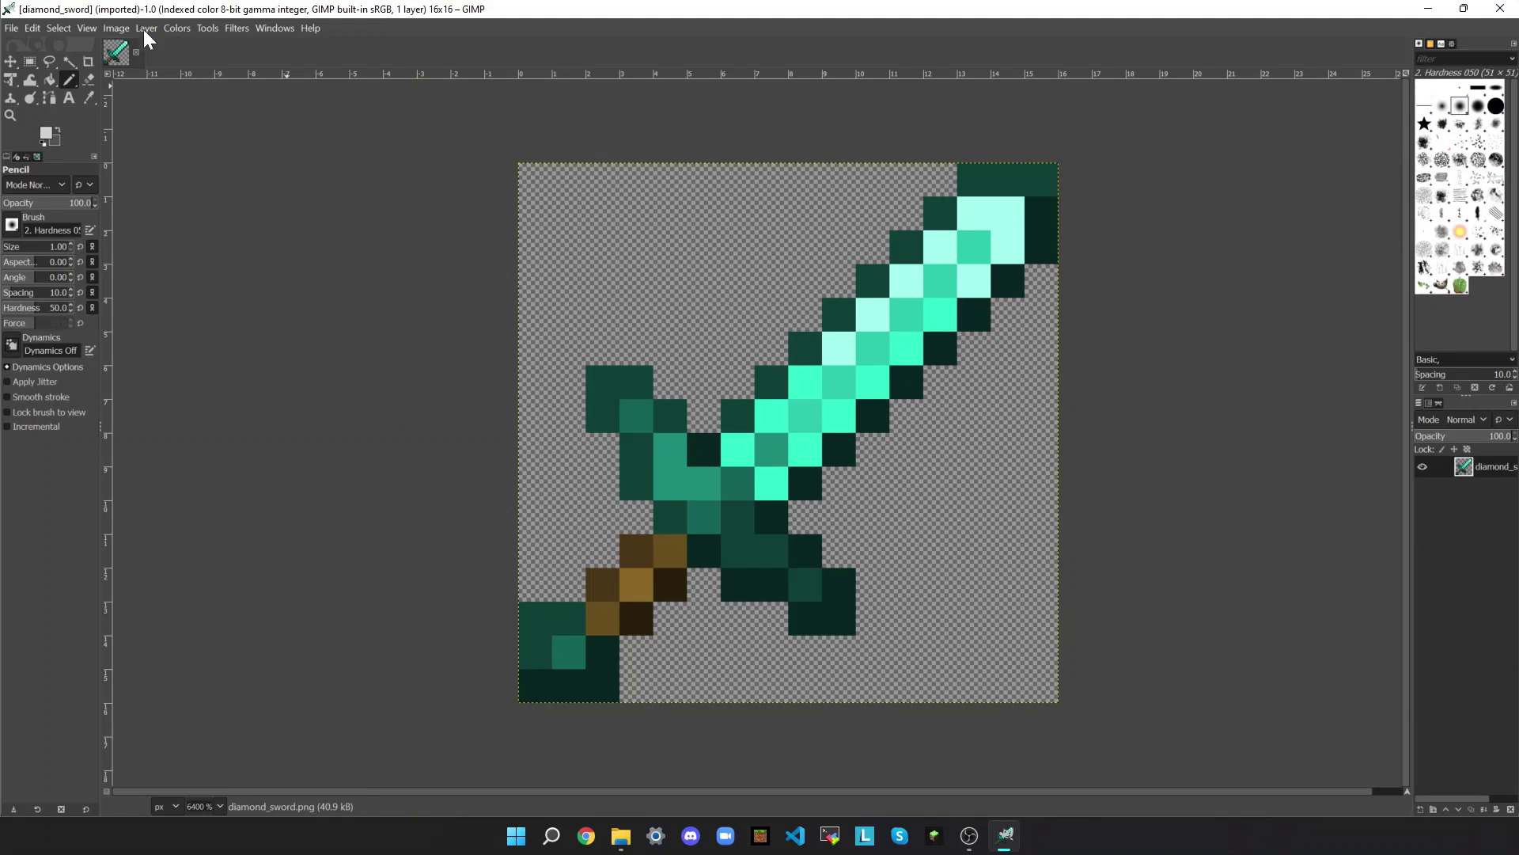
- Convert the diamond sword image to RGB color mode
click(119, 31)
mouse_move(134, 72)
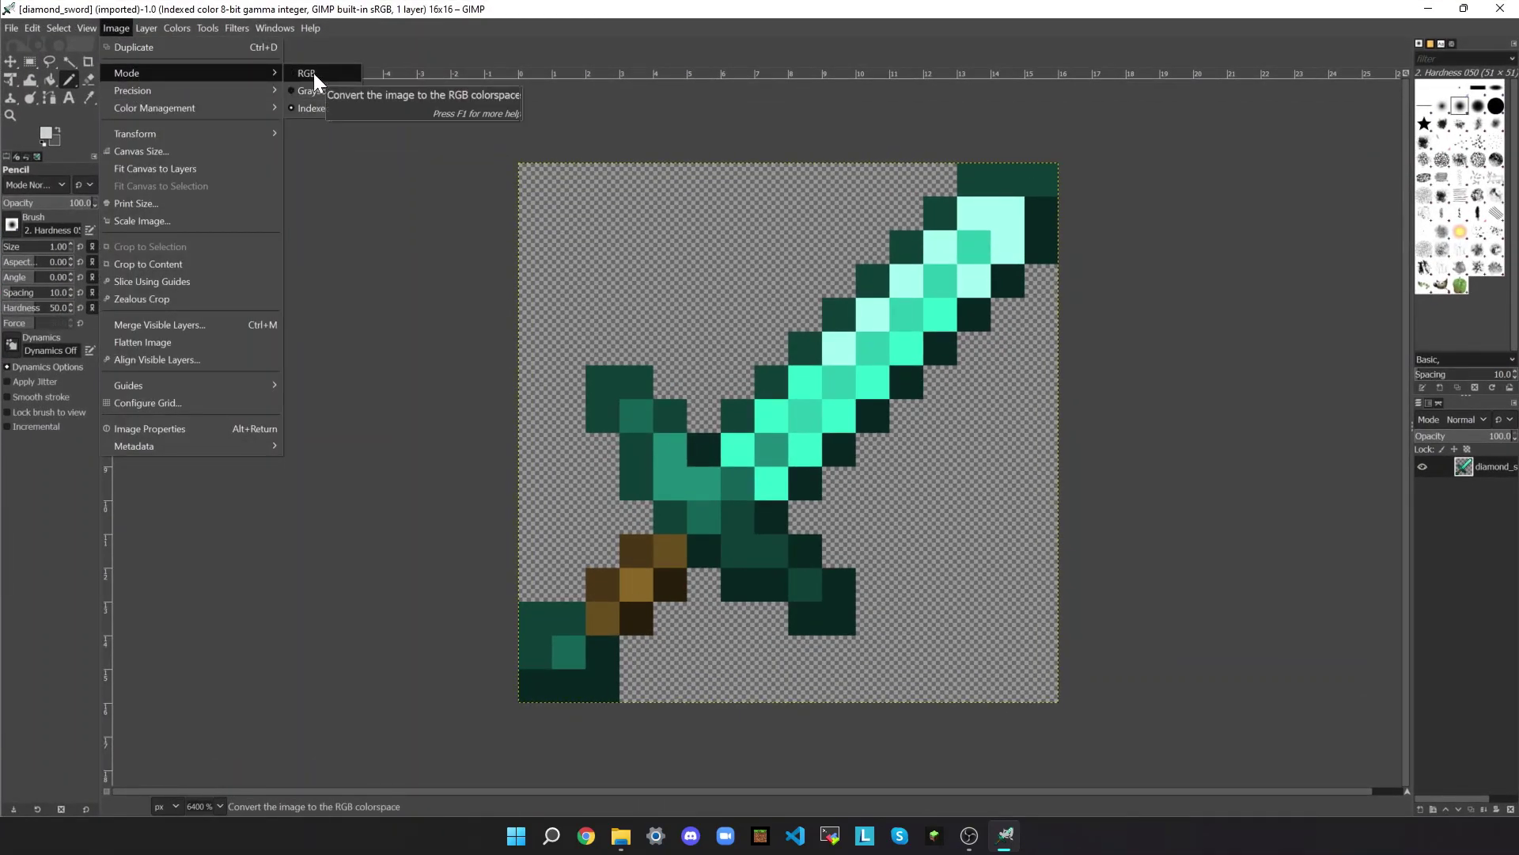
click(313, 73)
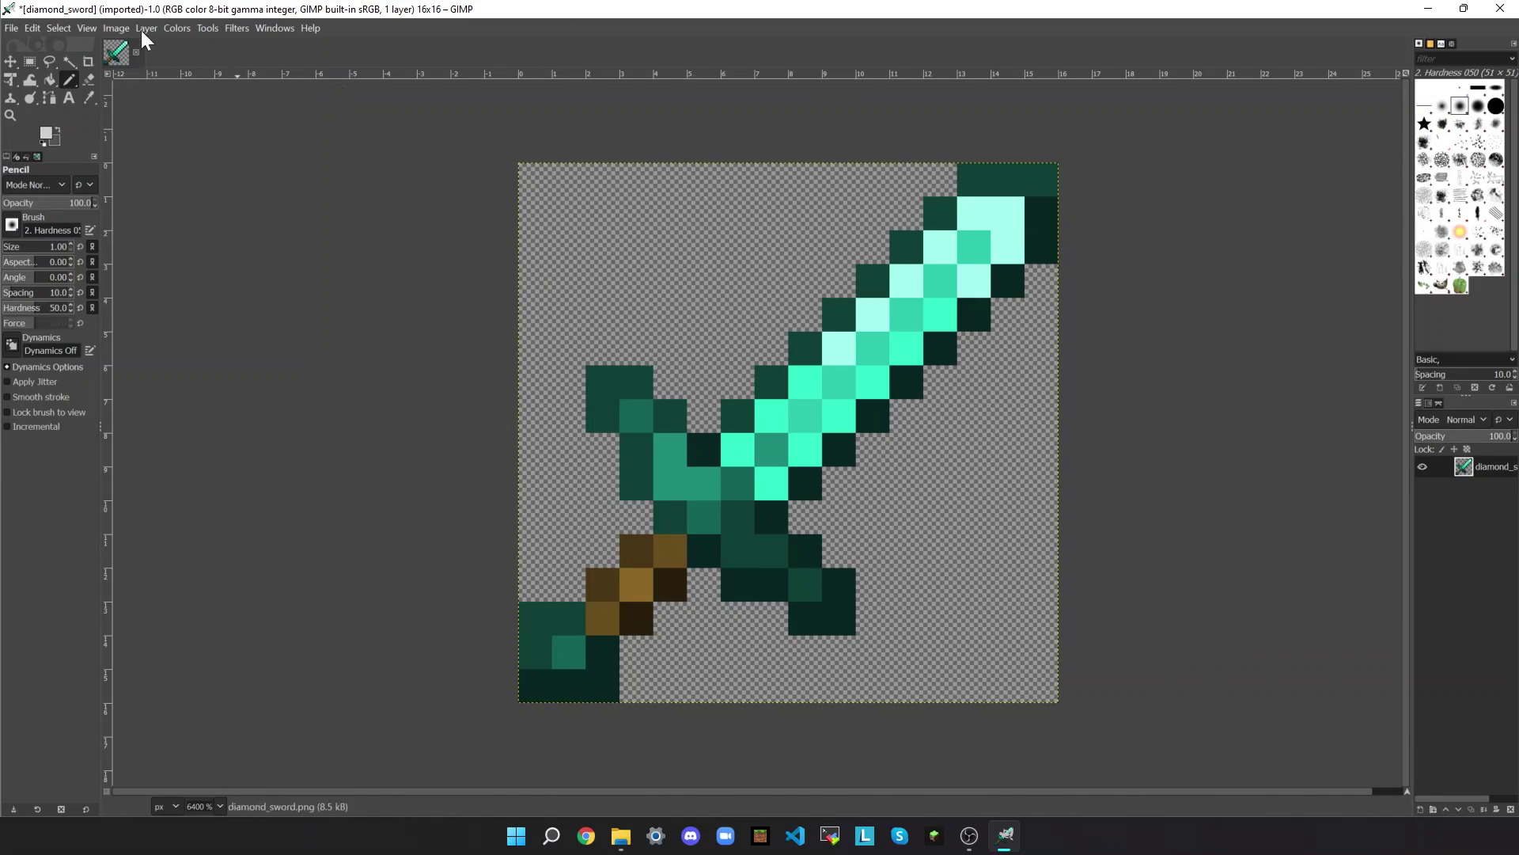
- Apply Hue-Saturation to the sword's cyan range with hue 46.1, lightness -75.6 and saturation 28.8
click(175, 28)
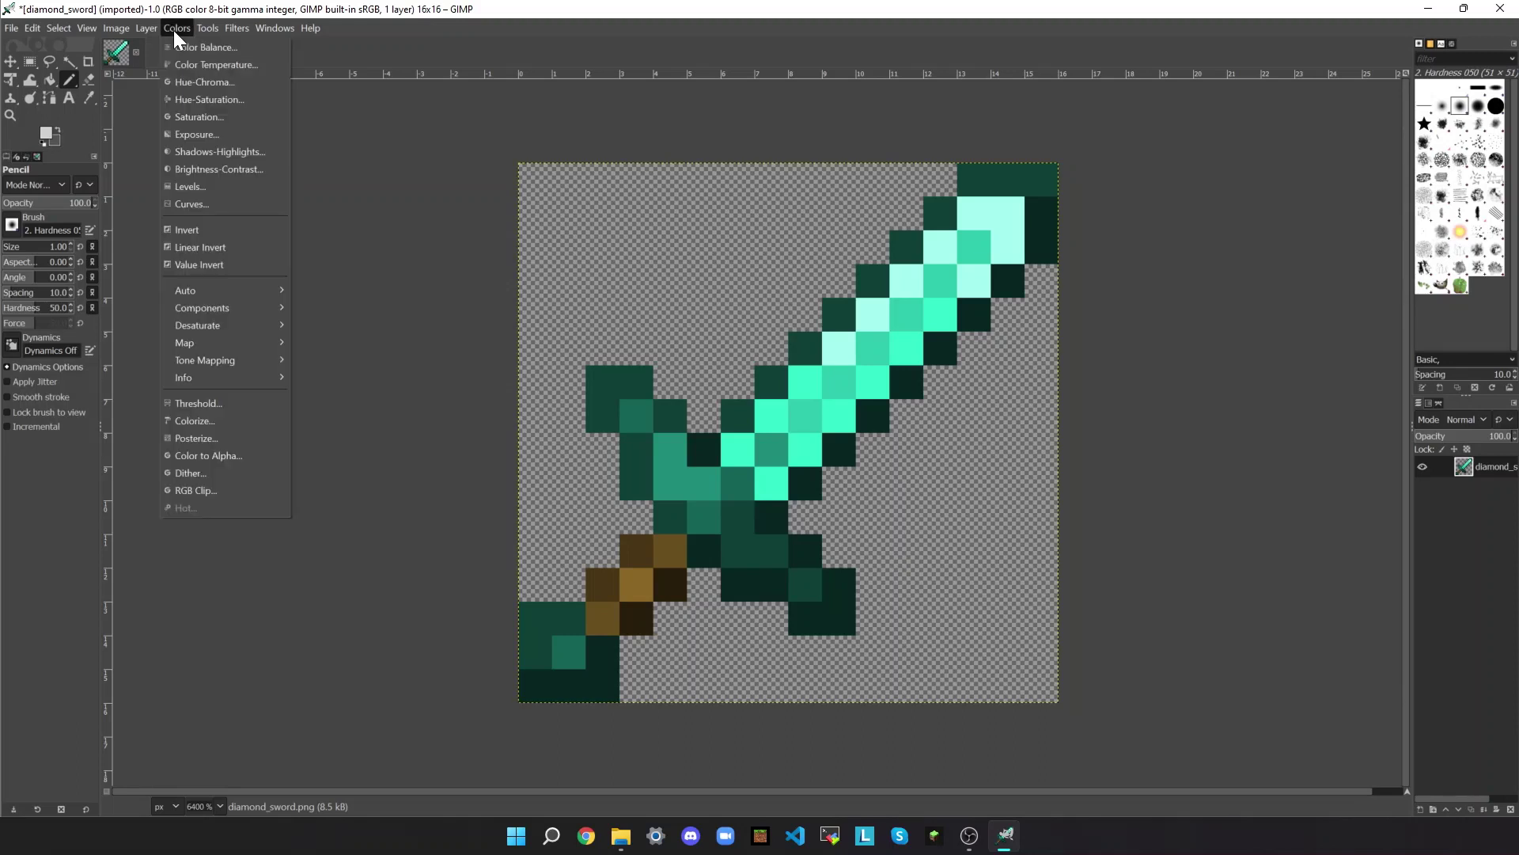
click(195, 98)
click(1143, 249)
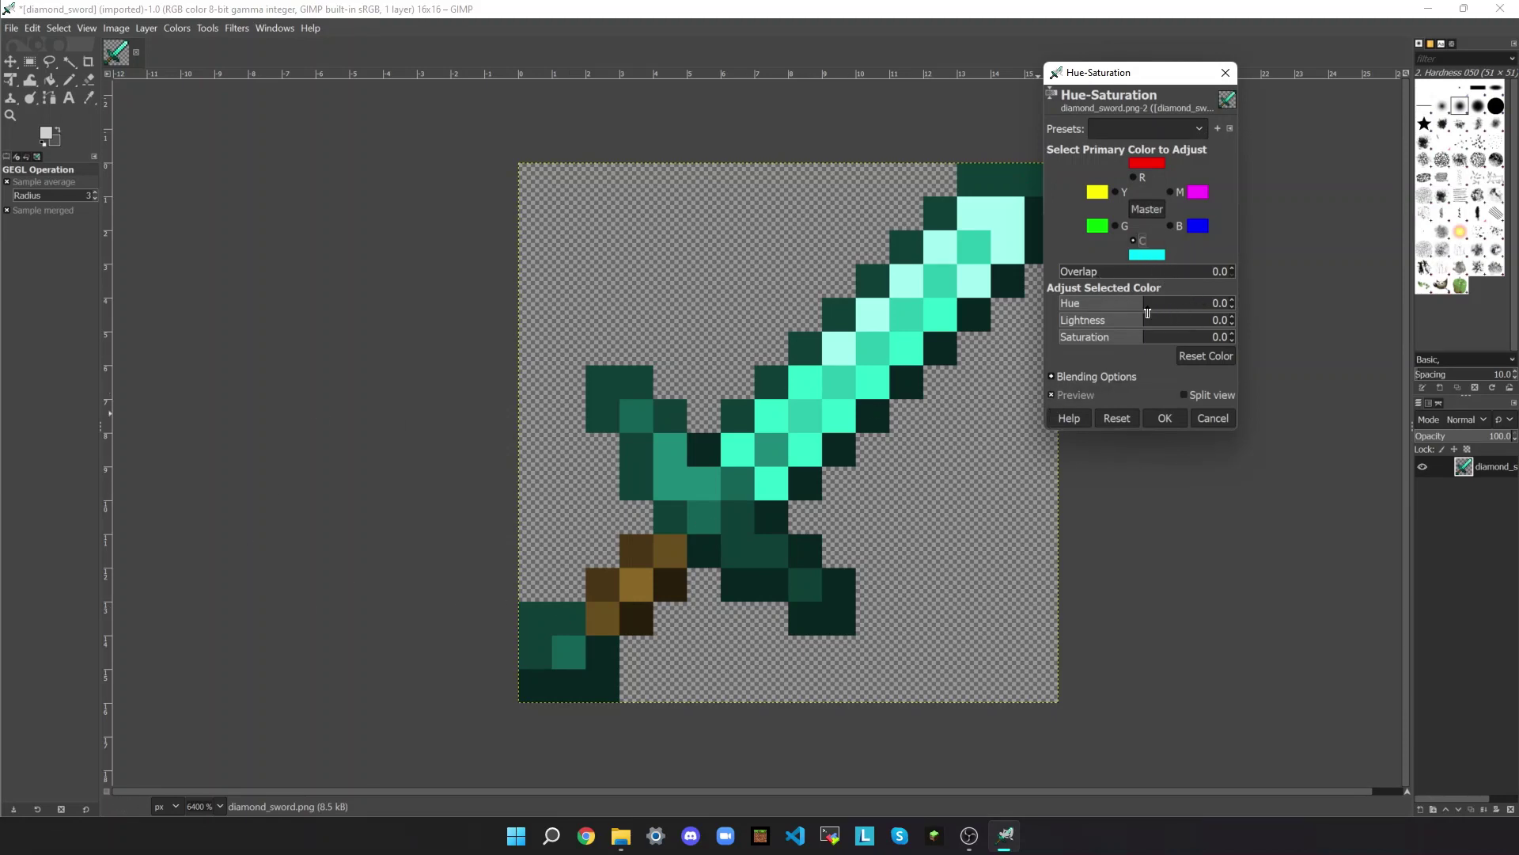
drag(1143, 304, 1234, 299)
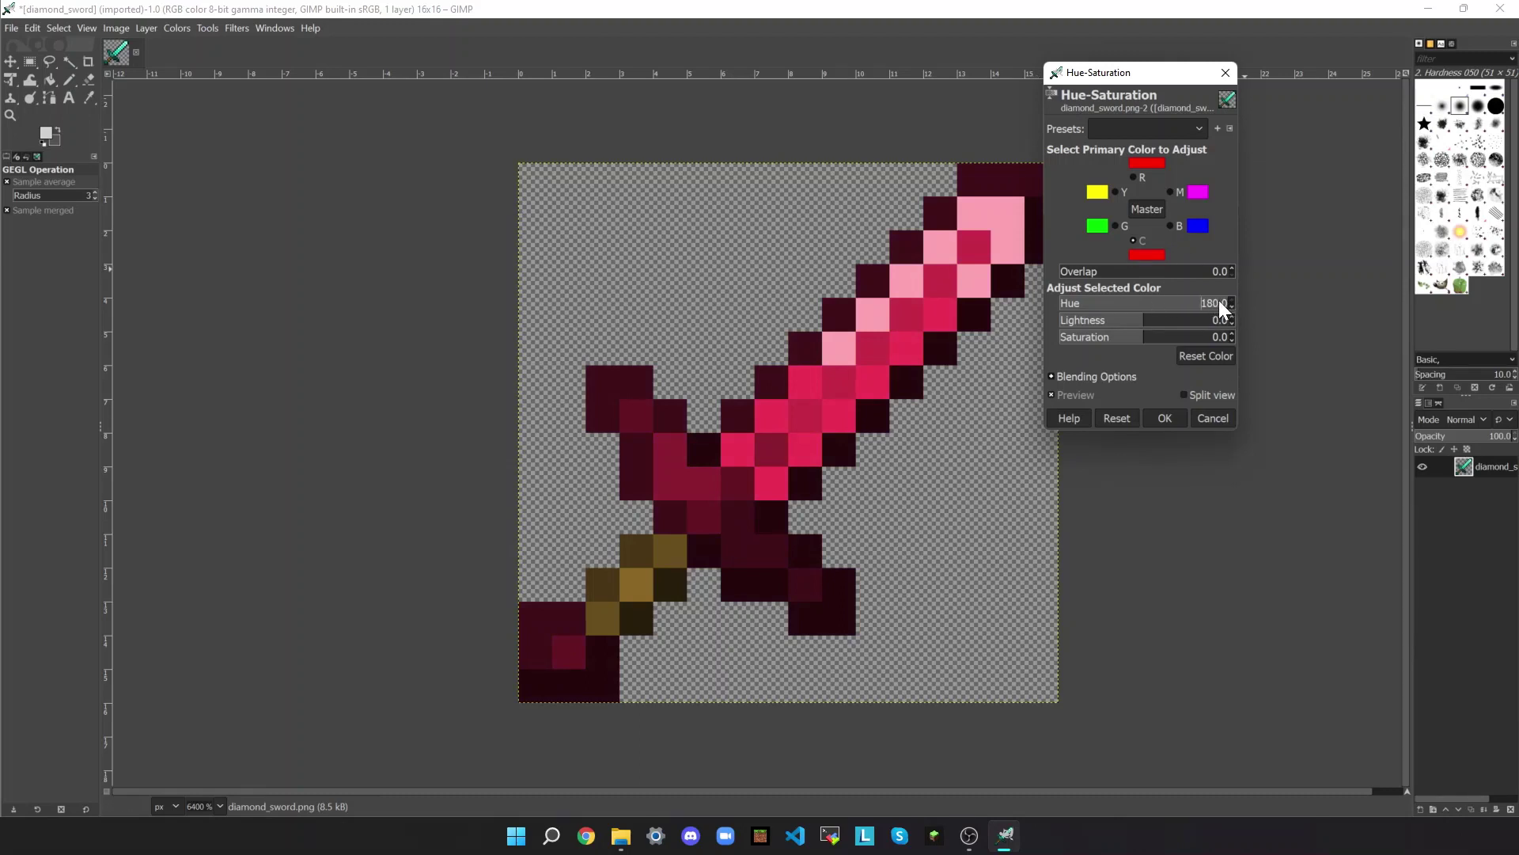
drag(1219, 300, 1165, 304)
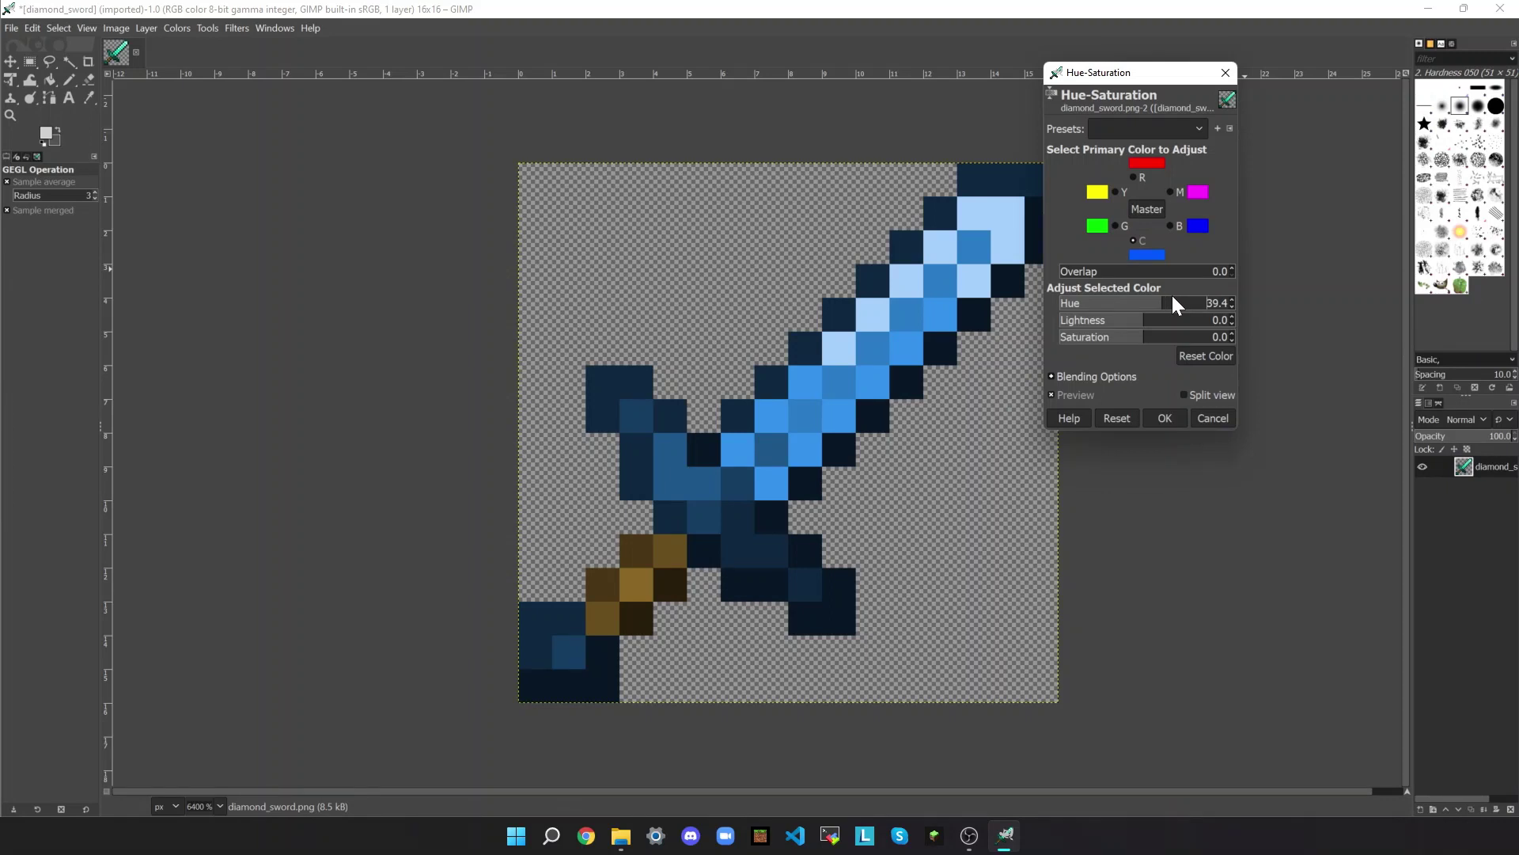
drag(1155, 305, 1165, 306)
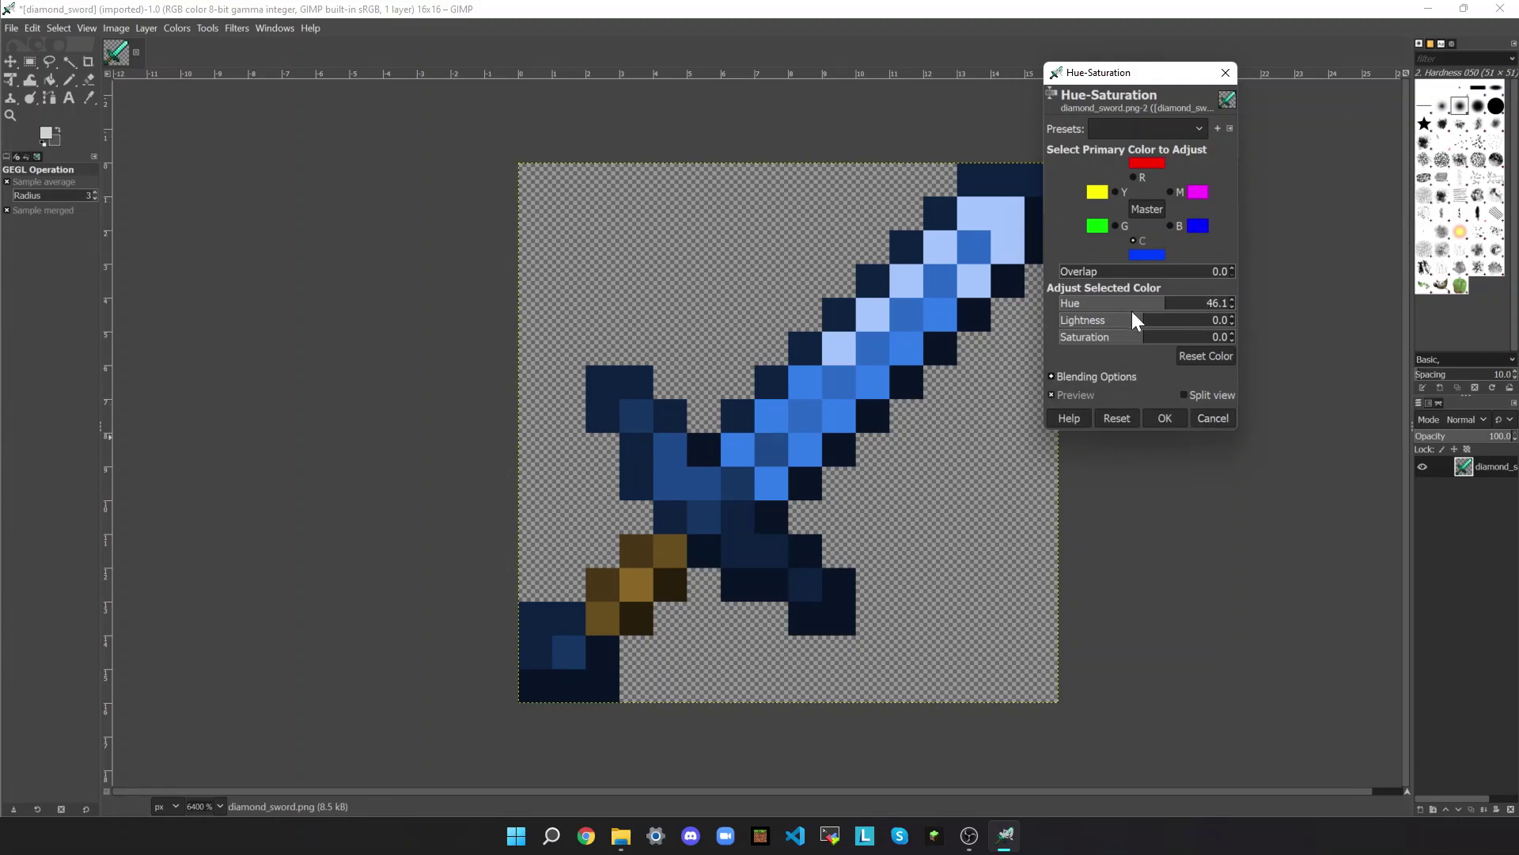
mouse_move(1146, 322)
mouse_down()
mouse_move(1045, 324)
mouse_move(1222, 345)
mouse_move(1081, 338)
mouse_move(1189, 340)
mouse_move(1167, 340)
mouse_up()
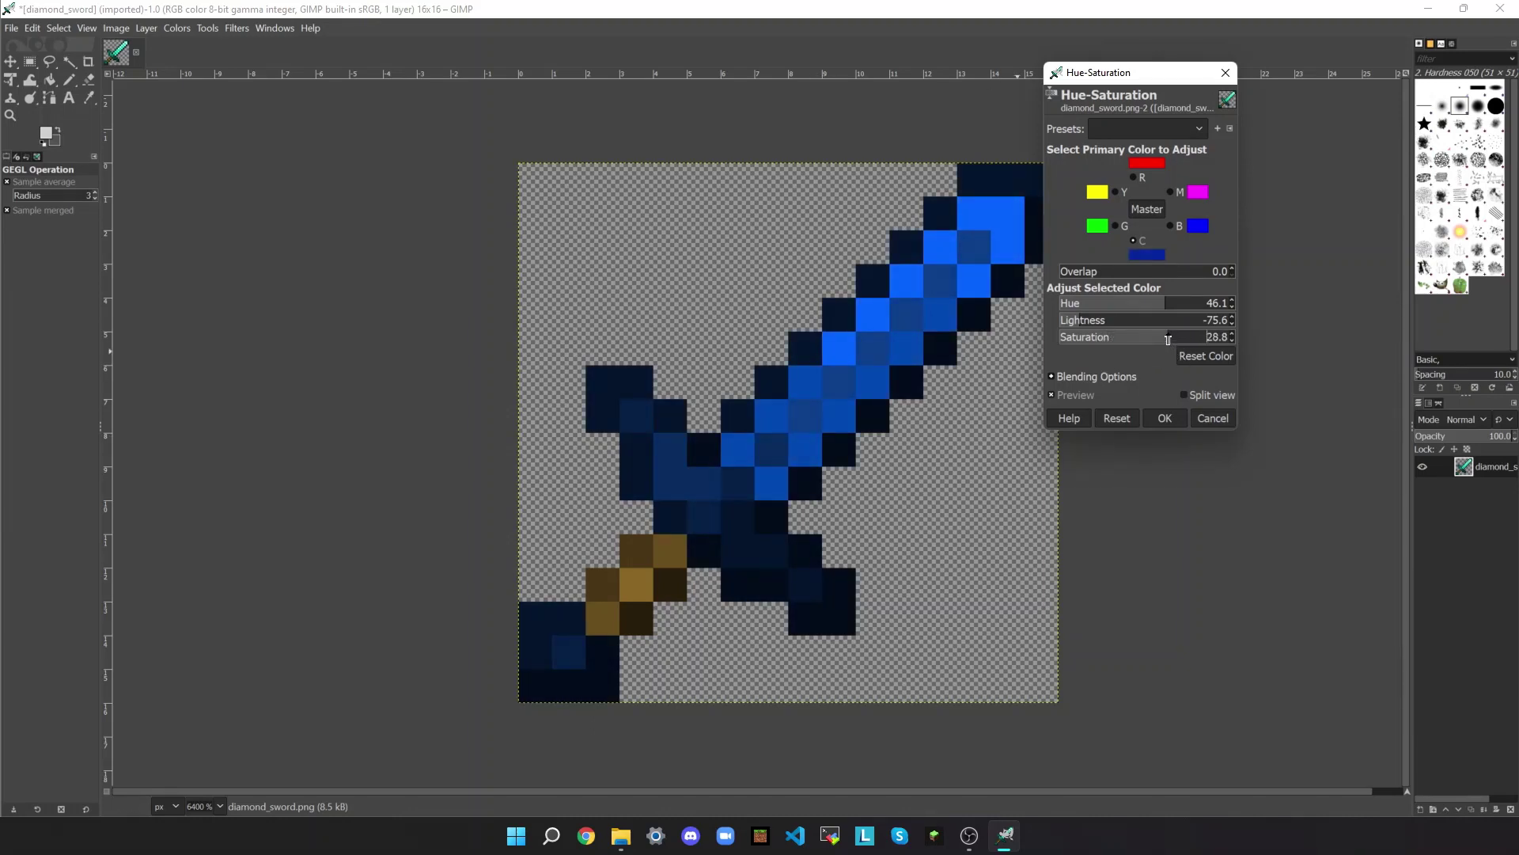
click(1174, 417)
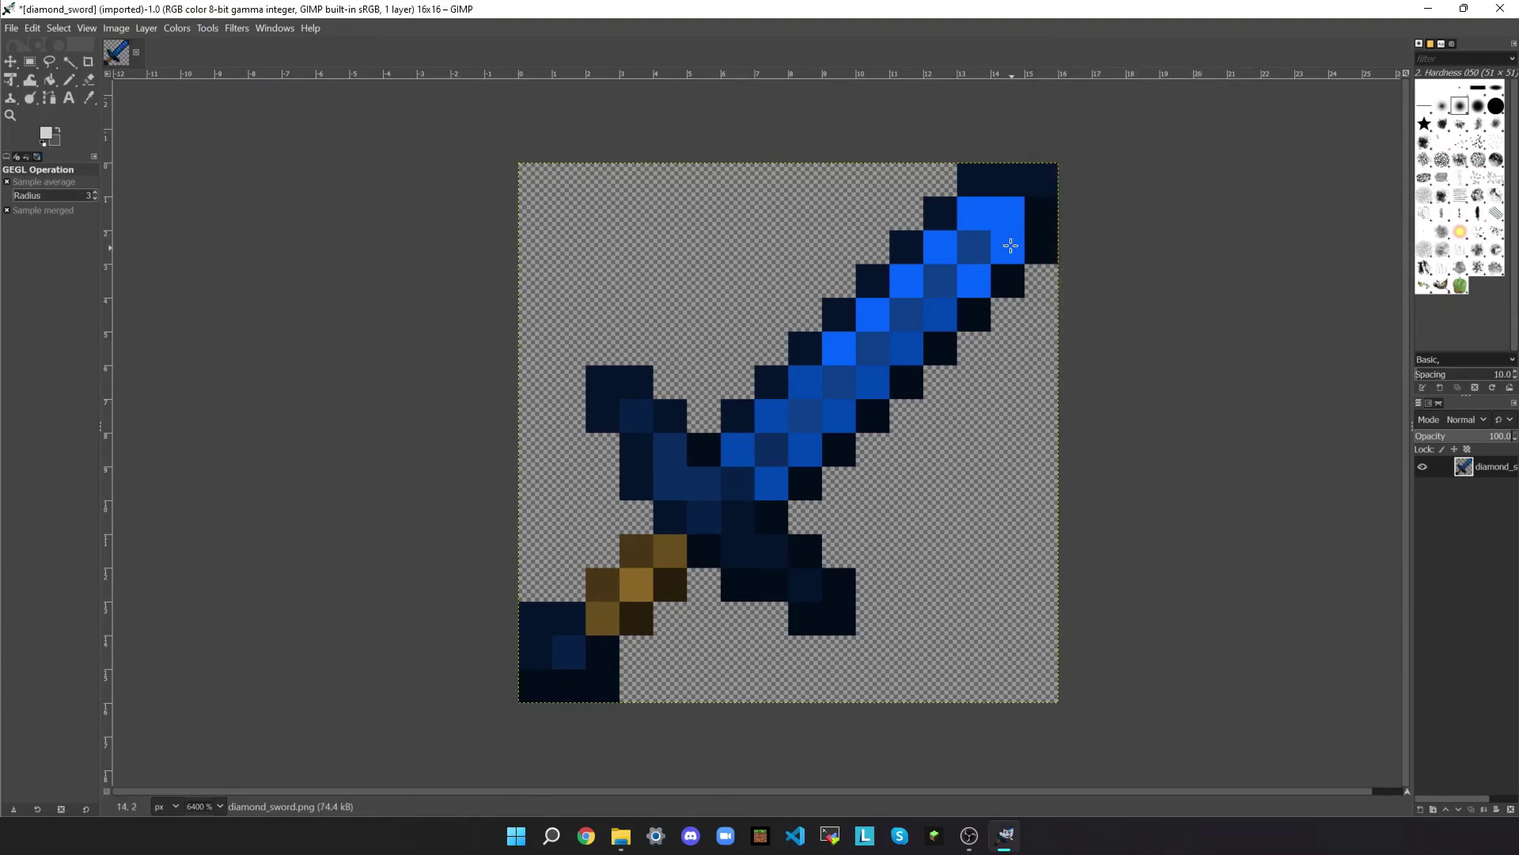
- Erase the outer corner pixels of the blade's tip and paint a dark line of pixels across the middle of the blade
key(r)
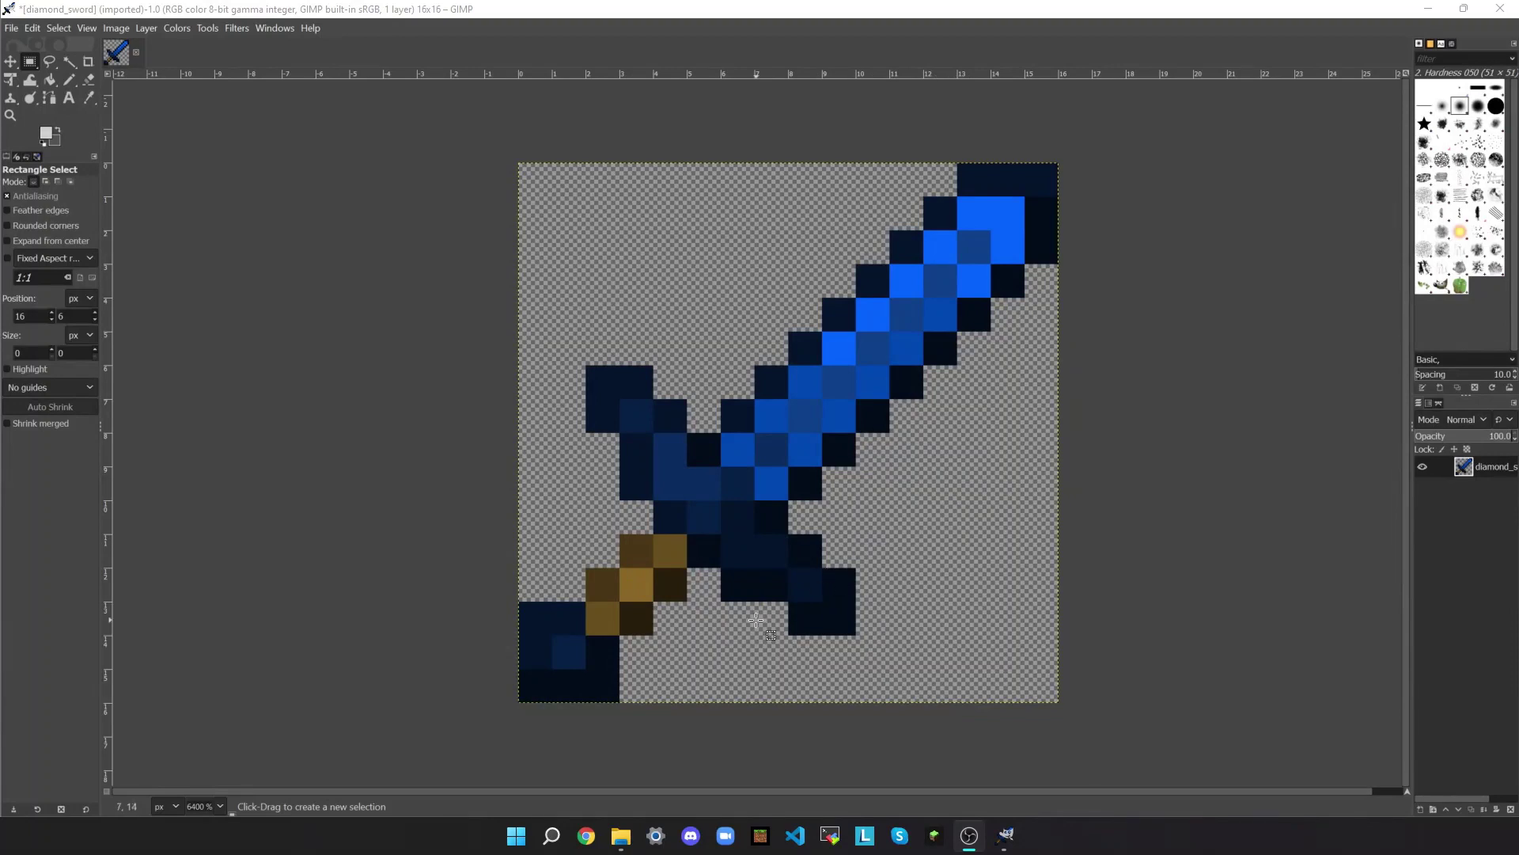
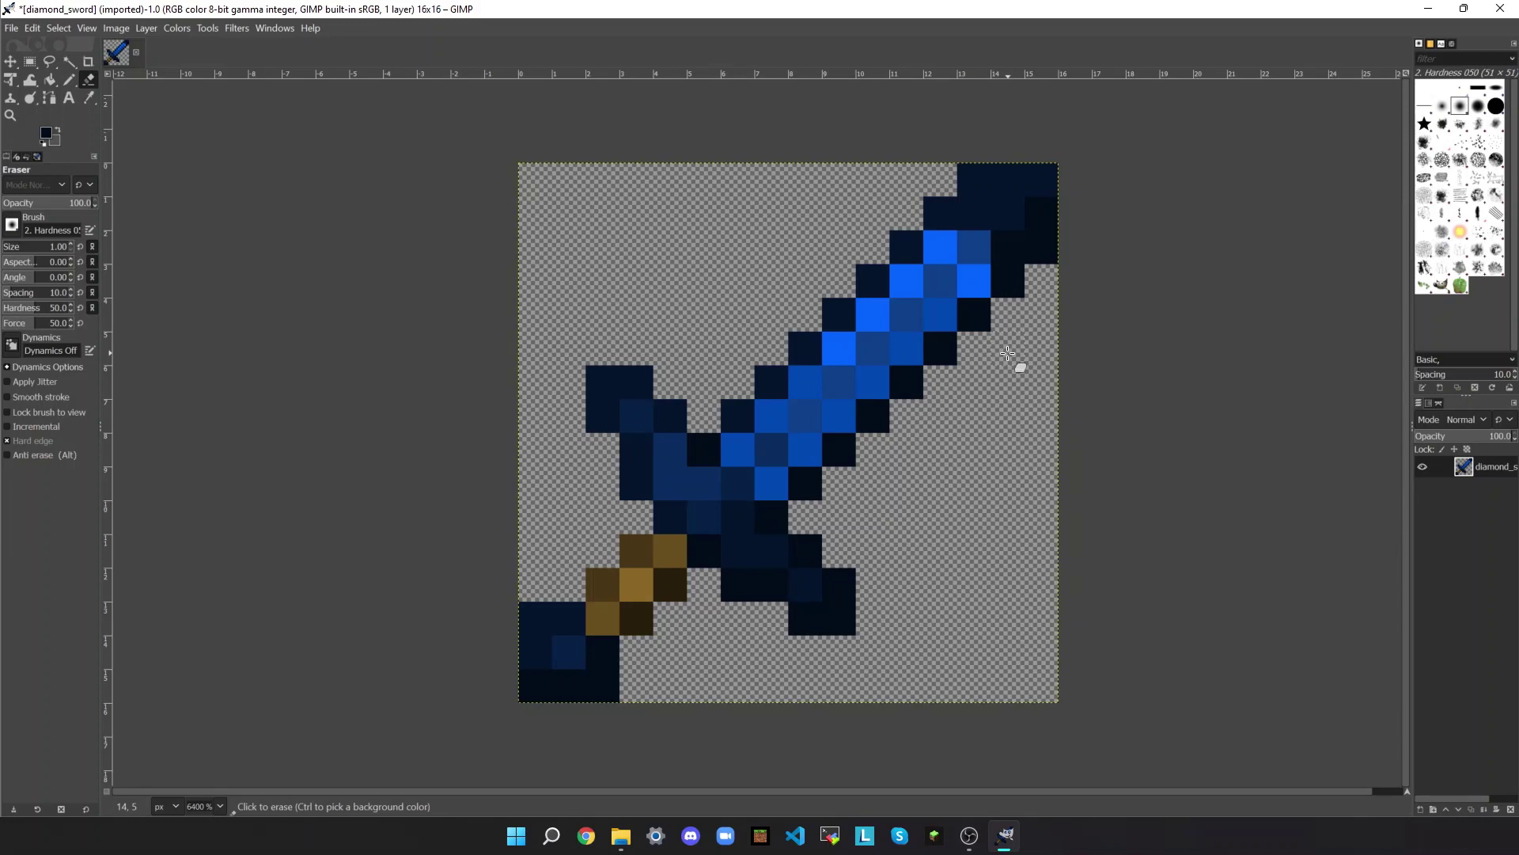
mouse_move(1047, 278)
mouse_down()
mouse_move(1058, 210)
mouse_move(975, 188)
mouse_up()
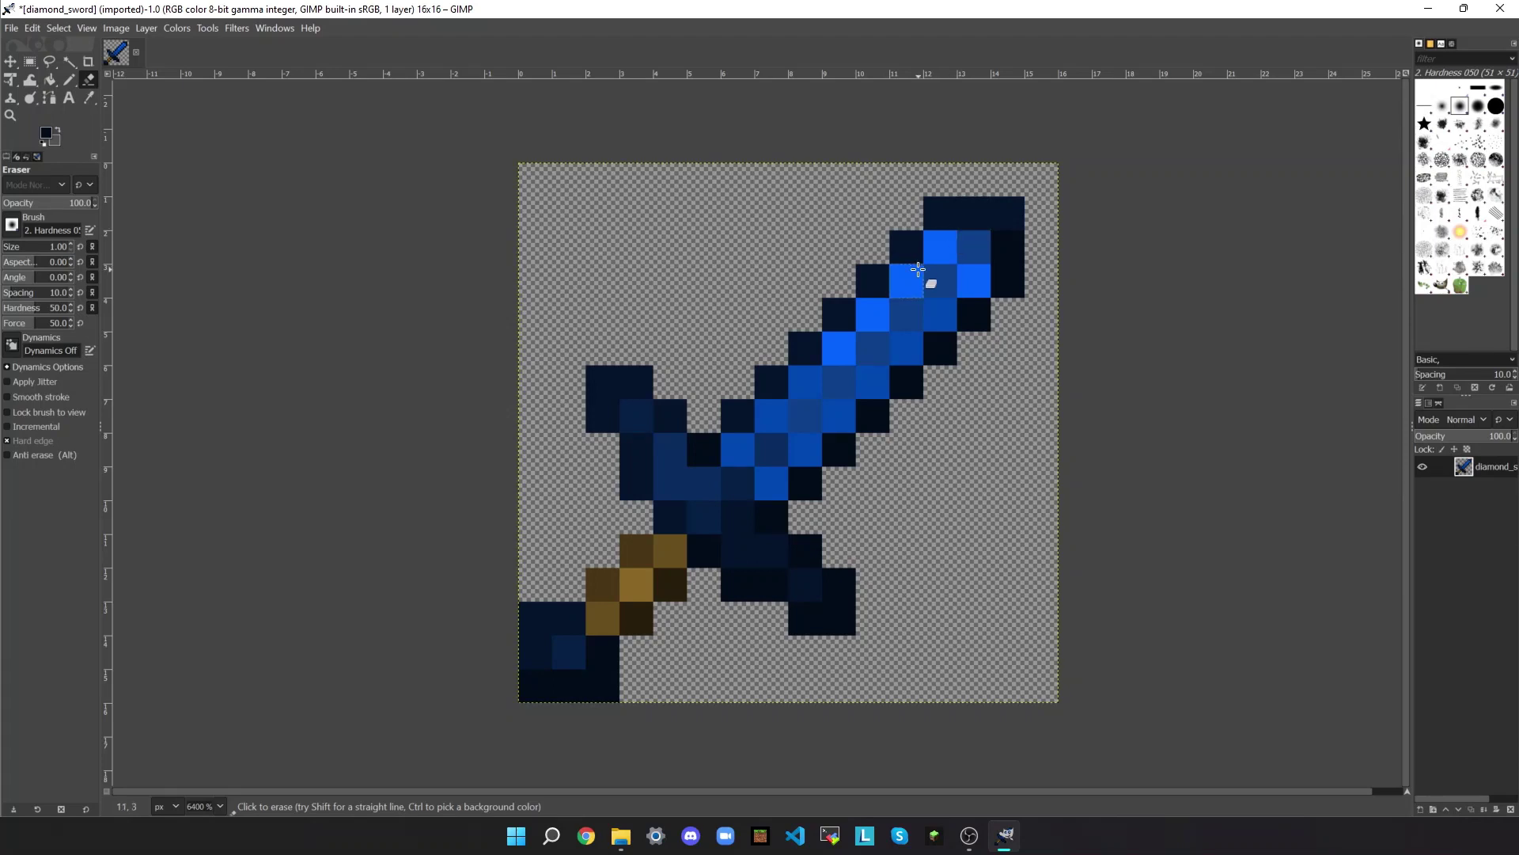
key(n)
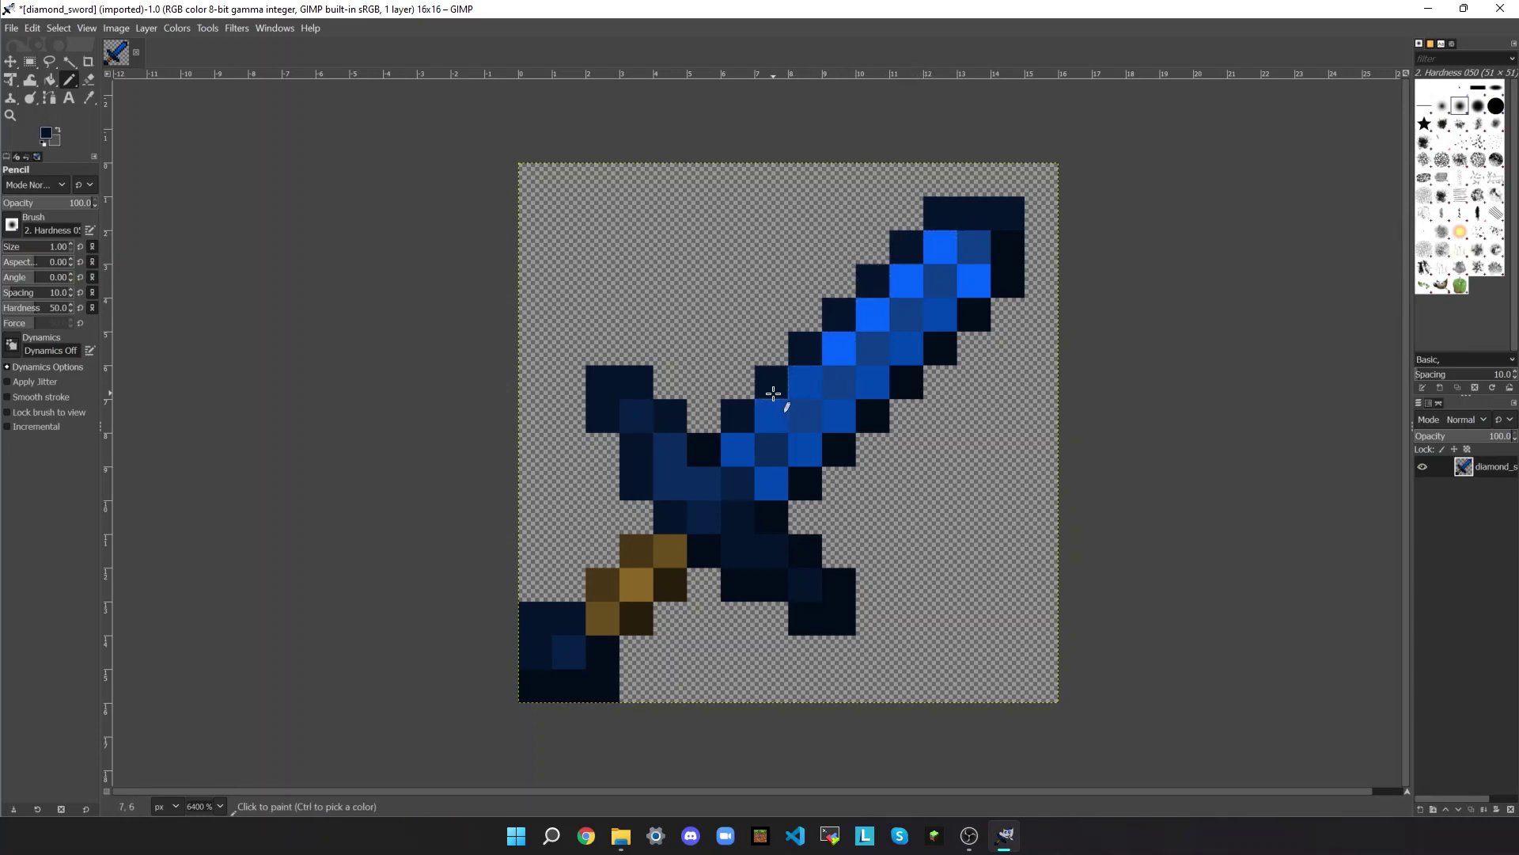
drag(772, 385, 837, 383)
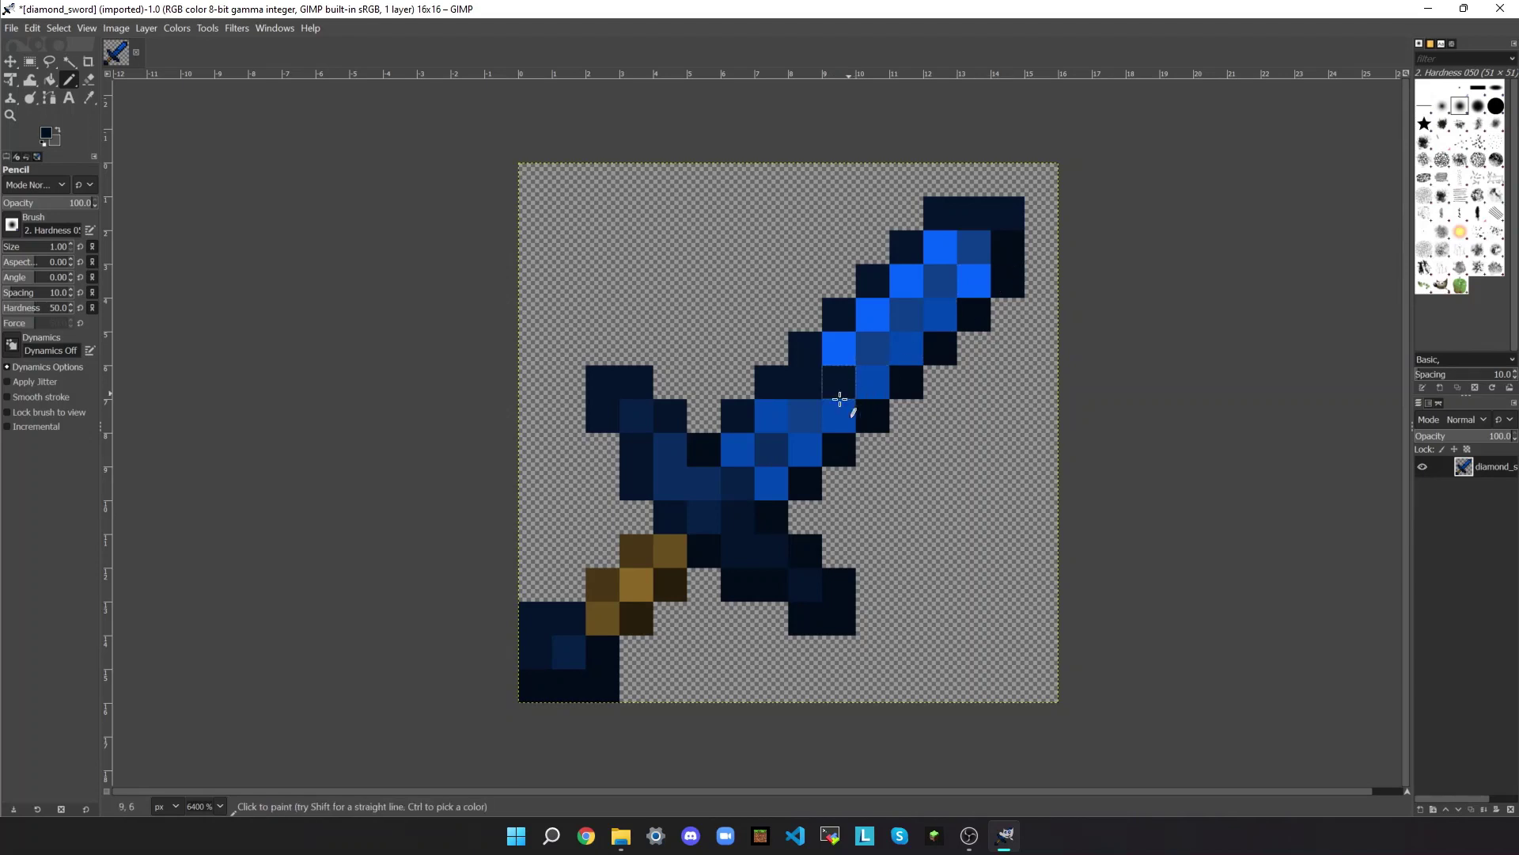
click(838, 417)
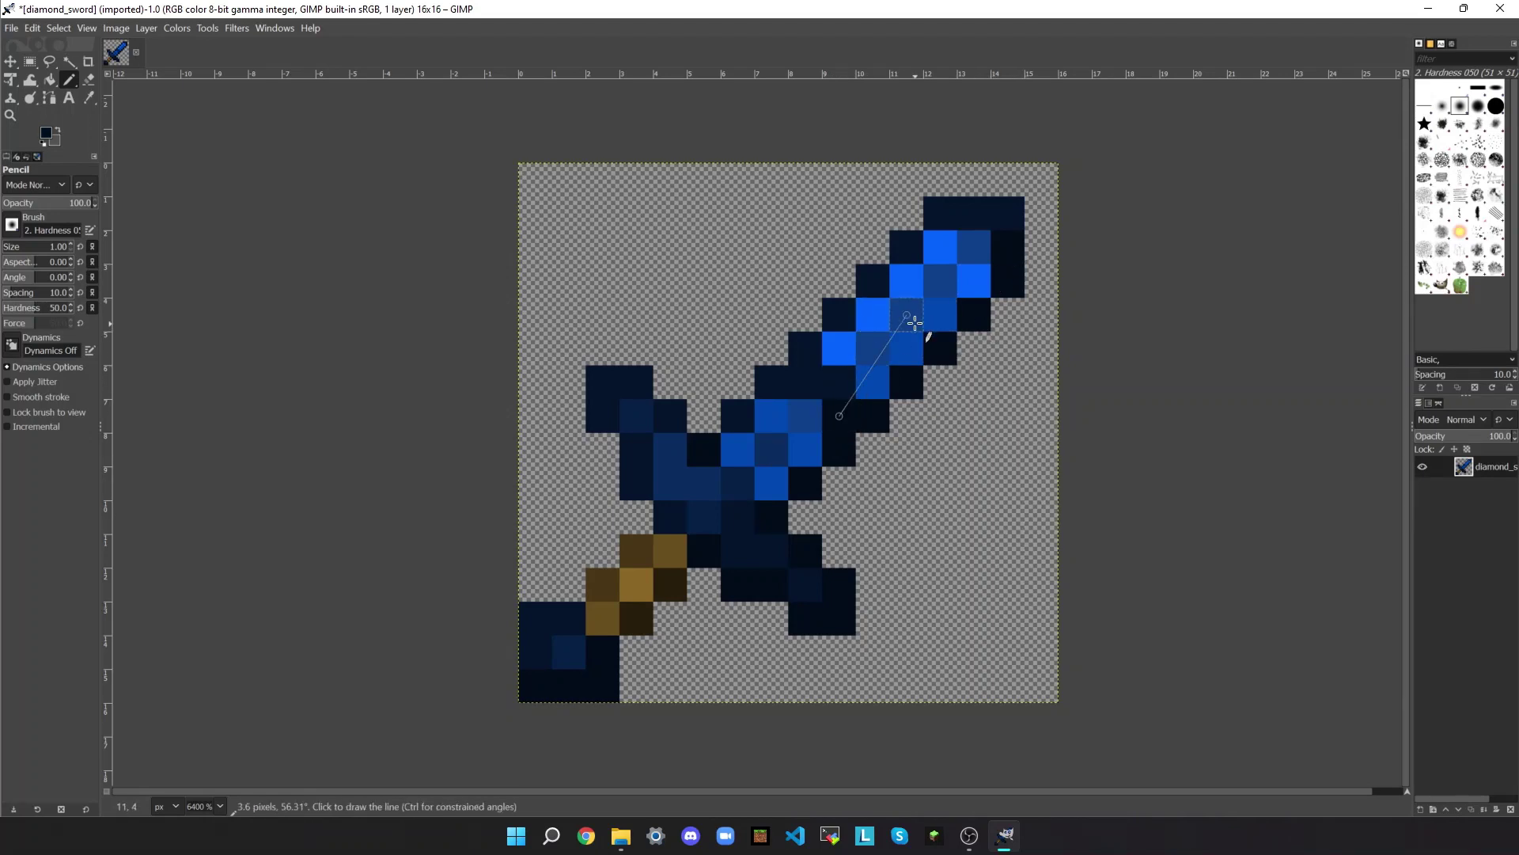
- Enlarge the eraser brush and erase the entire sword from the canvas
key(shift+e)
mouse_move(828, 344)
mouse_down()
mouse_move(909, 430)
mouse_move(915, 295)
mouse_move(848, 319)
mouse_move(1019, 297)
mouse_move(1024, 277)
mouse_move(957, 237)
mouse_move(681, 414)
mouse_up()
key(bracketright)
key(bracketright)
key(bracketright)
key(bracketright)
key(bracketright)
key(bracketright)
key(bracketright)
key(bracketright)
key(bracketright)
key(bracketright)
key(bracketright)
key(bracketright)
key(bracketright)
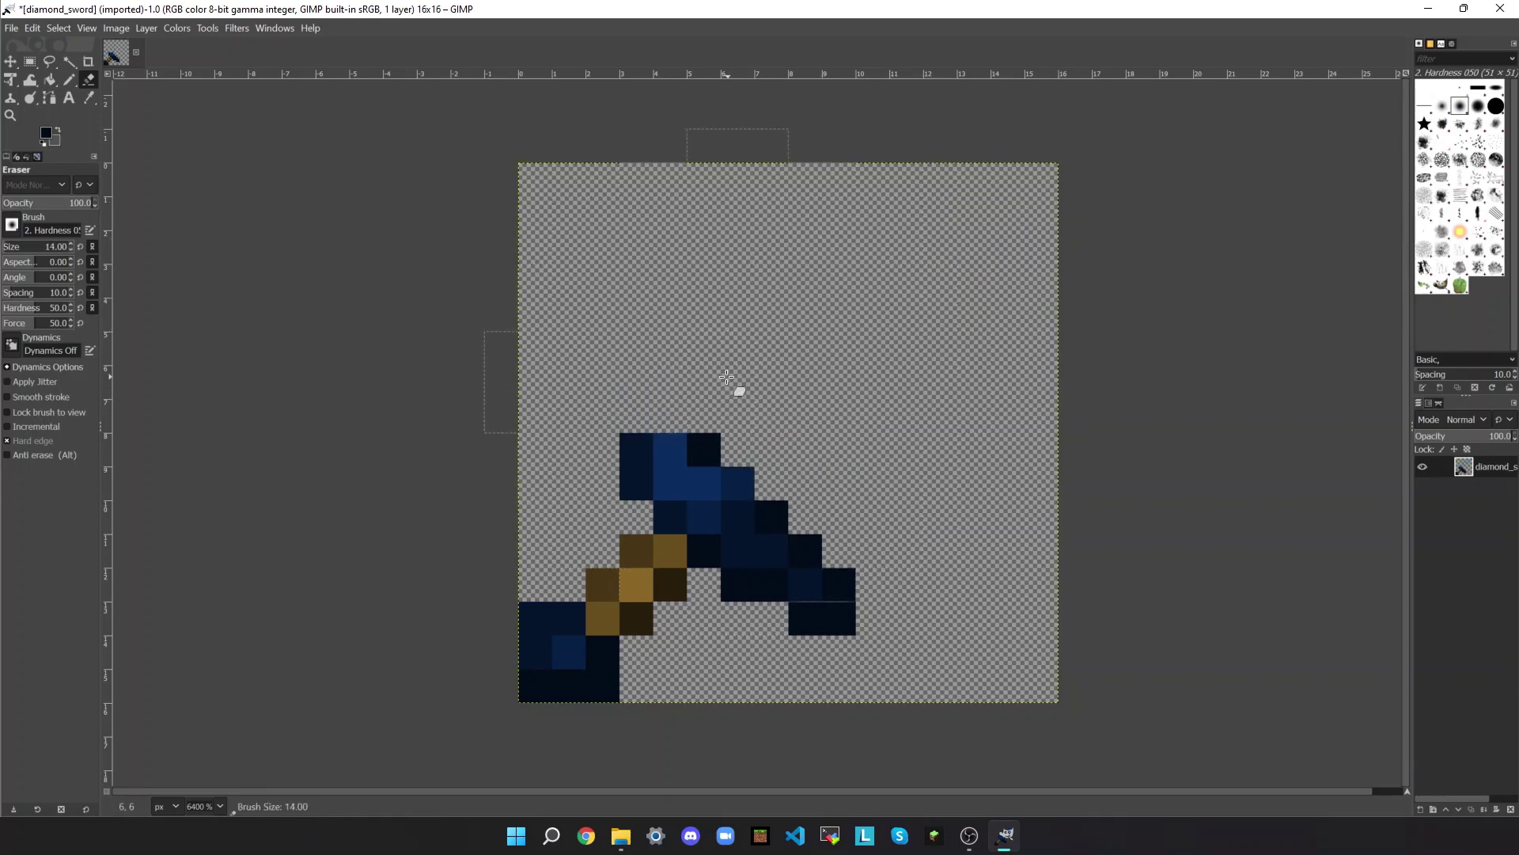
key(bracketright)
key(bracketright)
key(bracketright)
key(bracketright)
key(bracketright)
key(bracketright)
key(bracketright)
key(bracketright)
key(bracketright)
key(bracketright)
drag(719, 431, 875, 553)
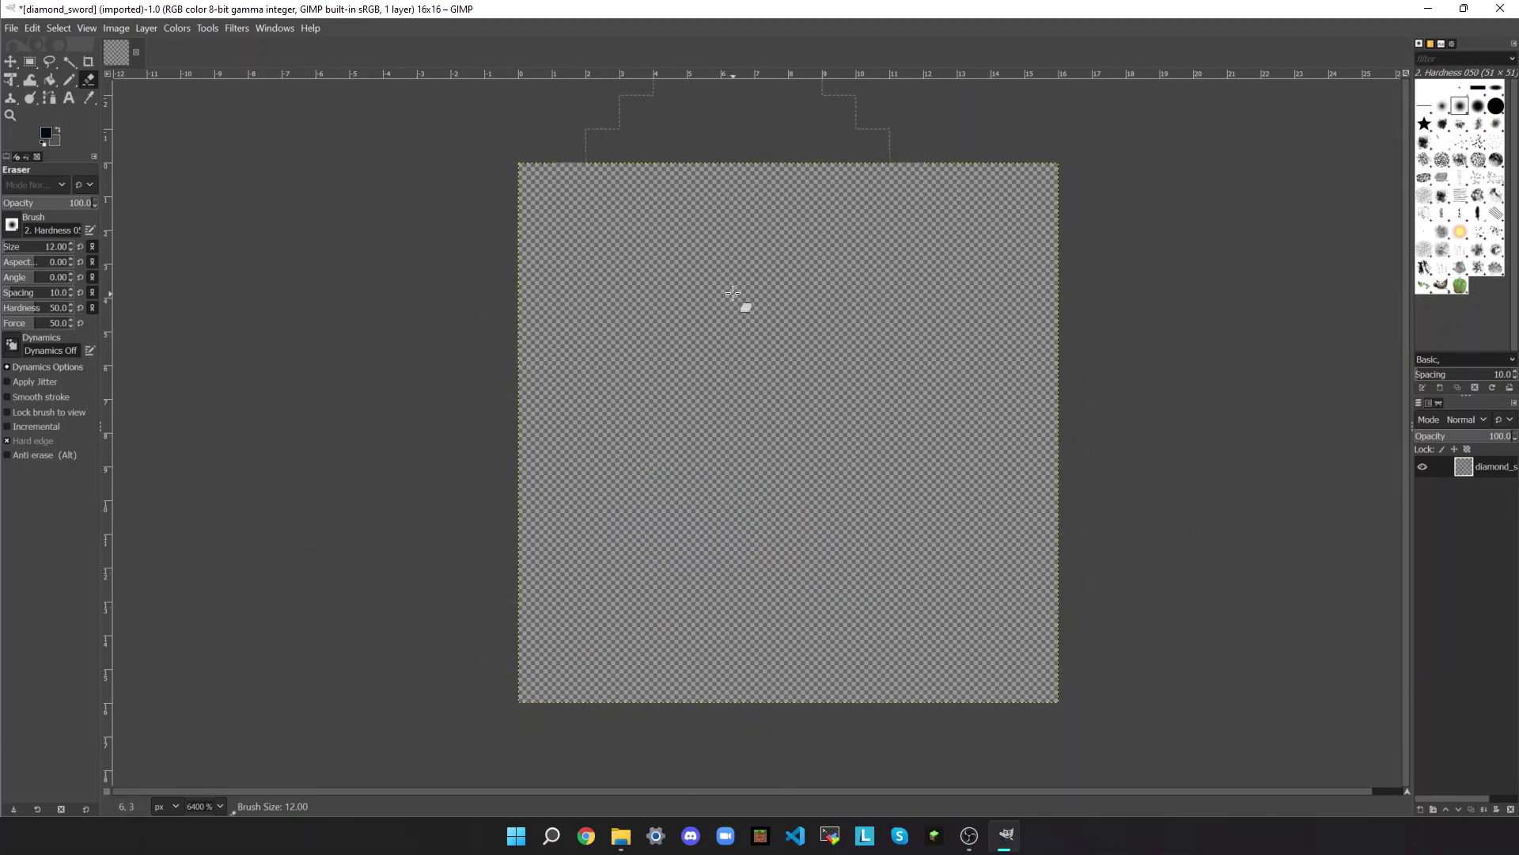
- Overwrite diamond_sword.png with the edited image and close GIMP
click(11, 28)
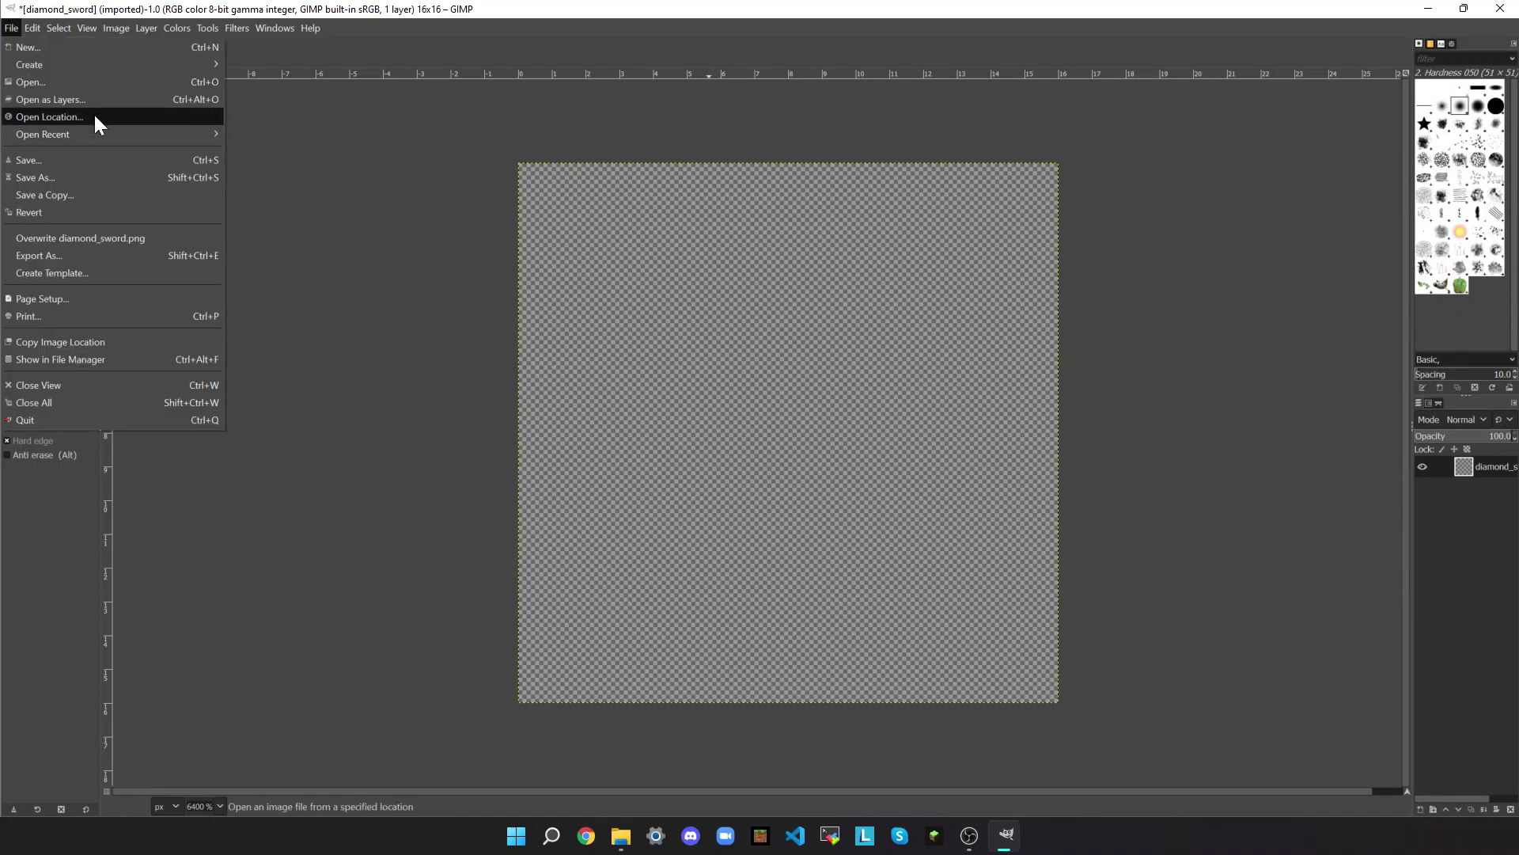
click(653, 112)
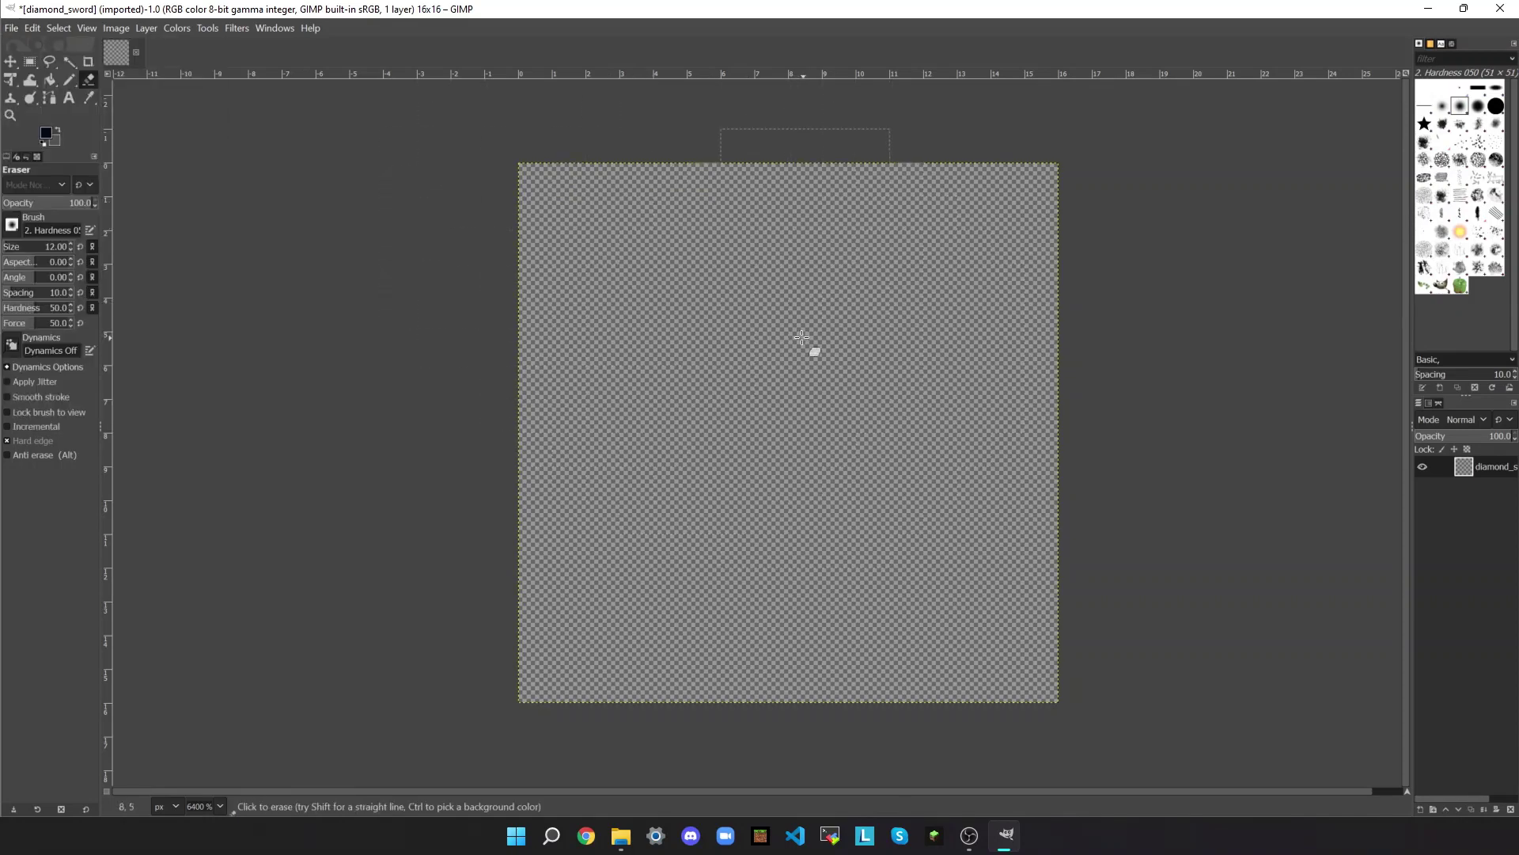
click(11, 28)
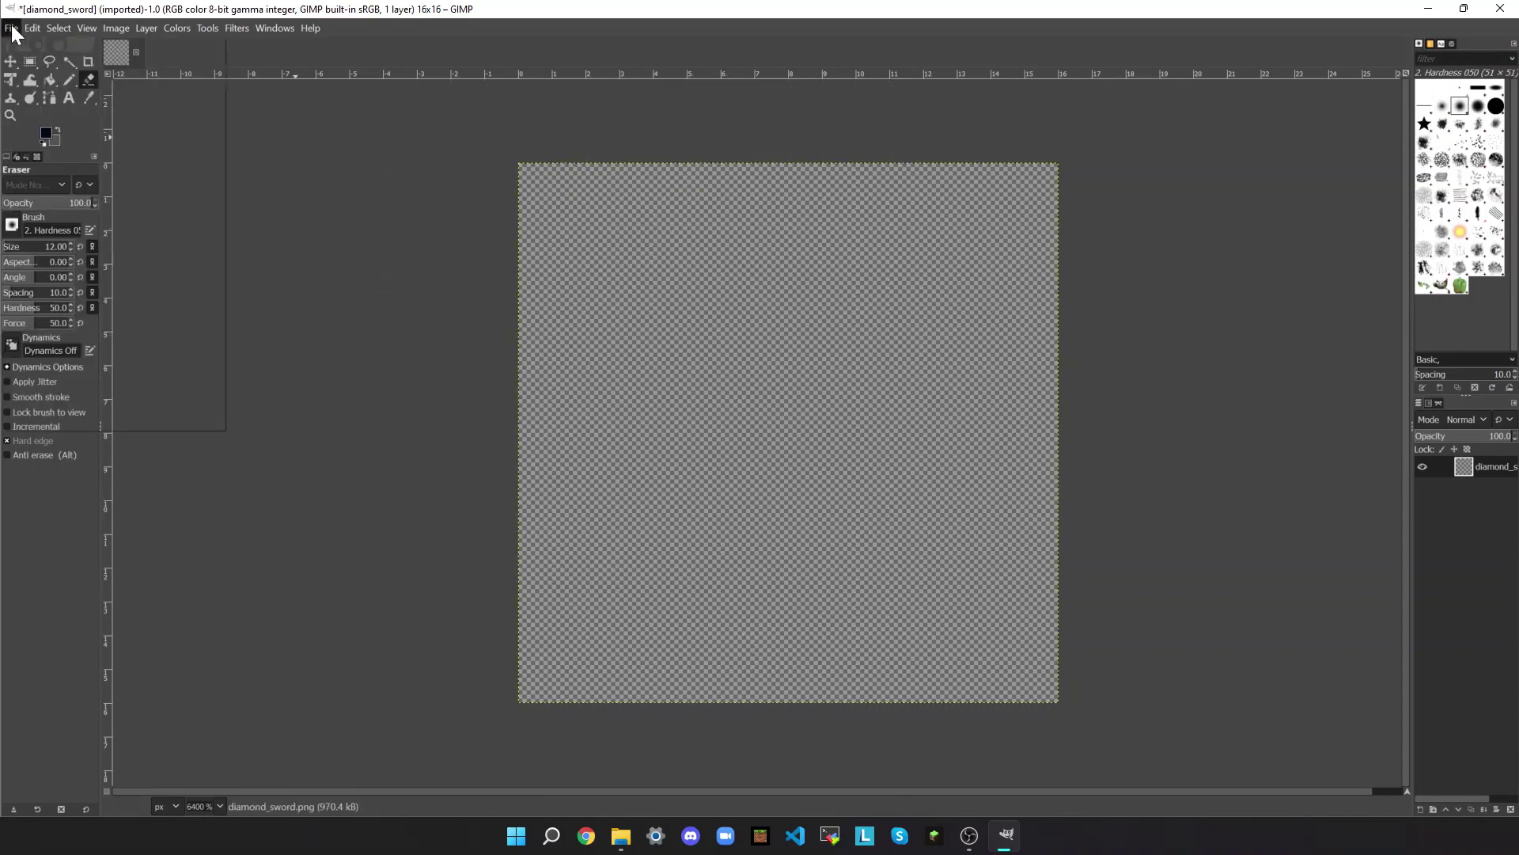
click(70, 237)
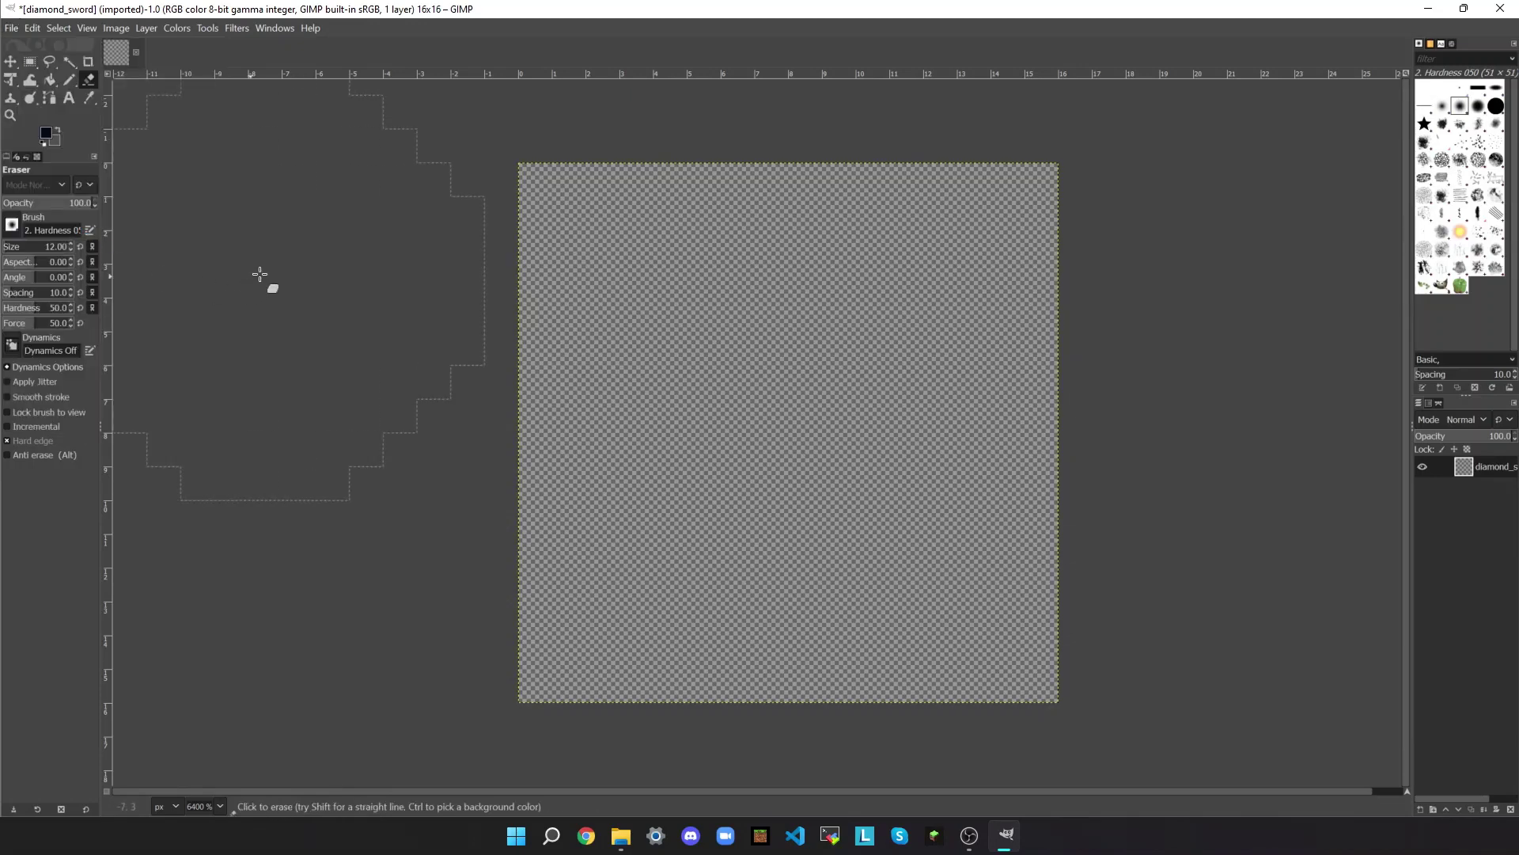
click(1504, 8)
click(320, 308)
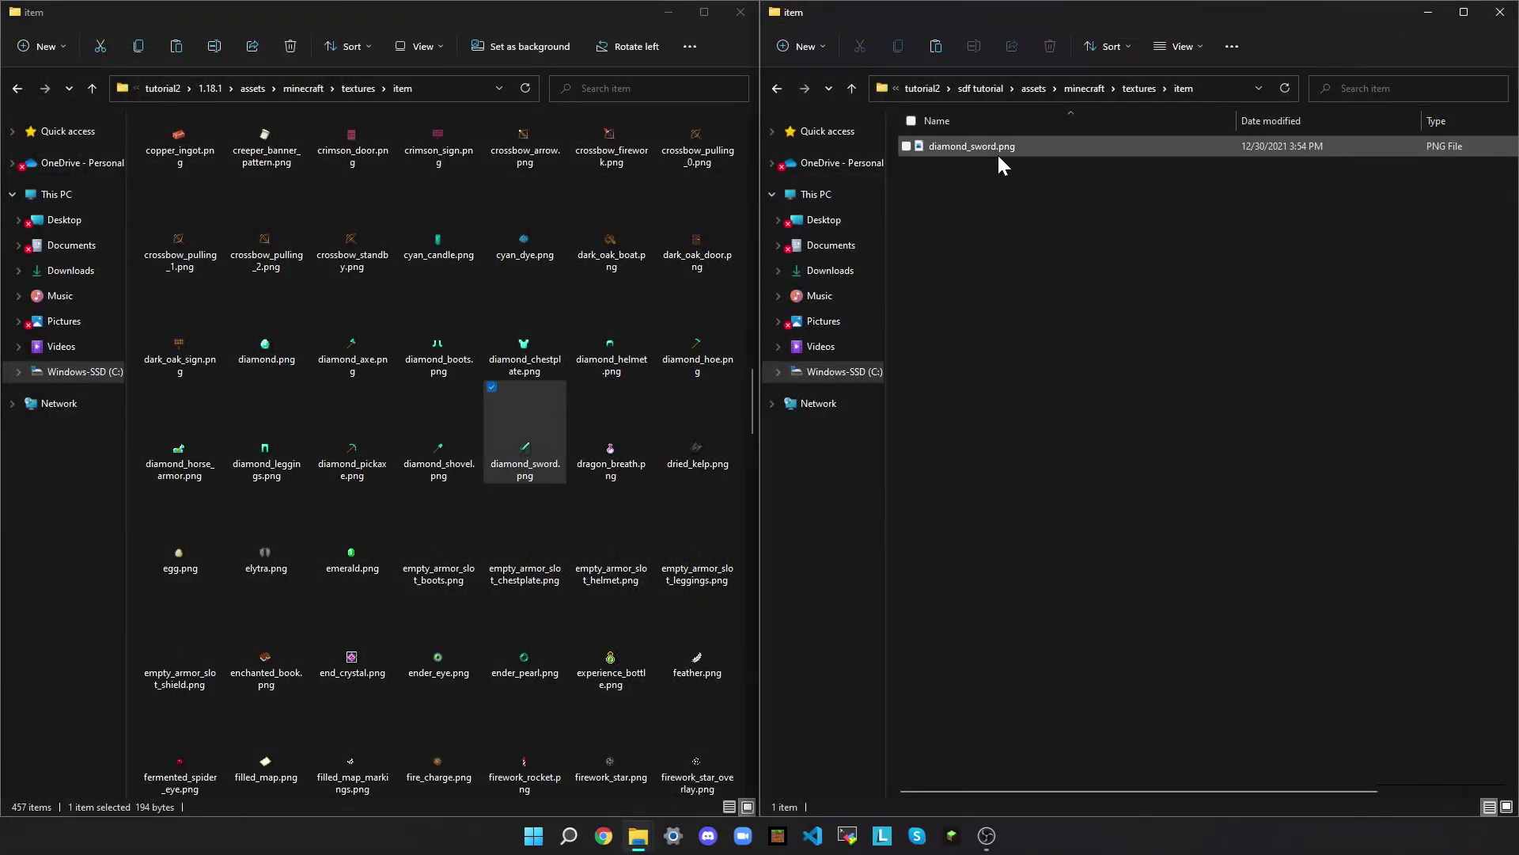
- Preview the exported diamond_sword.png, close it and return to the textures folder in both windows
double_click(999, 152)
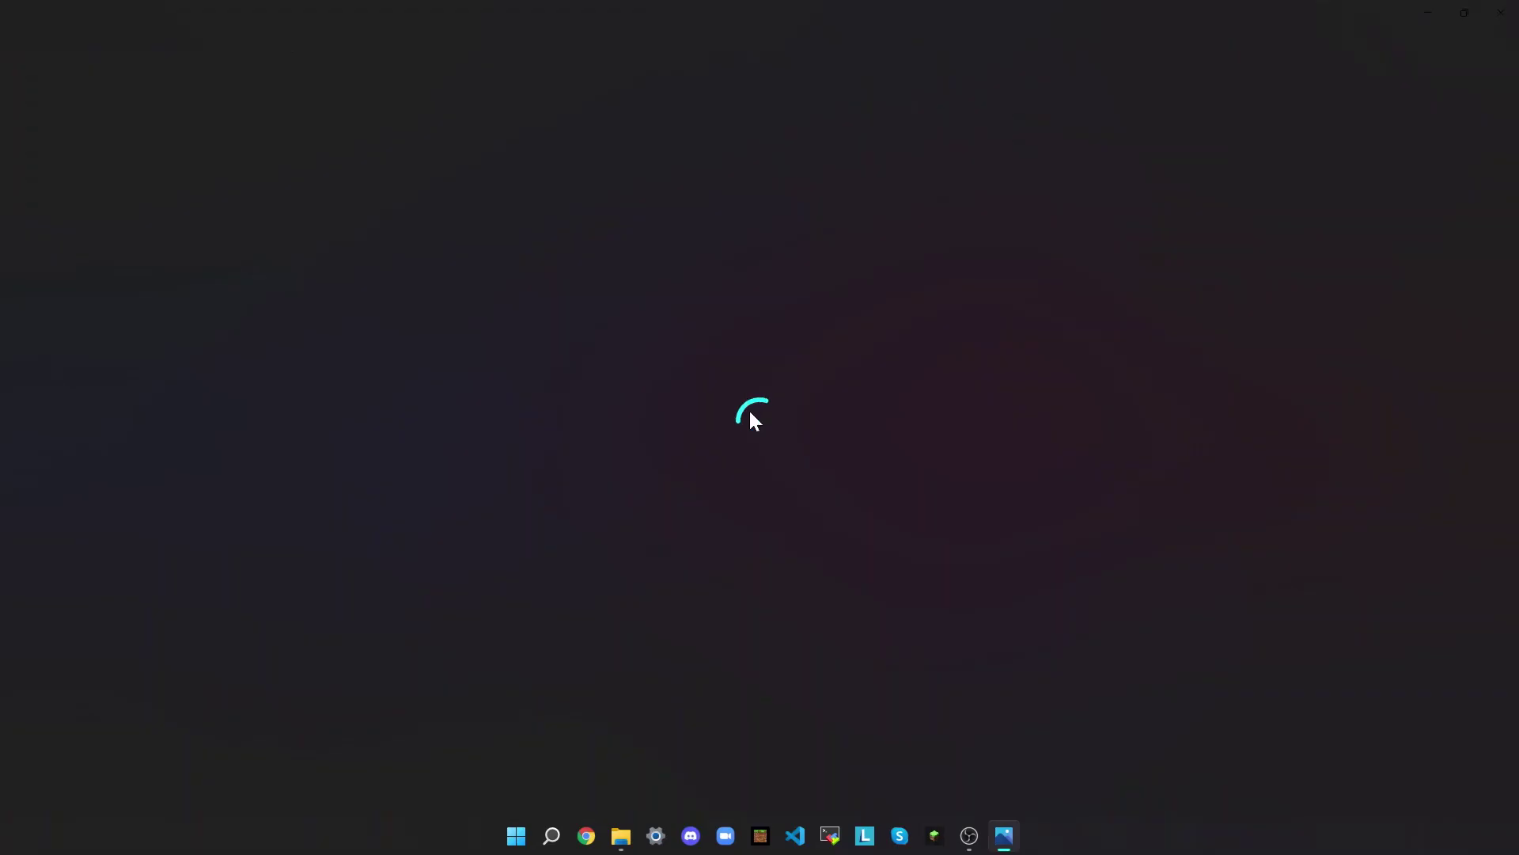
click(1501, 13)
click(778, 94)
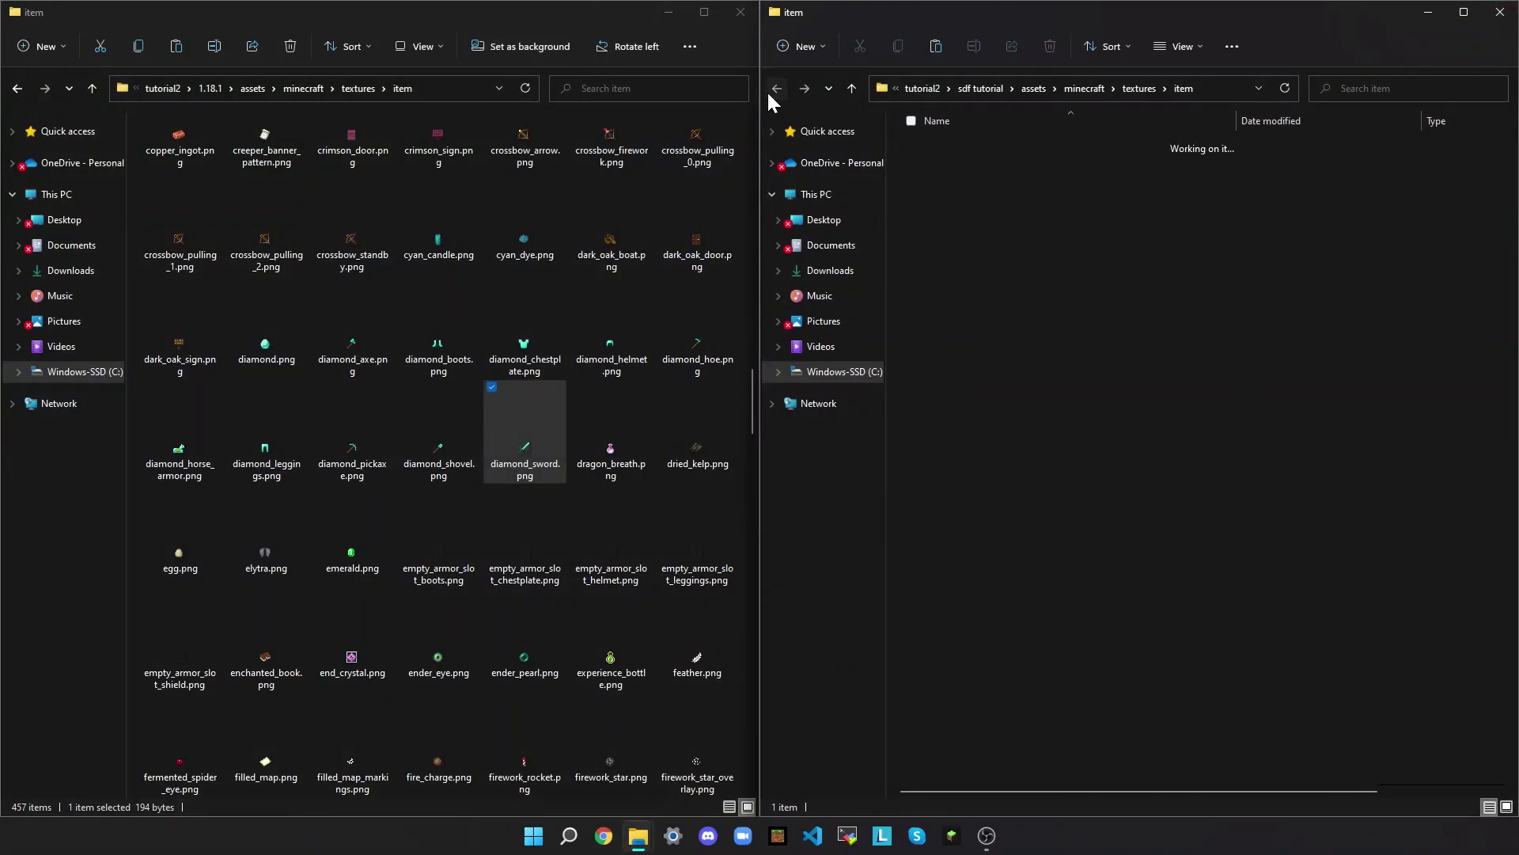
click(16, 87)
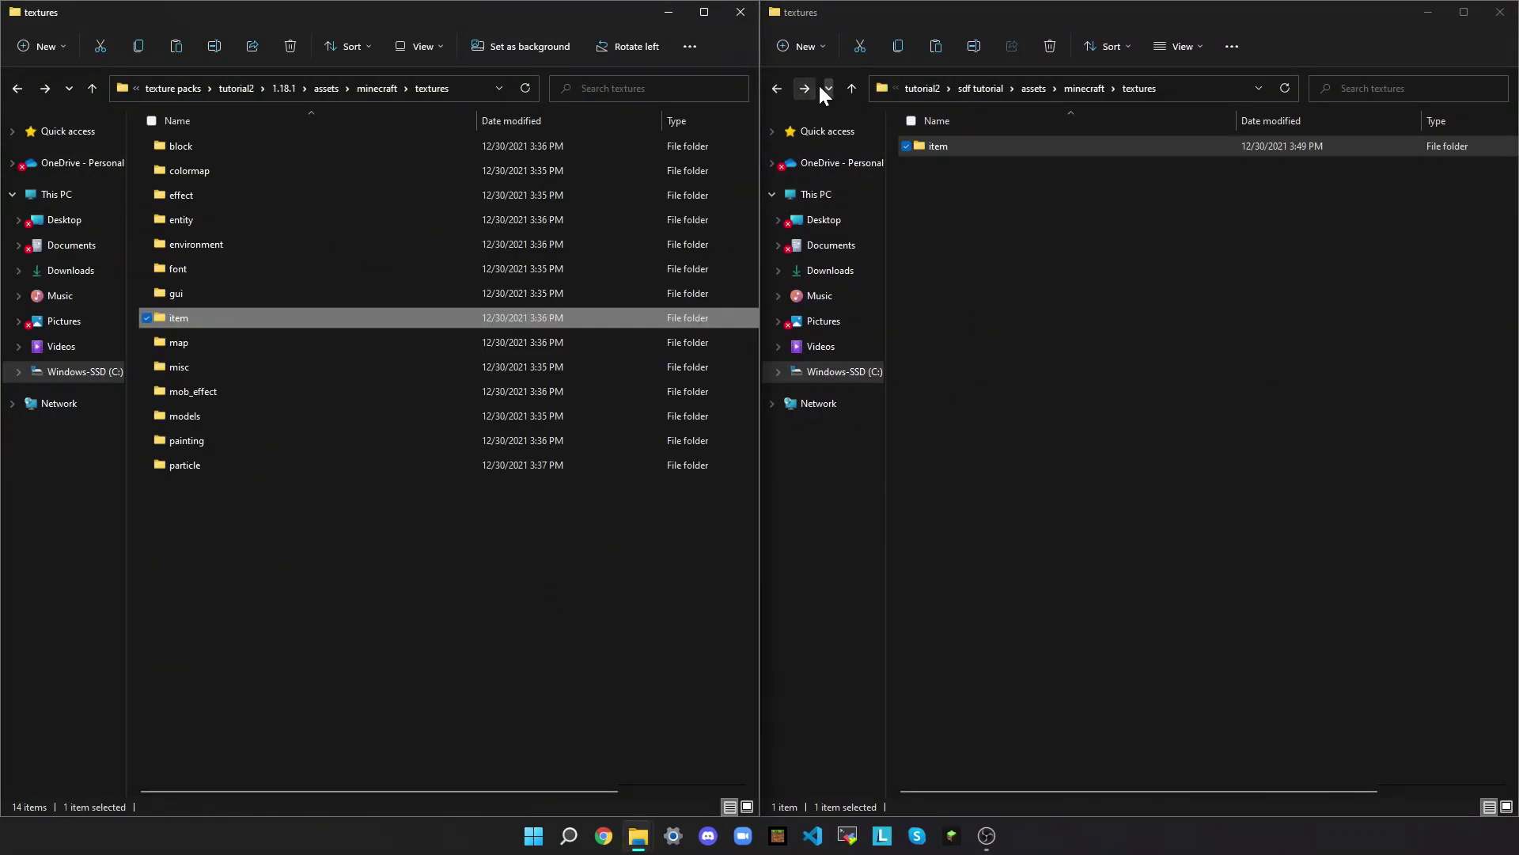
- Create a folder named block in the sdf tutorial pack's textures folder, matching the default assets
click(136, 567)
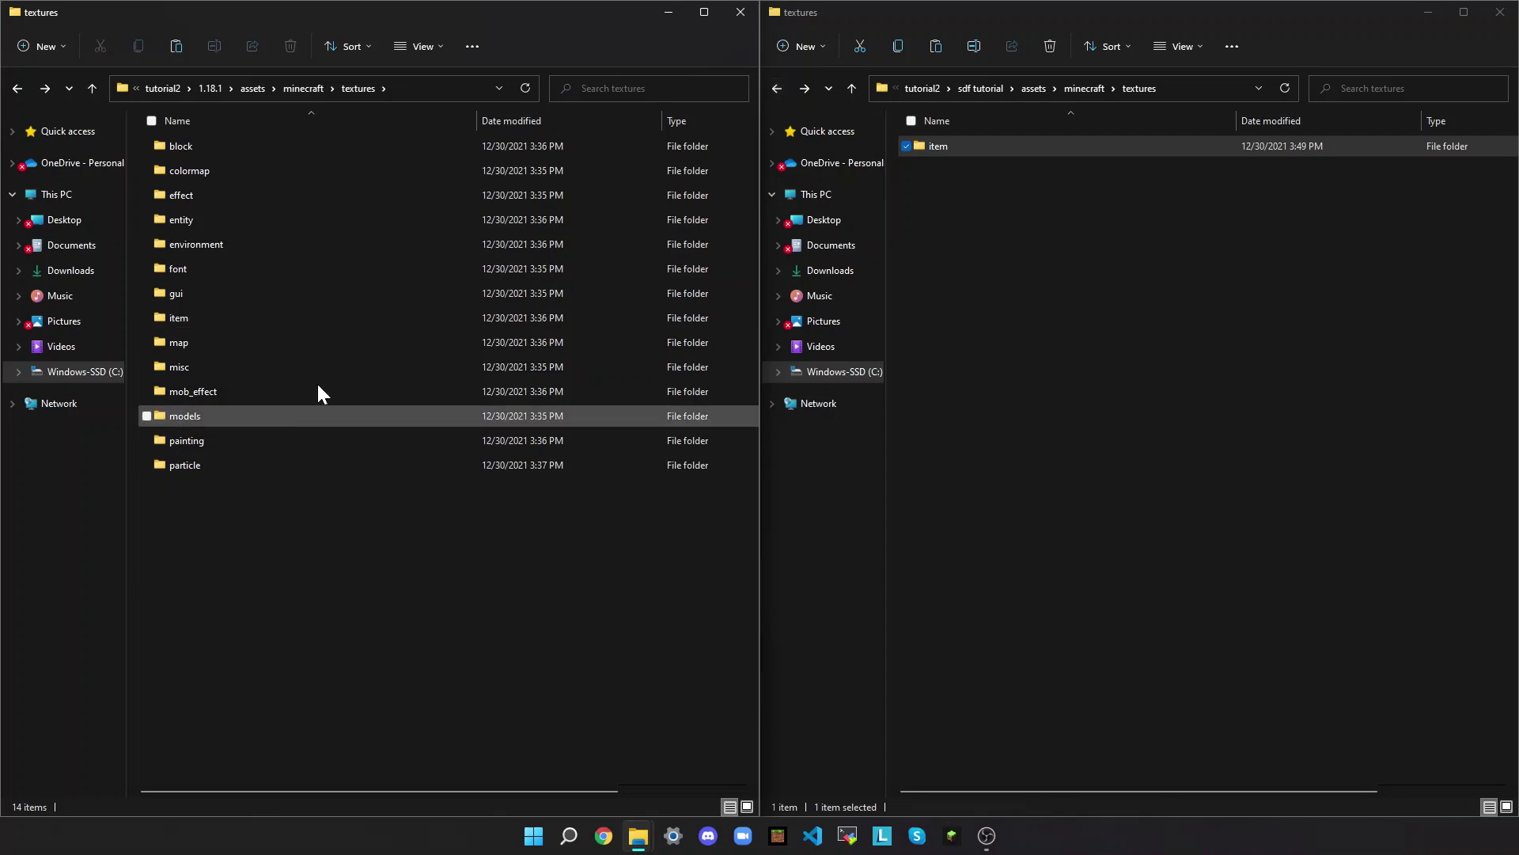
click(229, 146)
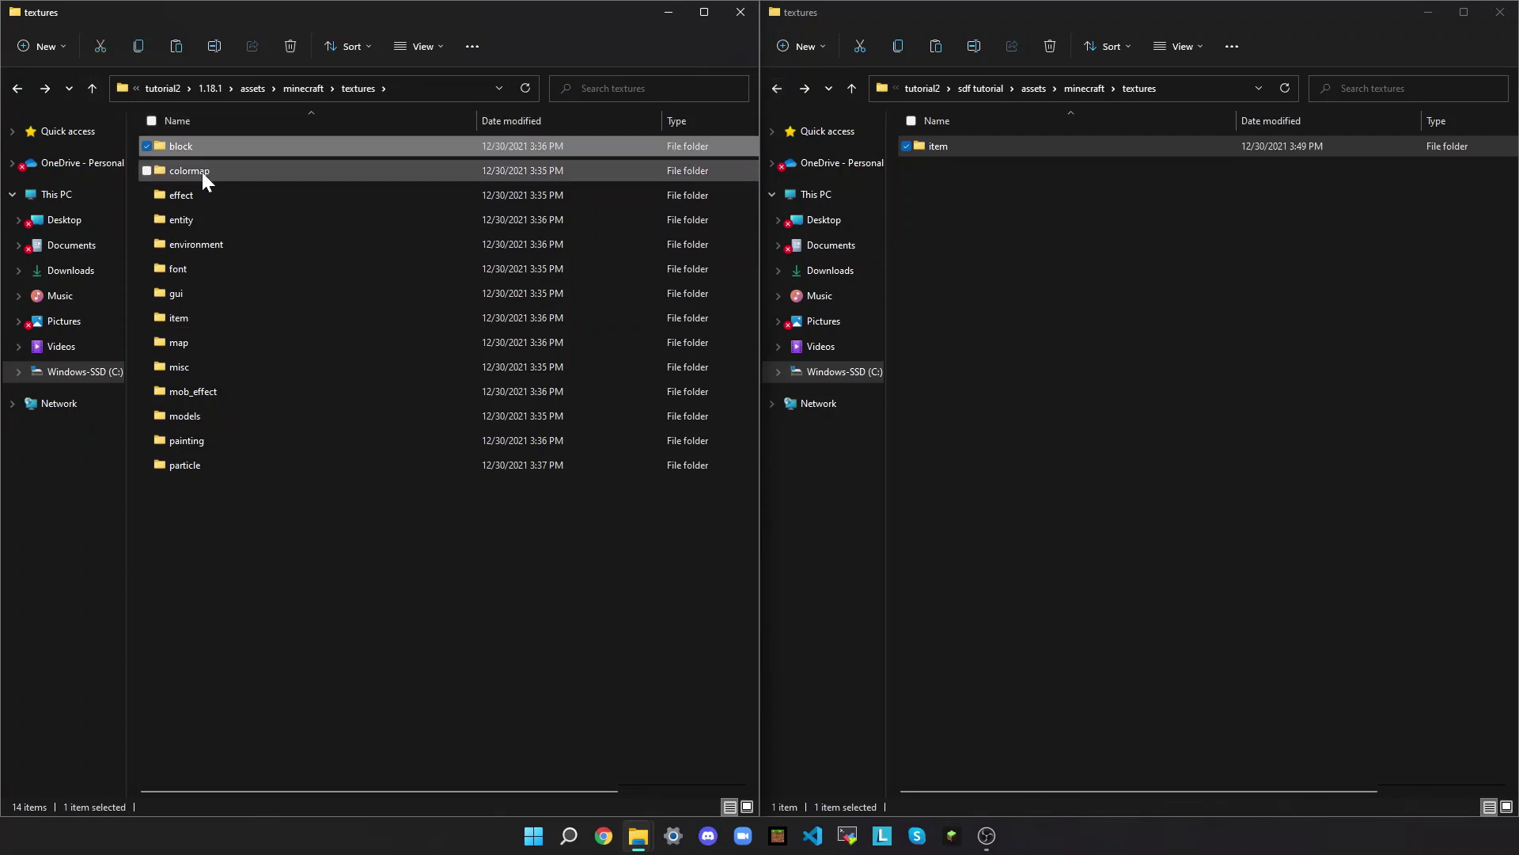
click(1247, 356)
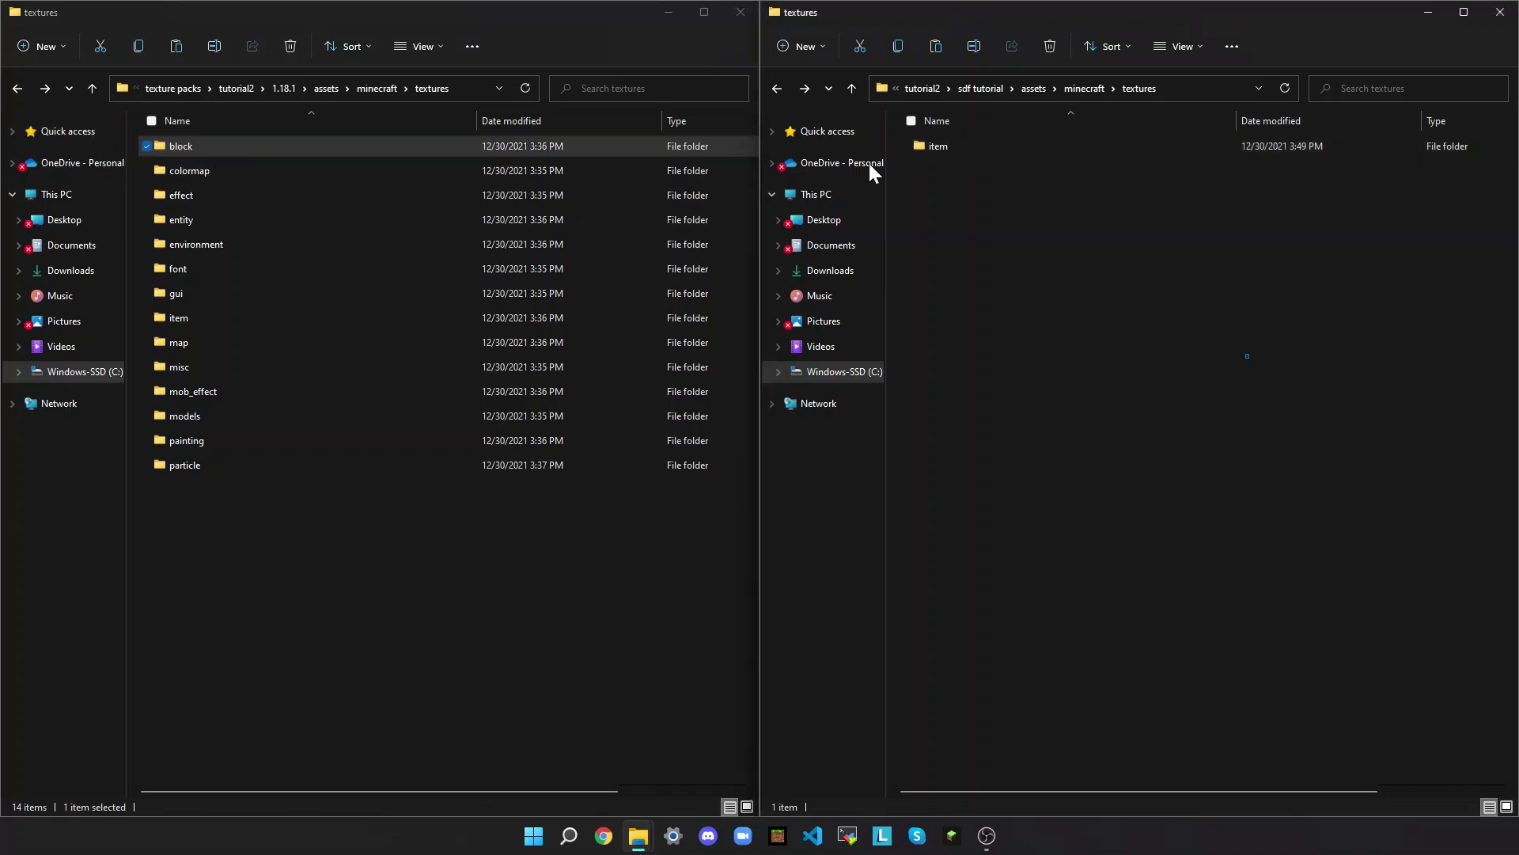
click(800, 46)
click(851, 78)
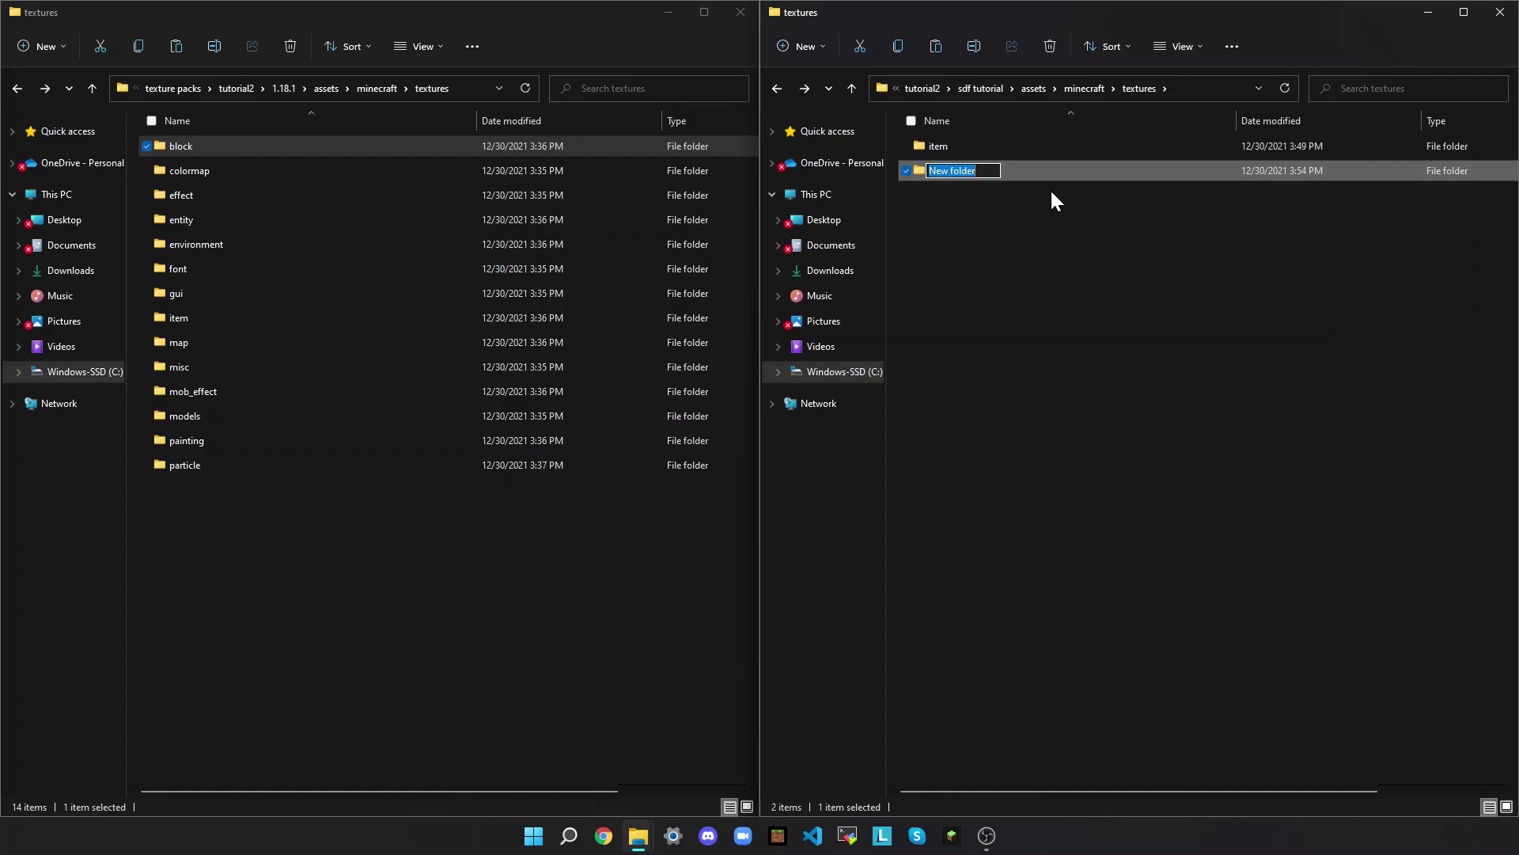
text(block)
key(Return)
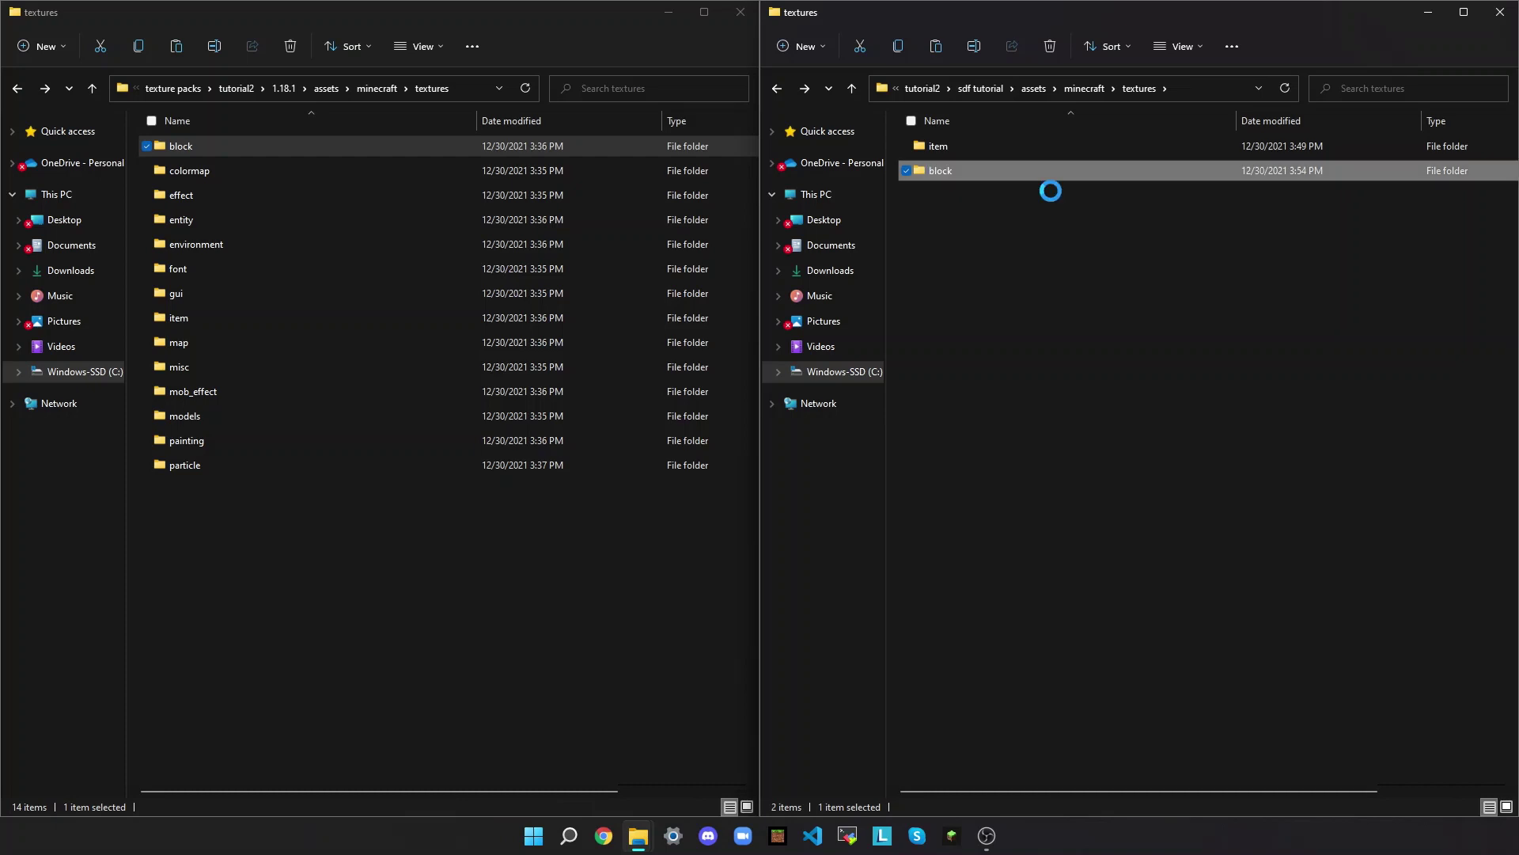
- Open the block folder in both windows and browse the default block textures to dirt.png
click(215, 144)
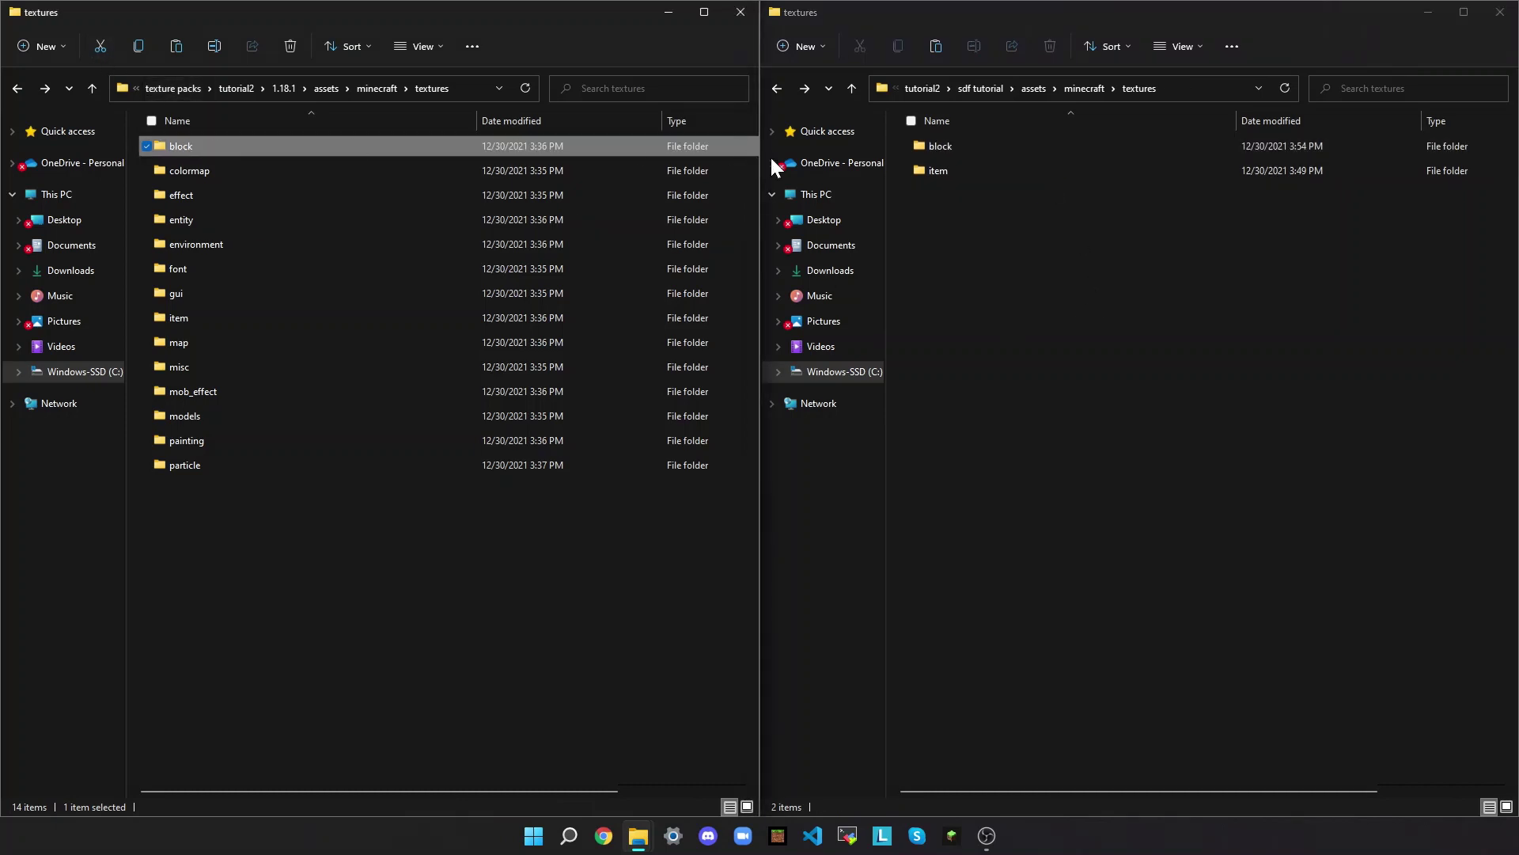
double_click(1001, 146)
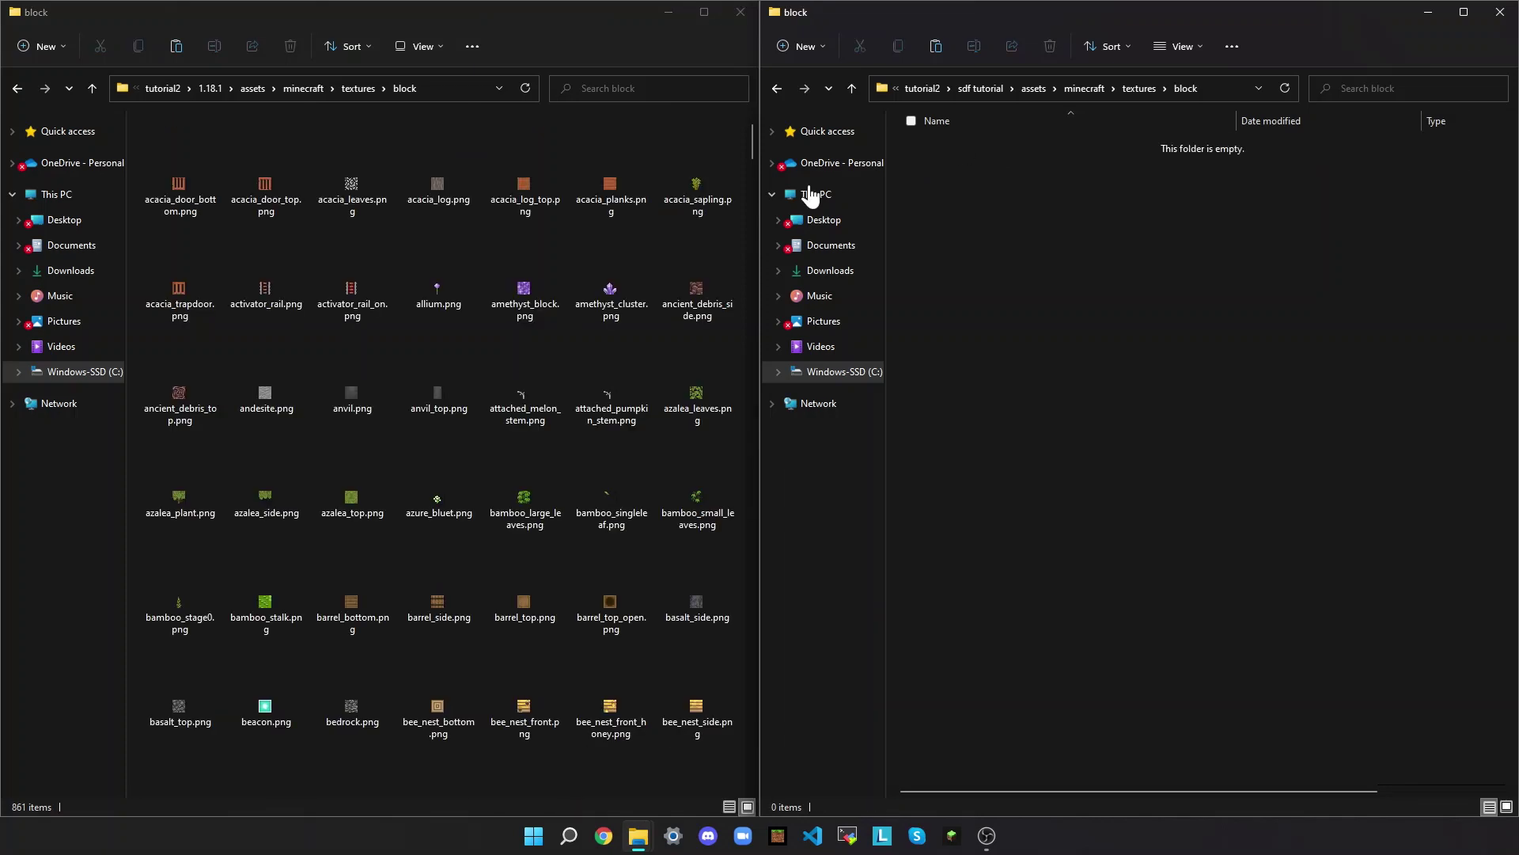
scroll(435, 459, down, 10)
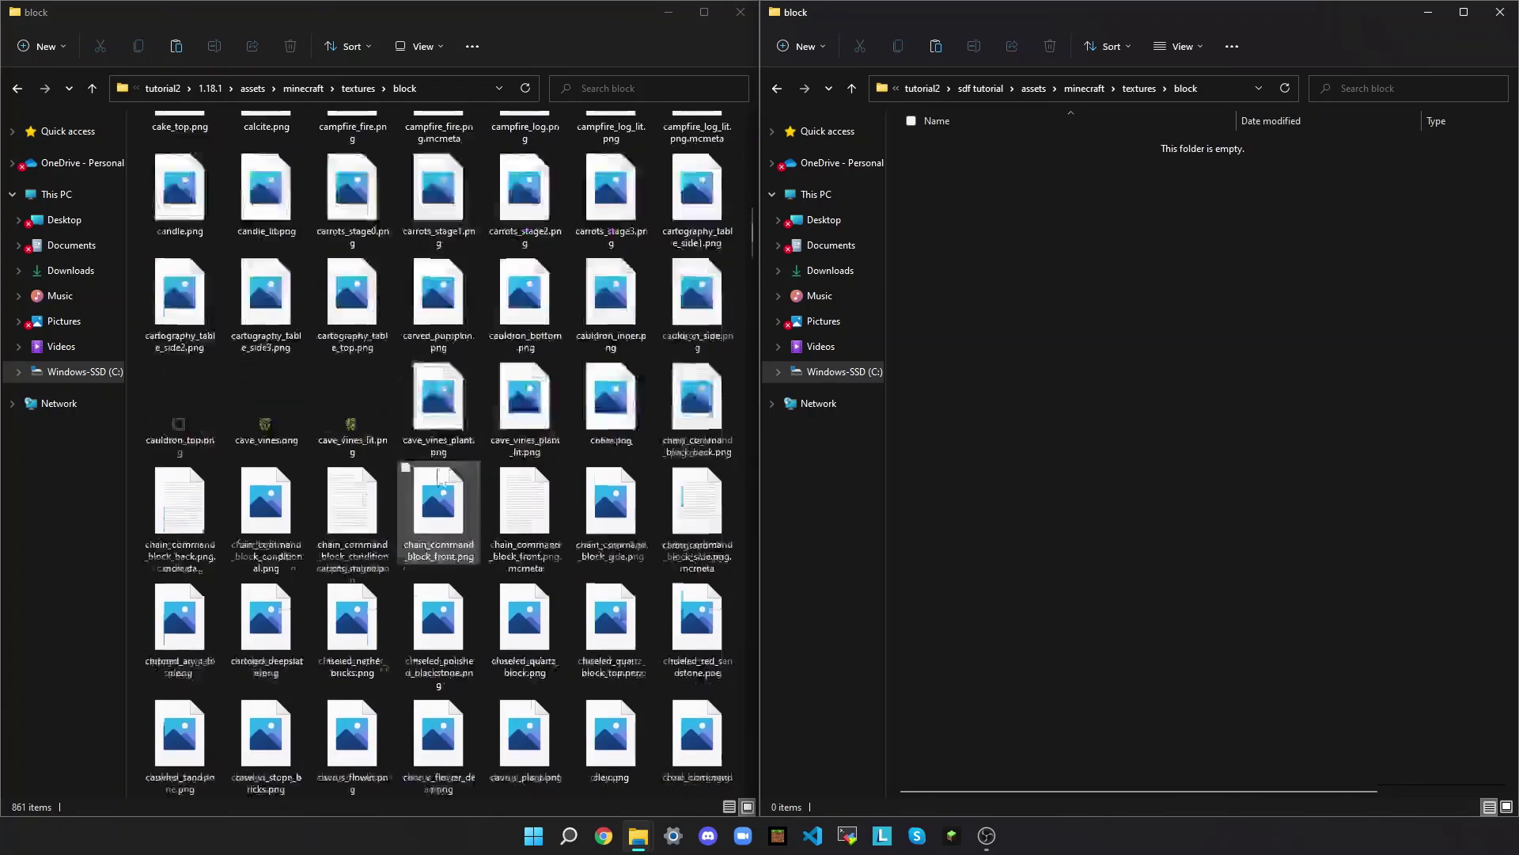
scroll(438, 476, down, 12)
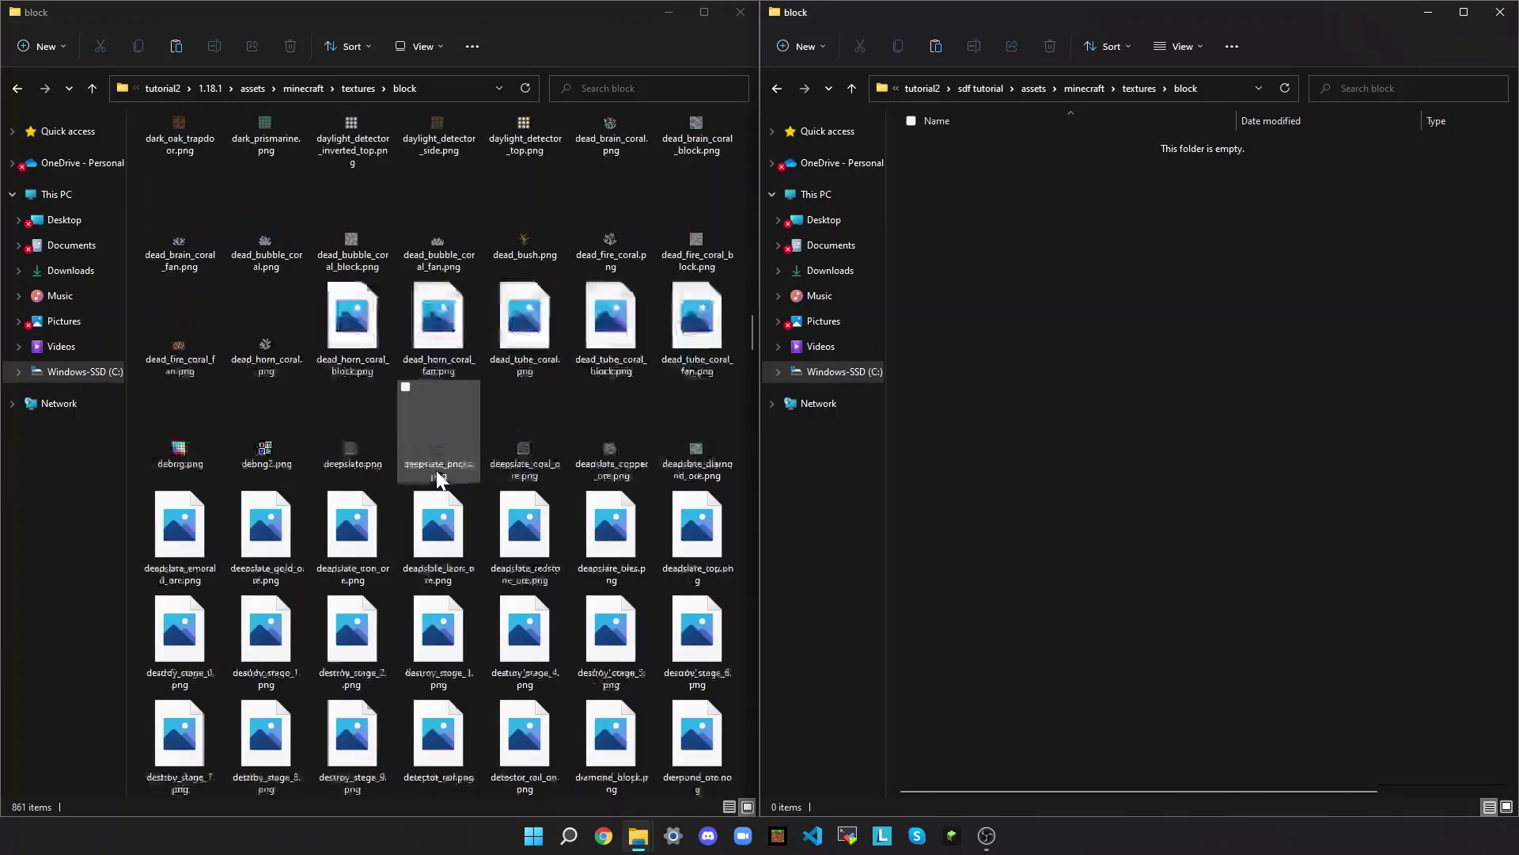
scroll(437, 475, up, 6)
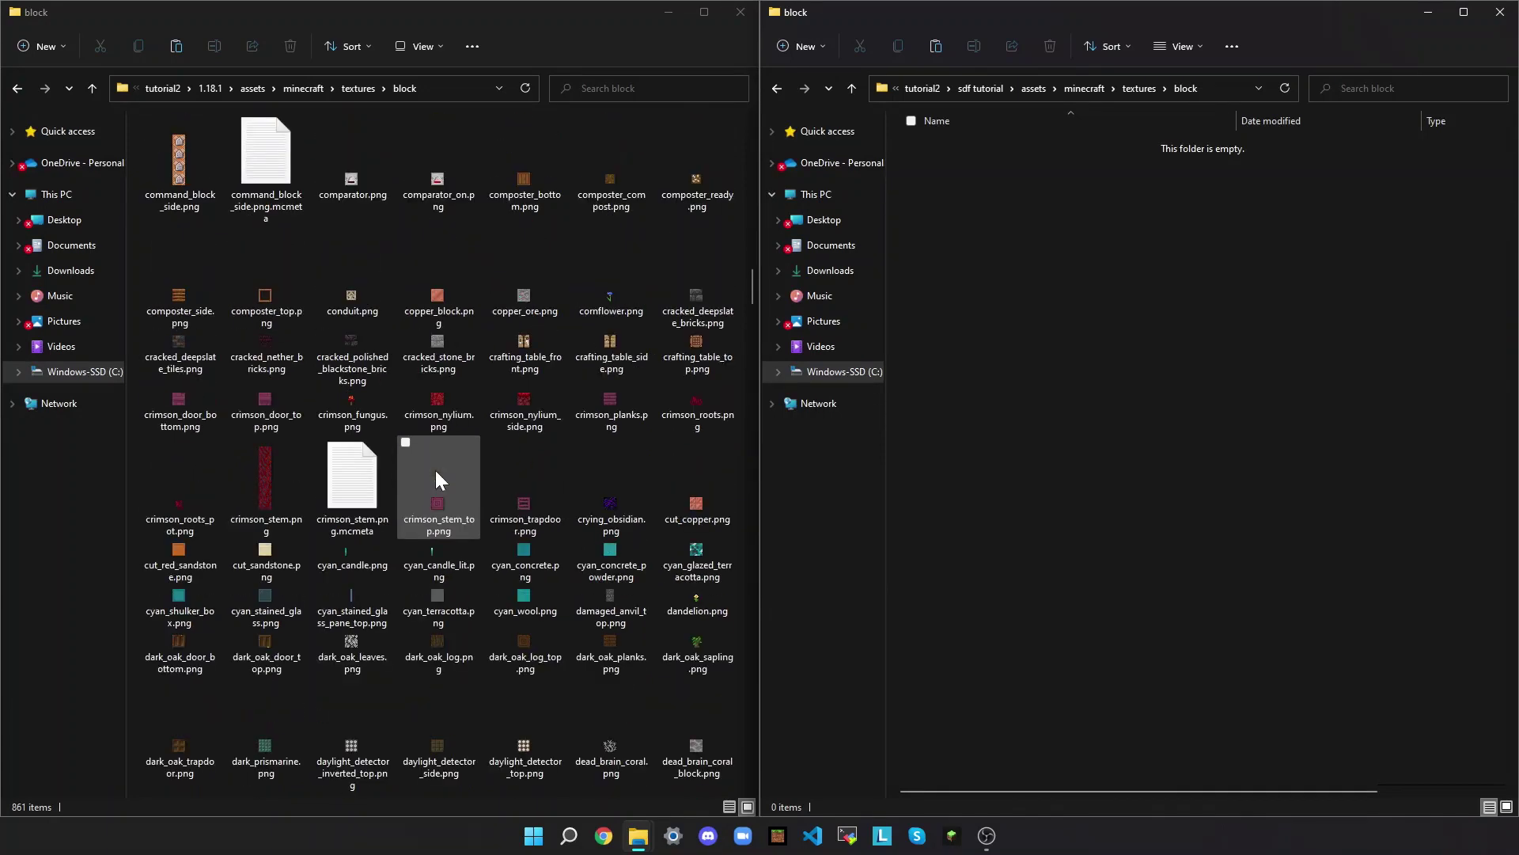
scroll(436, 470, up, 2)
scroll(444, 430, down, 5)
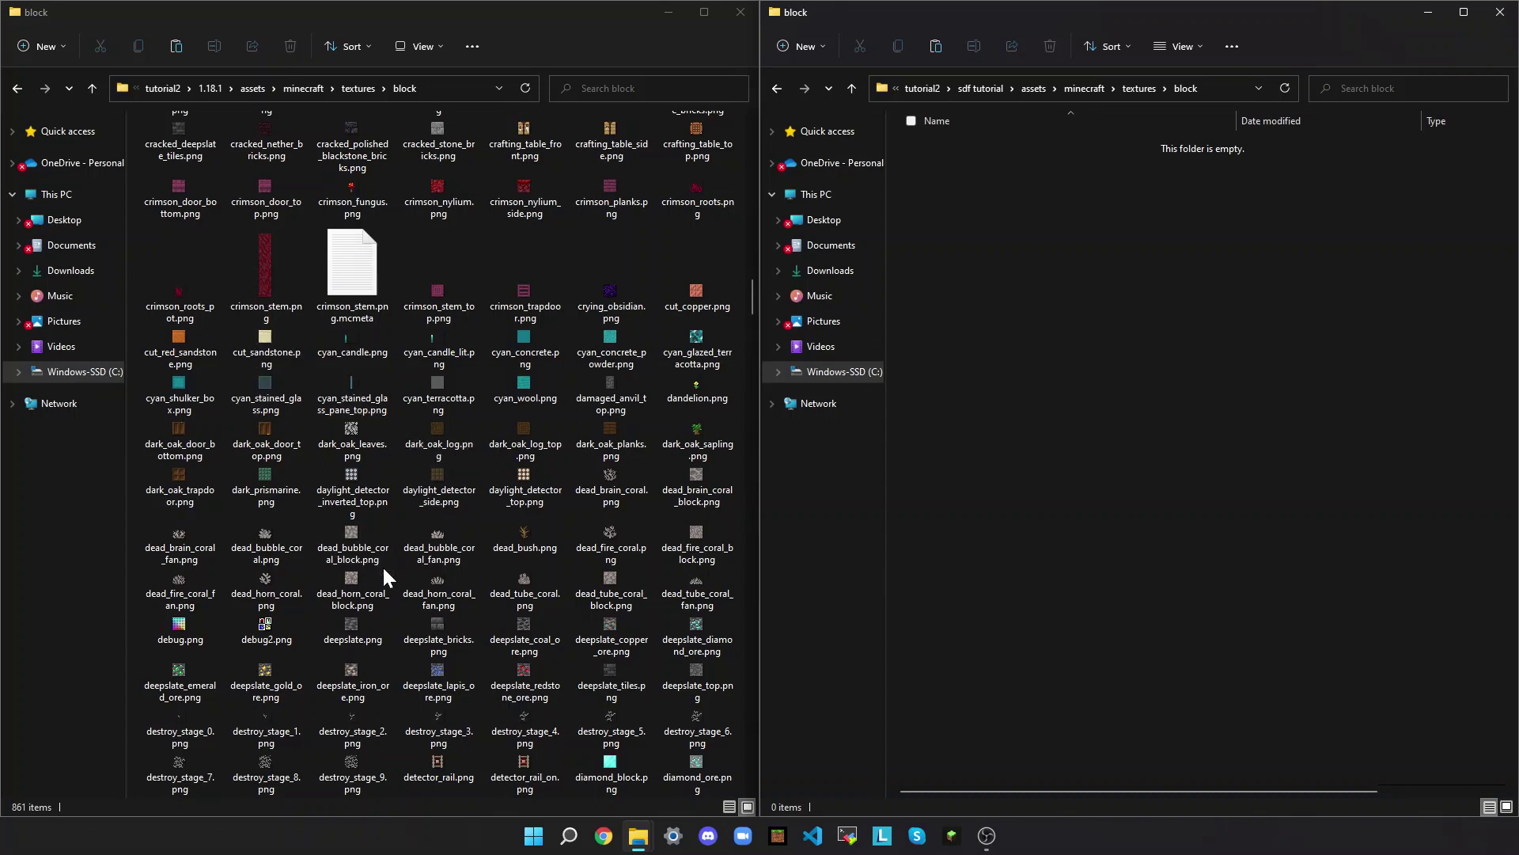
scroll(381, 564, down, 5)
scroll(383, 567, up, 1)
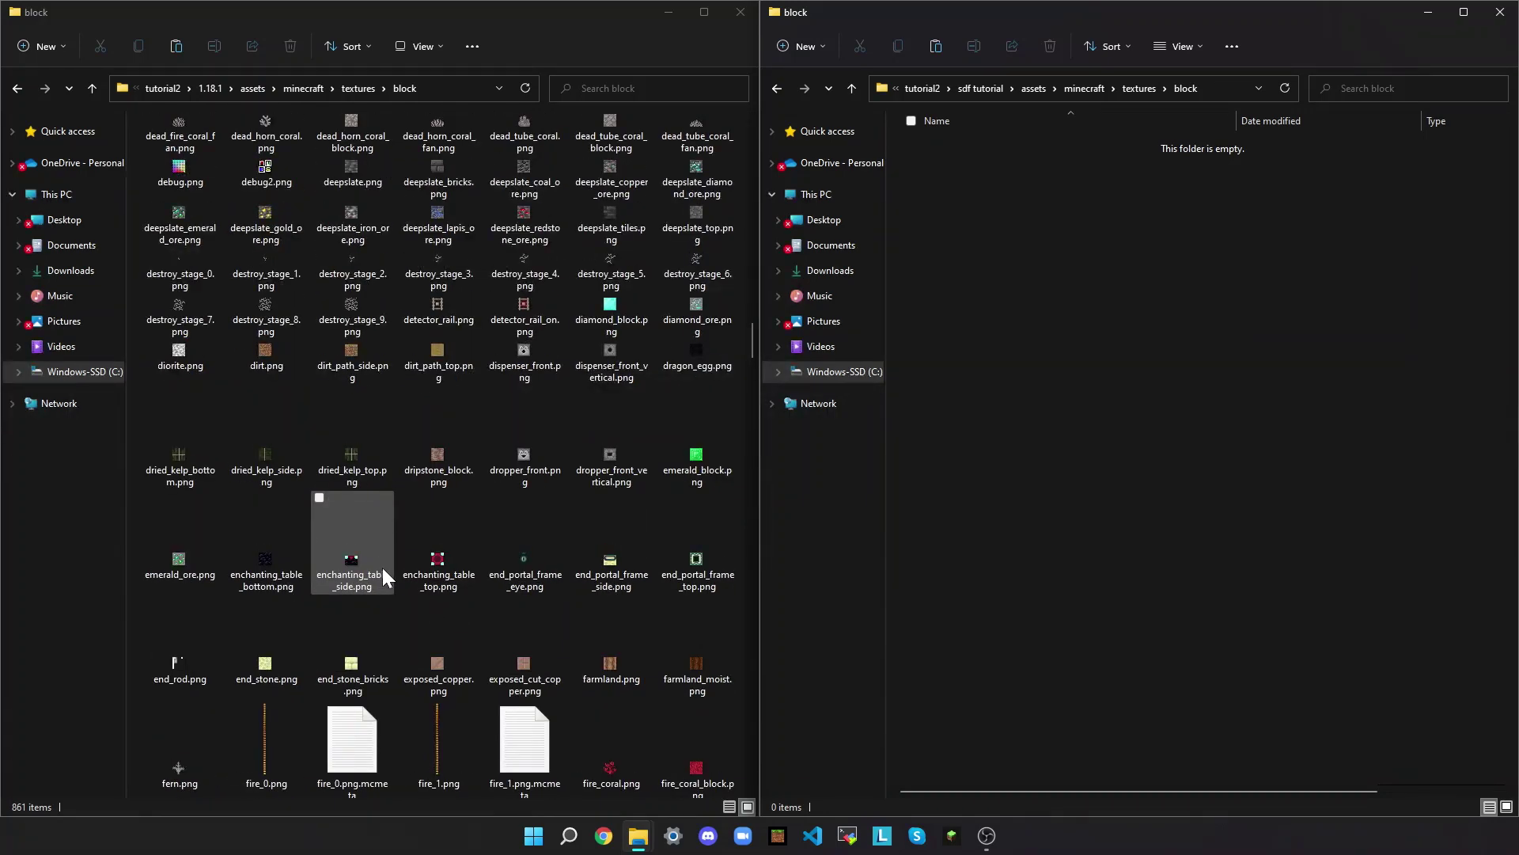
click(267, 368)
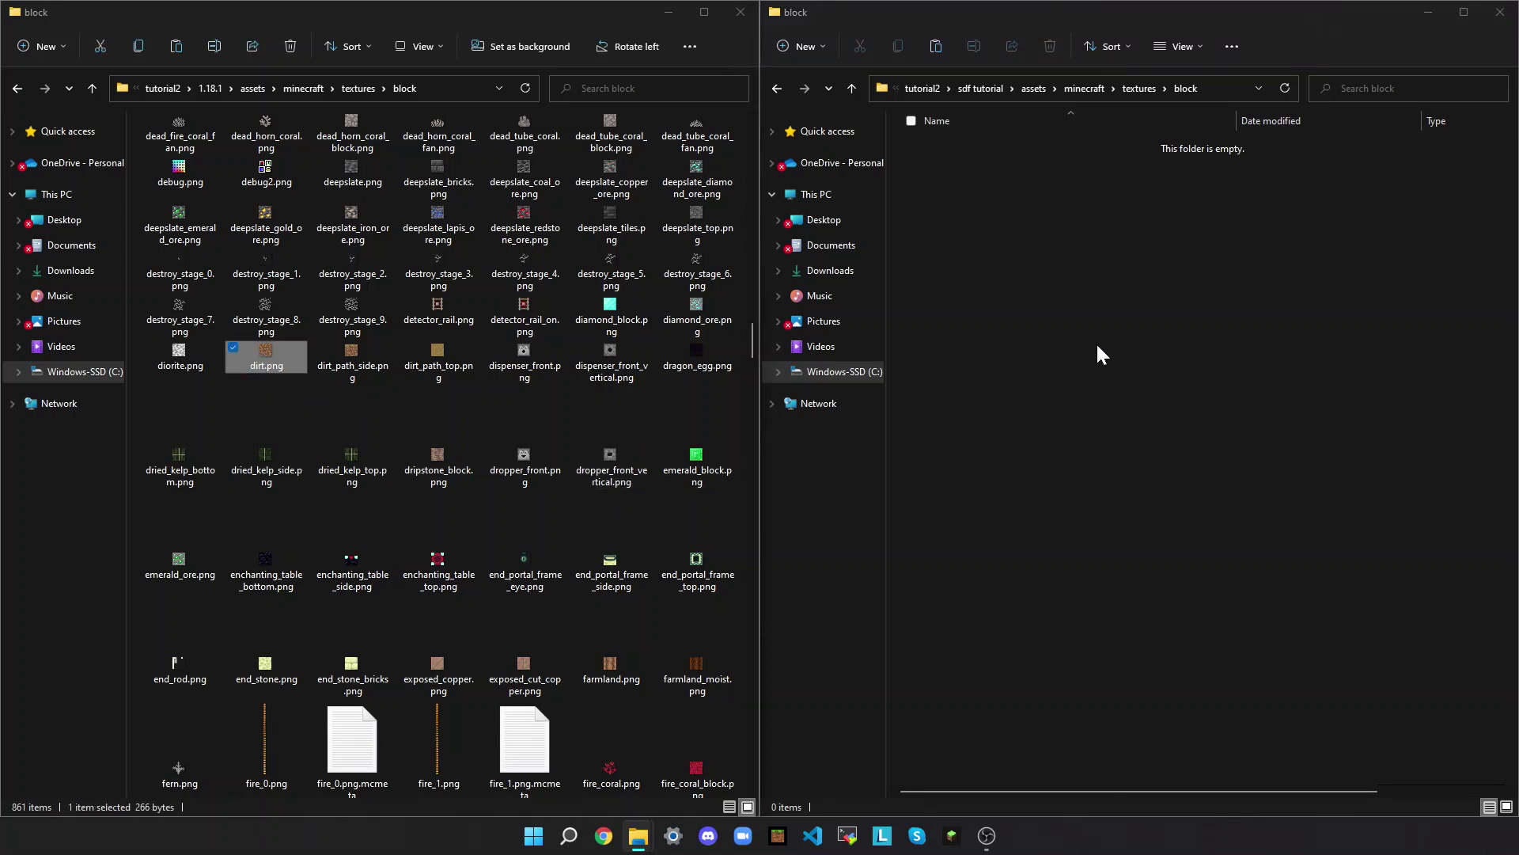
click(1165, 241)
key(ctrl+v)
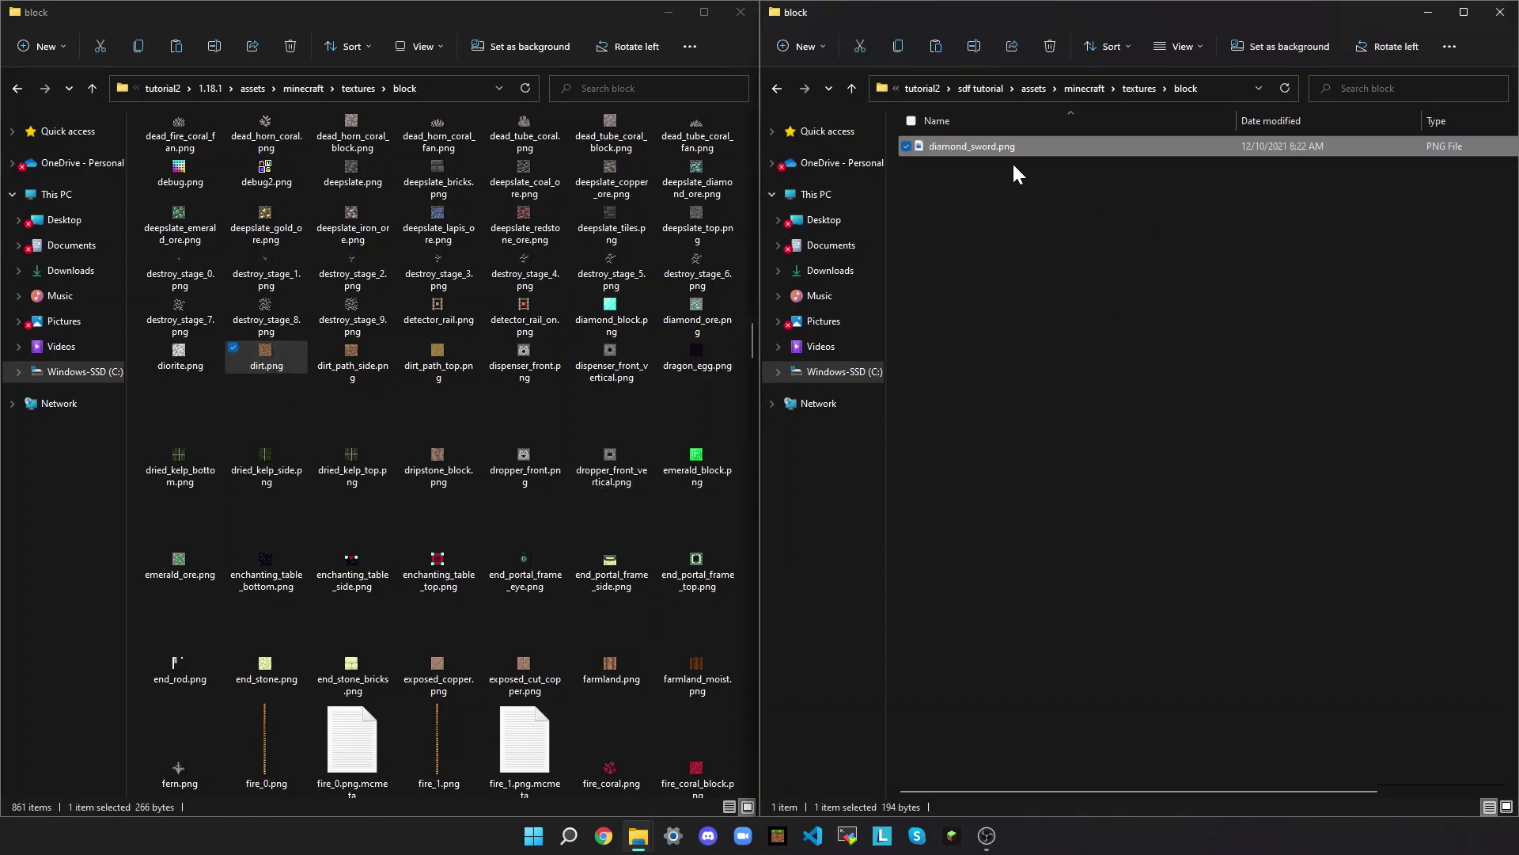
right_click(1006, 149)
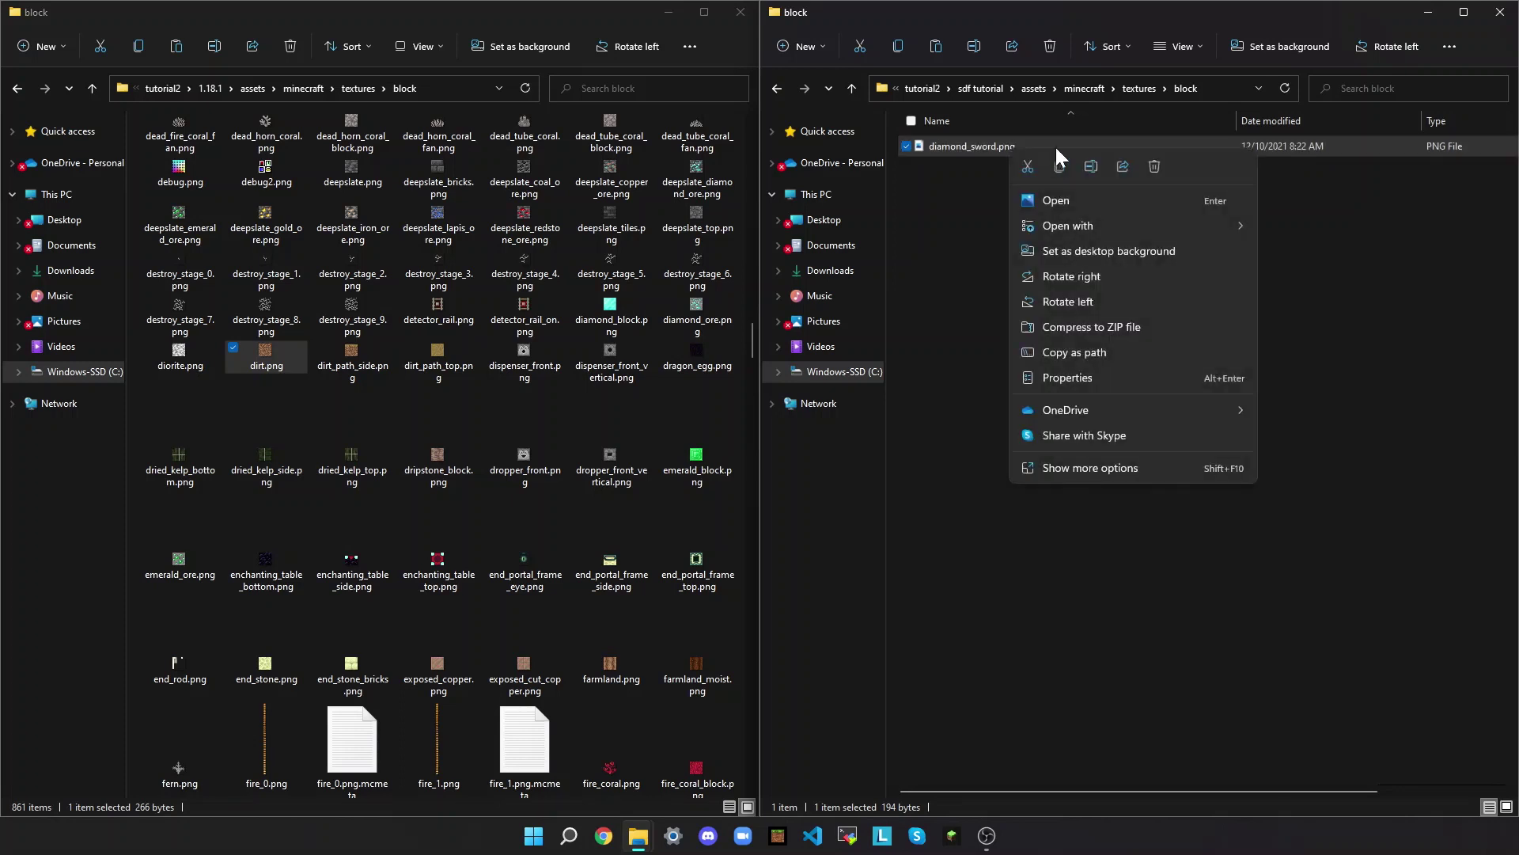
click(1166, 167)
- Copy dirt.png from the default 1.18.1 block folder into the sdf tutorial pack's block folder
click(247, 364)
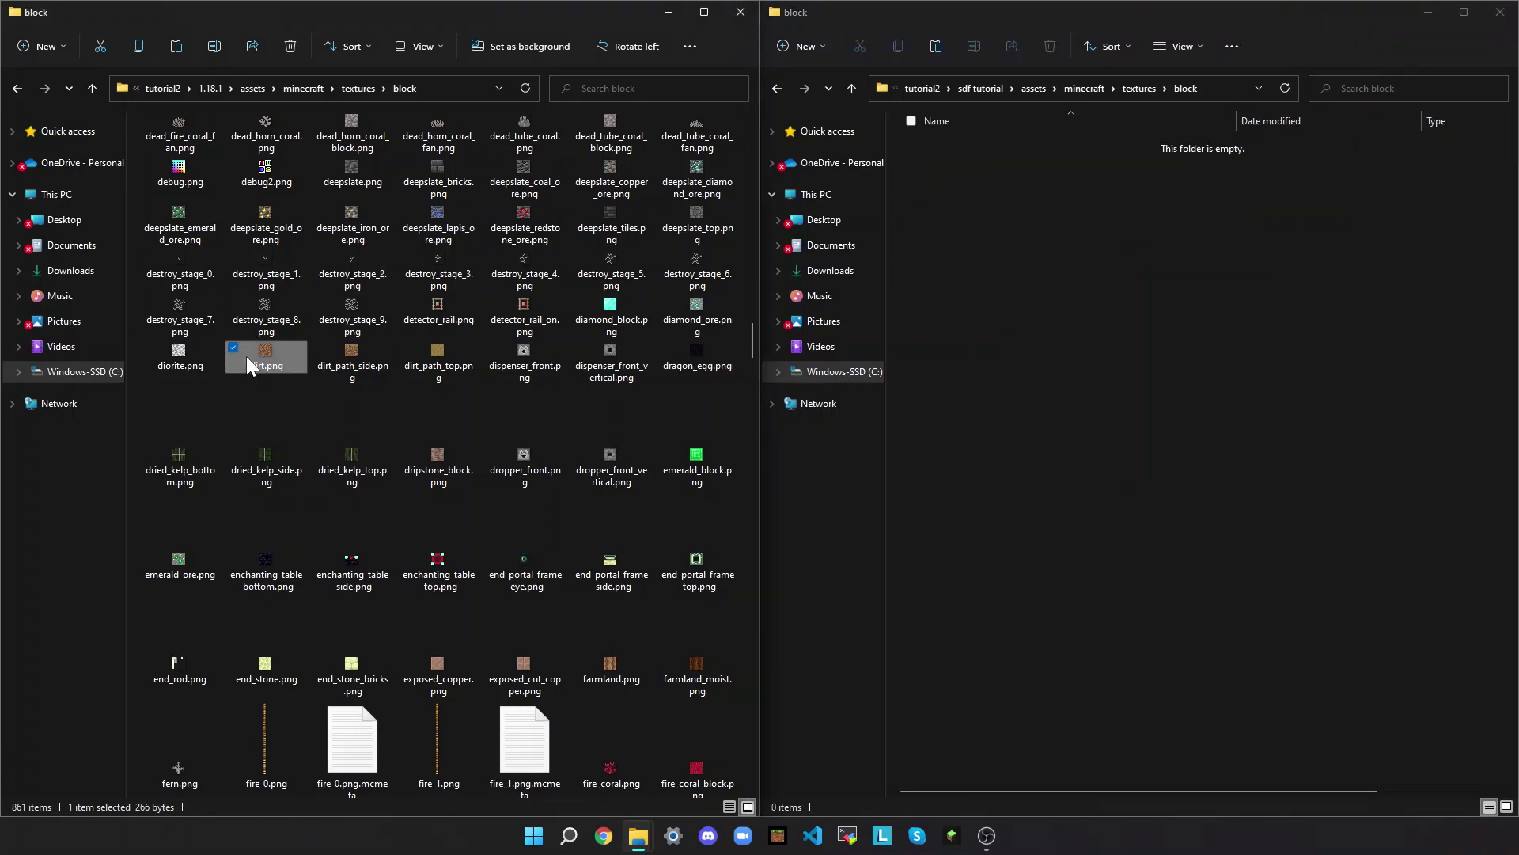
click(952, 263)
key(ctrl+v)
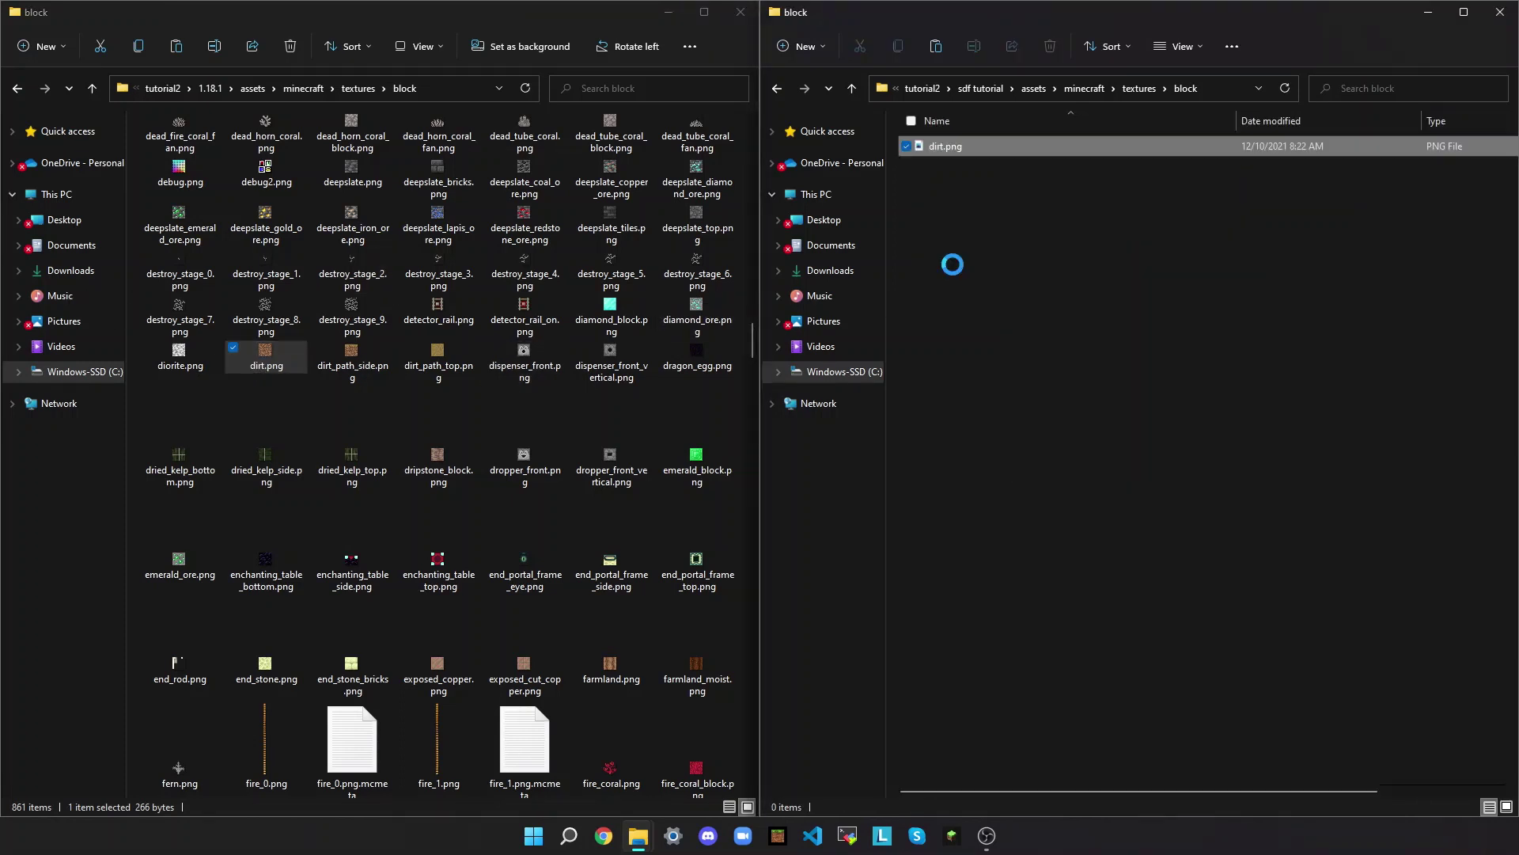
- Rename the pack's copy of dirt.png to san.png
click(967, 150)
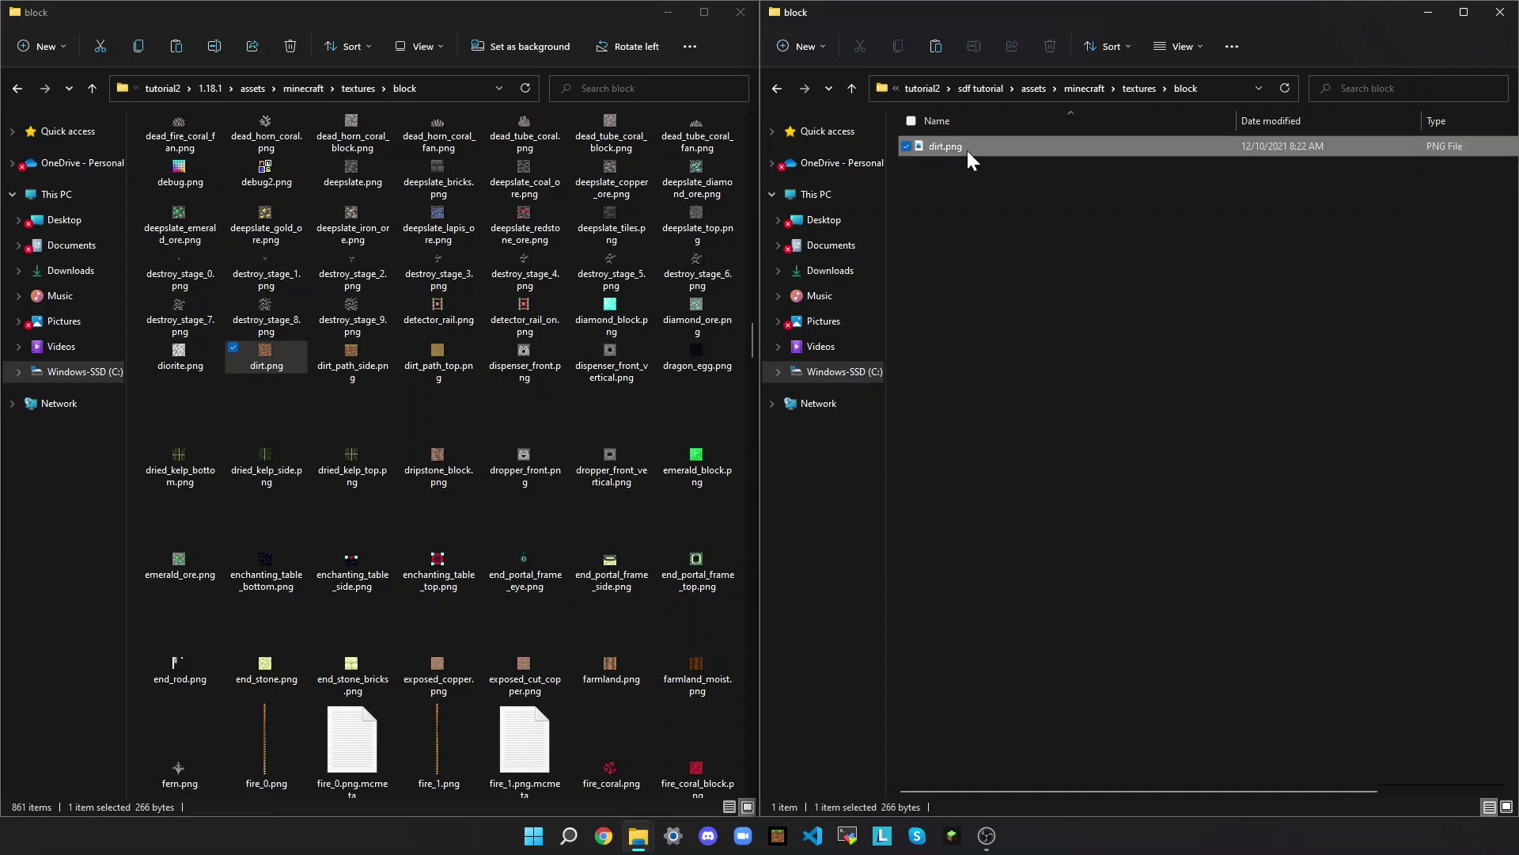
right_click(1157, 150)
click(1054, 169)
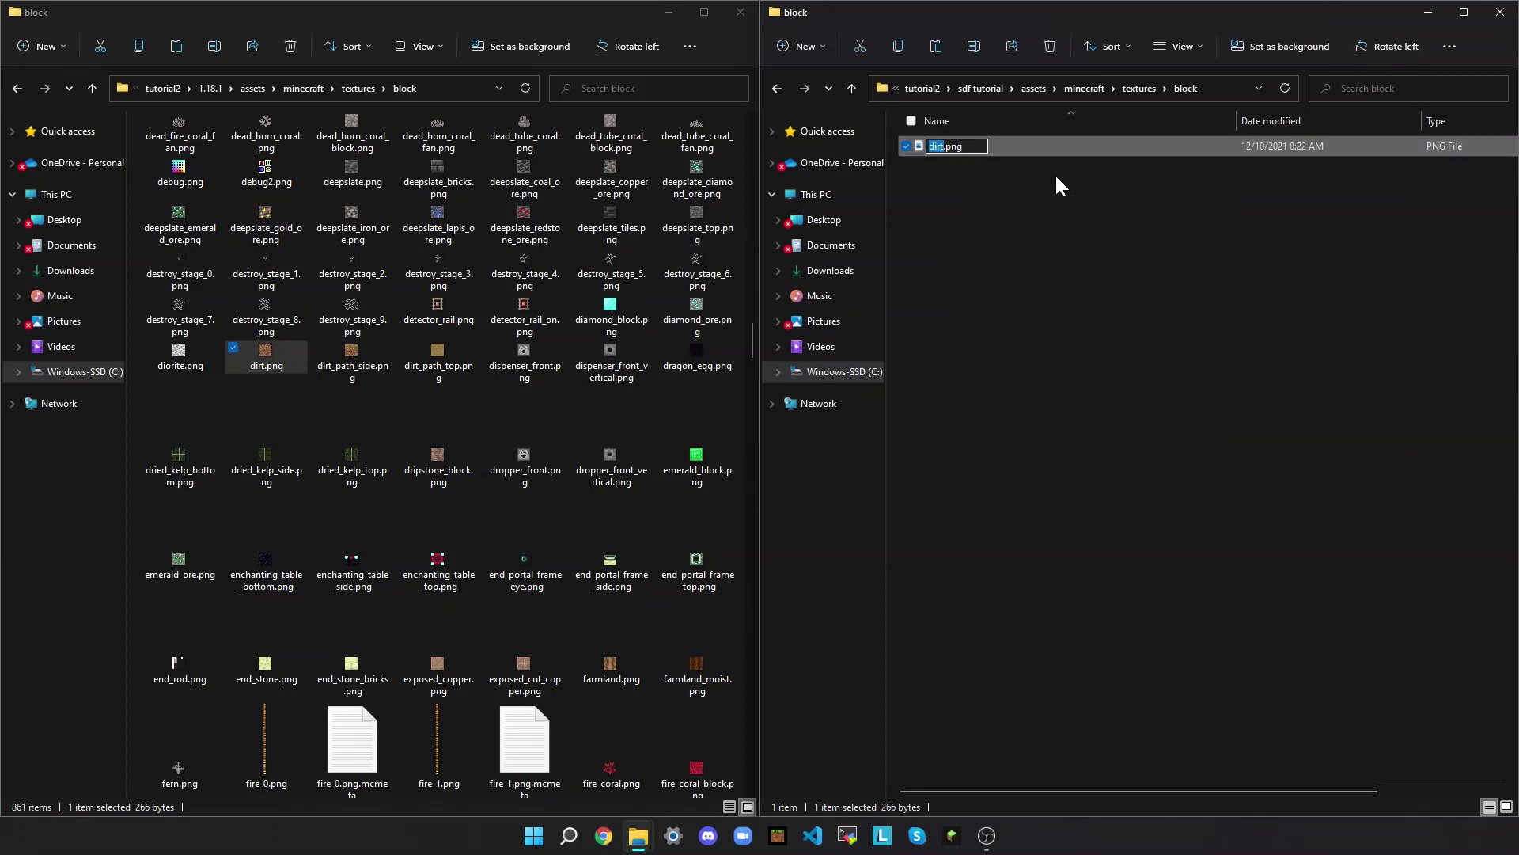
text(san)
click(1132, 281)
- Find sand.png among the default block textures and copy it into the sdf tutorial pack's block folder
scroll(581, 481, down, 15)
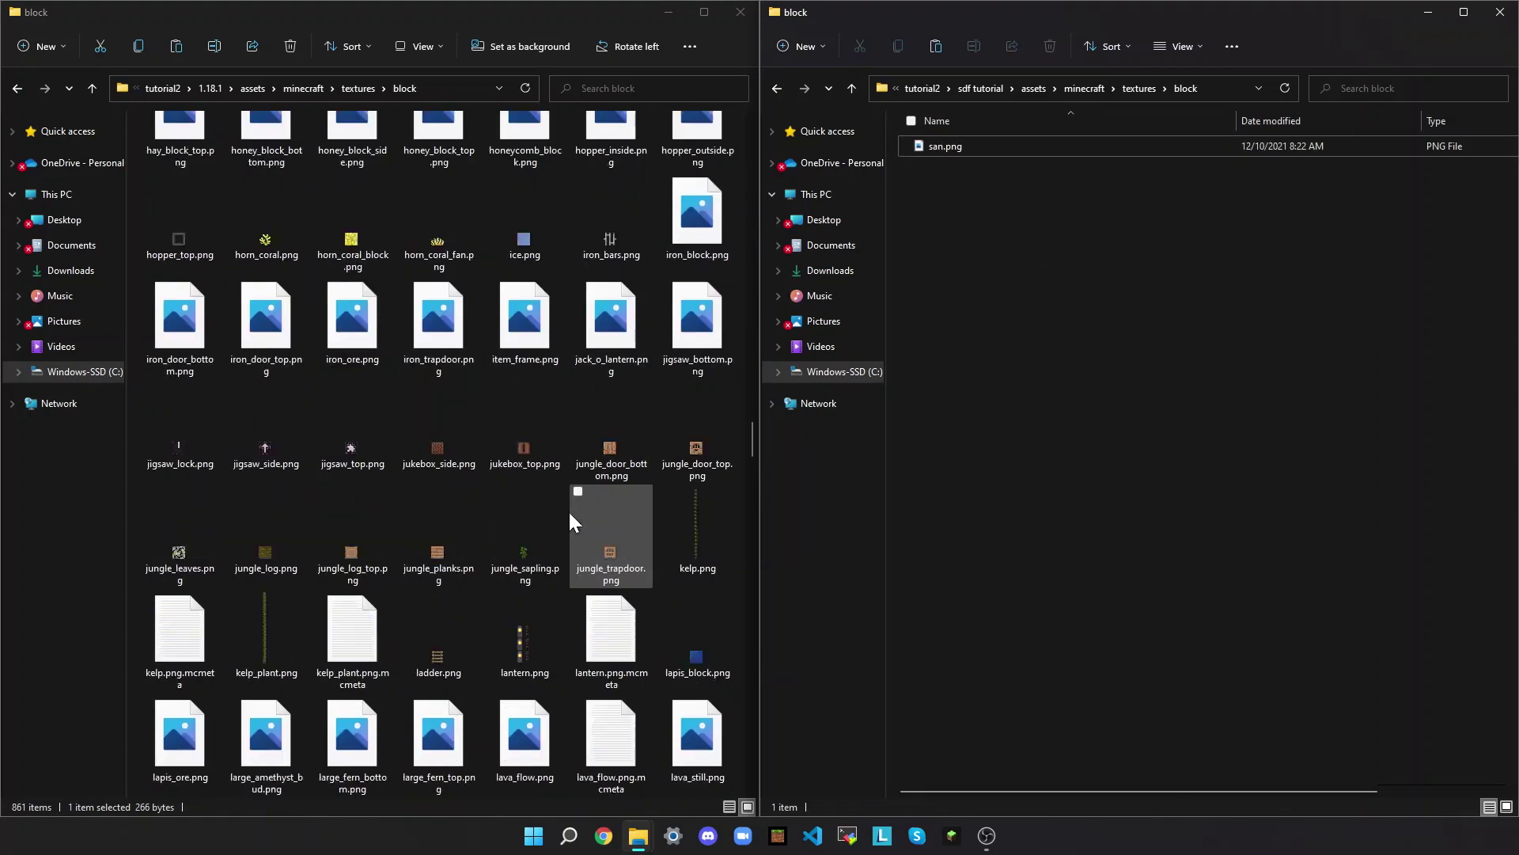
scroll(574, 522, down, 20)
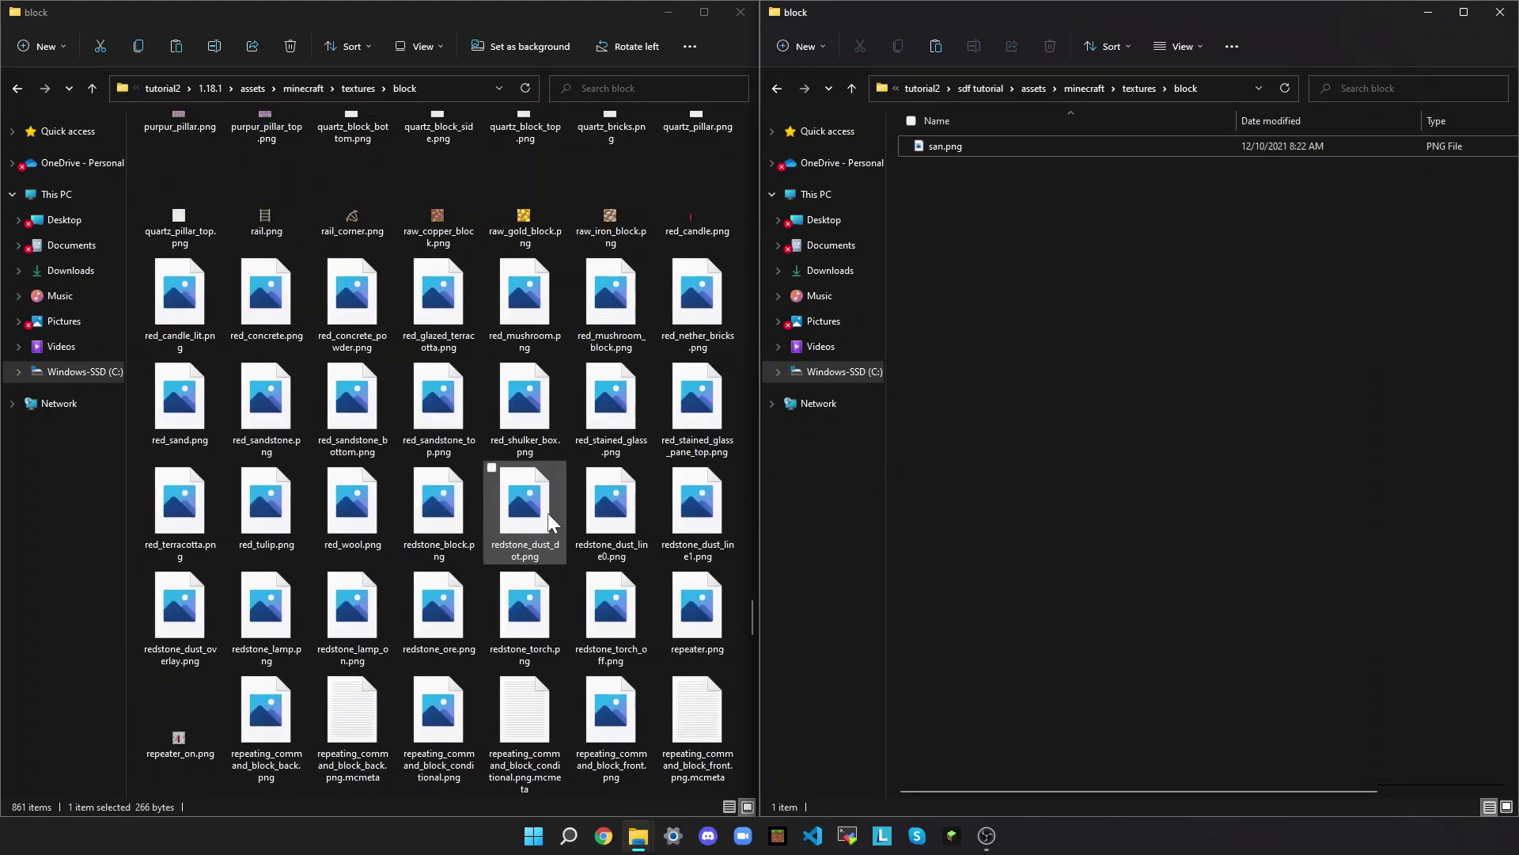
scroll(547, 510, down, 20)
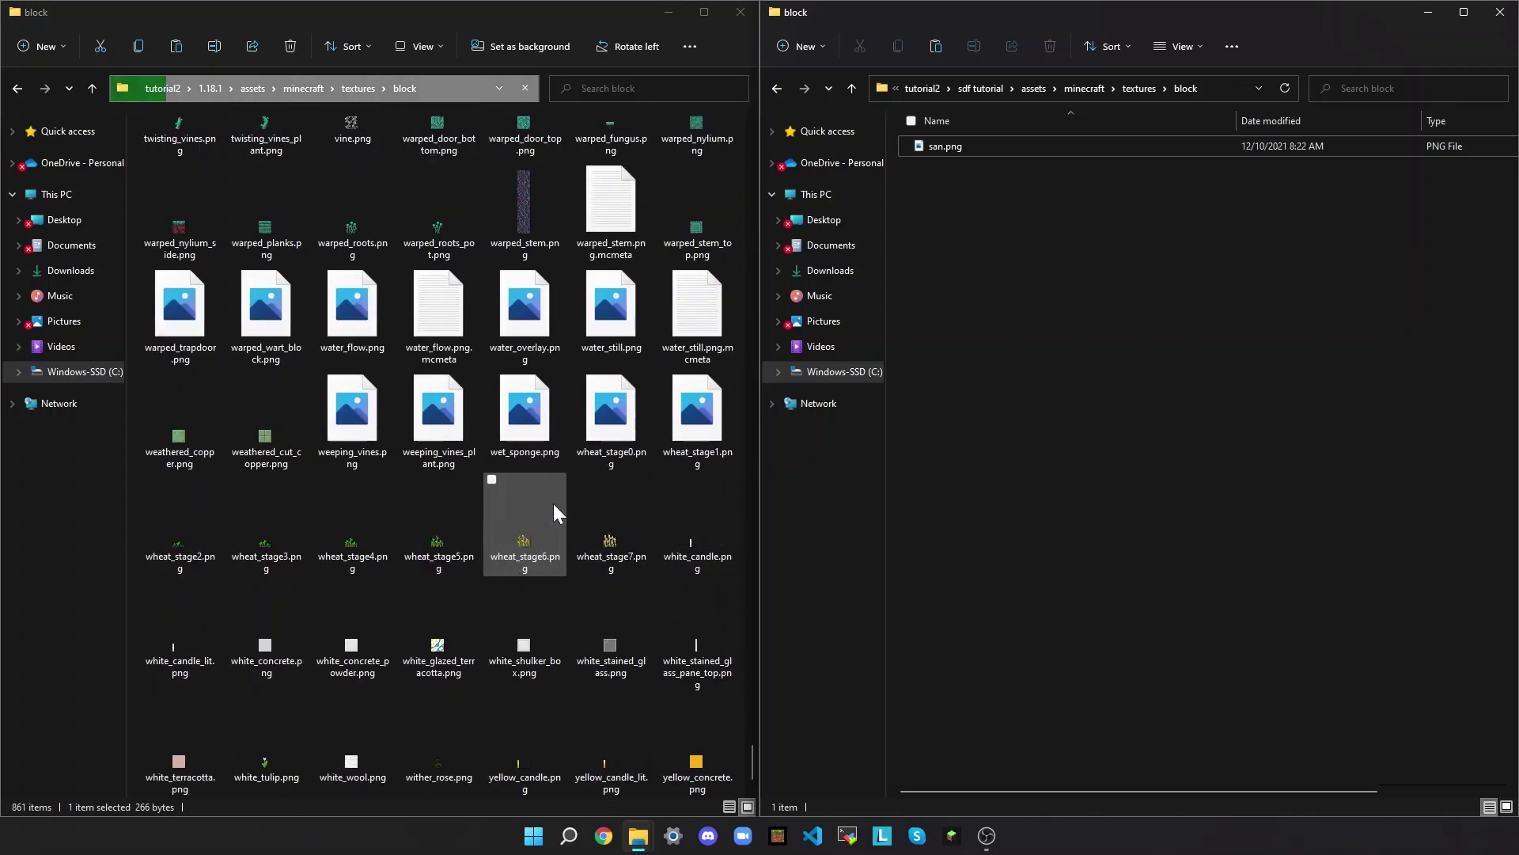
scroll(553, 503, up, 20)
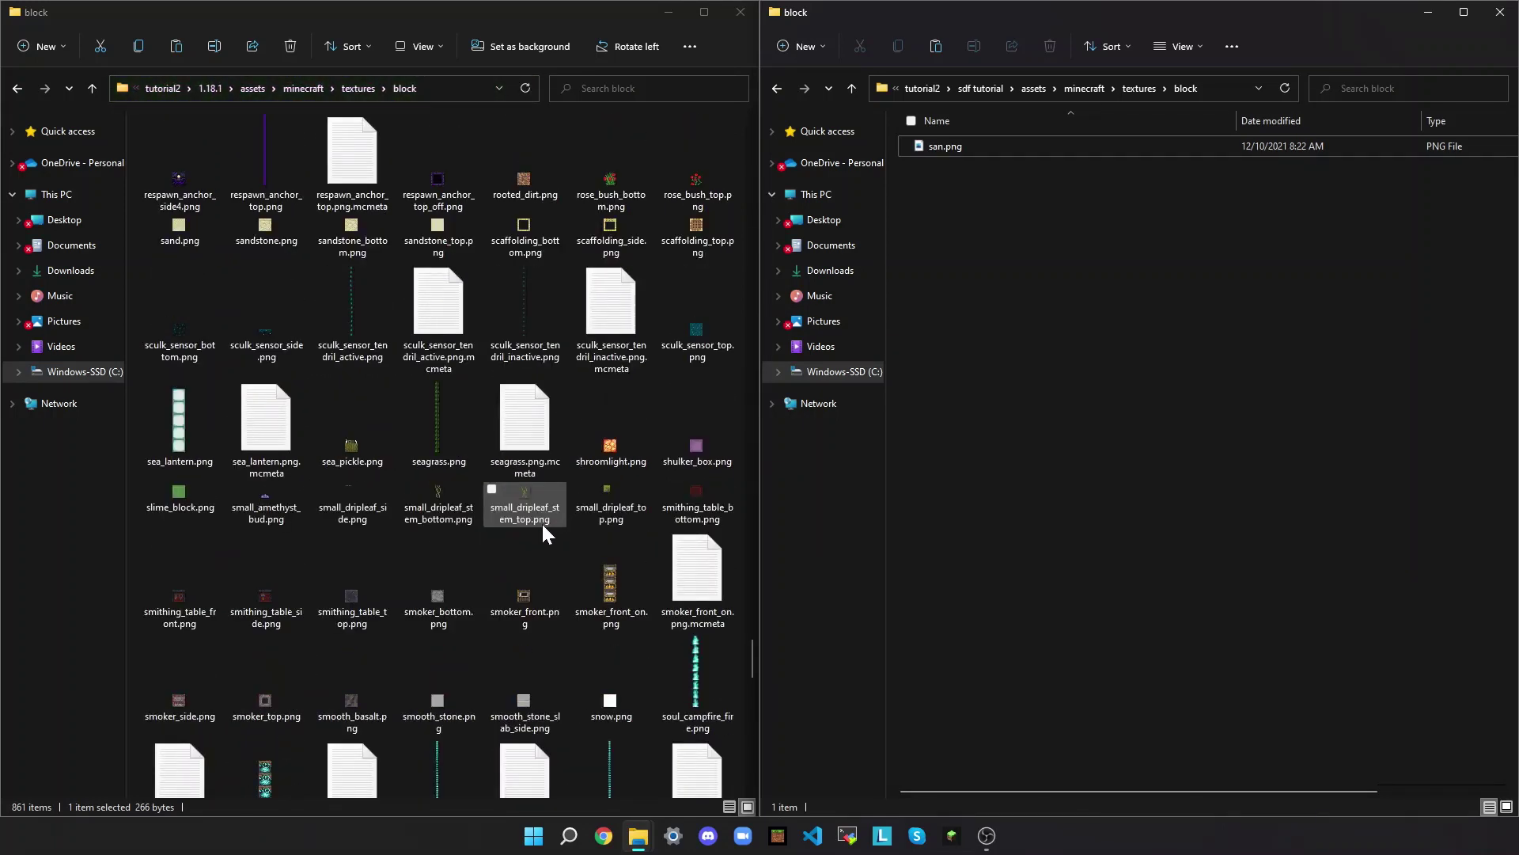
click(178, 231)
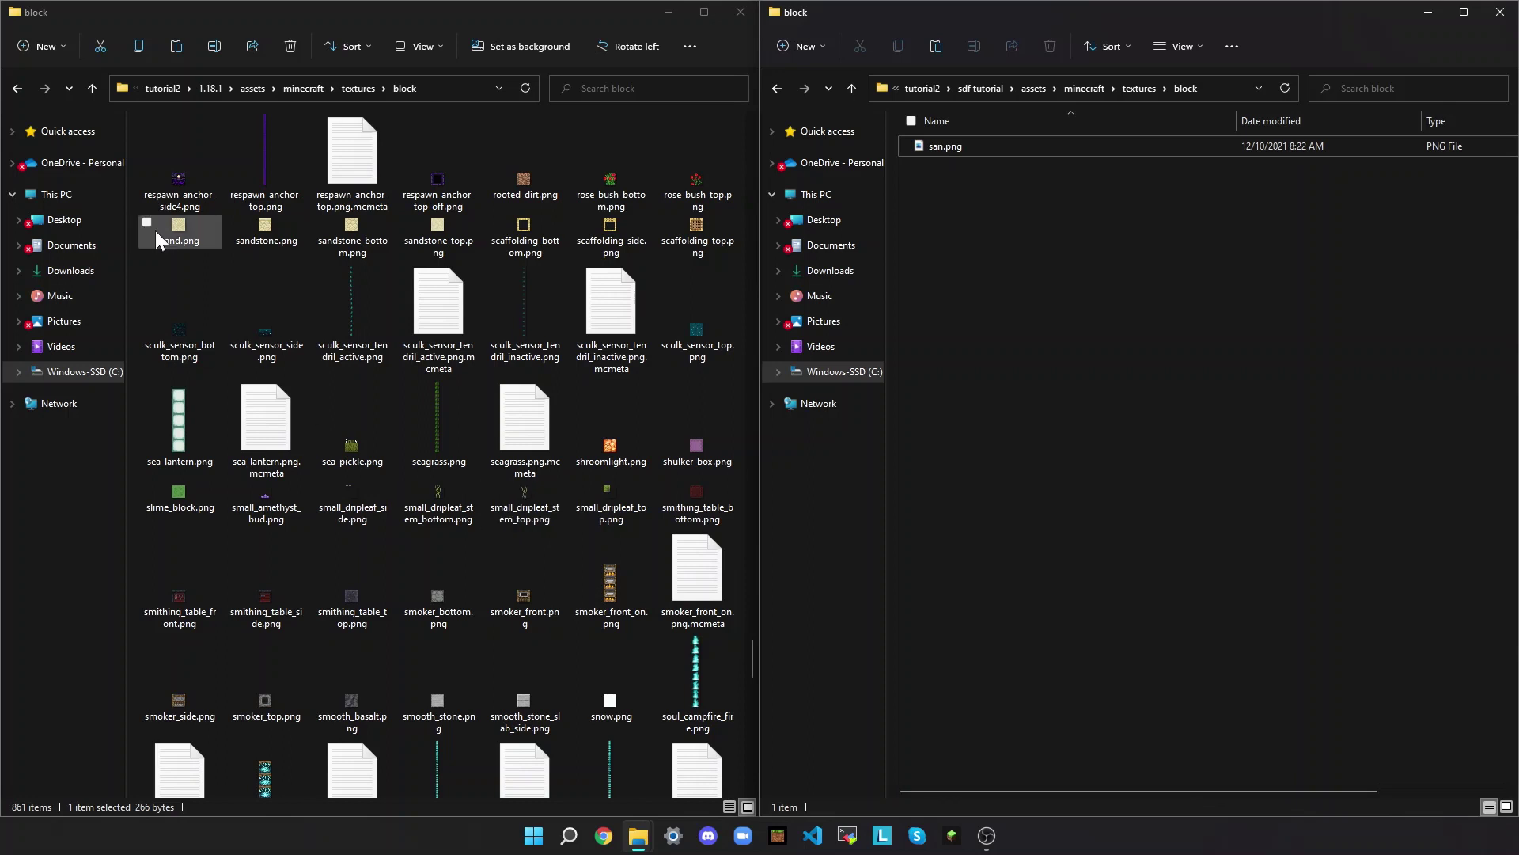
click(1179, 316)
key(ctrl+v)
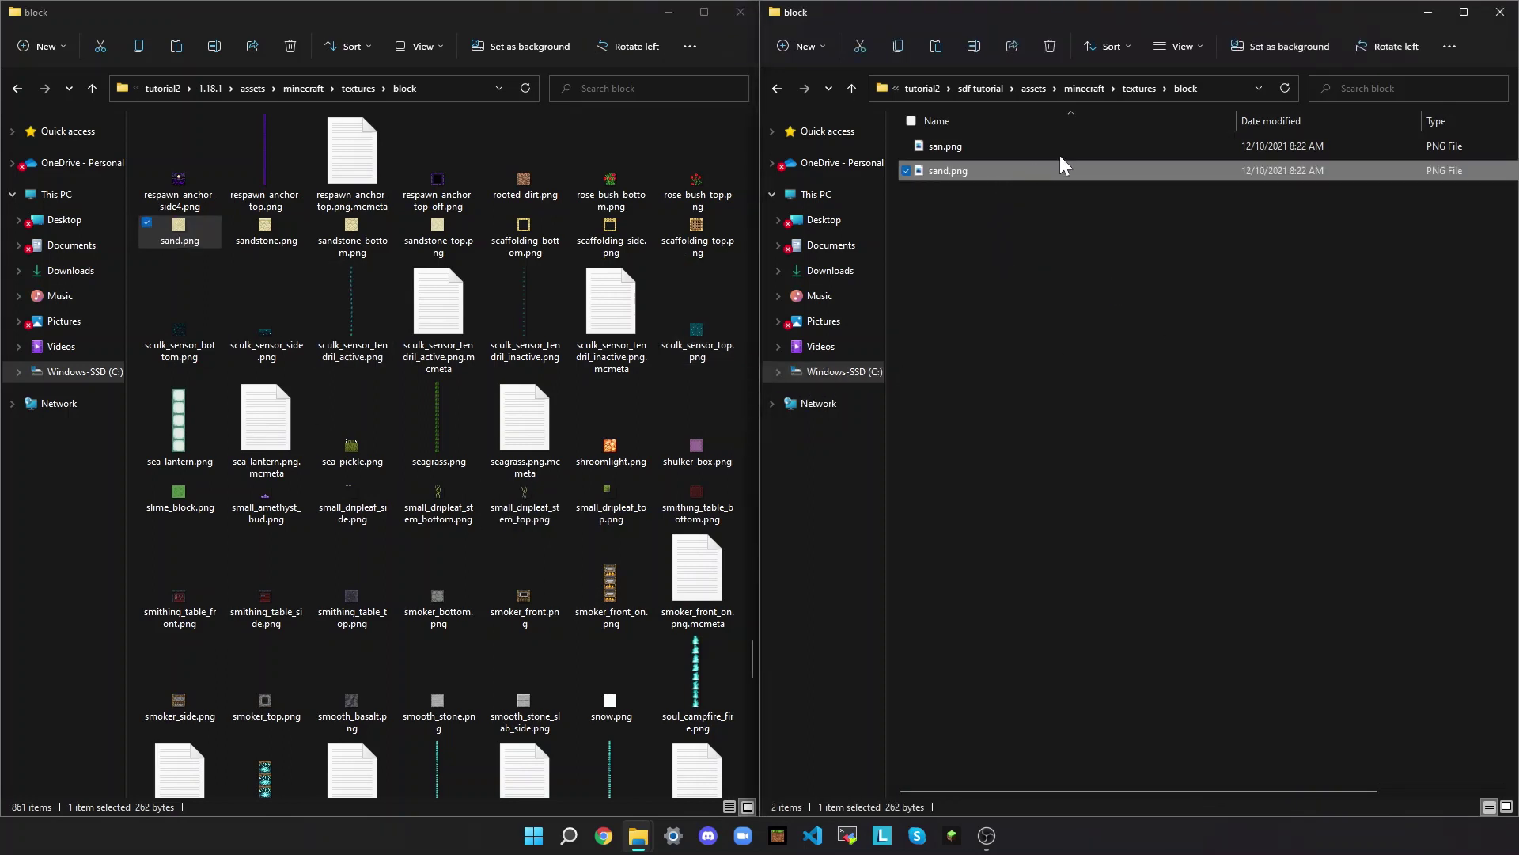
- Rename the pack's copy of sand.png to dirt.png
right_click(1065, 168)
click(1073, 193)
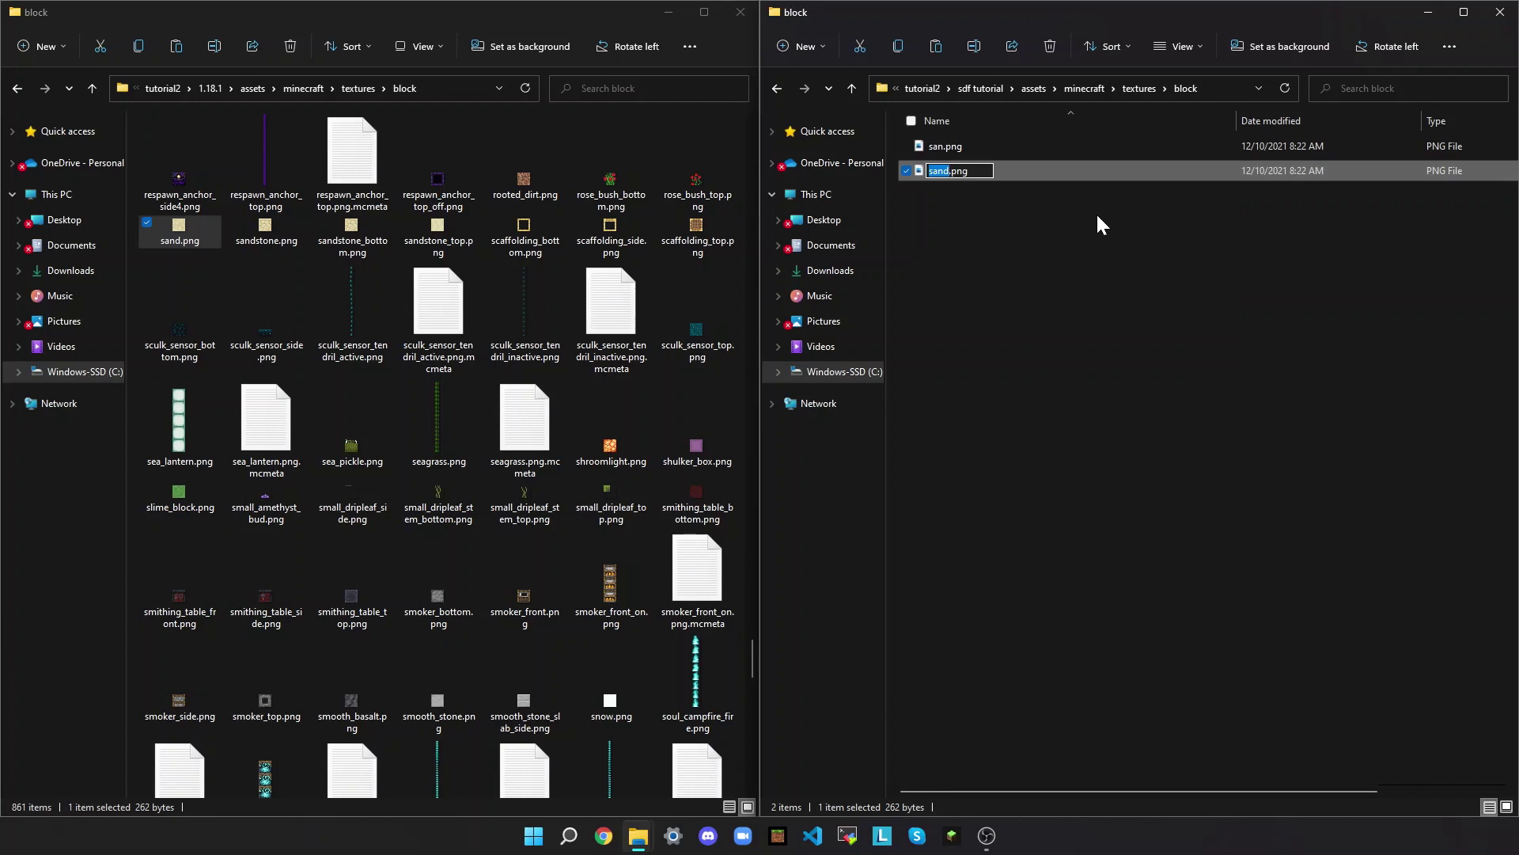
key(Return)
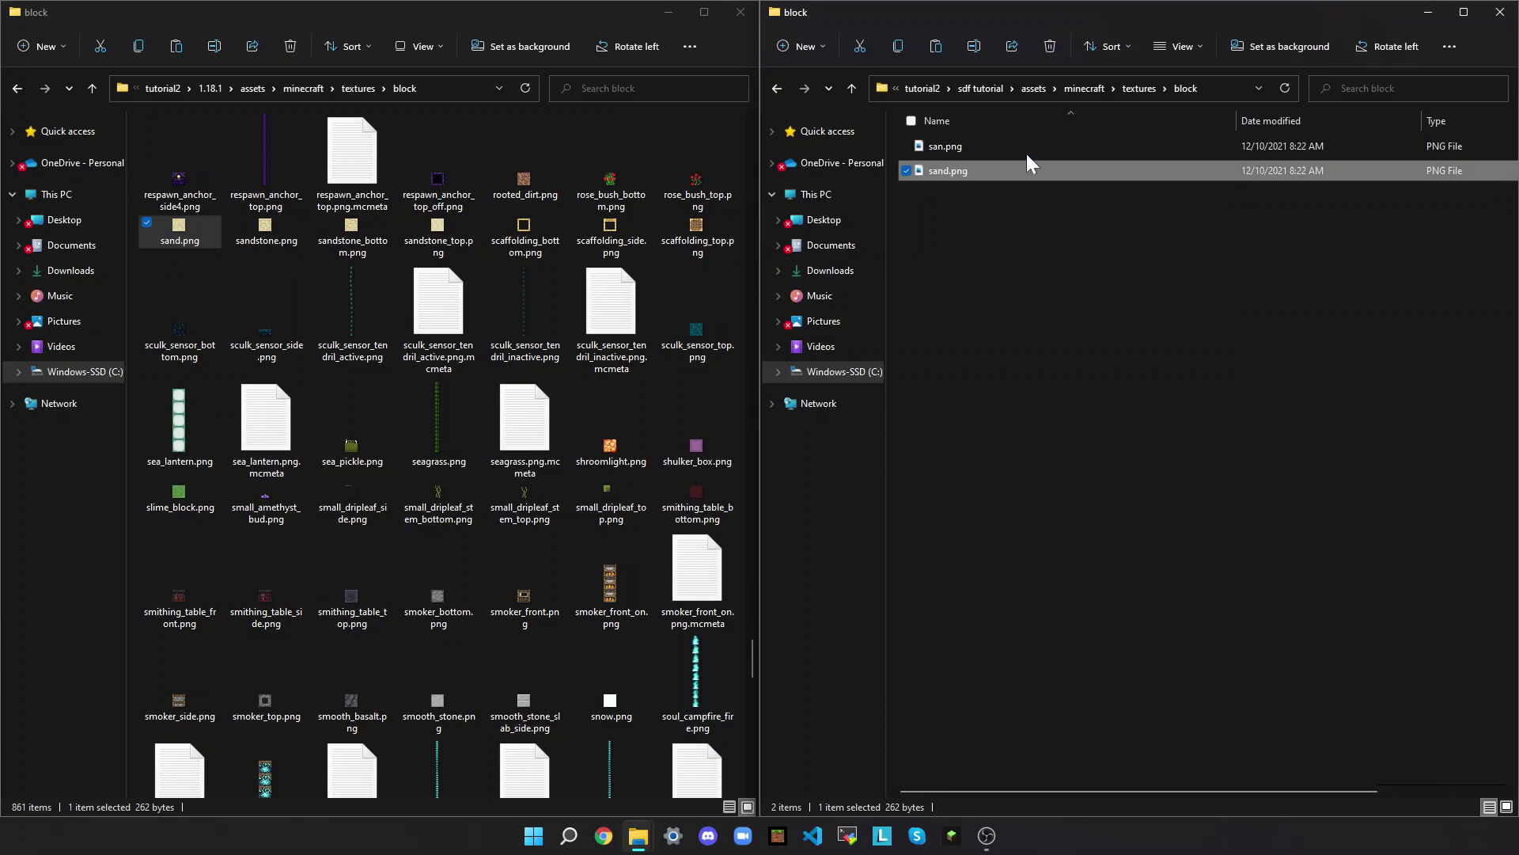
- Correct the misspelled san.png in the pack's block folder to sand.png
right_click(999, 177)
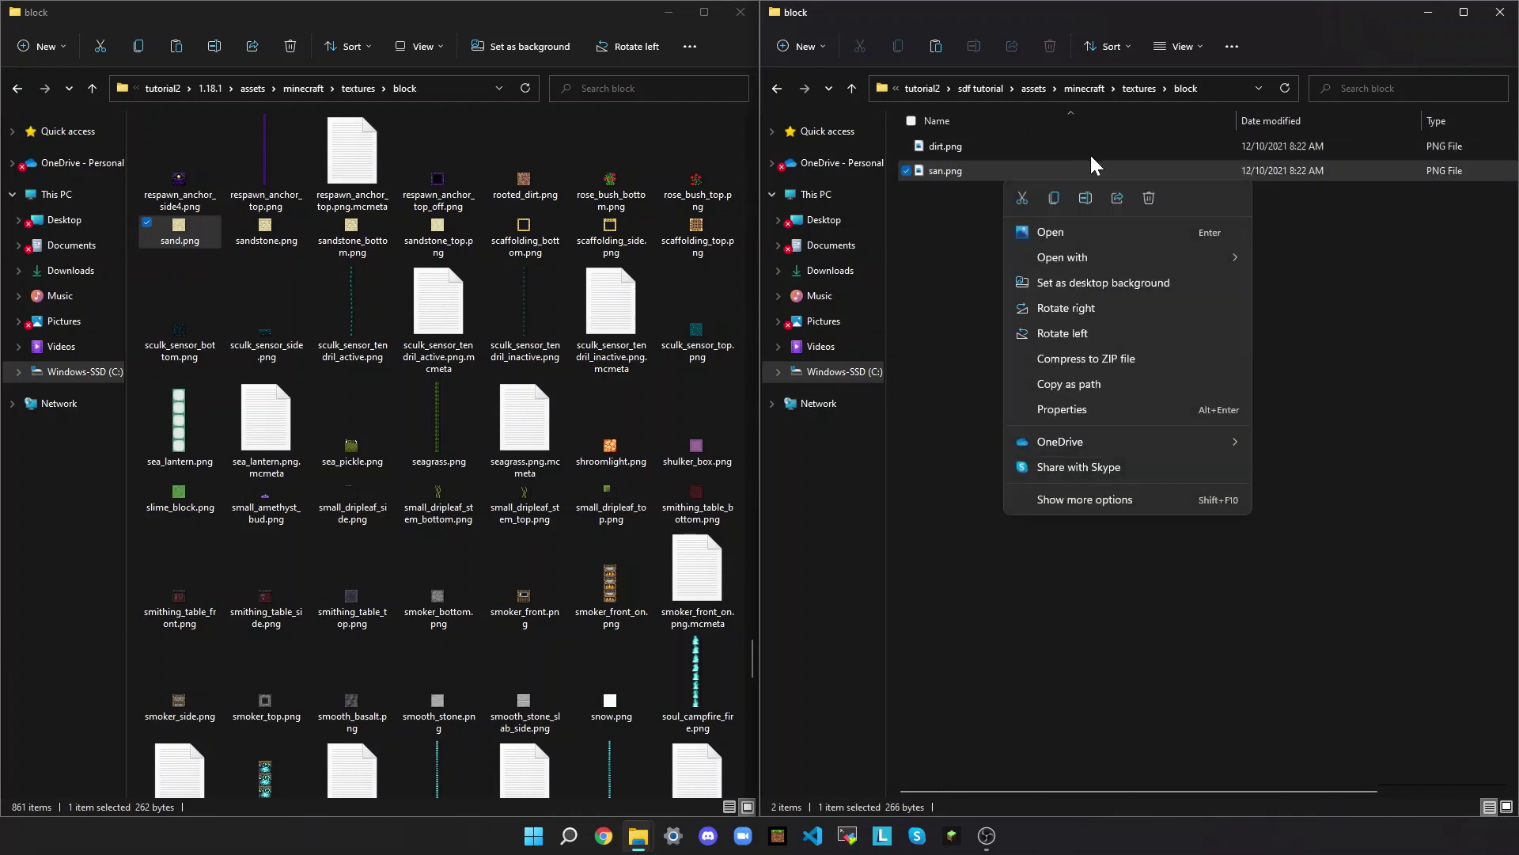
click(1091, 158)
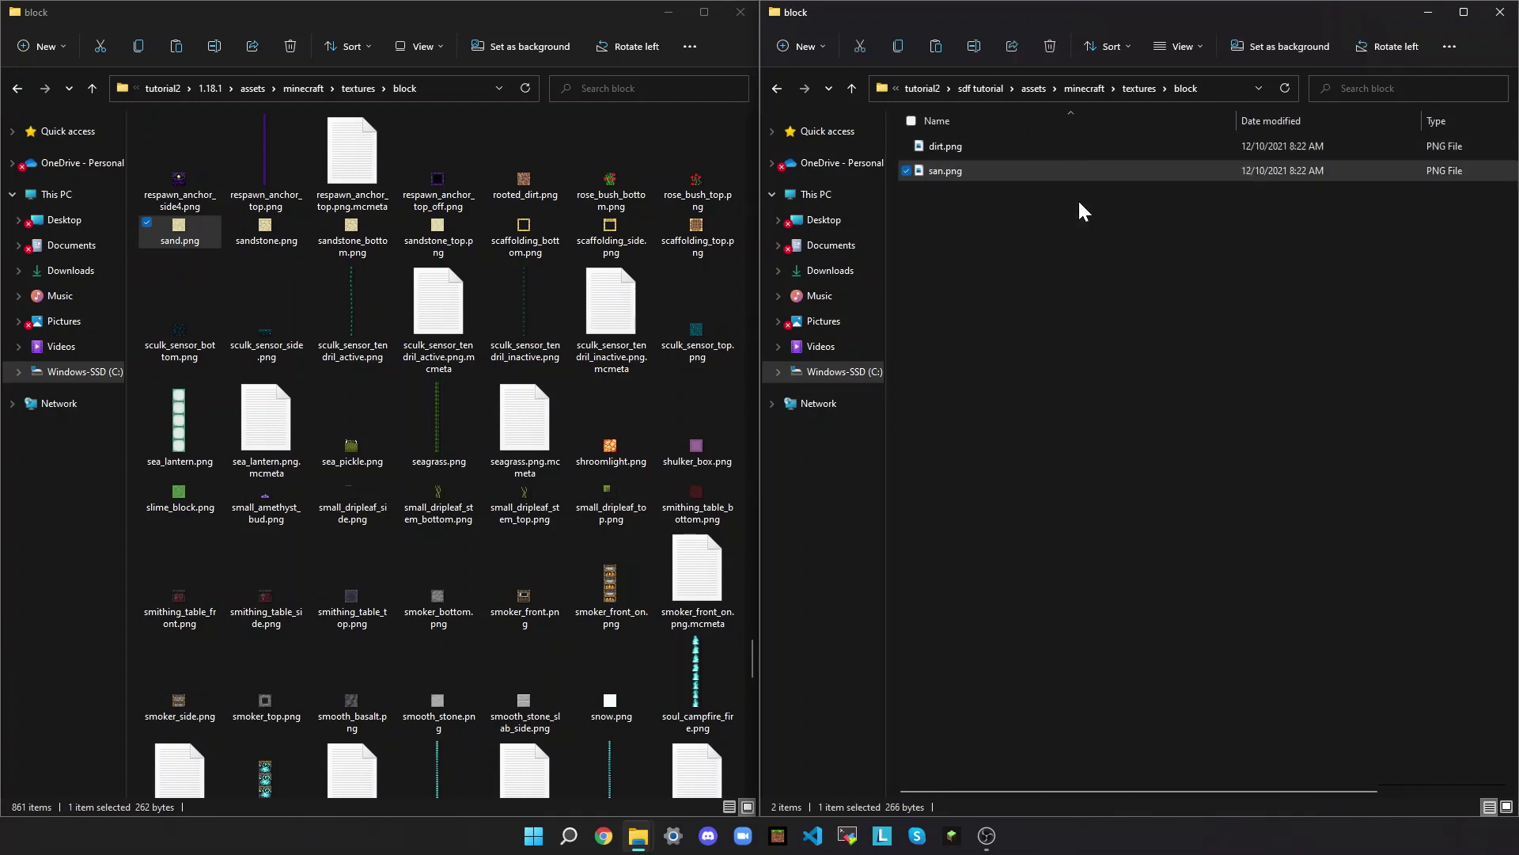
right_click(960, 169)
click(1020, 192)
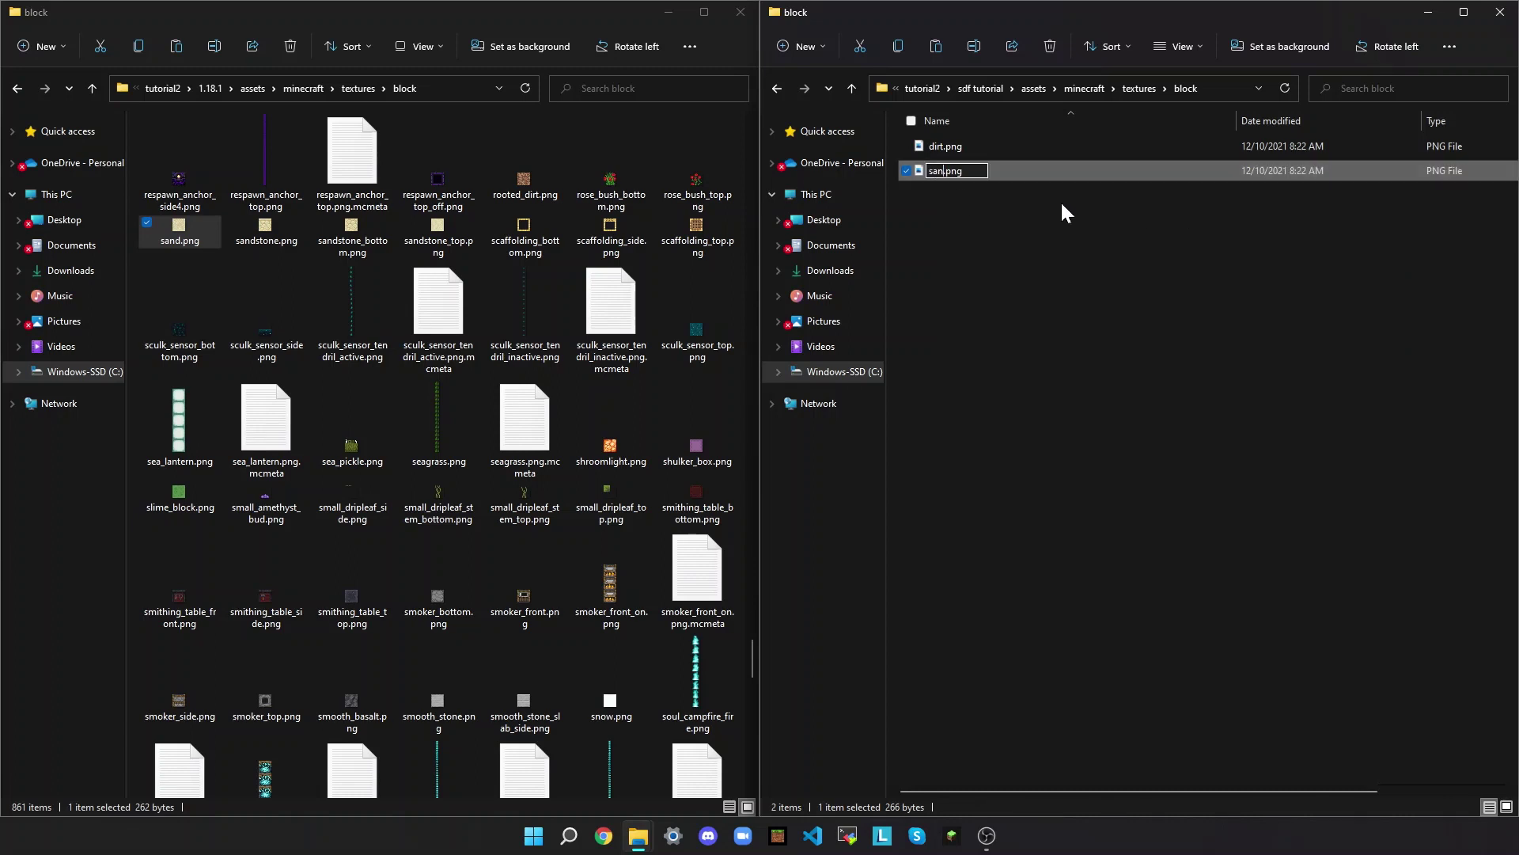
text(d)
key(Return)
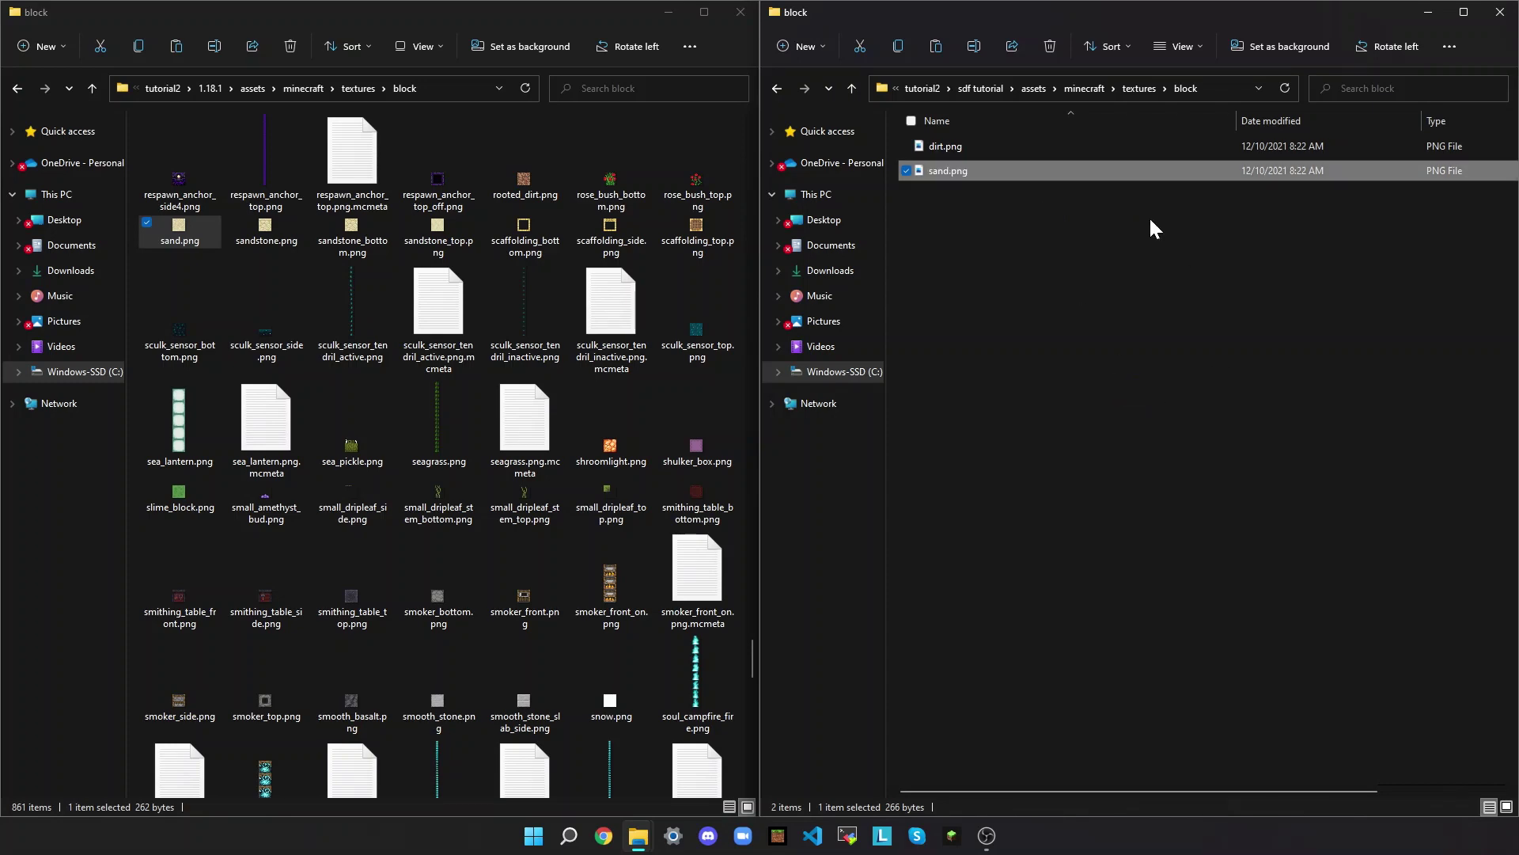
- Open the pack's dirt.png in the image viewer to check which texture it contains
click(1149, 216)
double_click(980, 148)
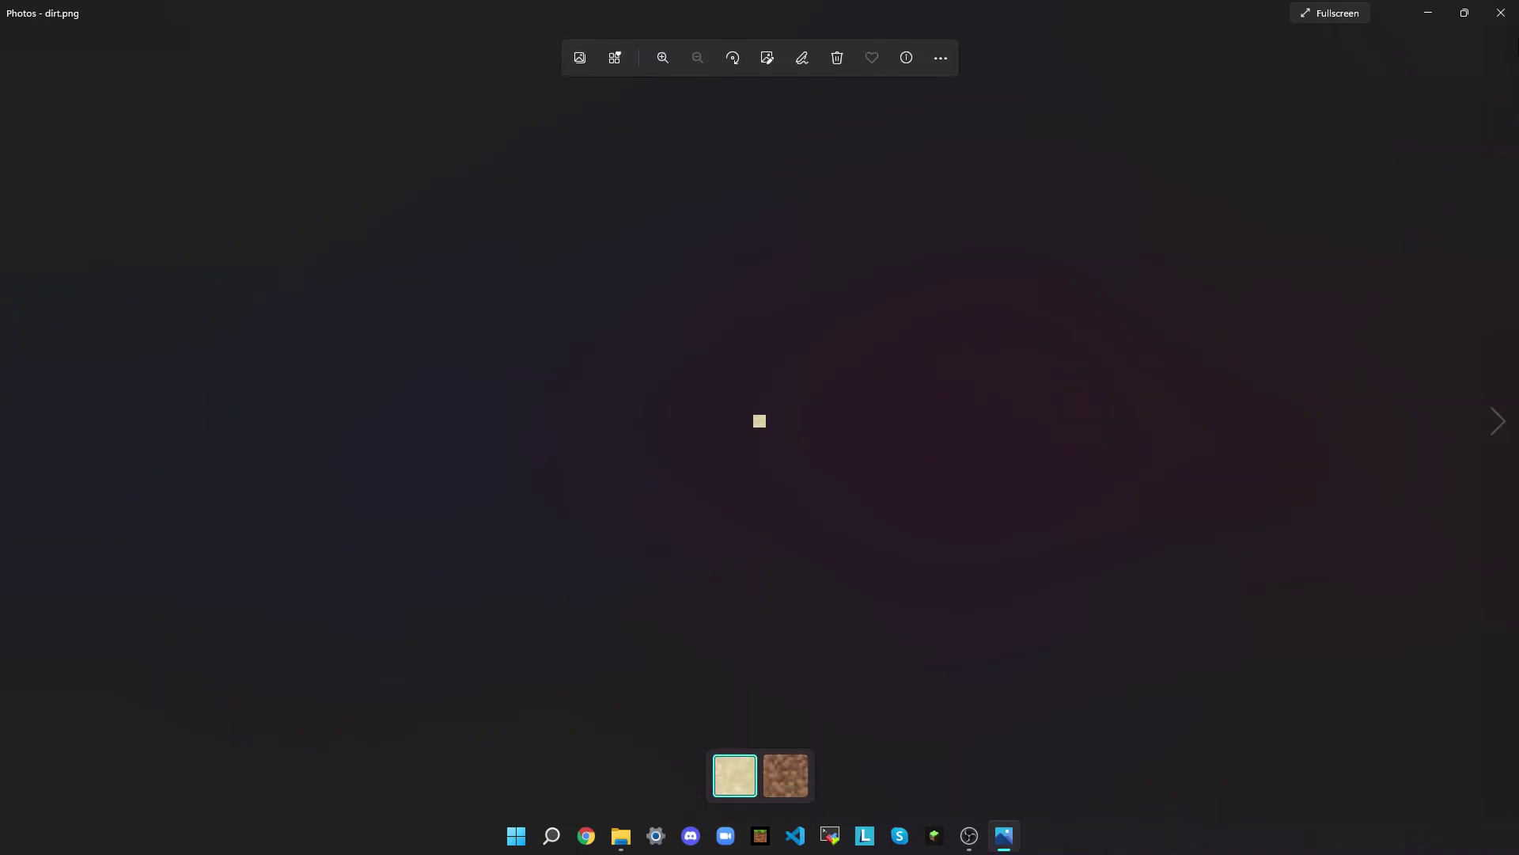
- Close the dirt.png preview and go back up to the assets folder in both the default assets and the sdf tutorial pack
click(1501, 12)
click(1316, 238)
key(ctrl+shift+3)
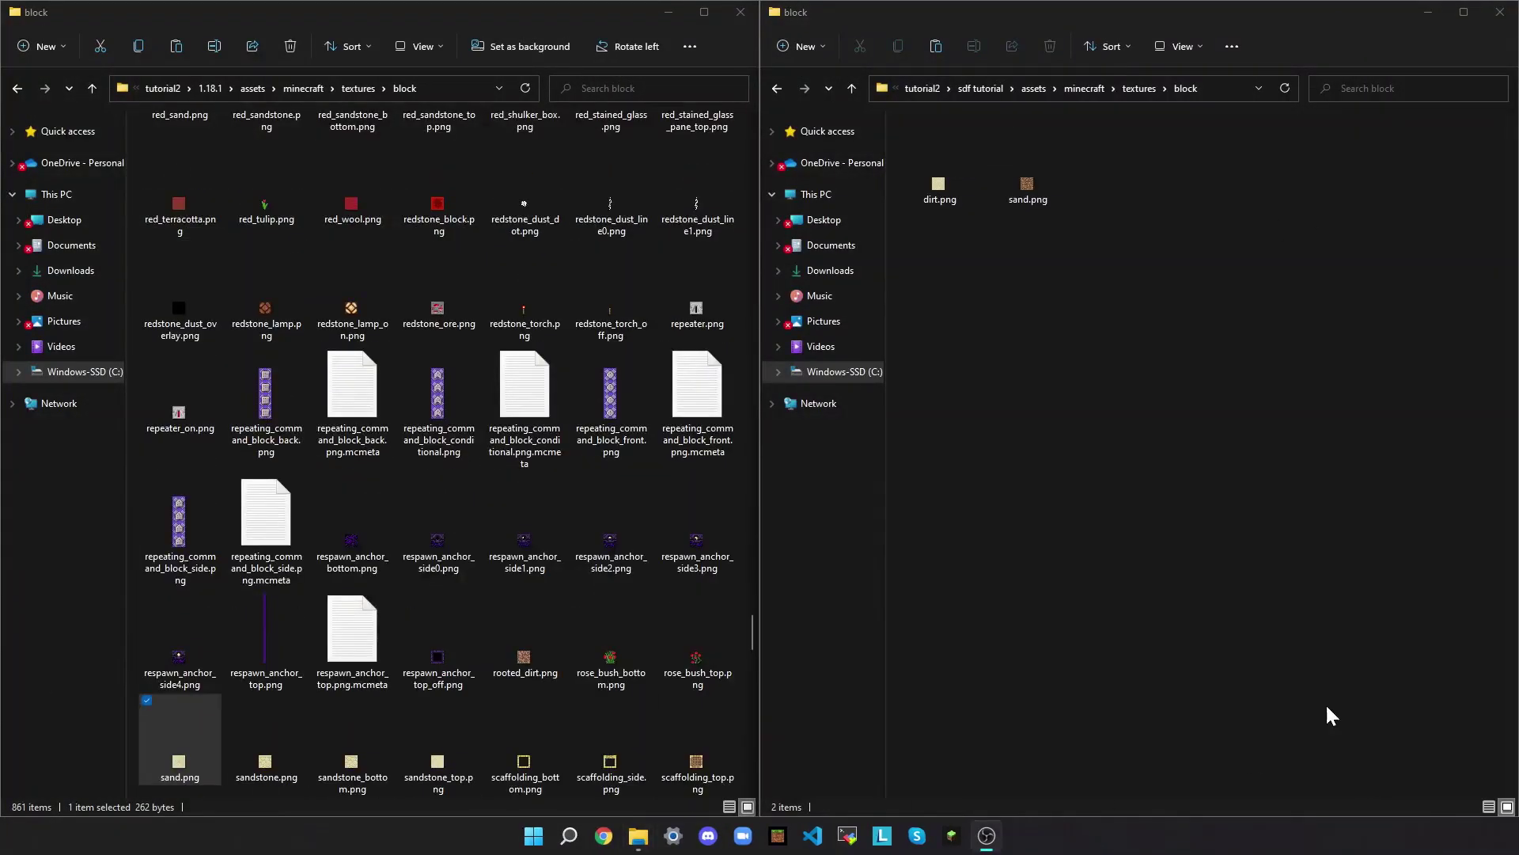
click(778, 89)
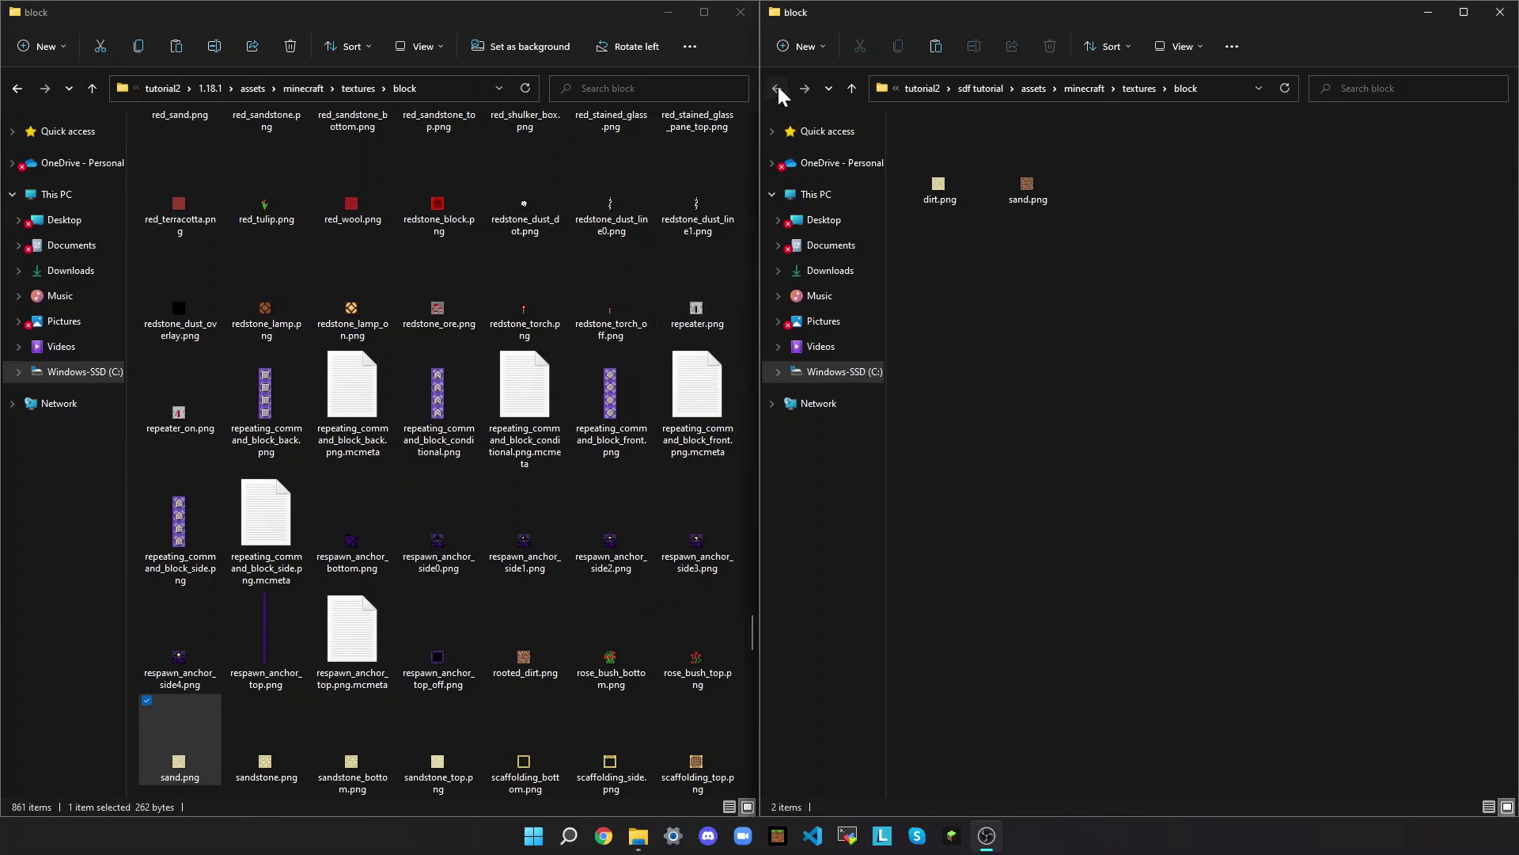
click(19, 89)
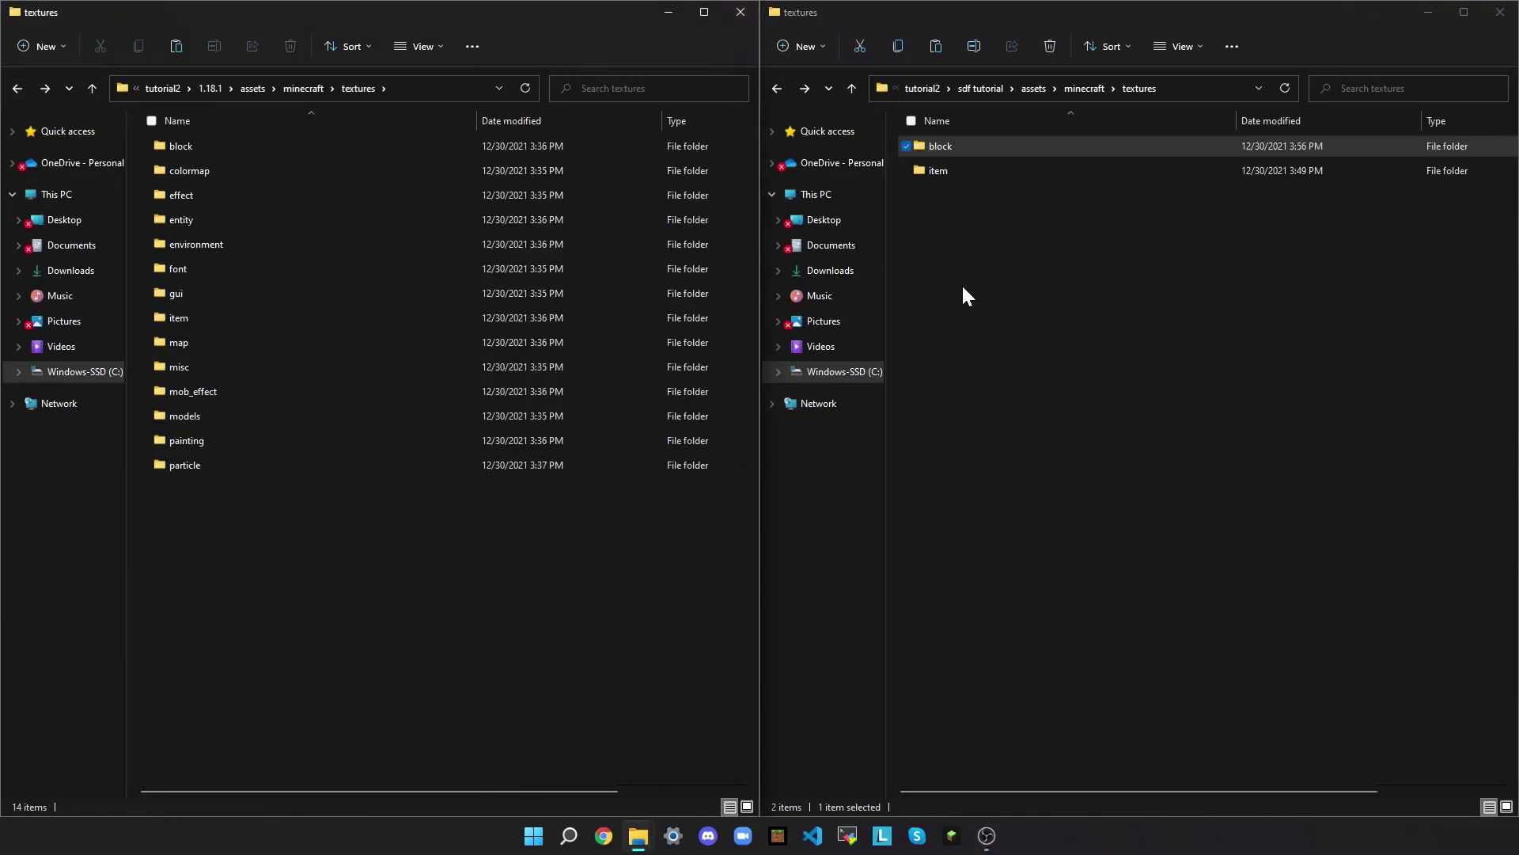
click(777, 87)
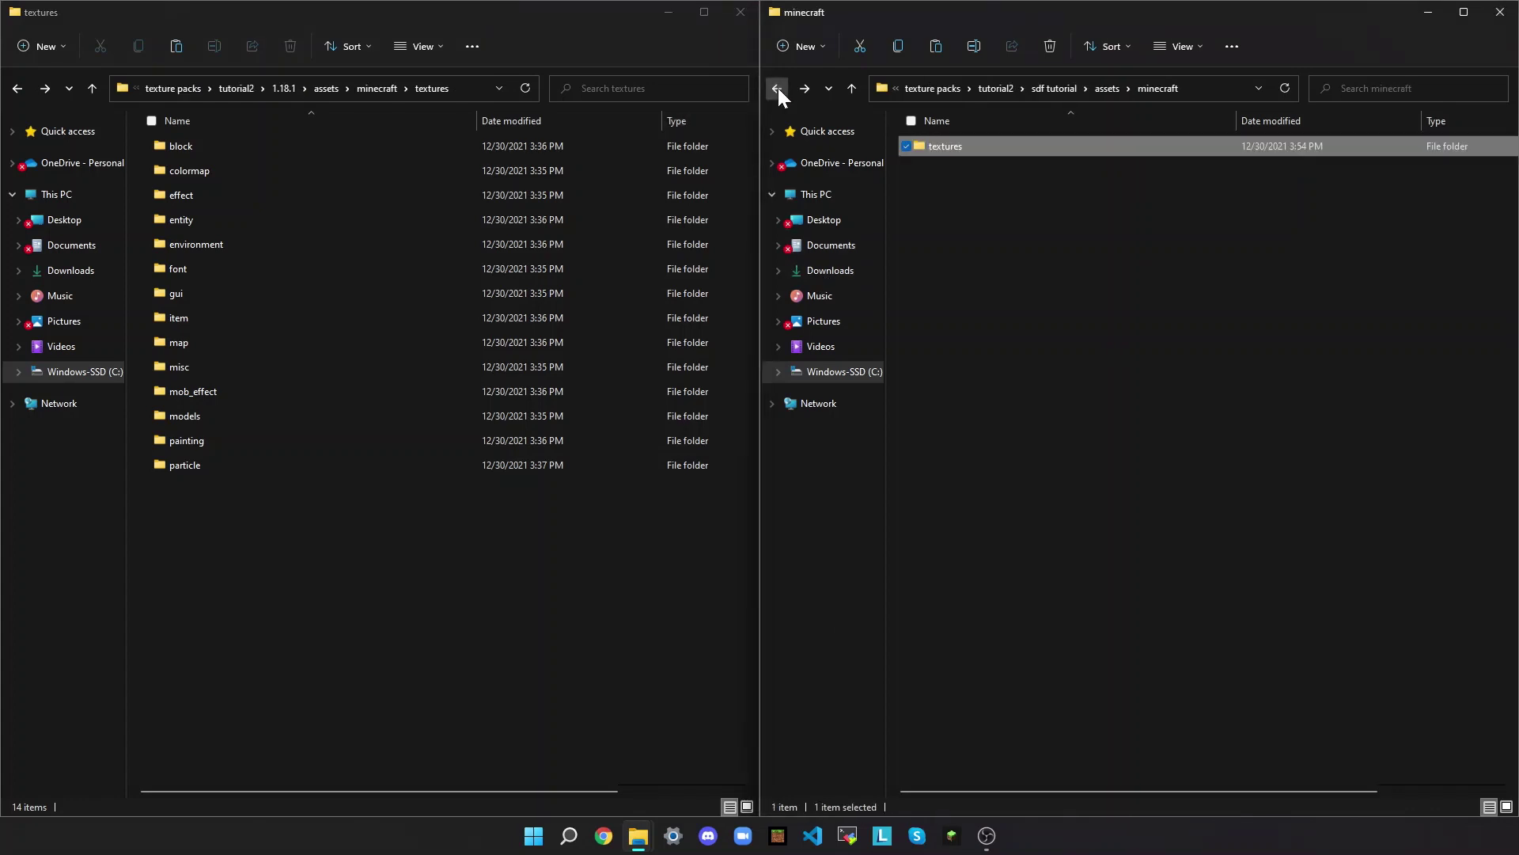
click(18, 88)
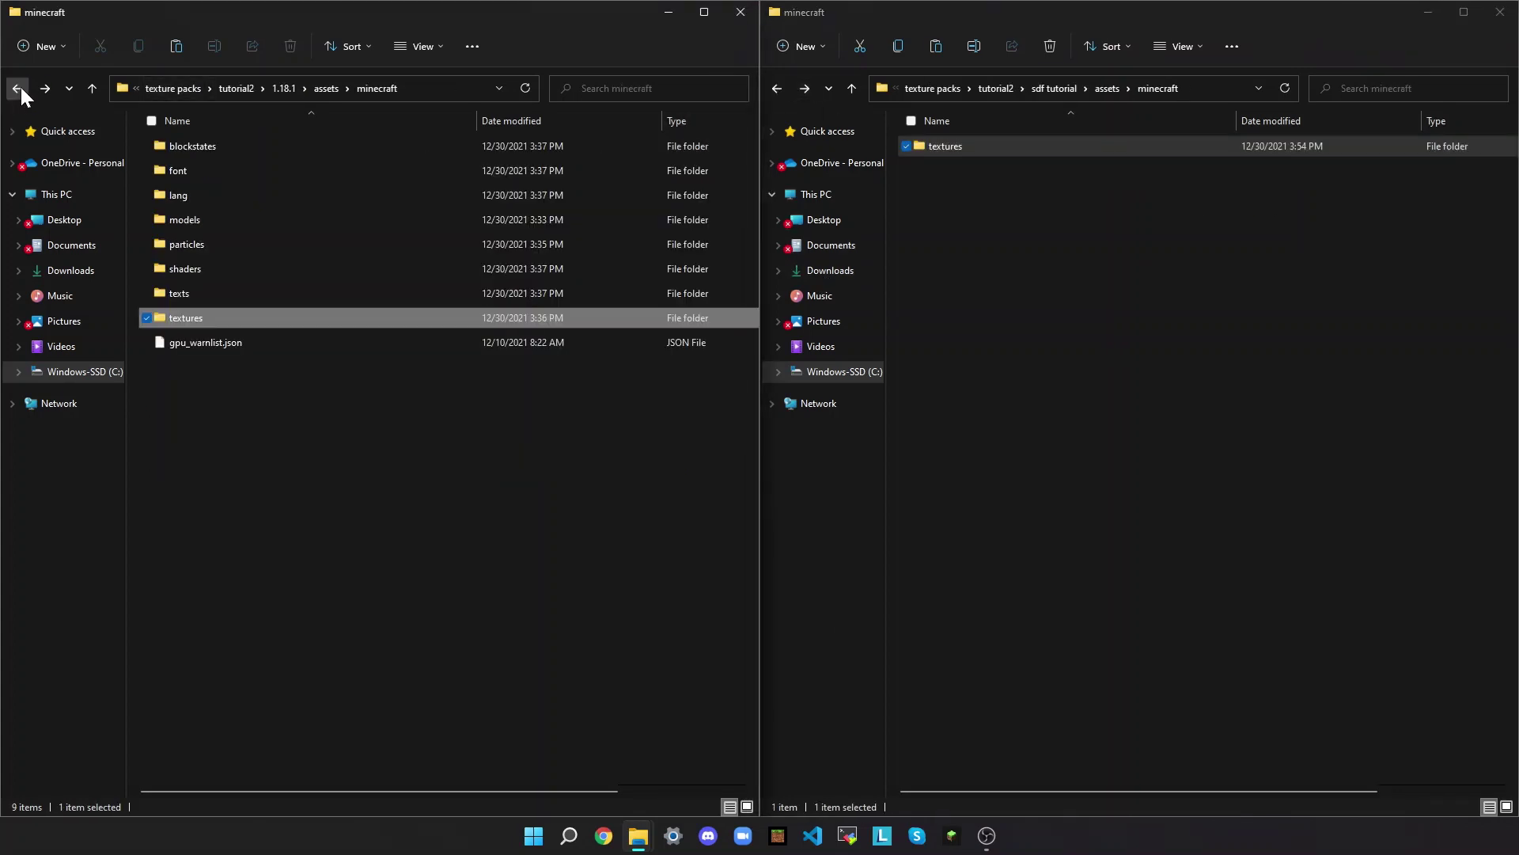
click(18, 87)
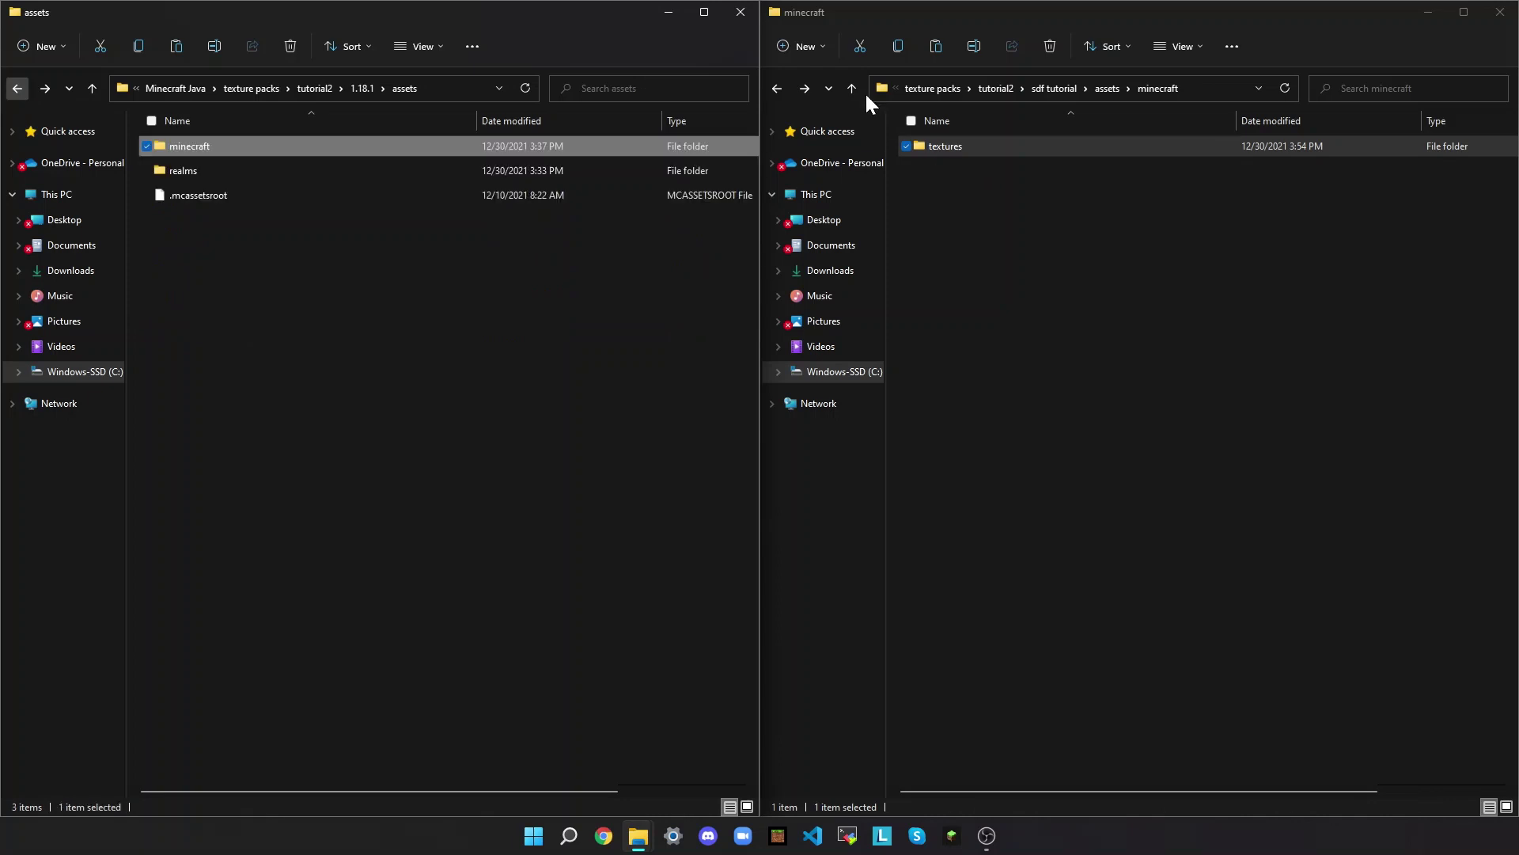
click(778, 89)
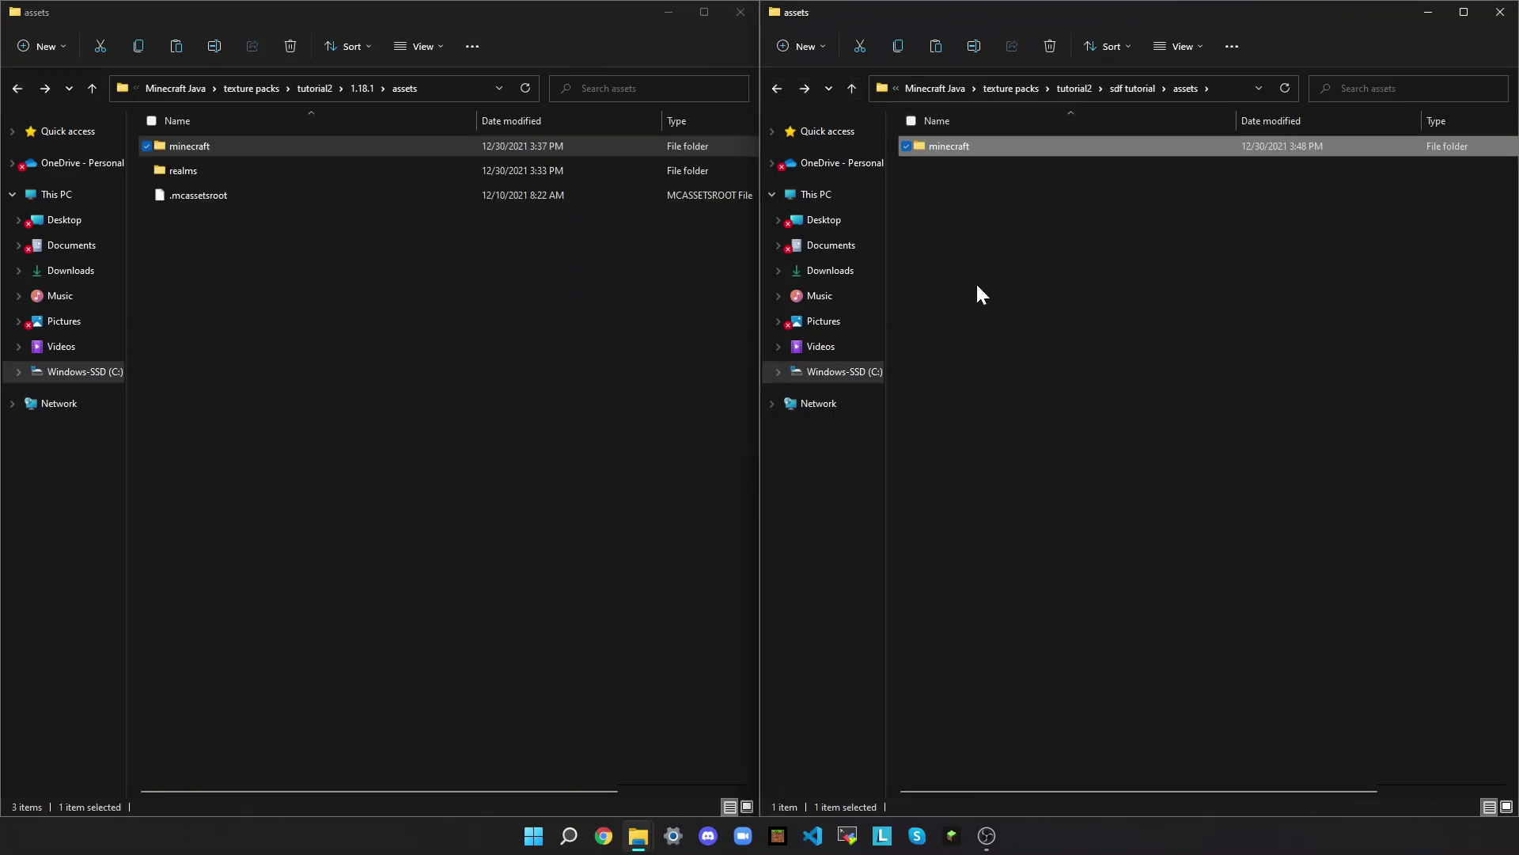
- Open splashes.txt from the default minecraft texts folder and look through its splash messages
double_click(423, 144)
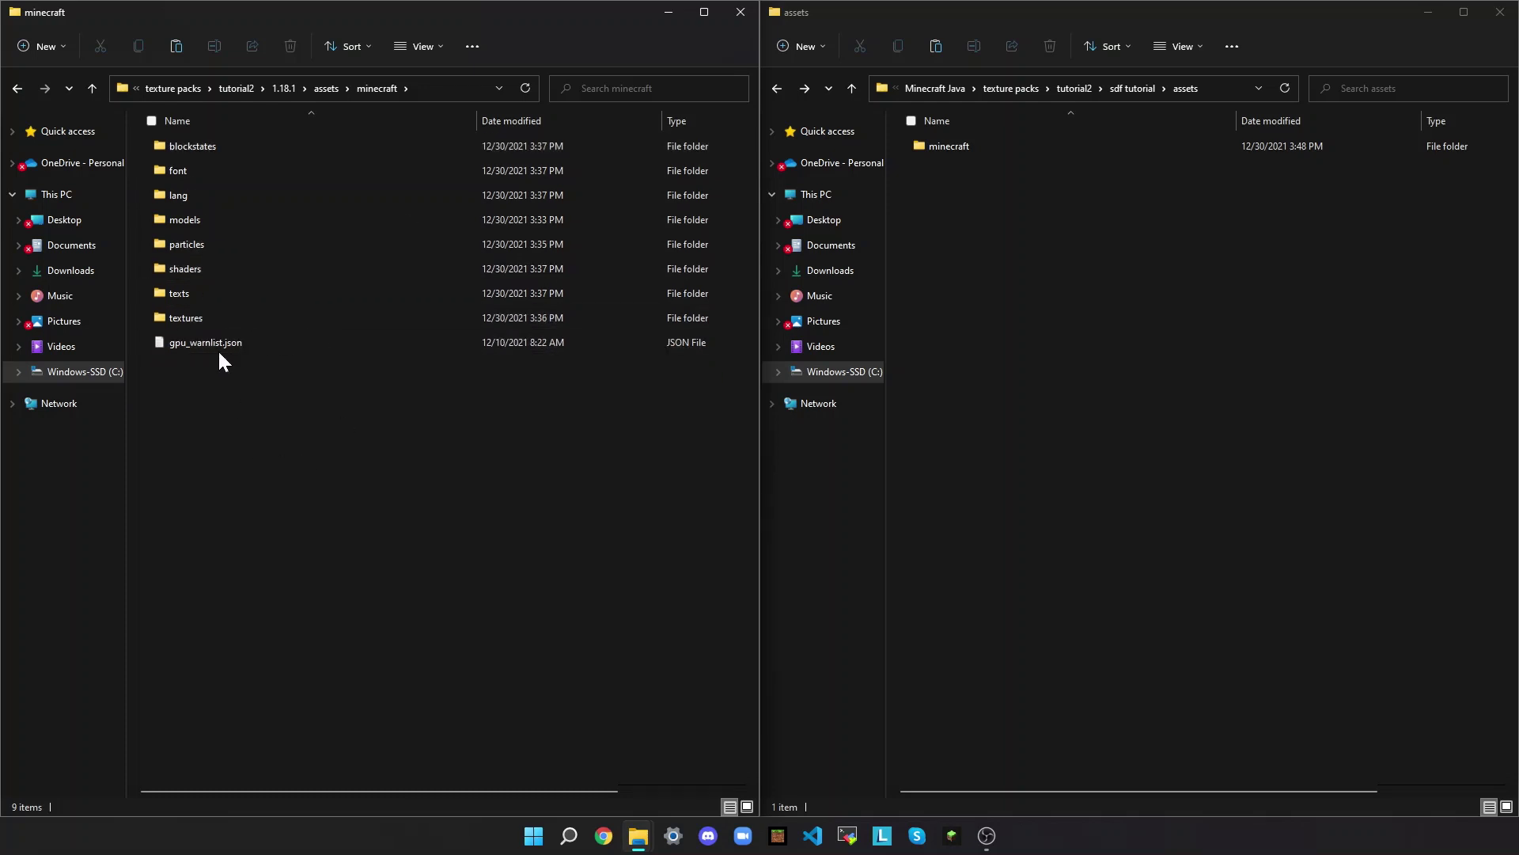
double_click(217, 296)
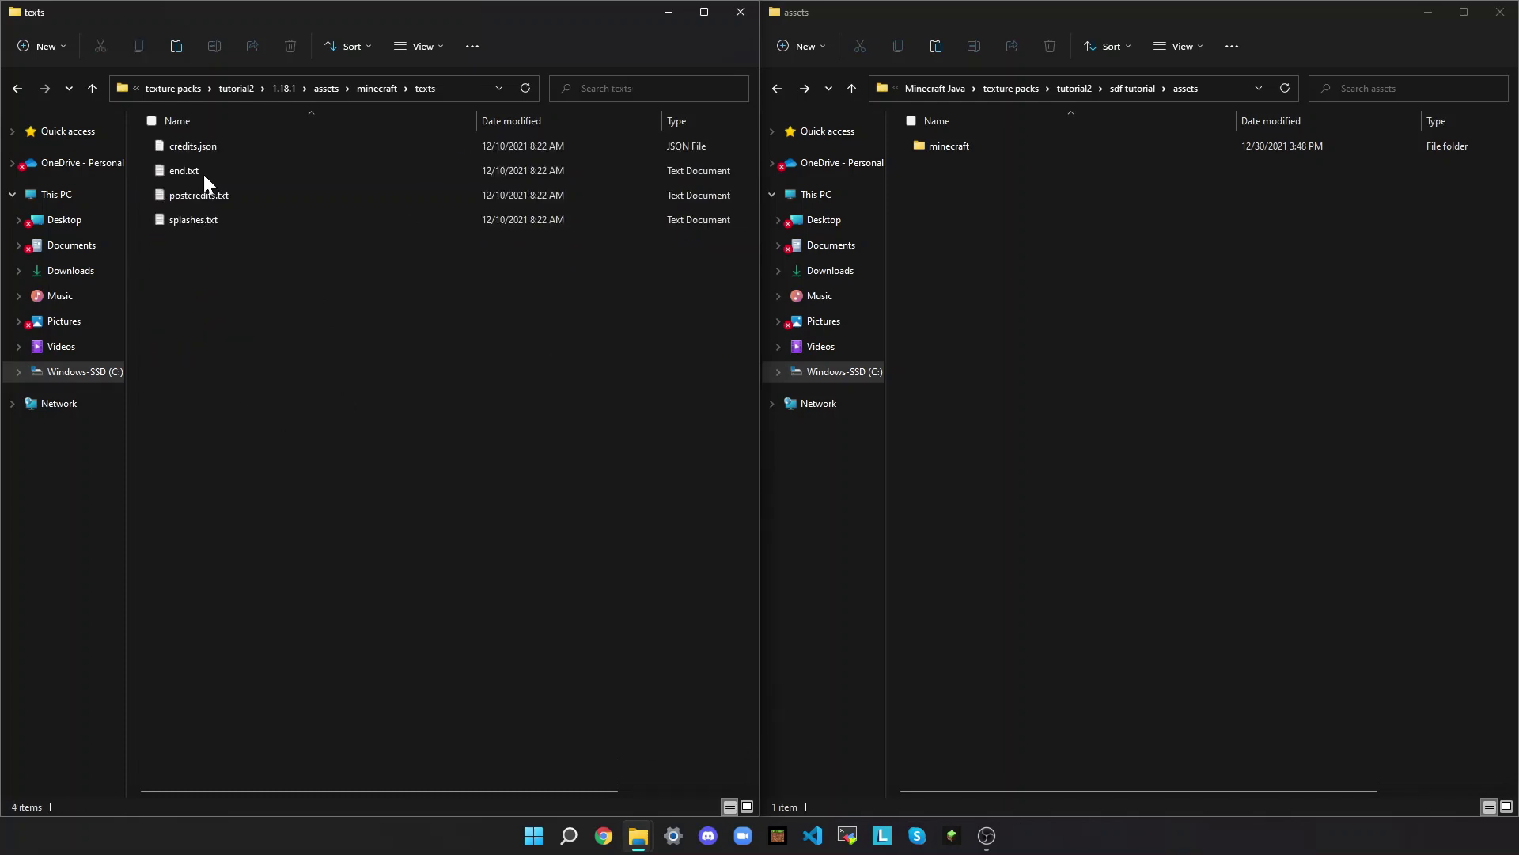
click(18, 90)
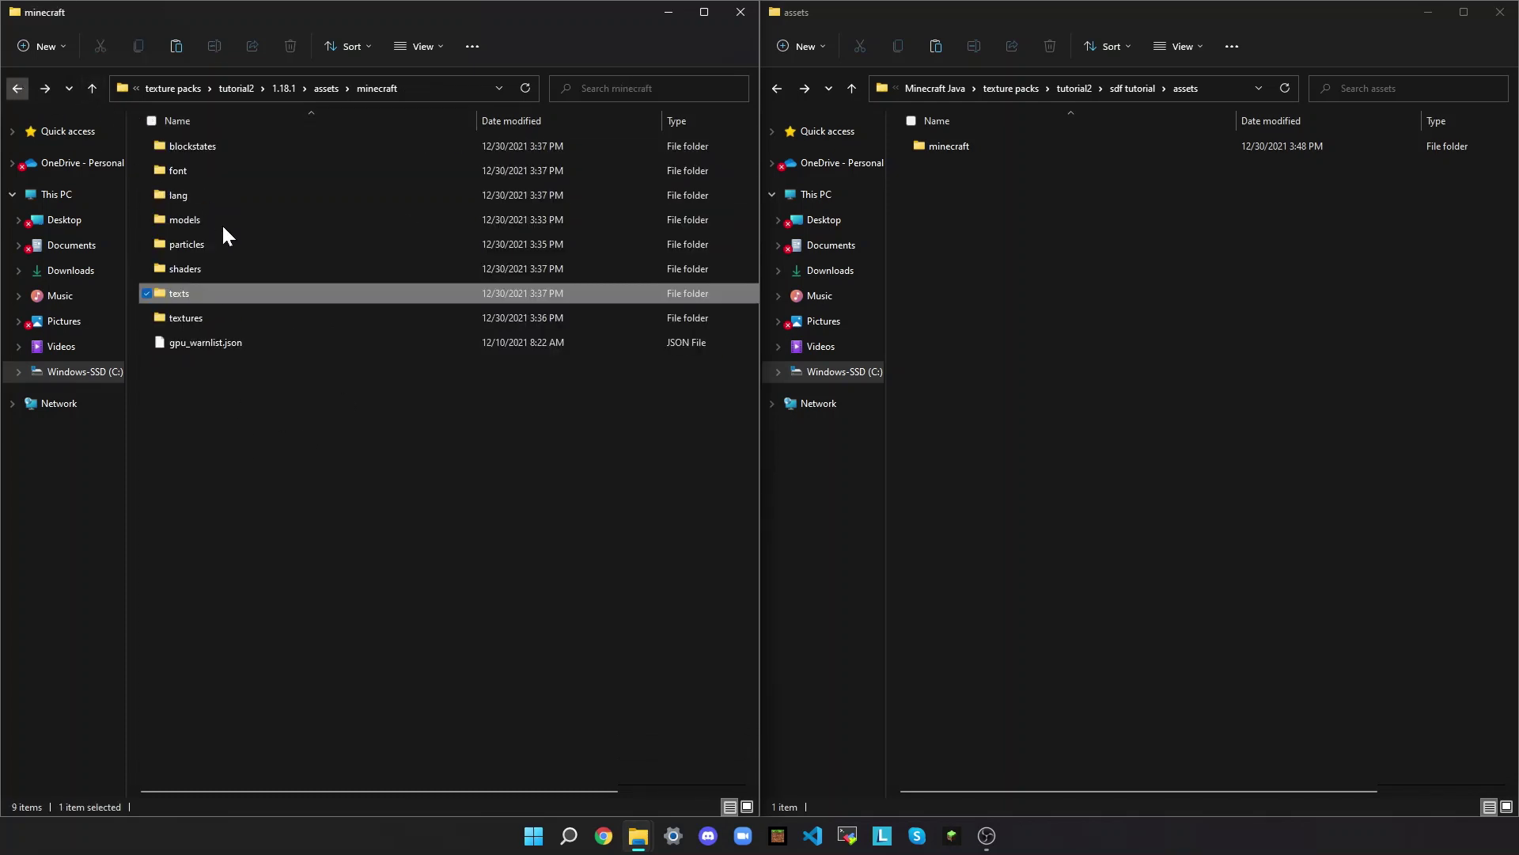
double_click(218, 296)
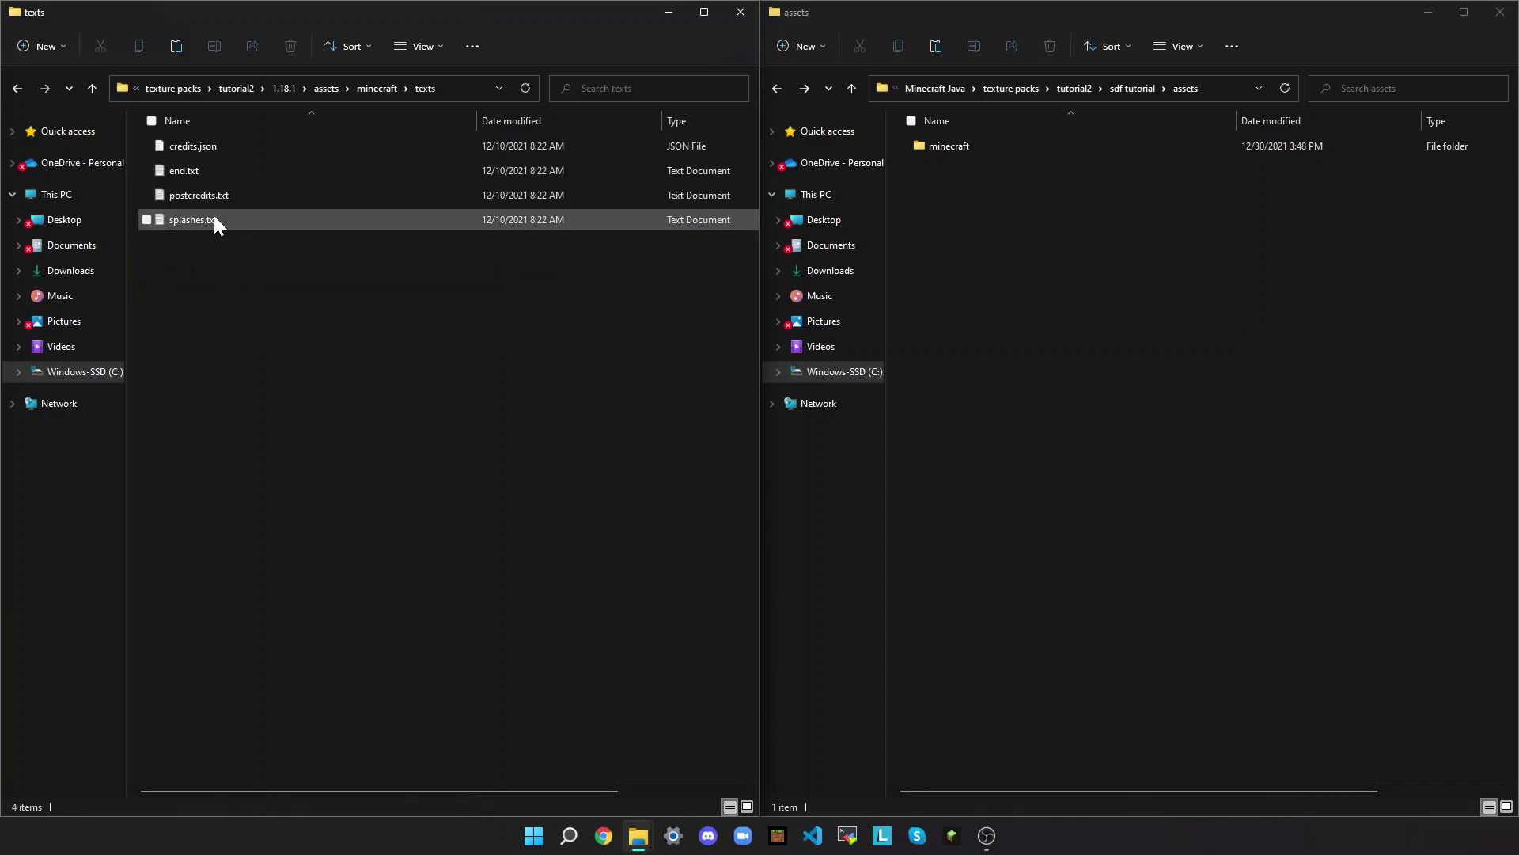
double_click(214, 219)
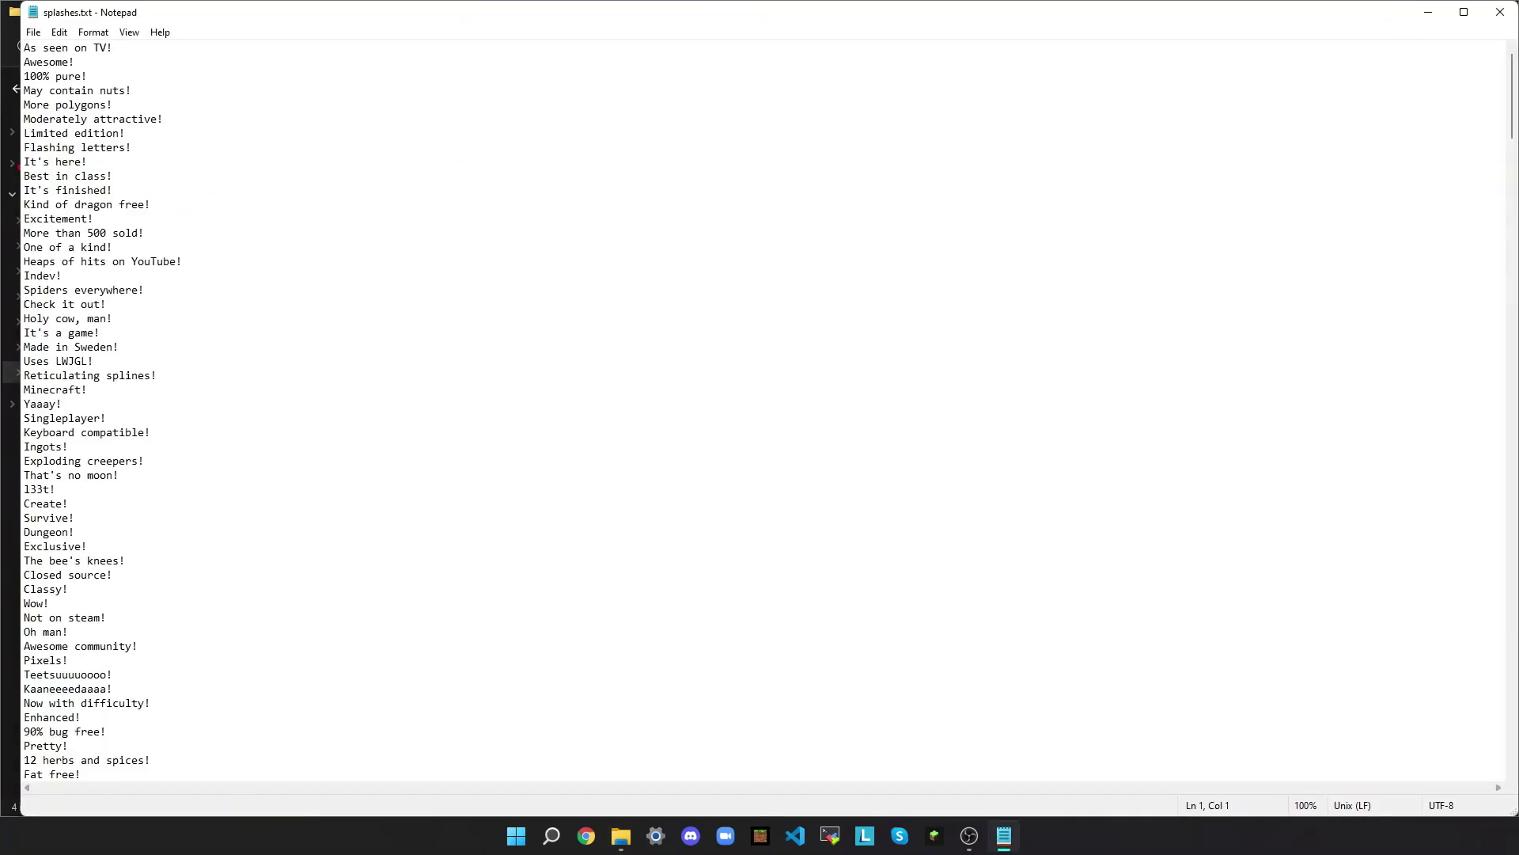
scroll(760, 411, down, 20)
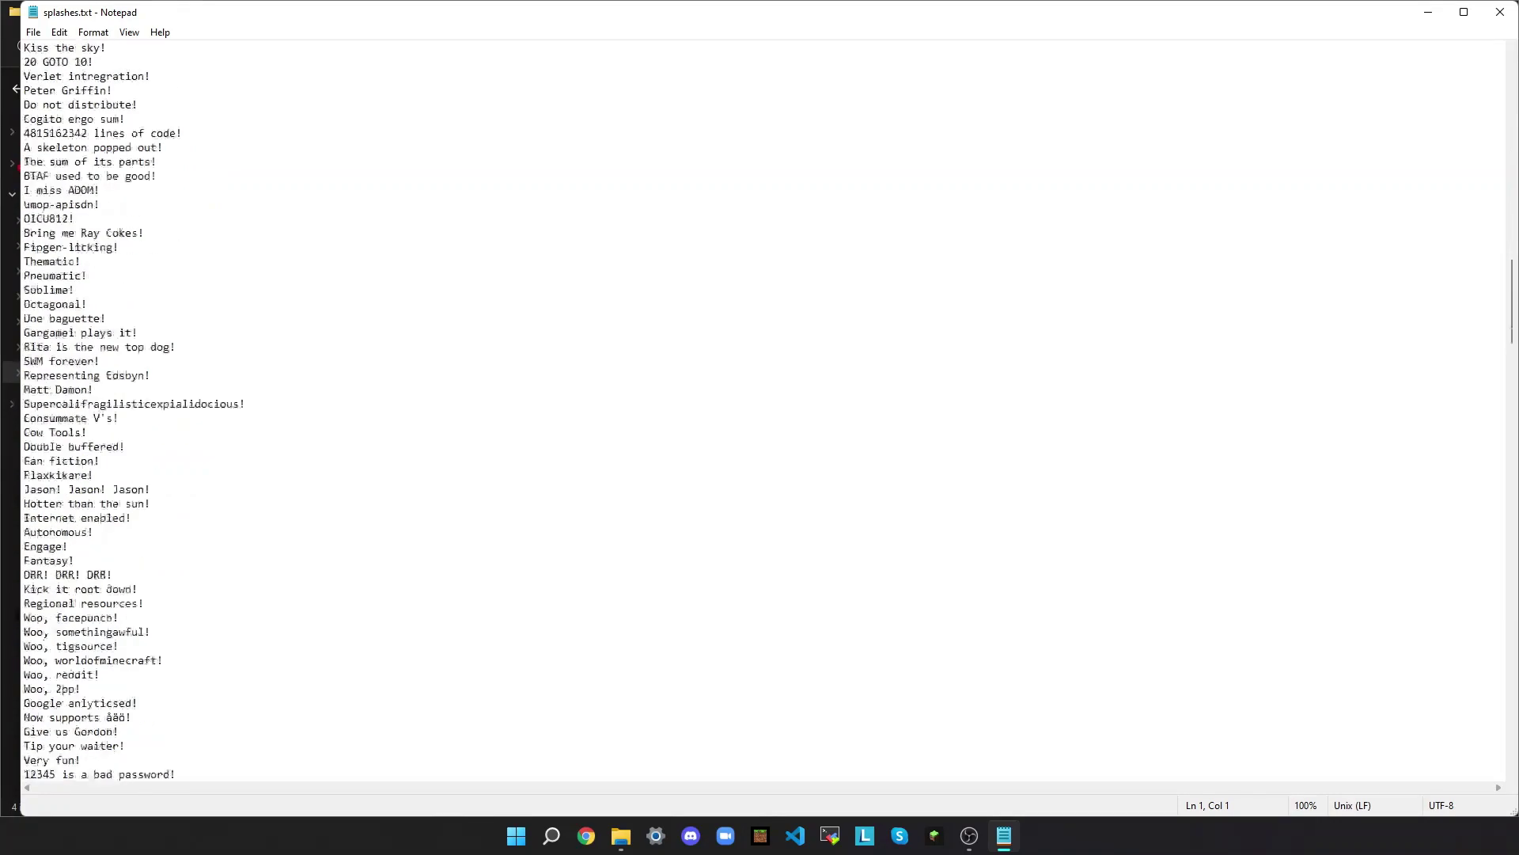
scroll(760, 411, down, 20)
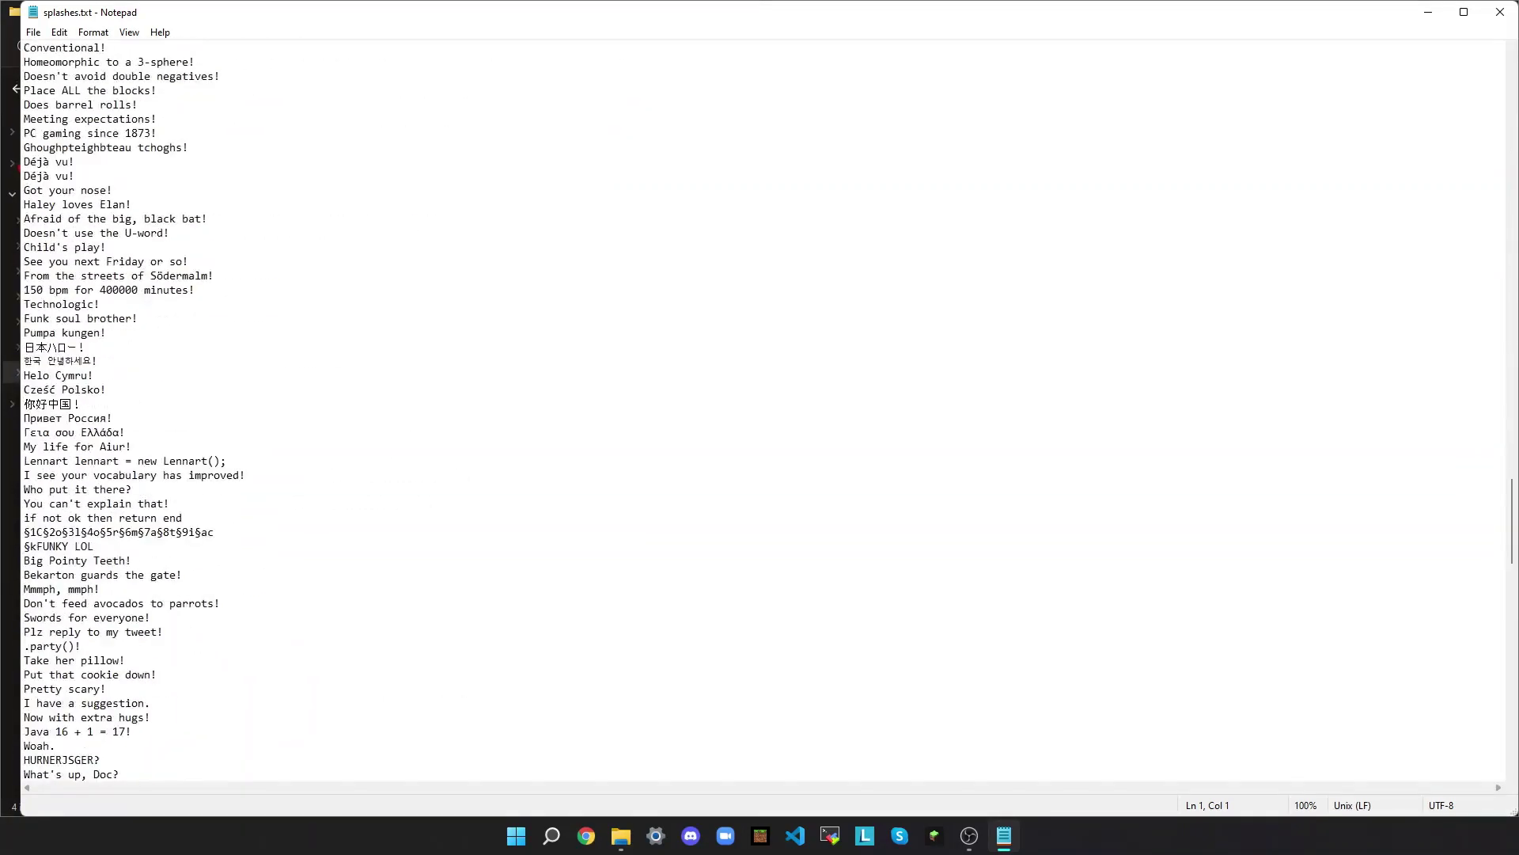
click(1510, 8)
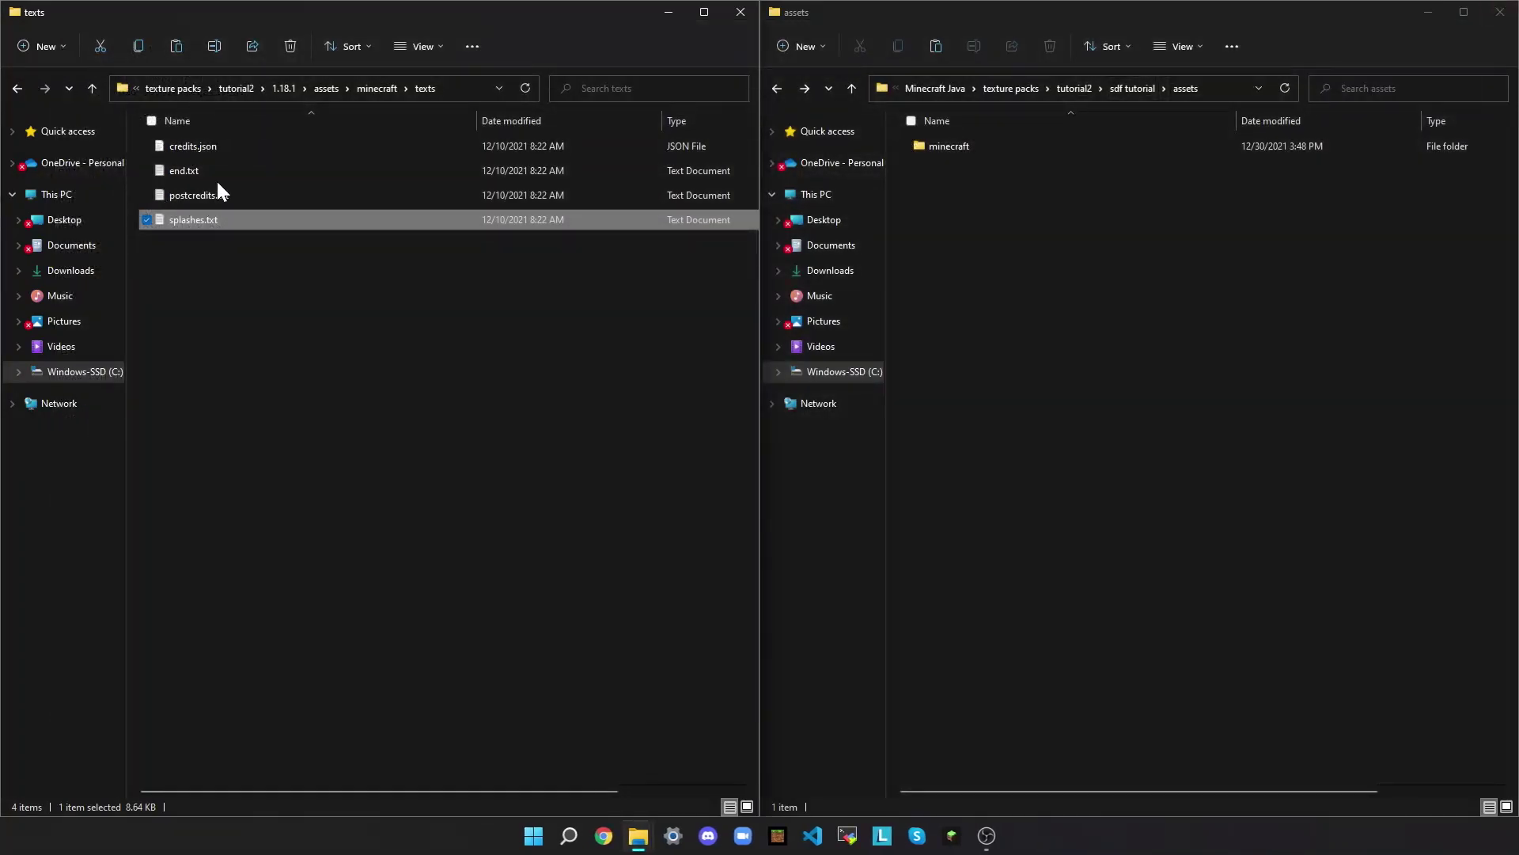
- Examine the contents of end.txt and credits.json in the default texts folder
double_click(218, 179)
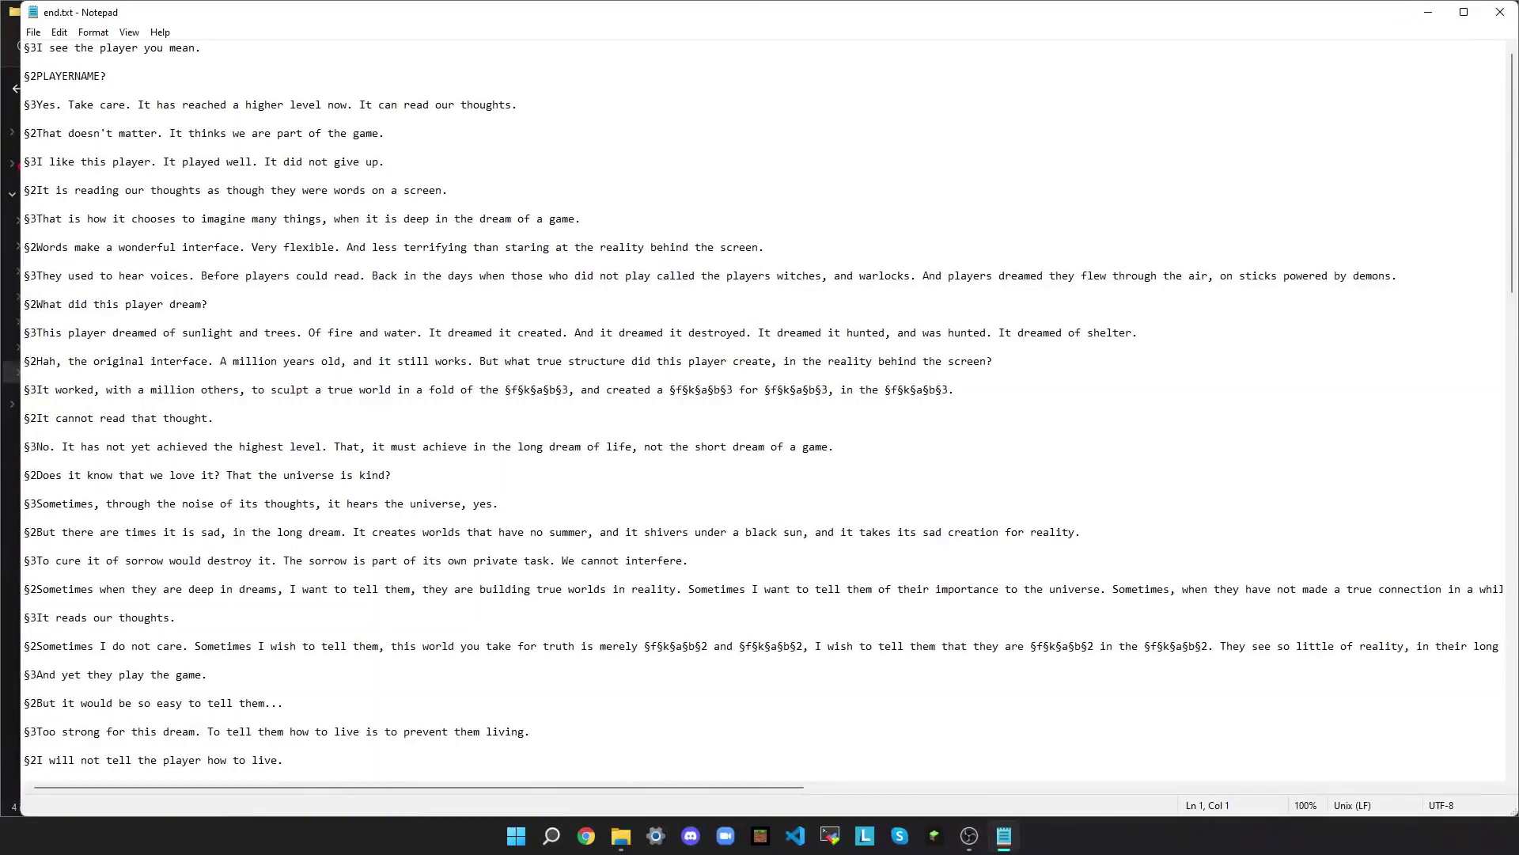
scroll(760, 412, down, 1)
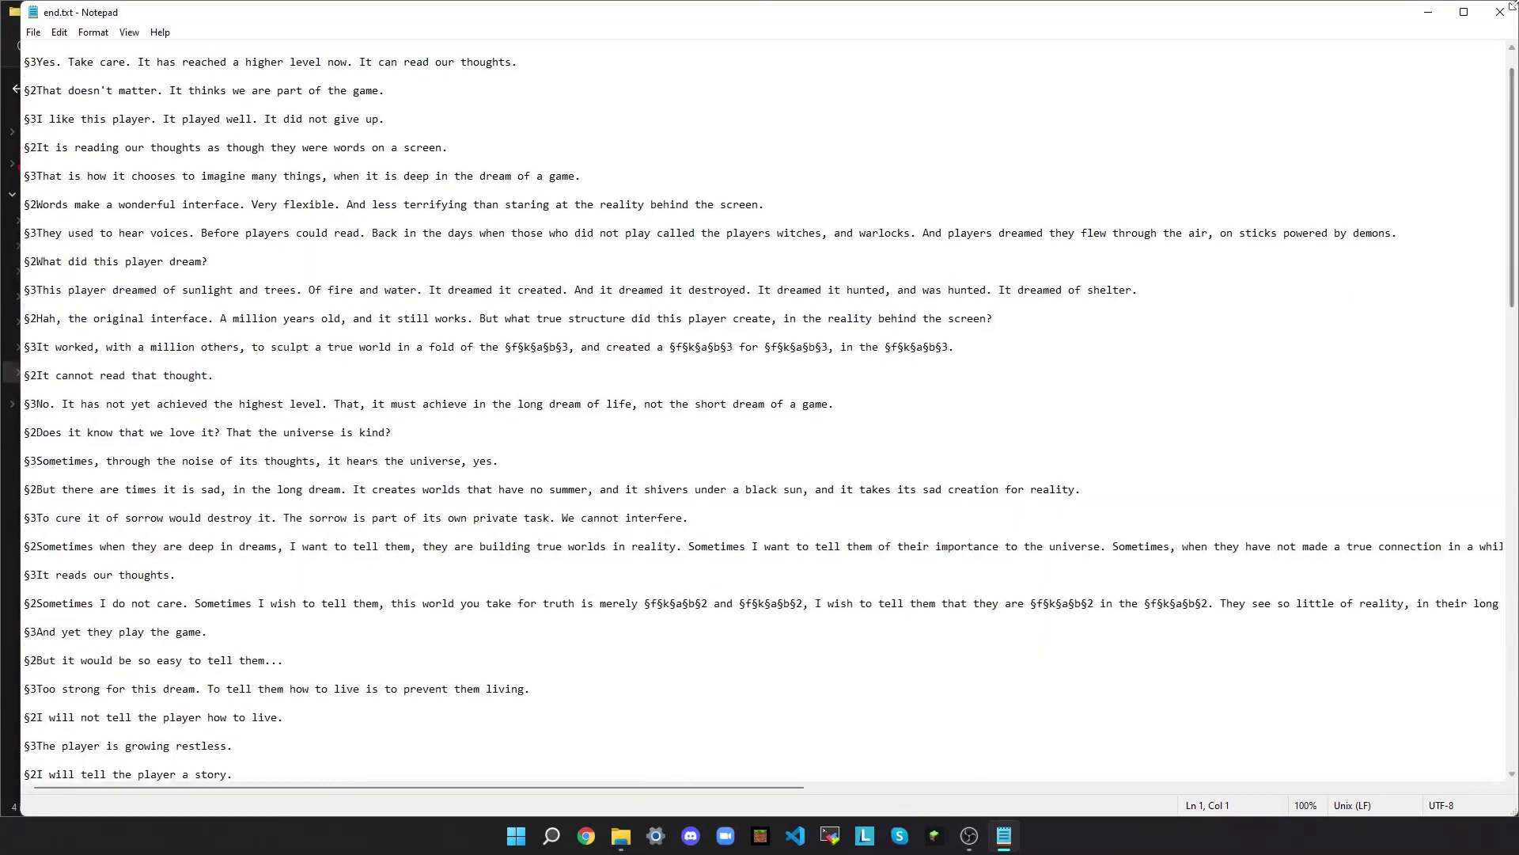
click(1500, 12)
click(383, 146)
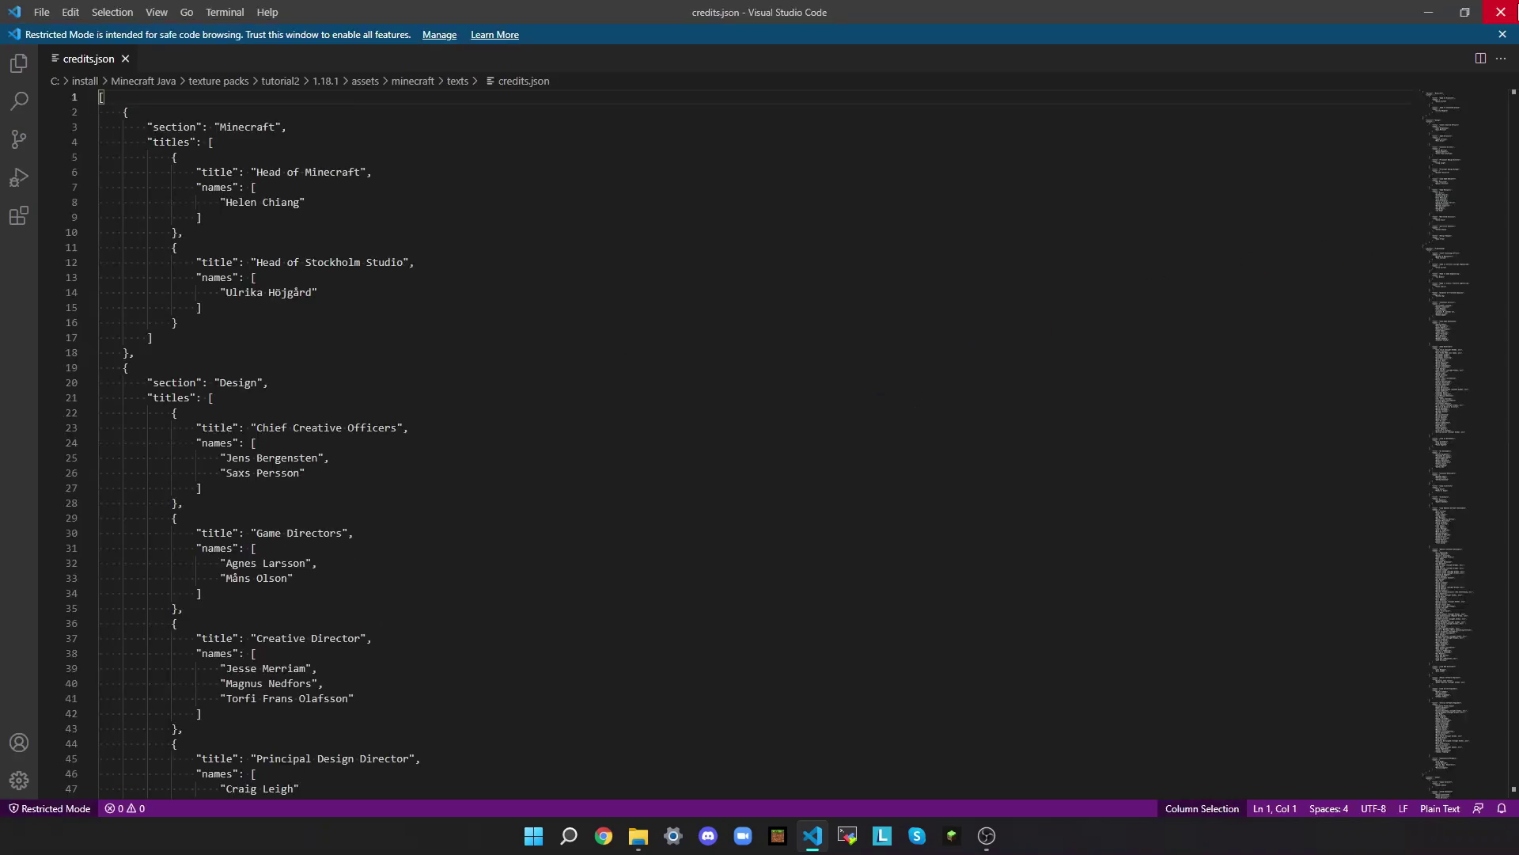
click(1501, 12)
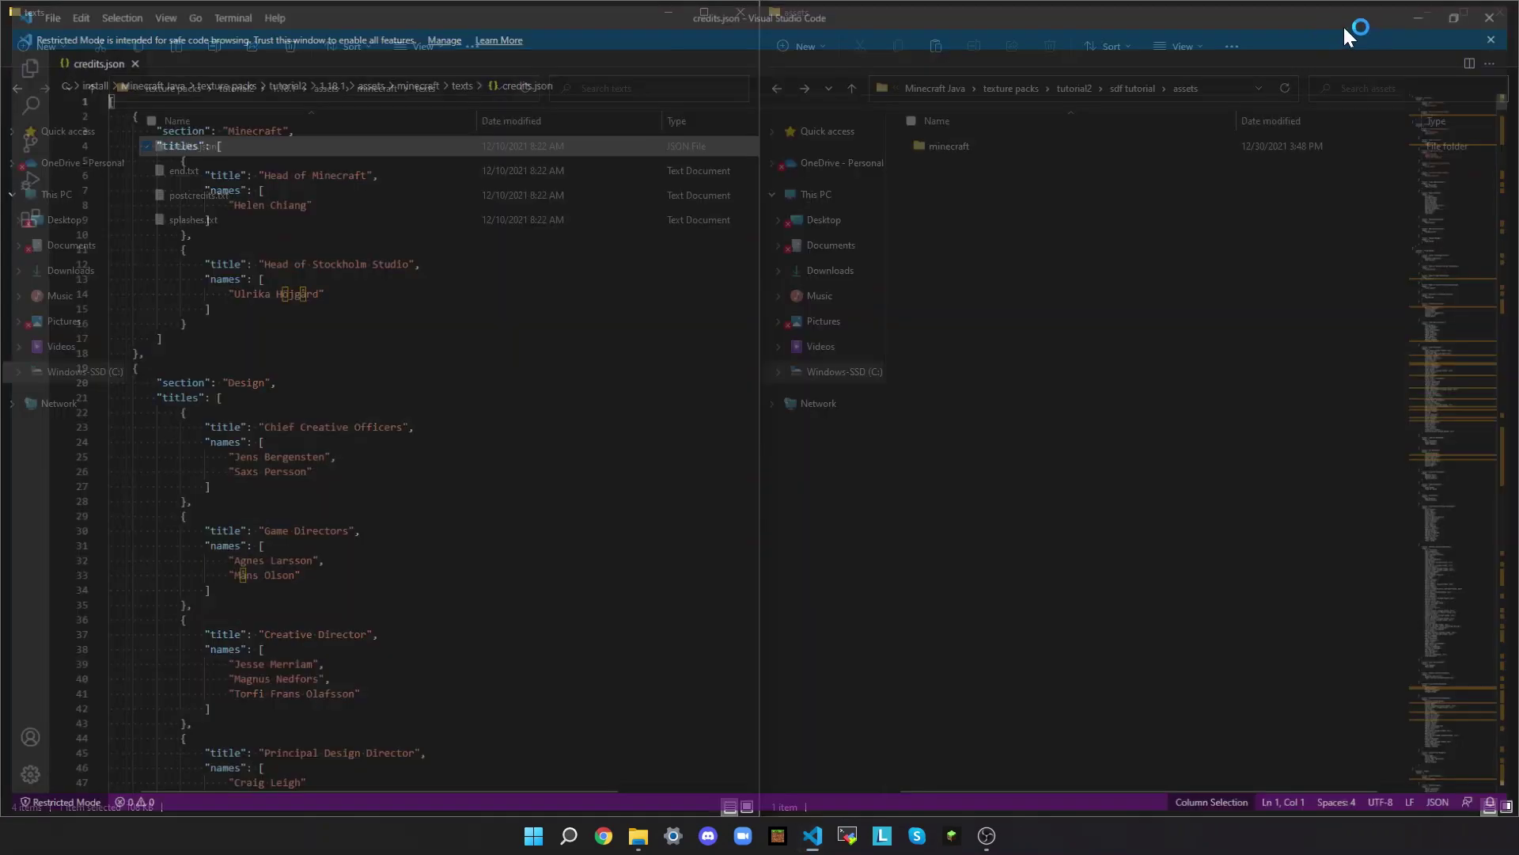
click(208, 198)
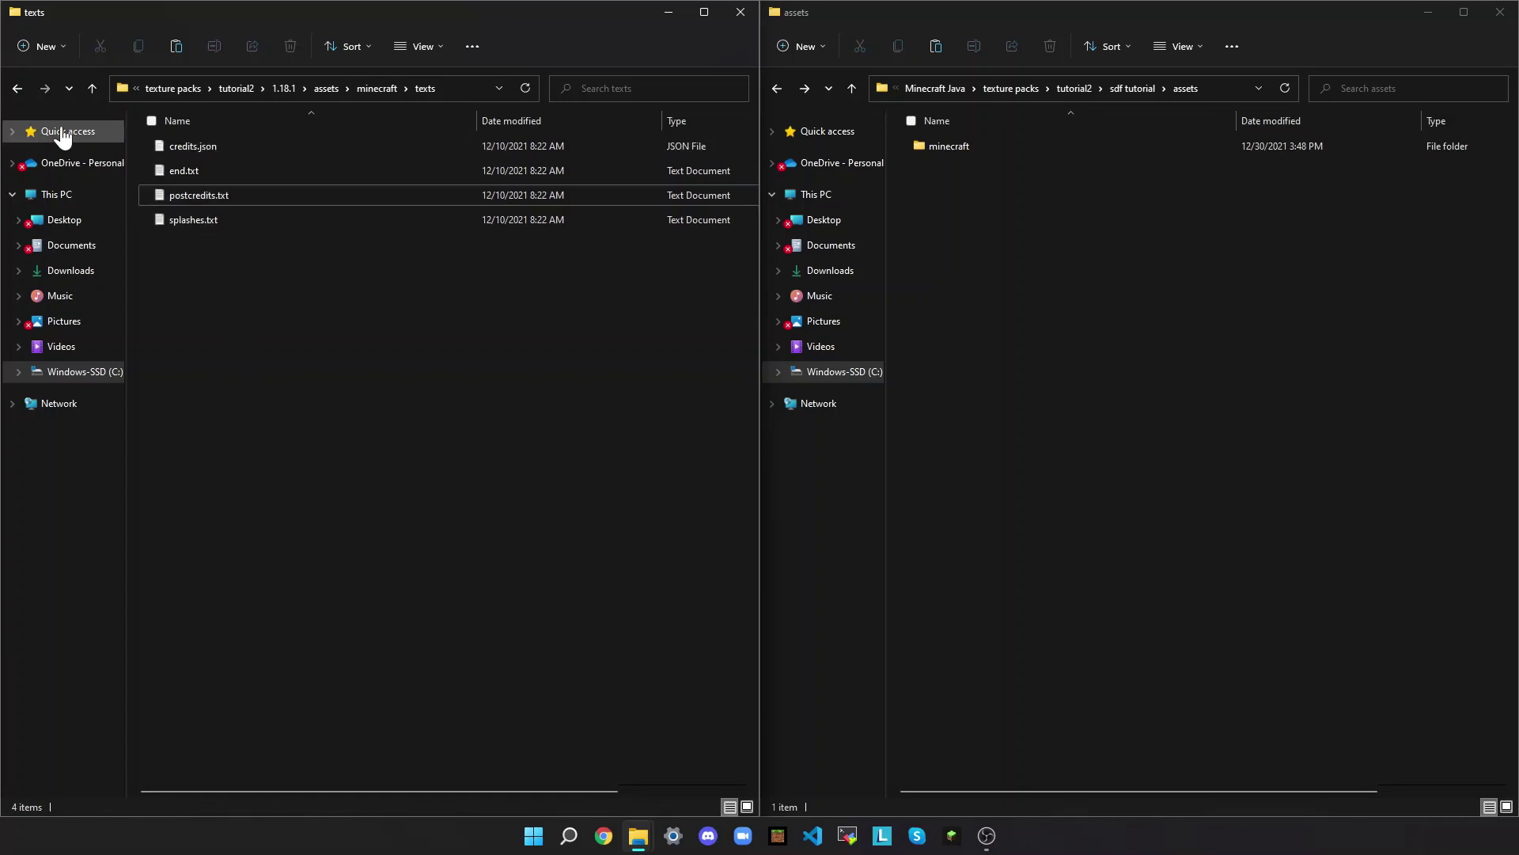
click(17, 88)
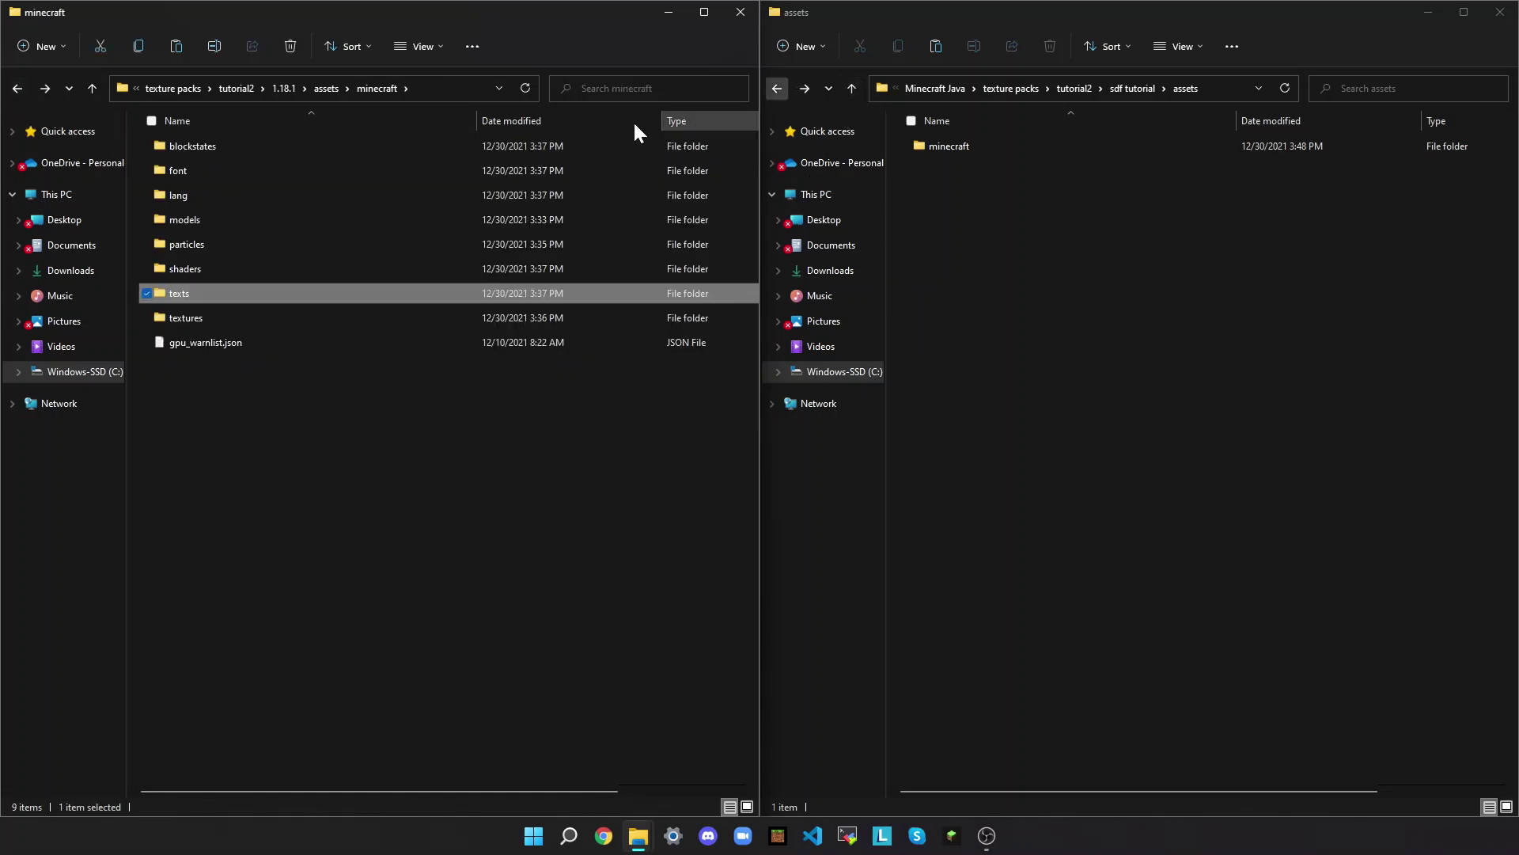
- Look into the particles and models folders of the default minecraft assets, including the block models
double_click(299, 237)
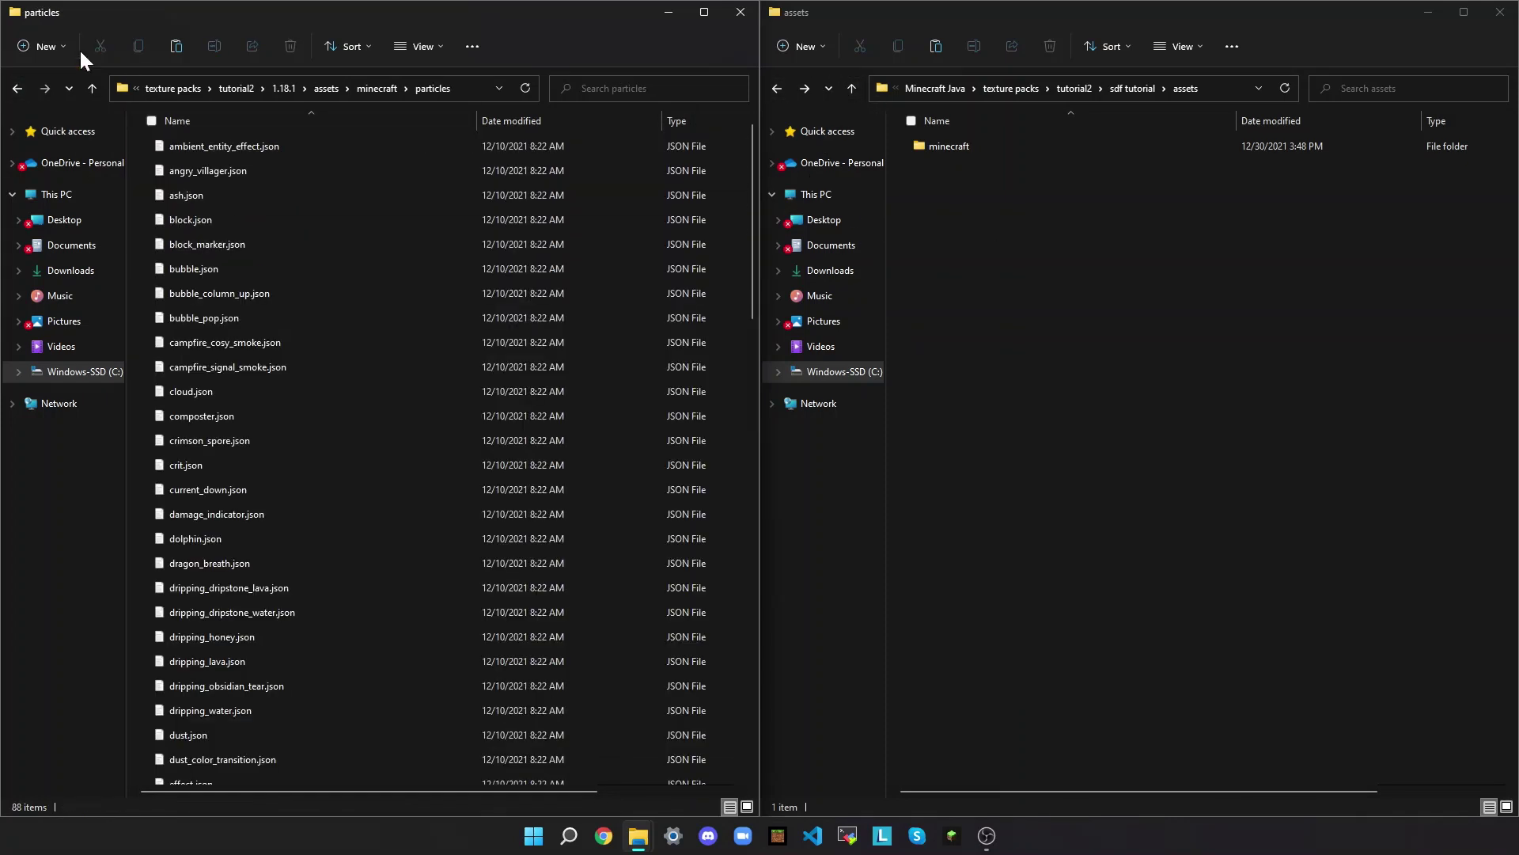
click(12, 90)
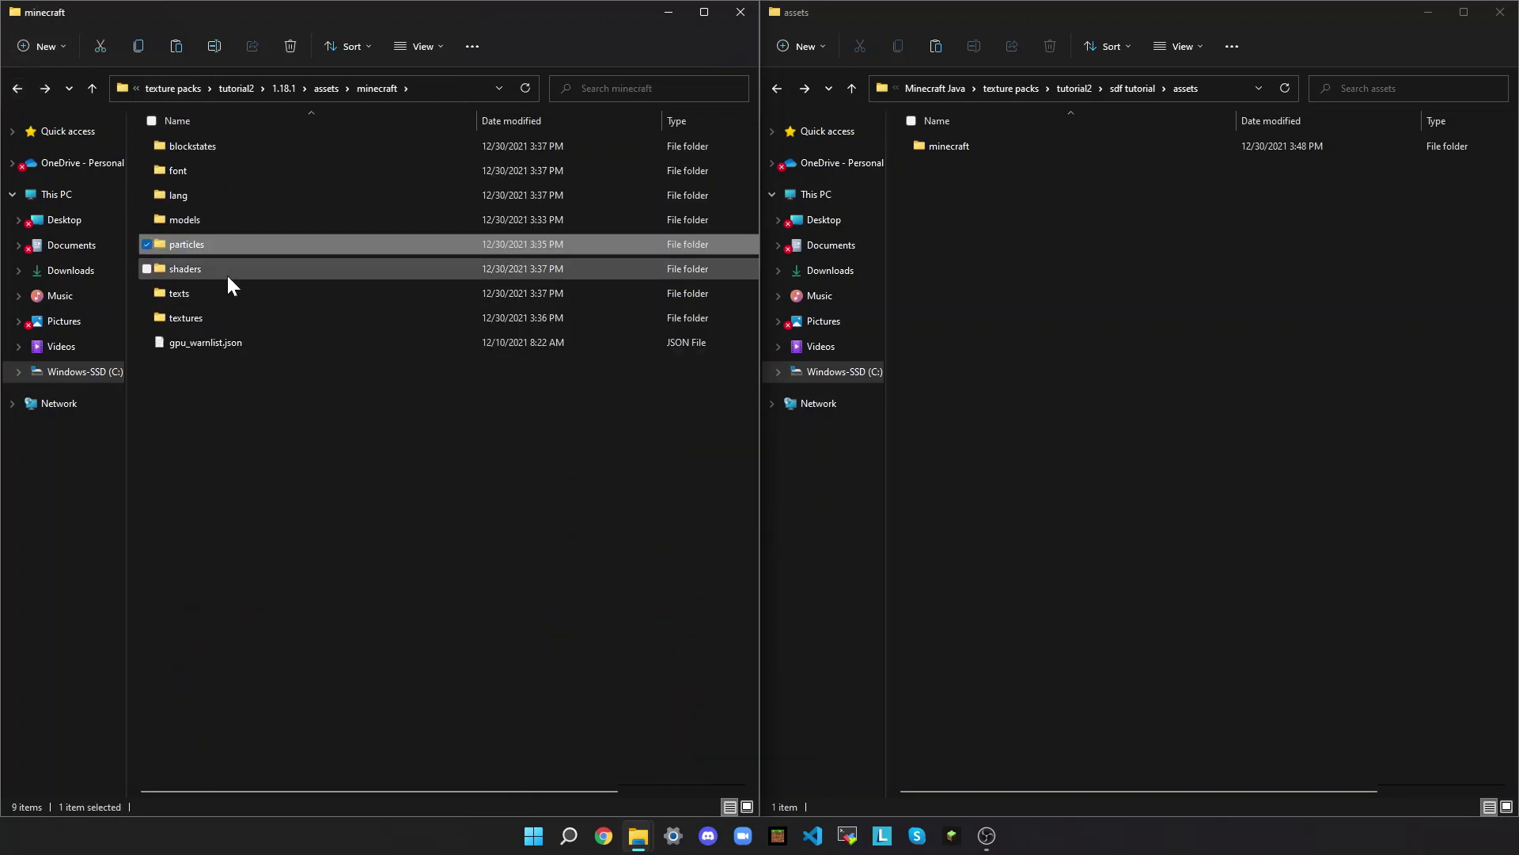
double_click(206, 221)
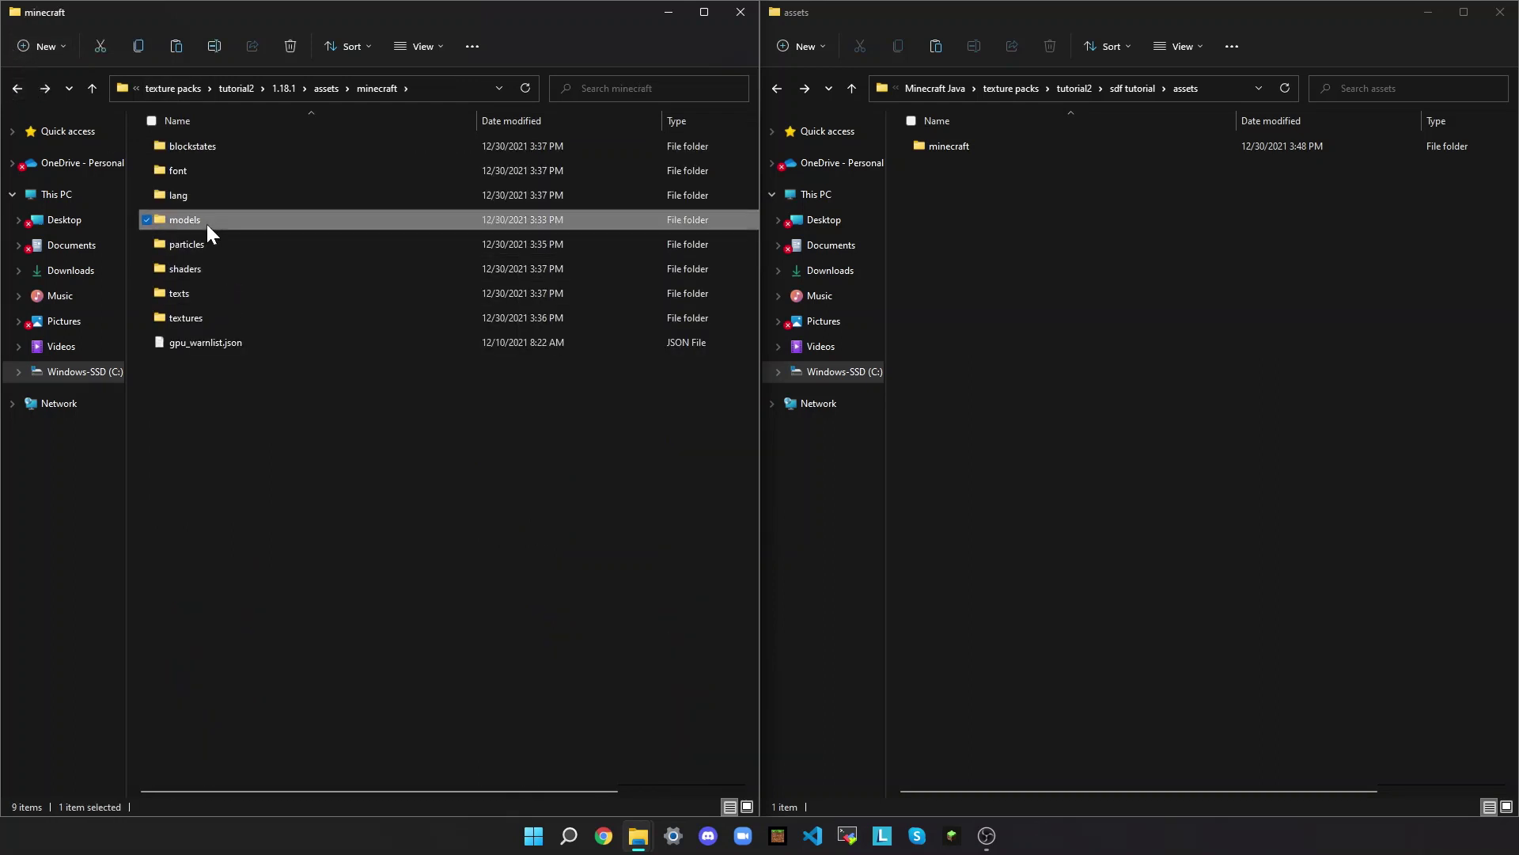
double_click(216, 151)
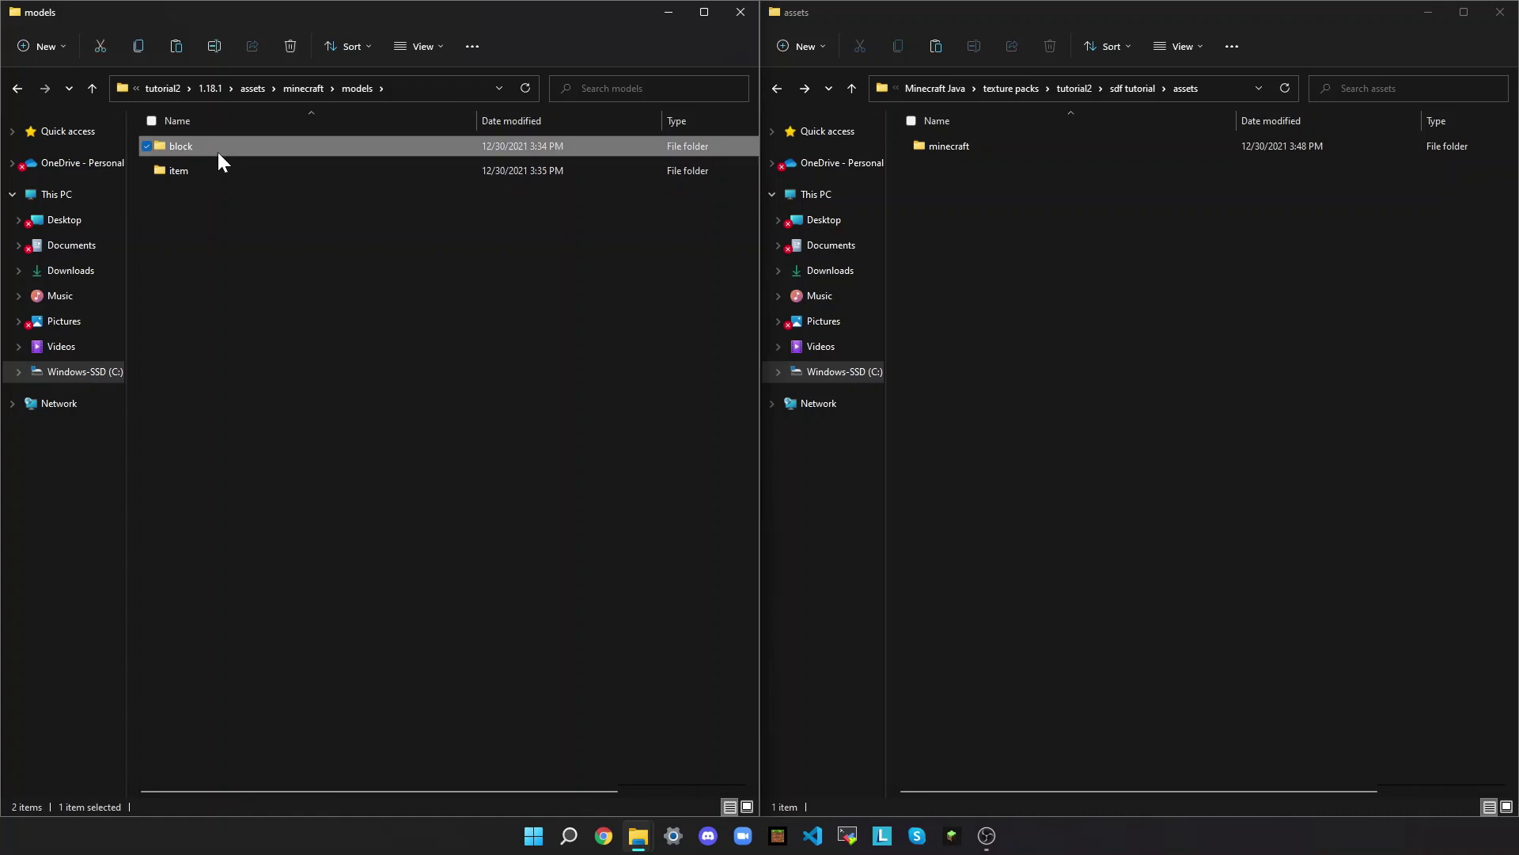
click(14, 90)
click(14, 89)
- Return to the root folders of the 1.18.1 default assets and the sdf tutorial pack
click(15, 89)
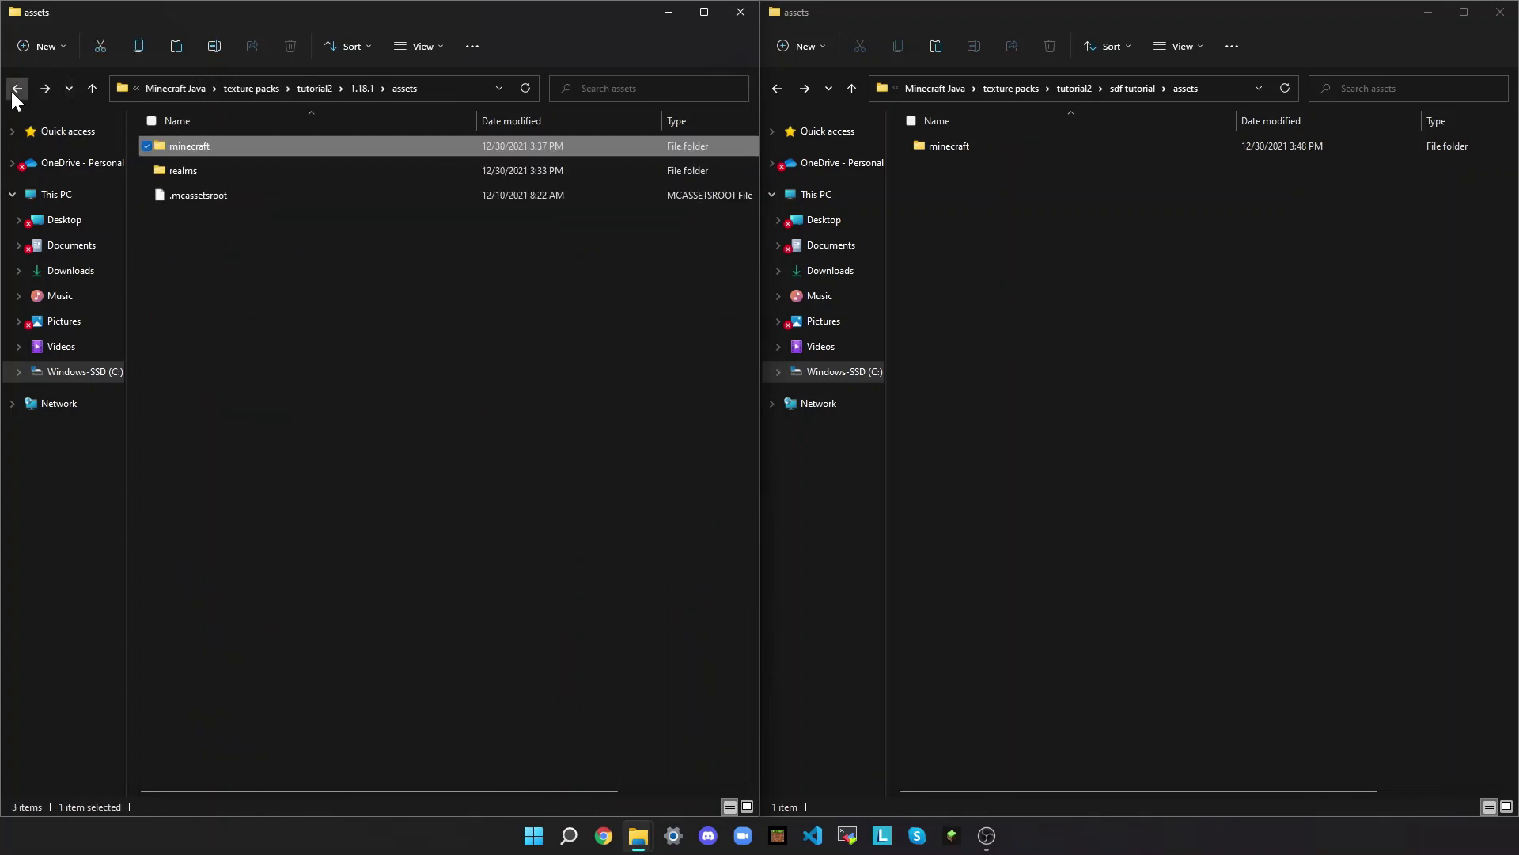
click(783, 84)
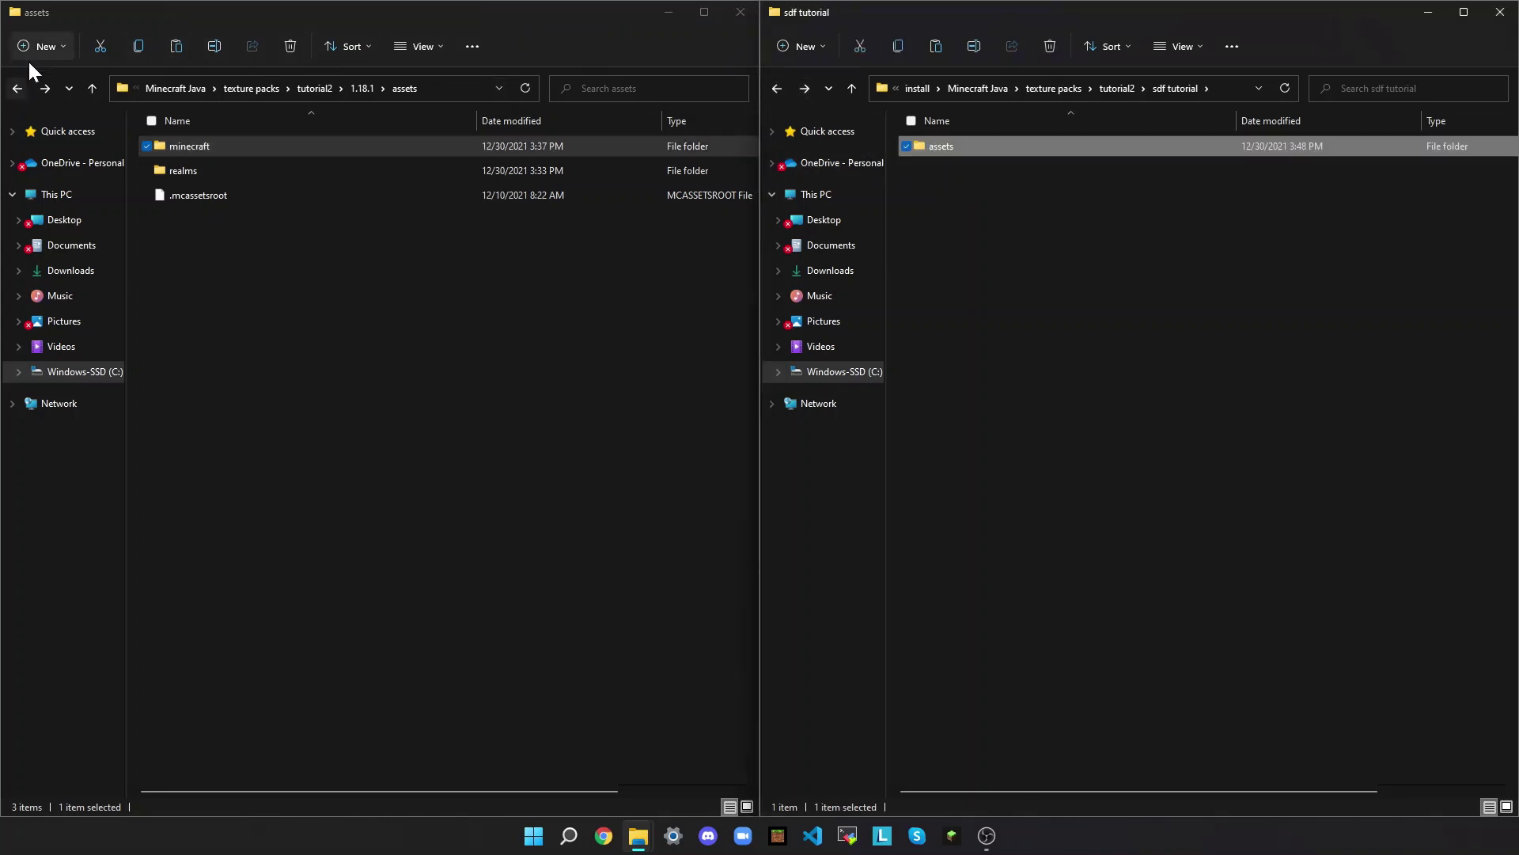
click(17, 88)
click(1195, 310)
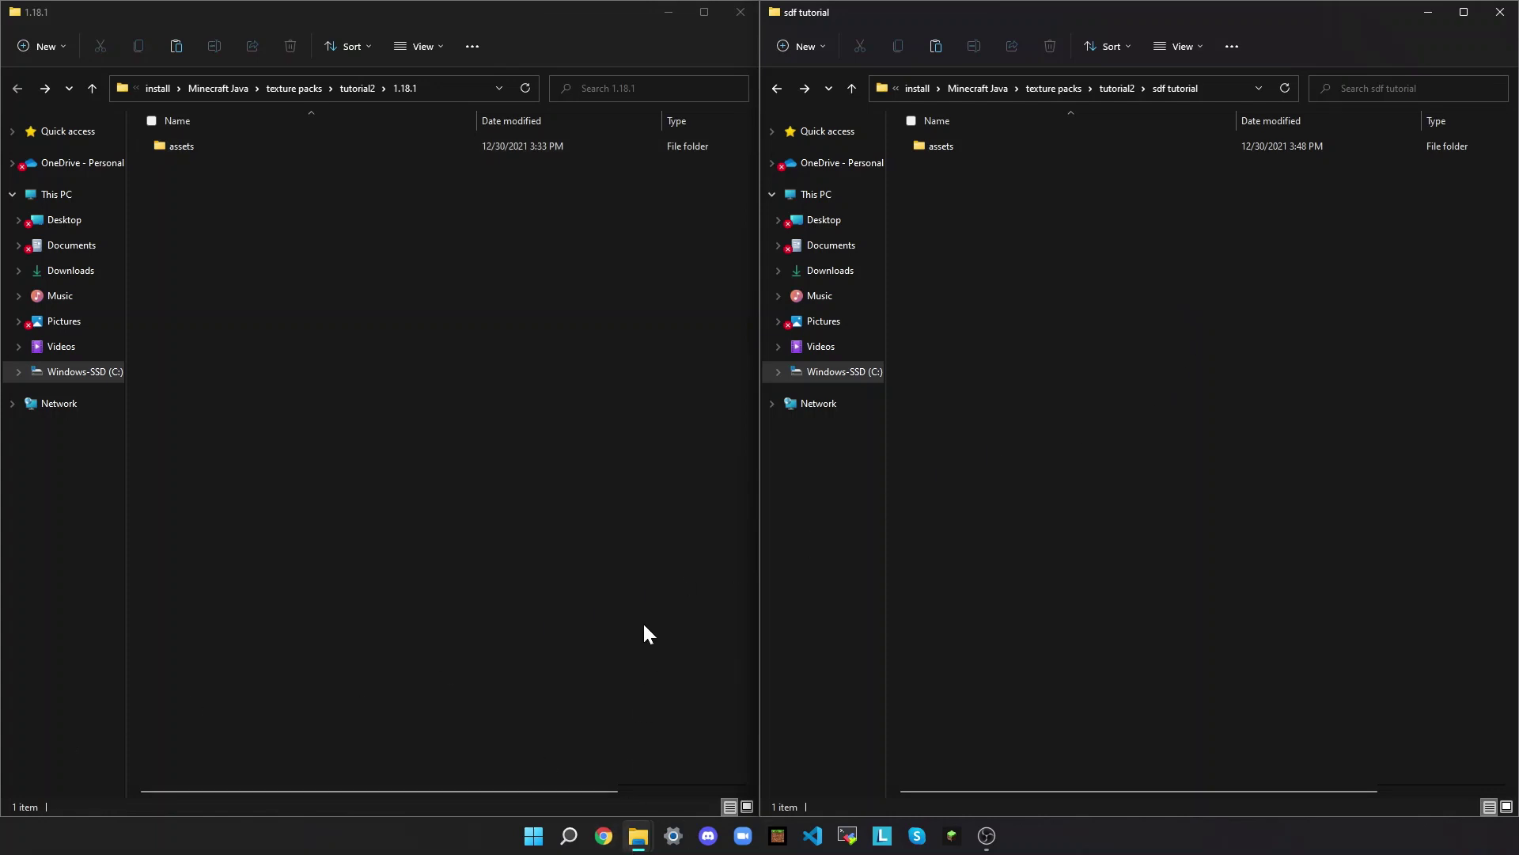
- Copy dirt.png from the recent files in a new File Explorer window into the sdf tutorial pack's root folder
key(super+e)
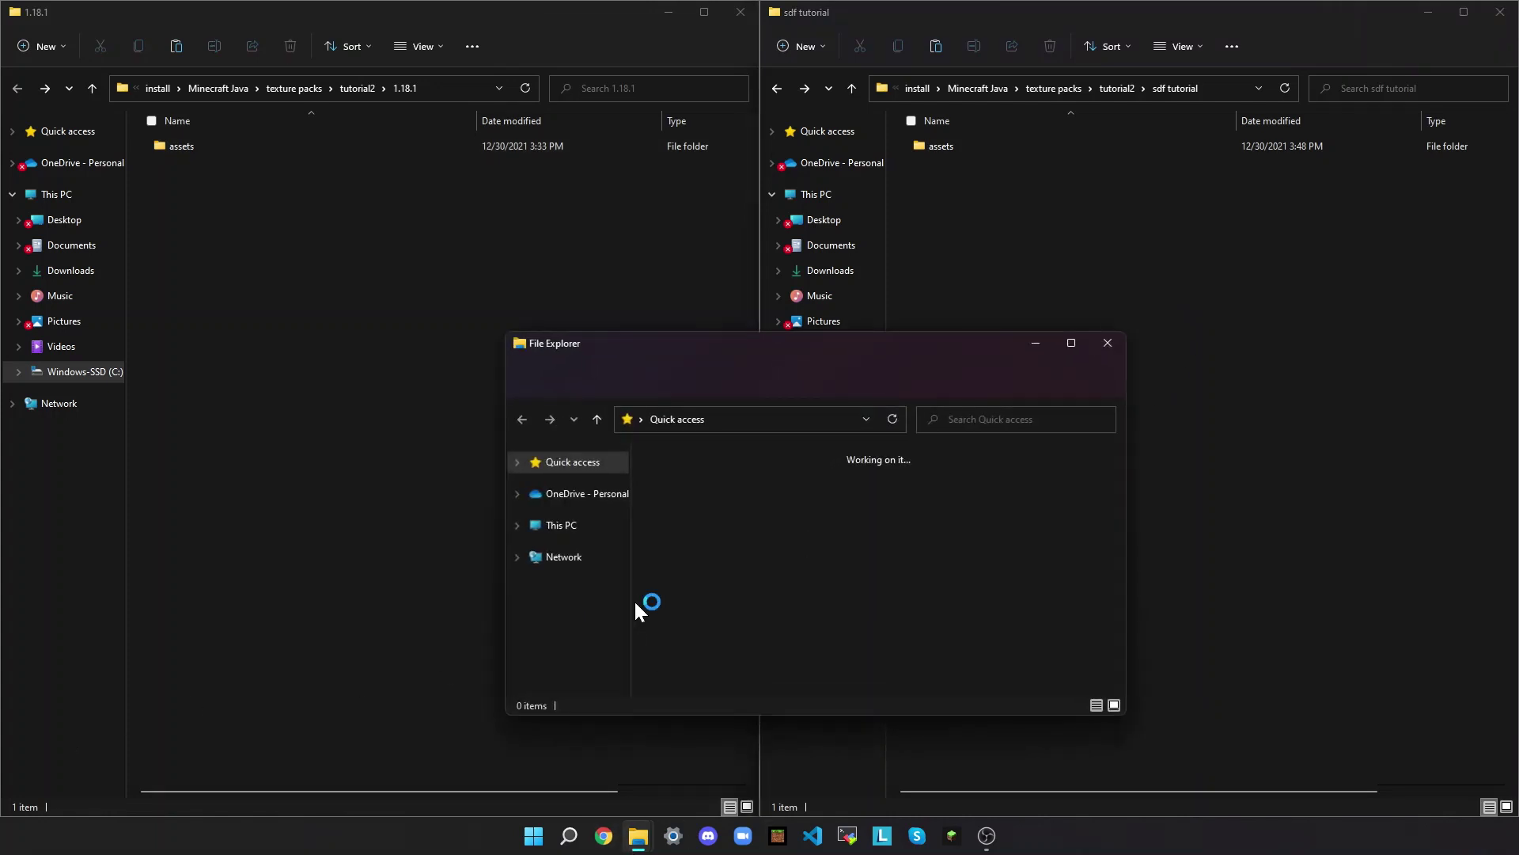
click(754, 340)
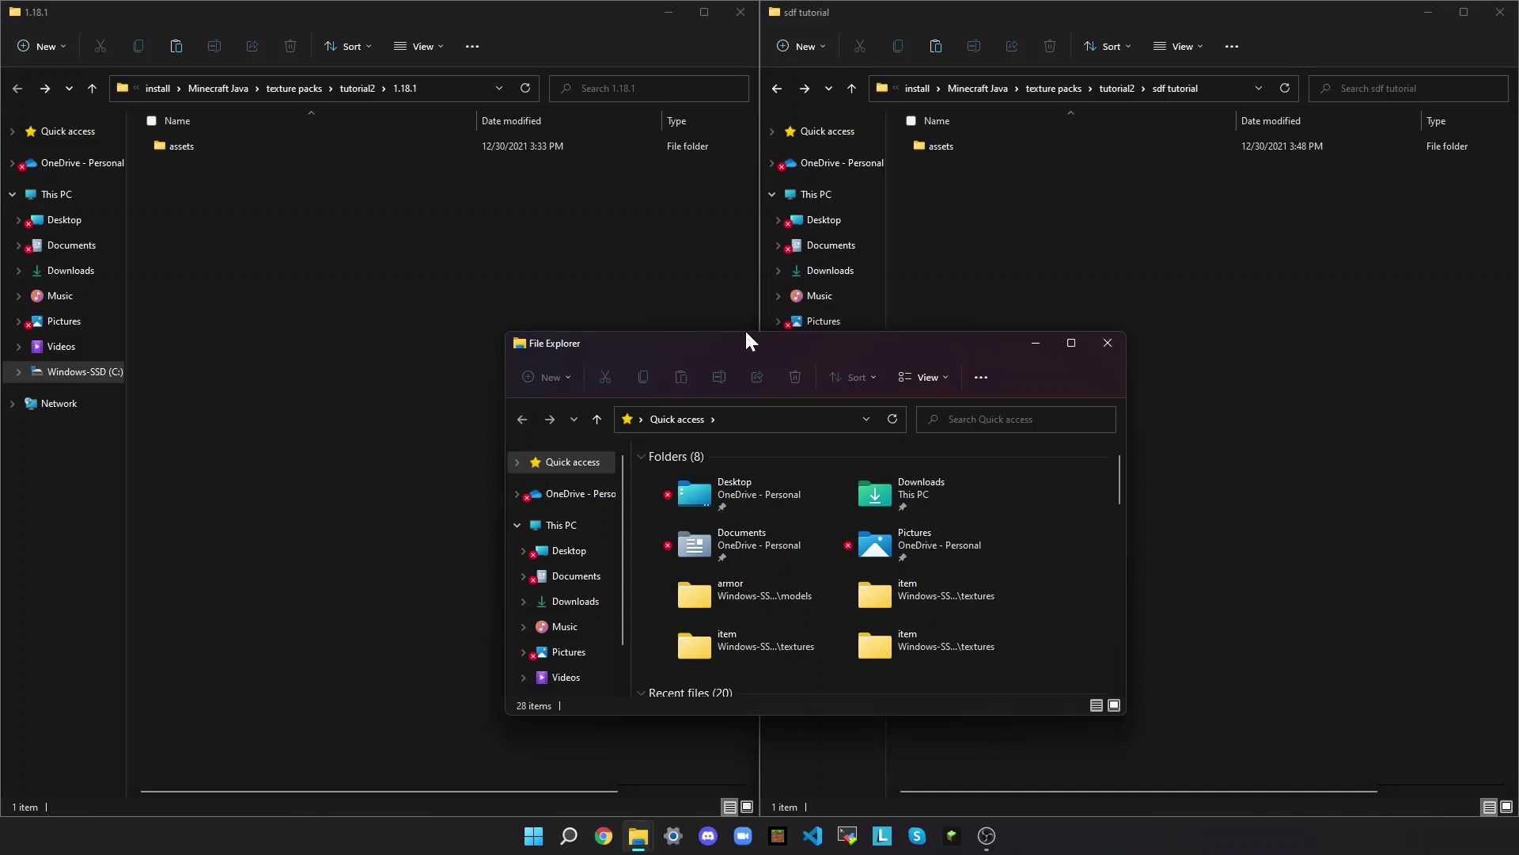
drag(749, 340, 683, 115)
scroll(712, 459, down, 5)
scroll(716, 406, up, 1)
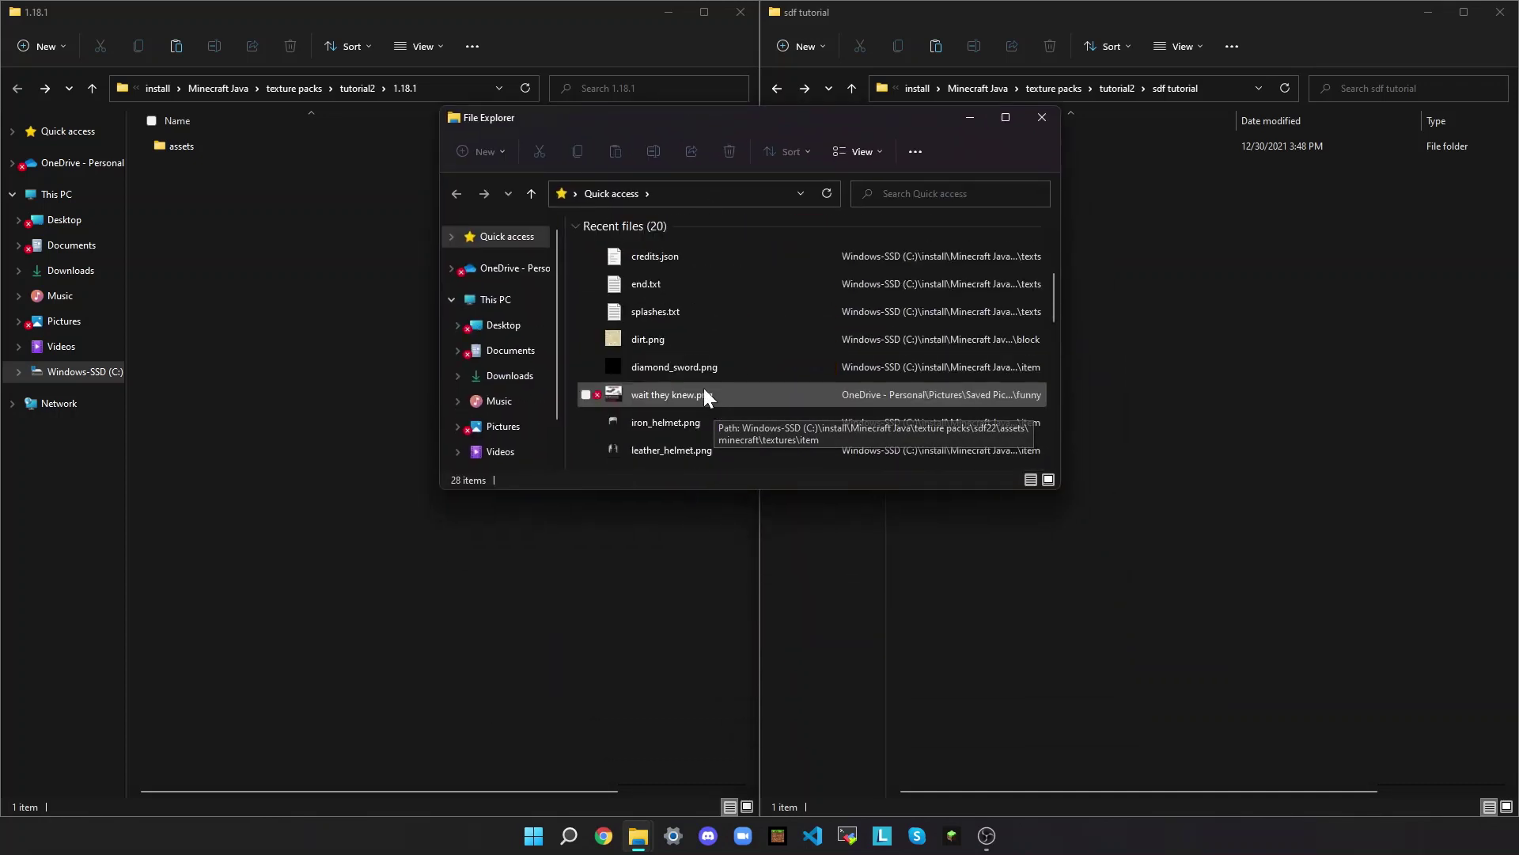
click(686, 342)
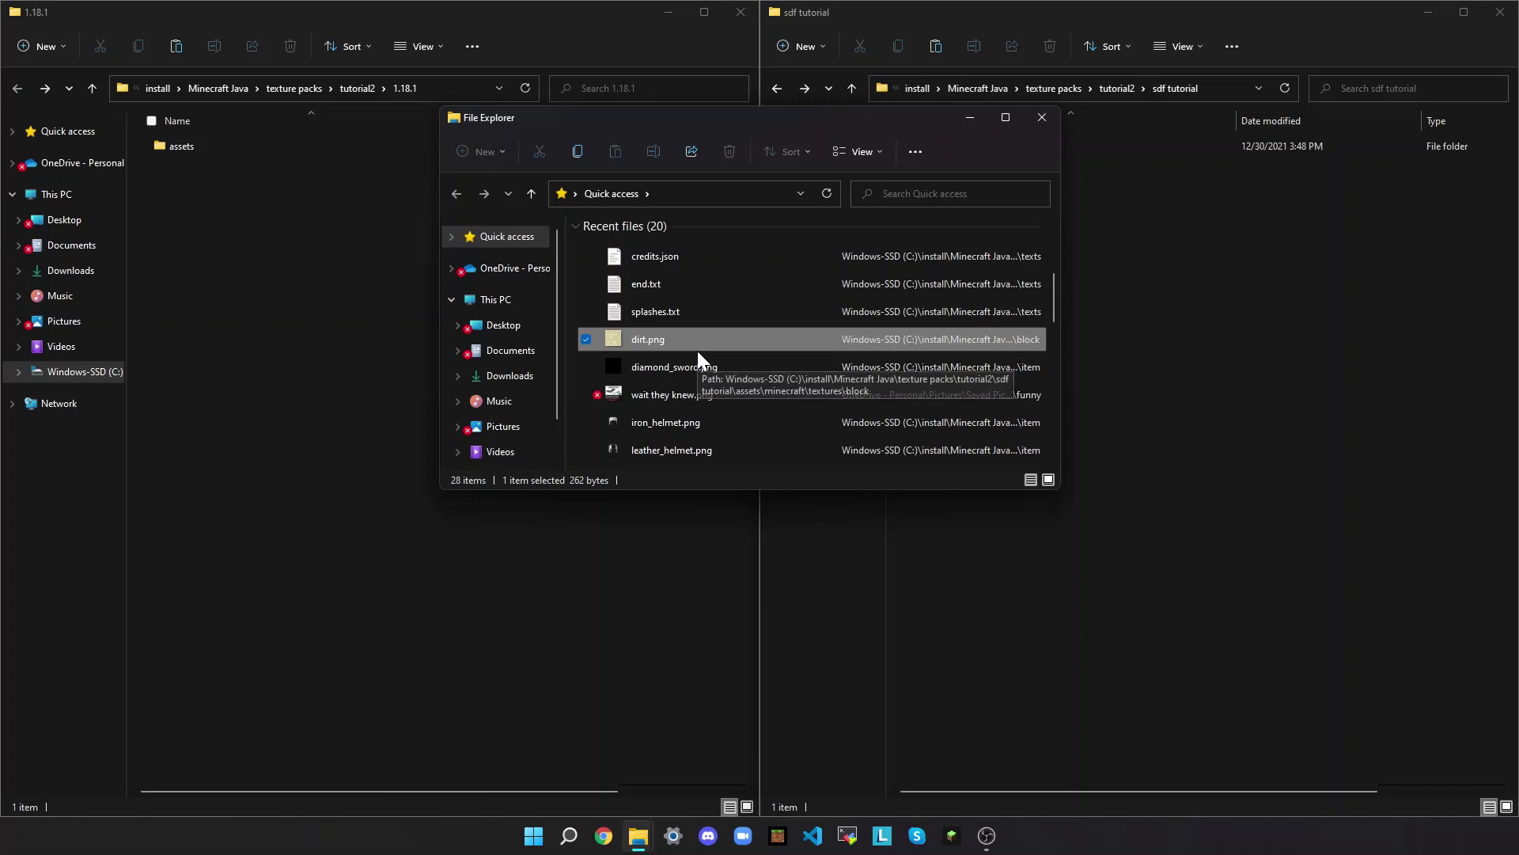
click(1274, 238)
key(ctrl+v)
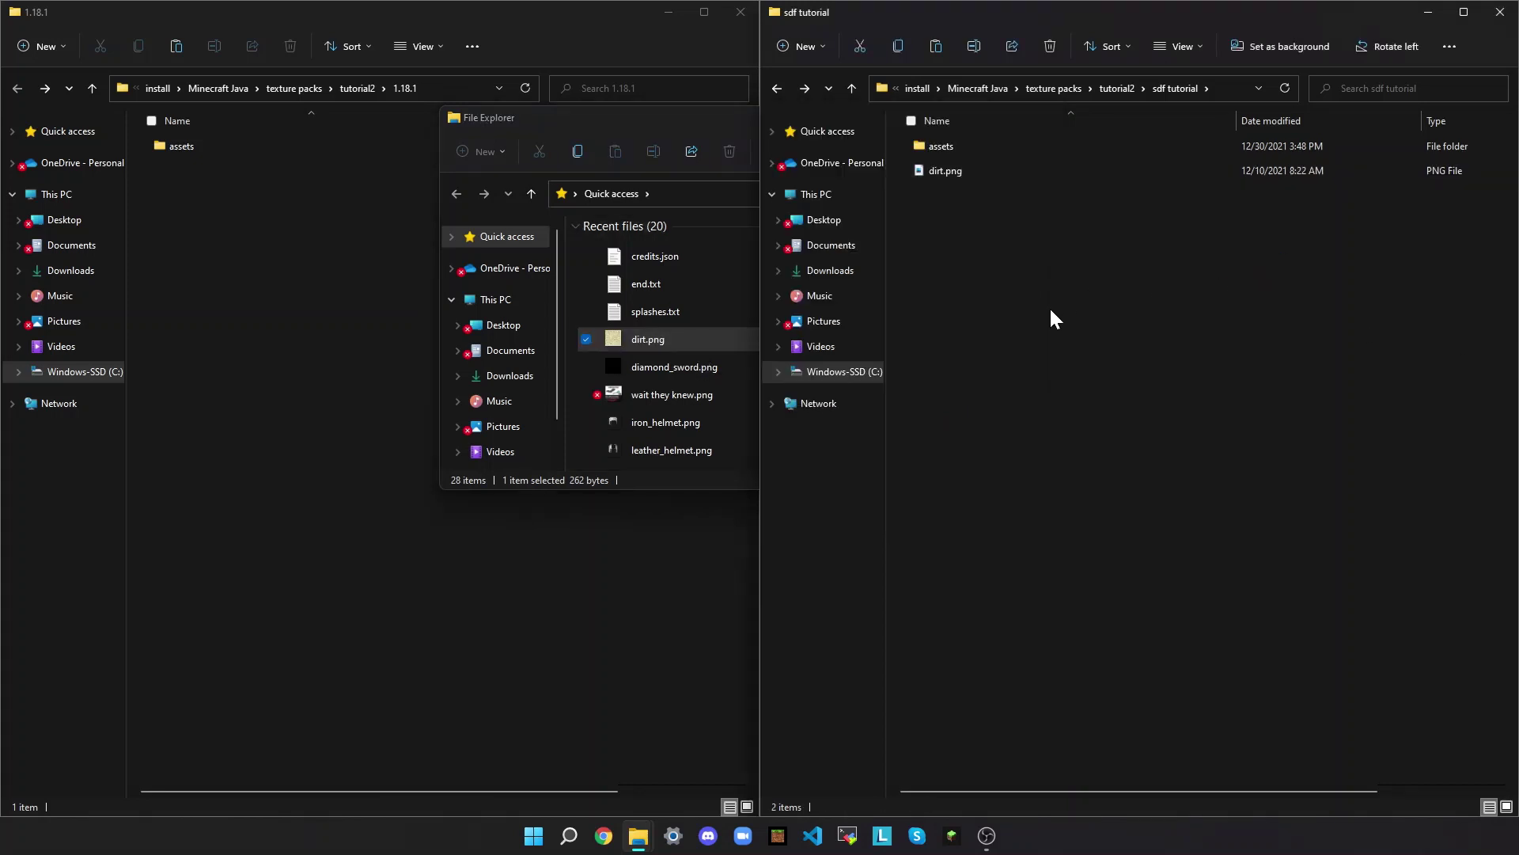
- Rename dirt.png in the sdf tutorial pack's root folder as pack.png
right_click(999, 175)
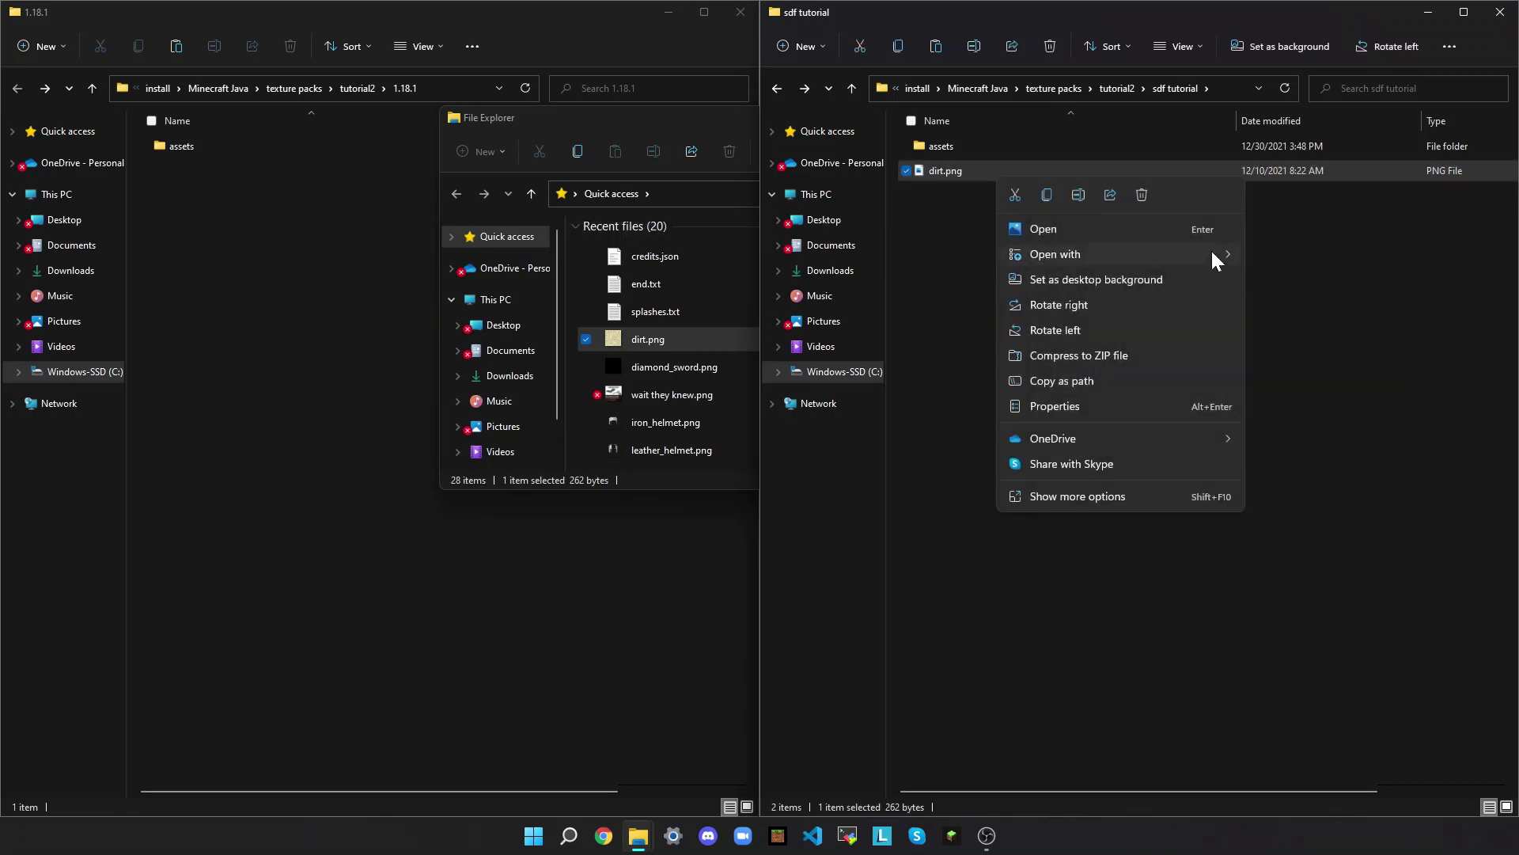
click(1080, 193)
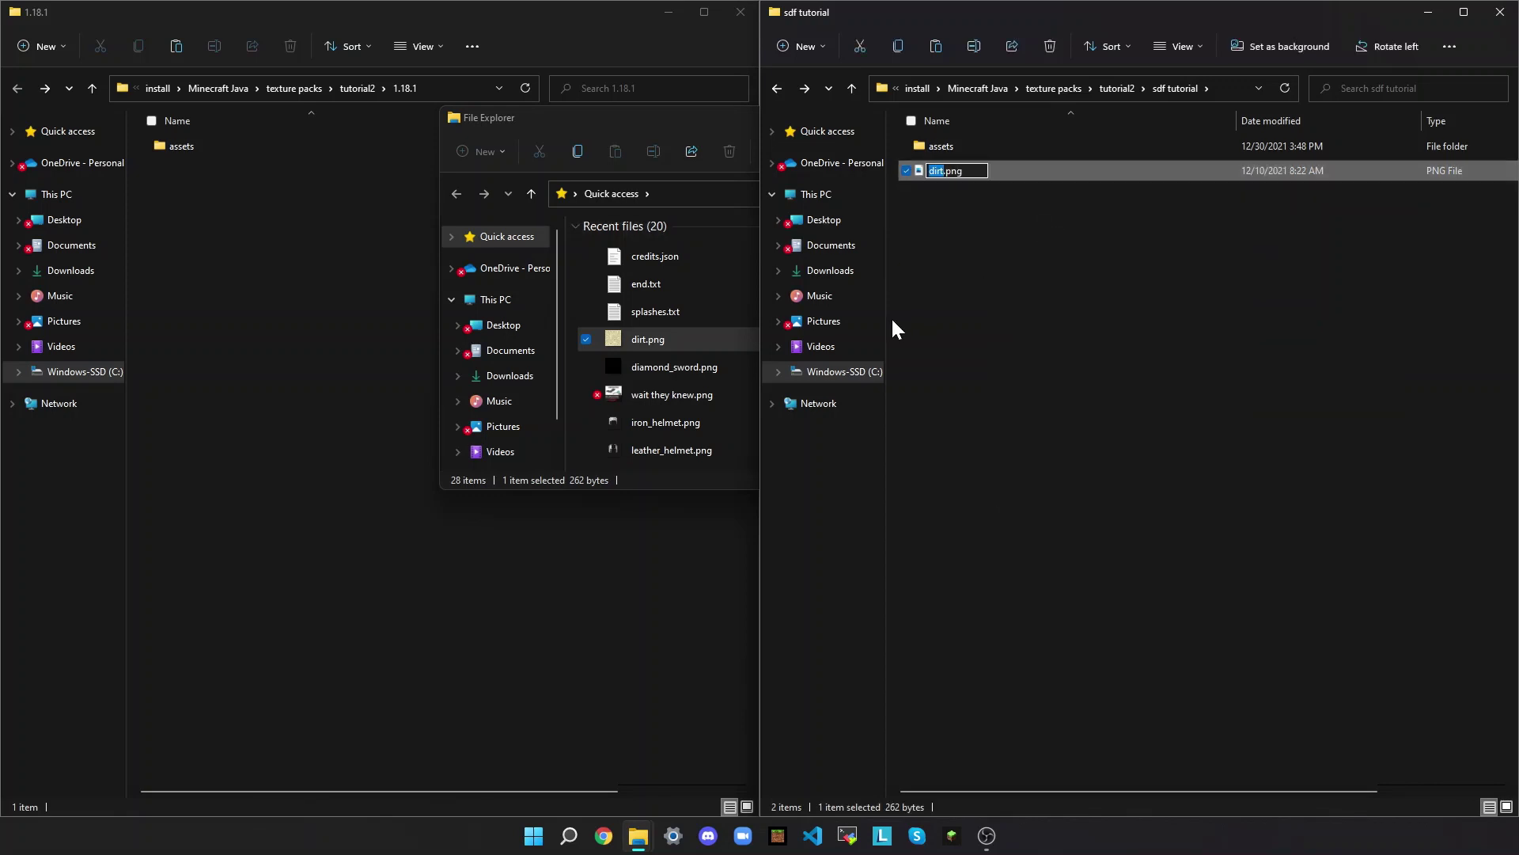
text(pack)
click(972, 310)
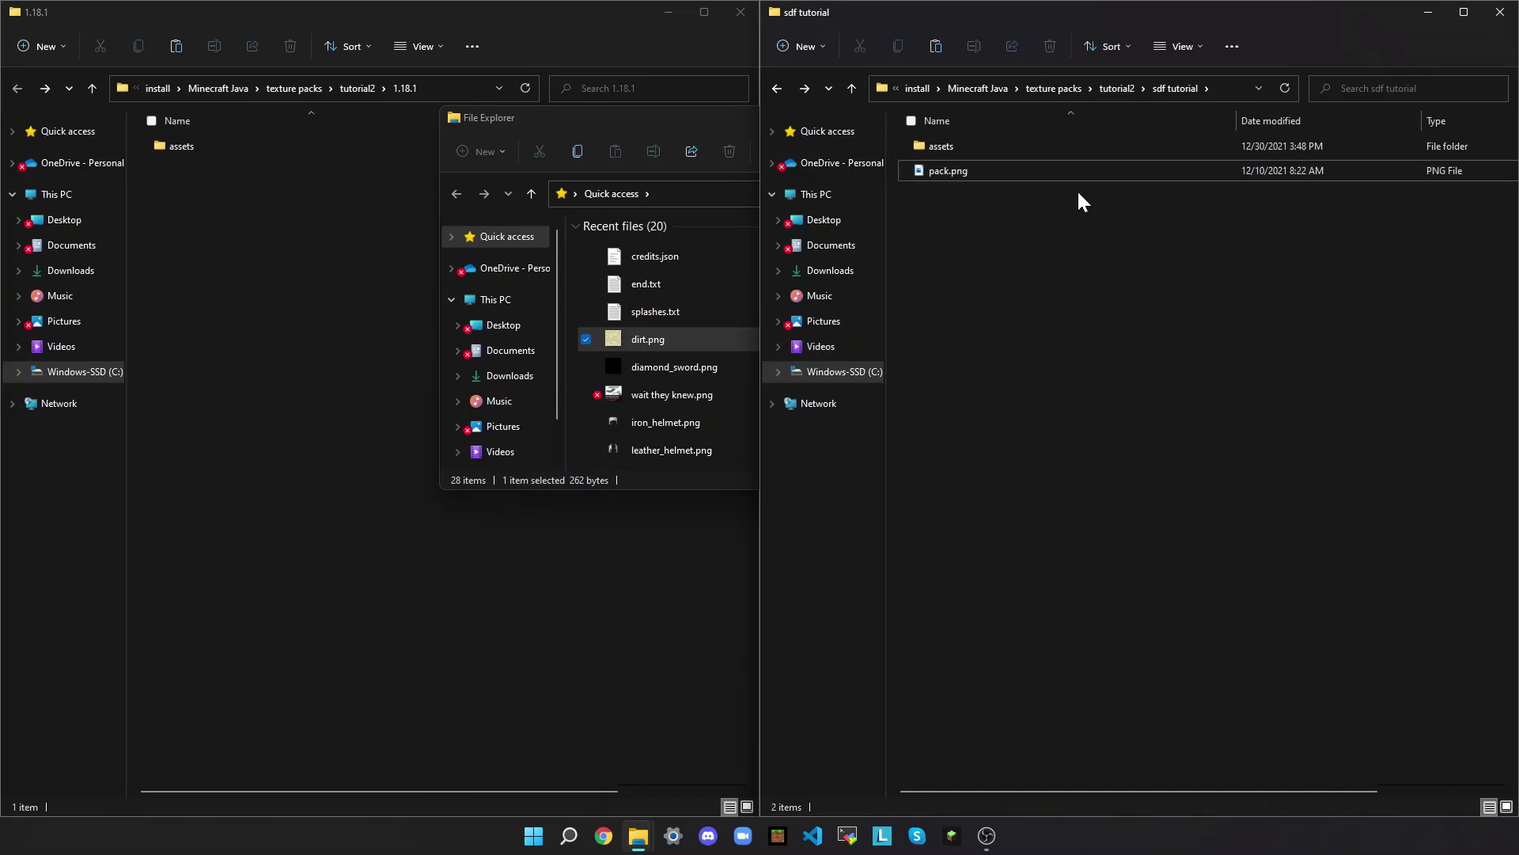
click(1065, 172)
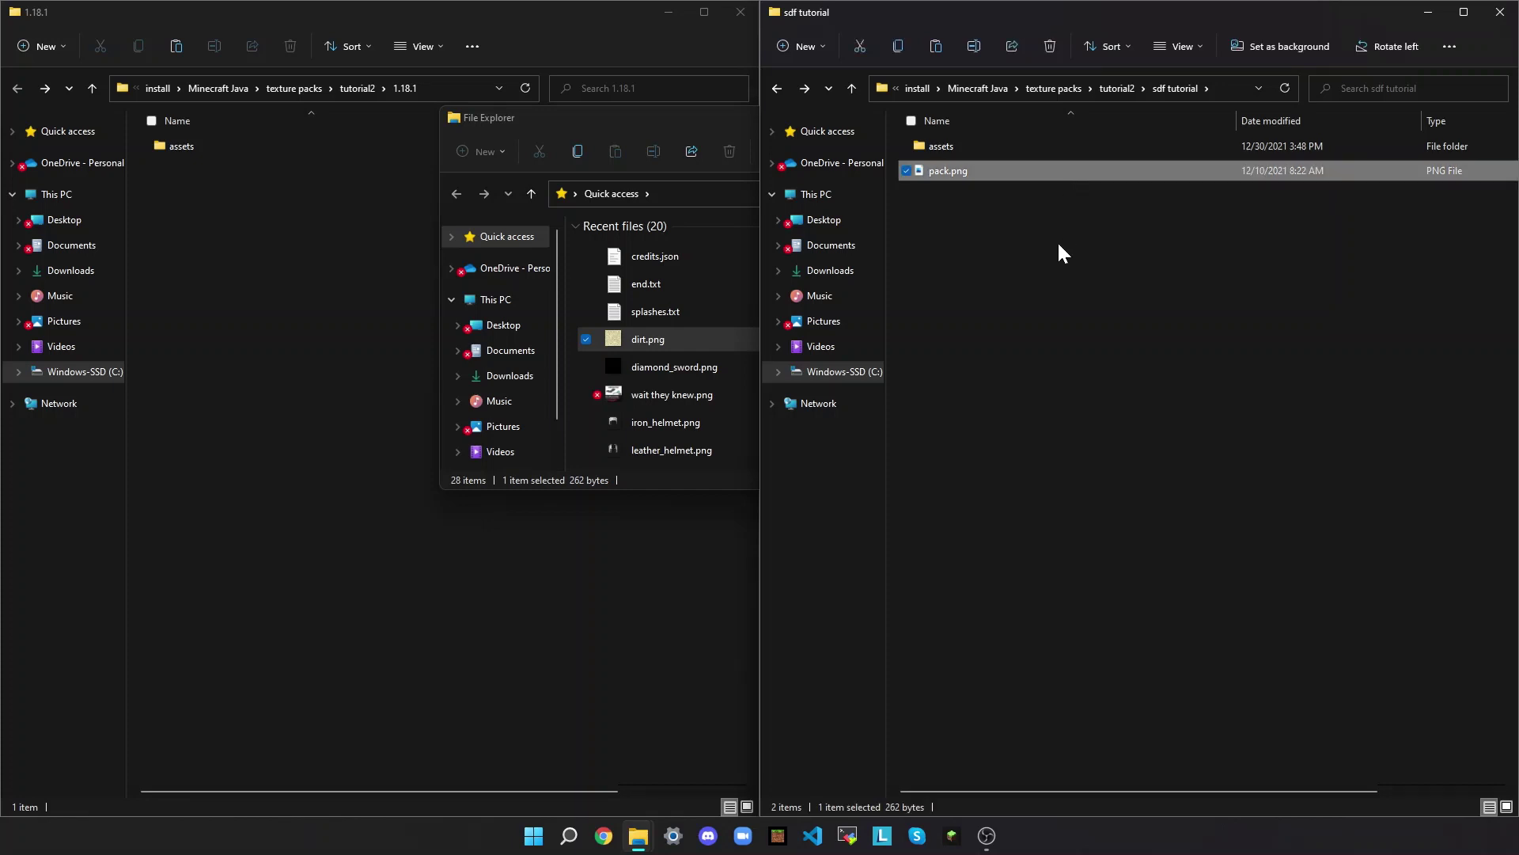
click(992, 372)
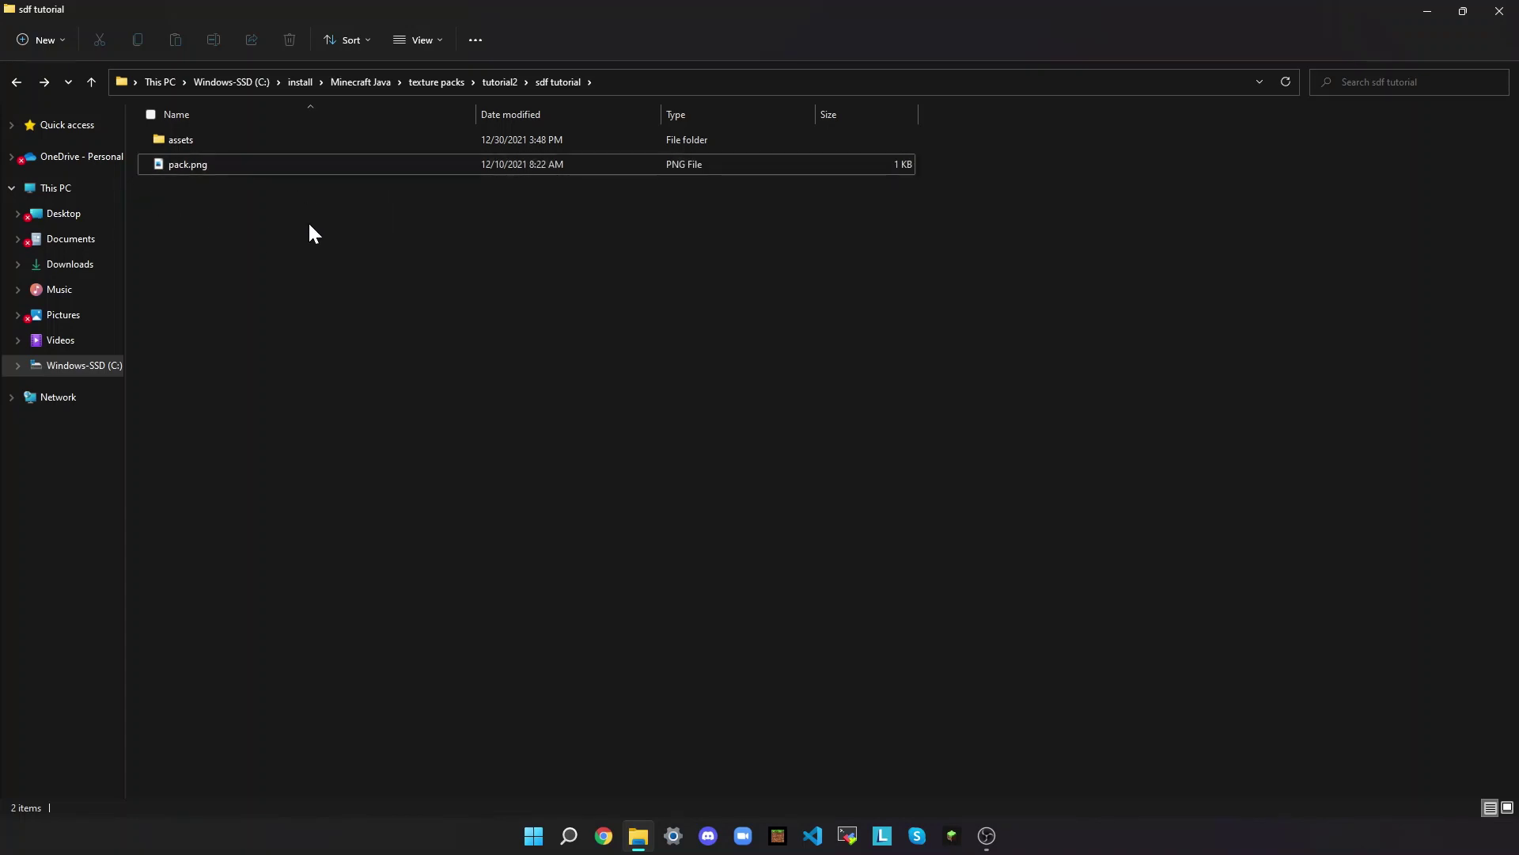
- Create a new text document in the sdf tutorial root folder, keeping its default name
right_click(311, 227)
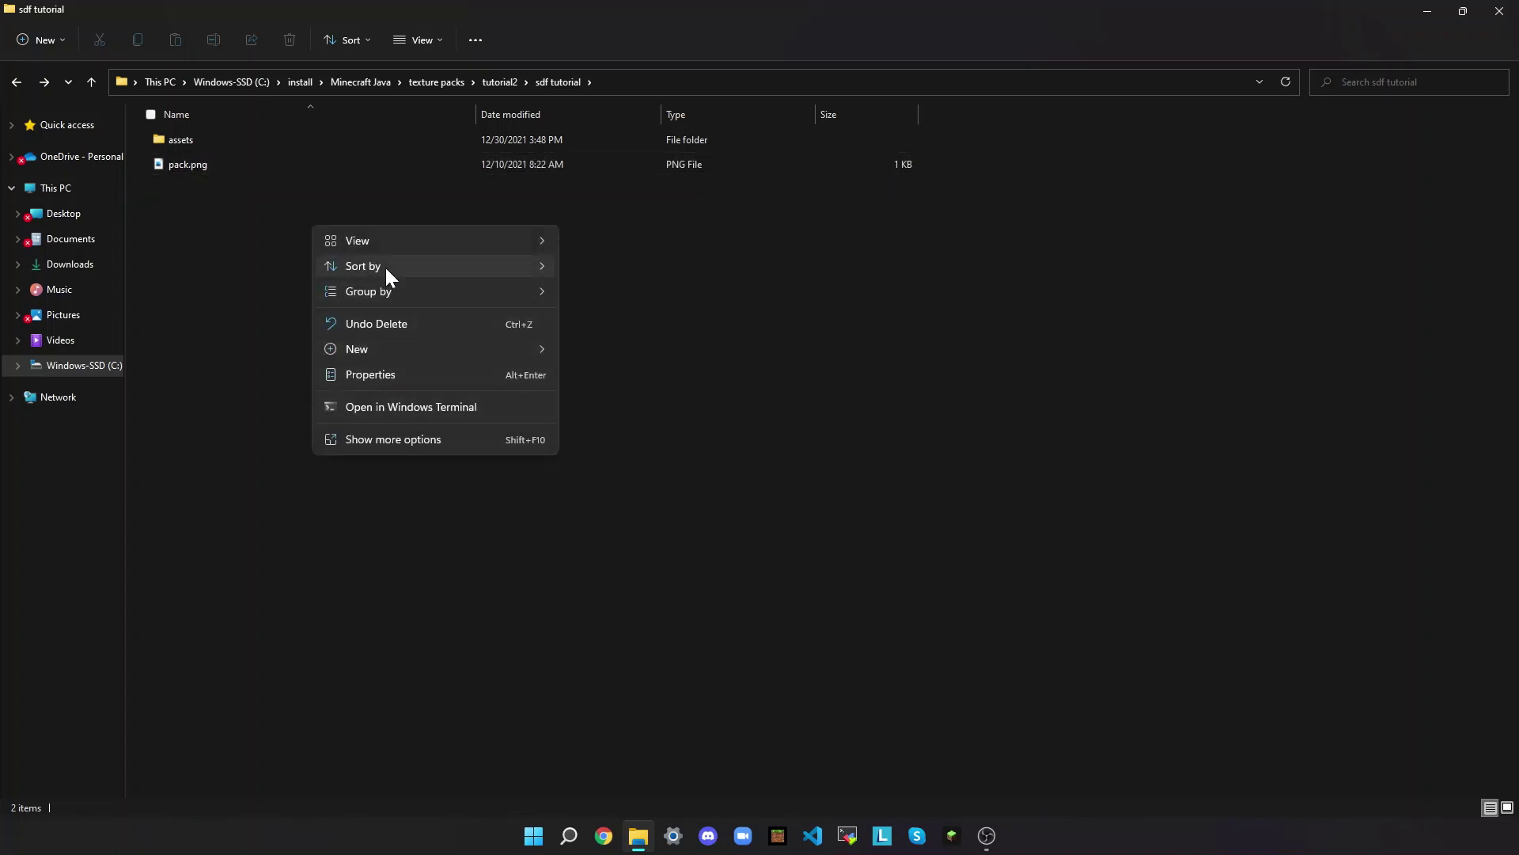
mouse_move(363, 358)
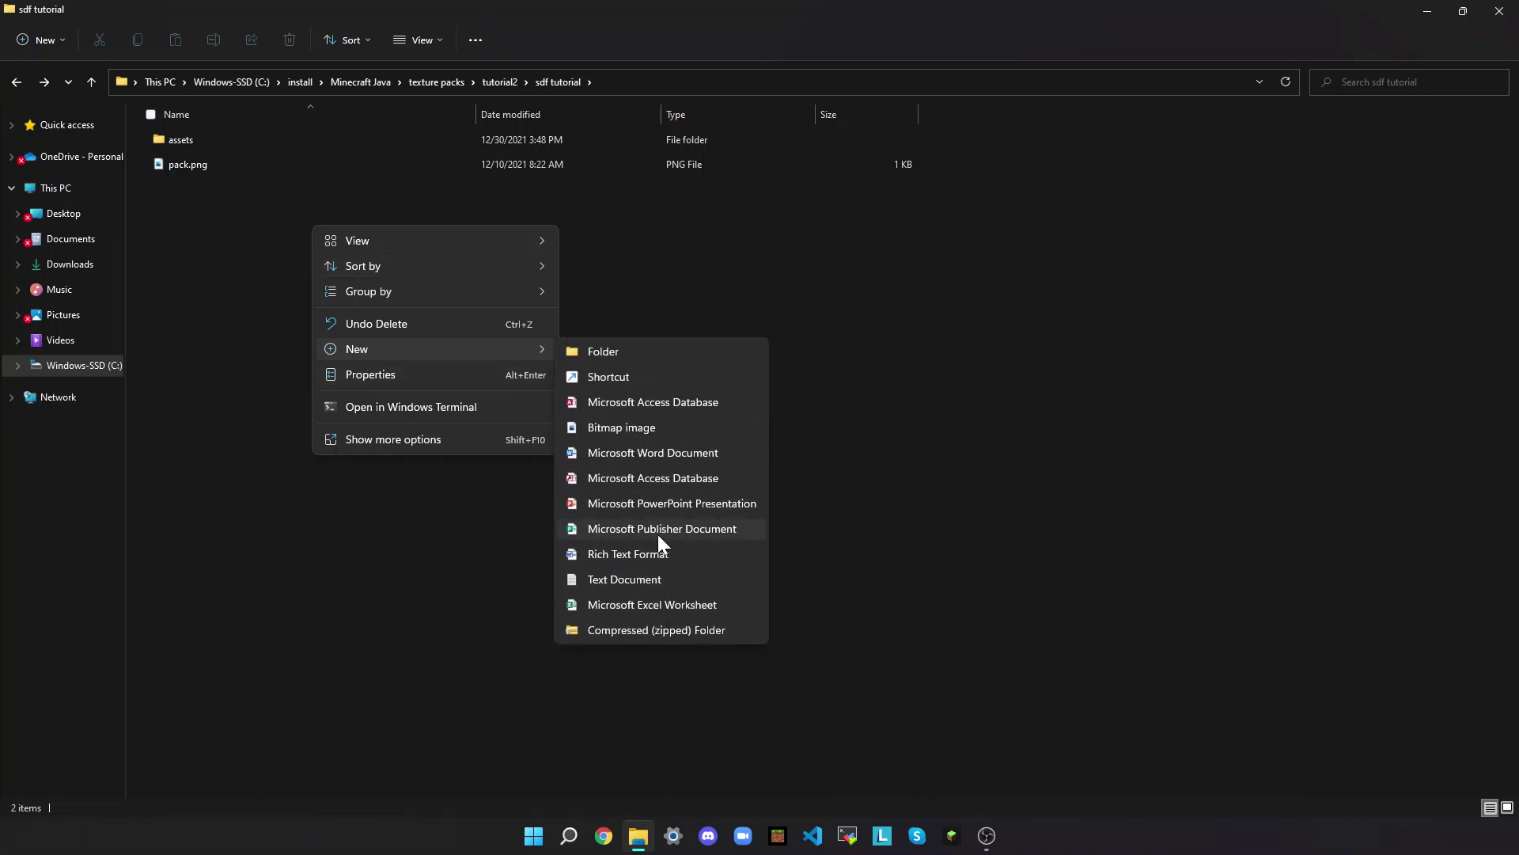
click(649, 582)
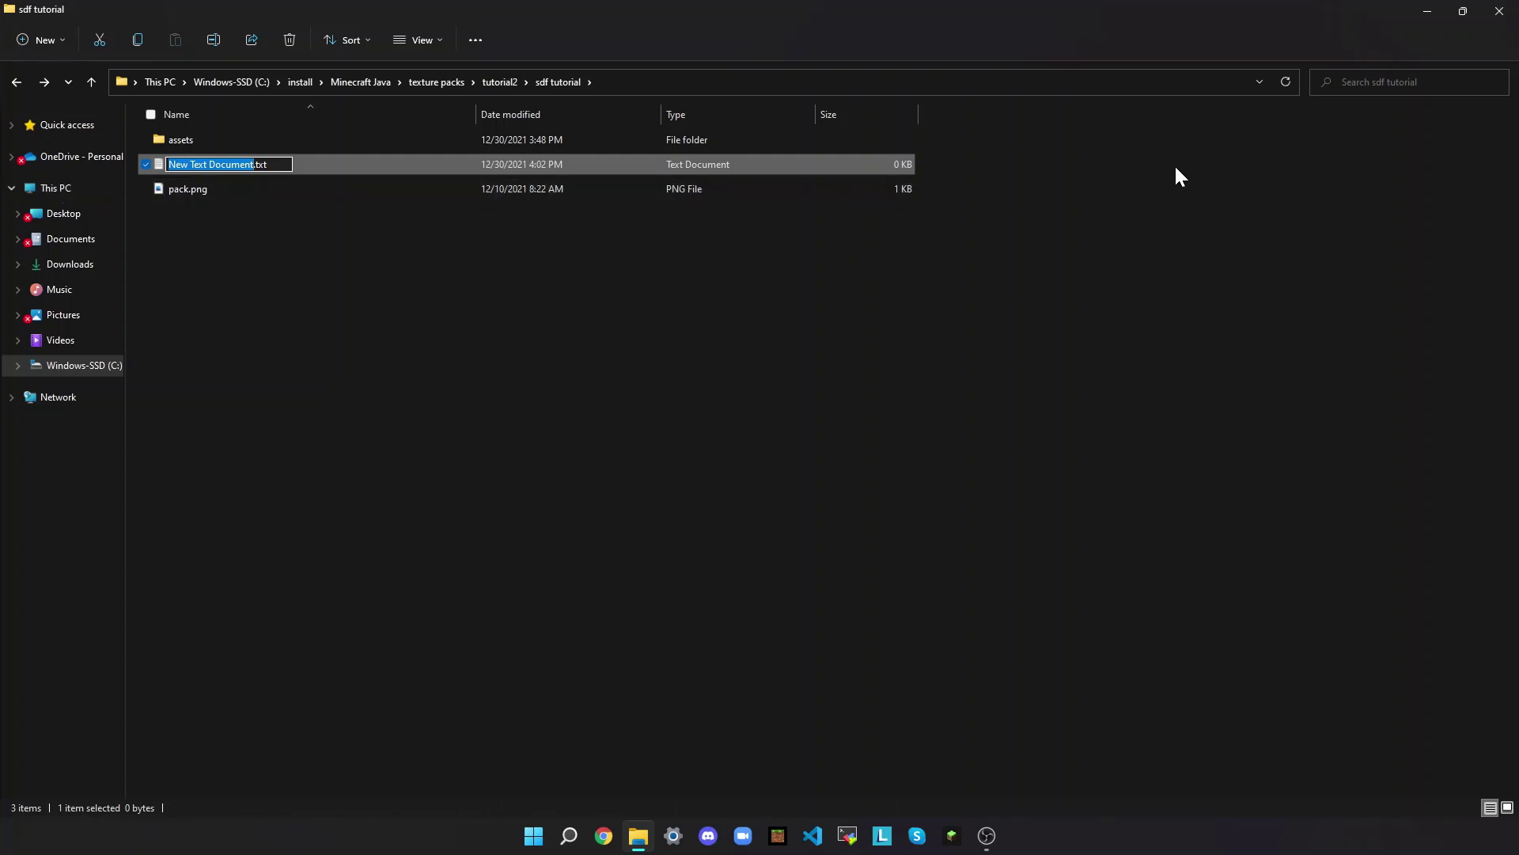
click(1160, 202)
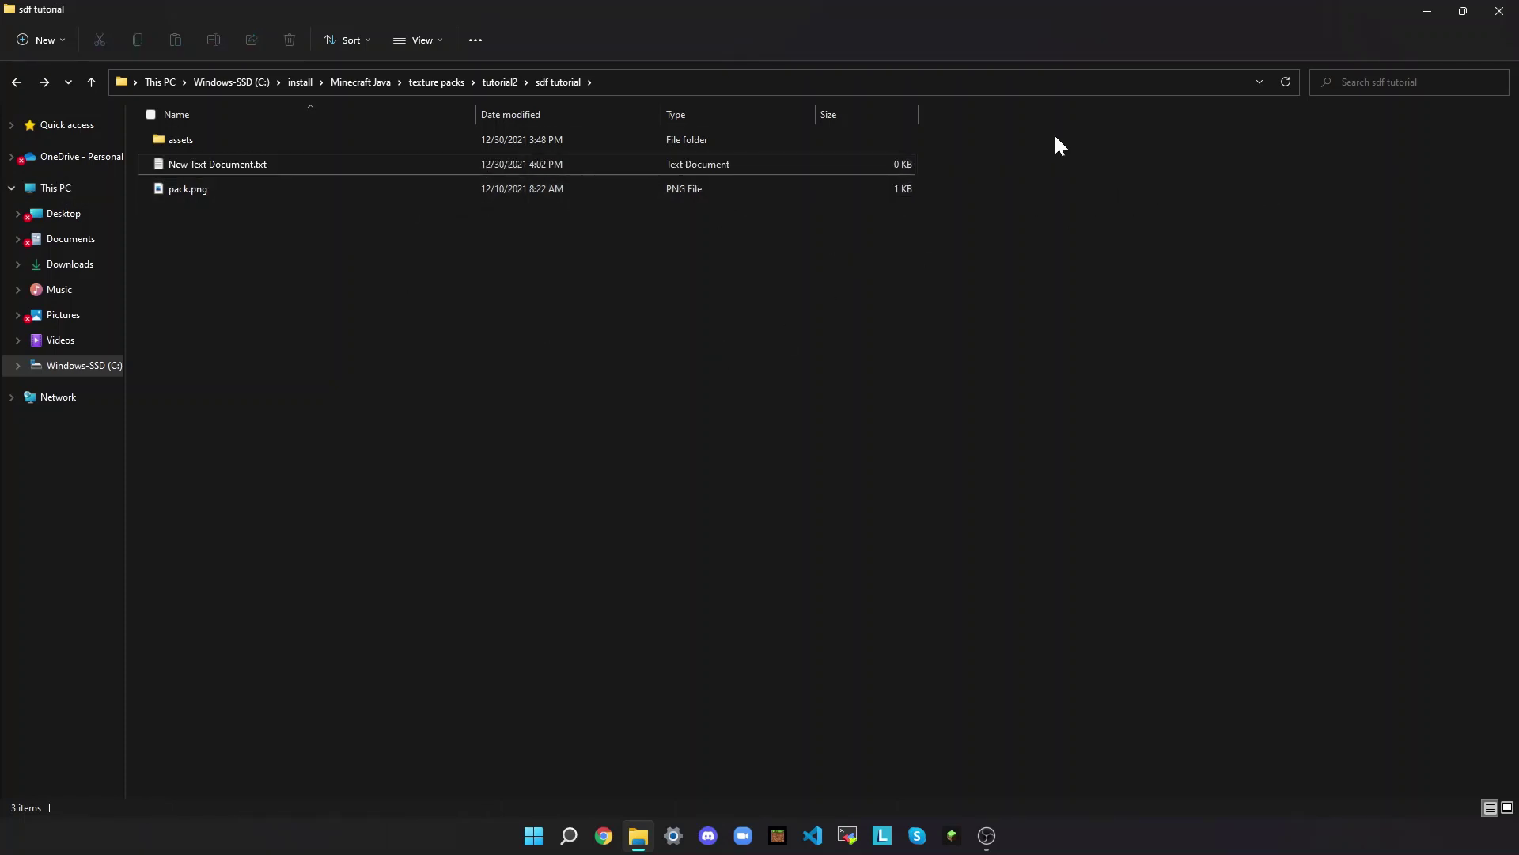
- Write a JSON "pack" object with "pack_format": 8 and "description": "sdf tutorial pack" in the new text document, save it and close it
click(886, 166)
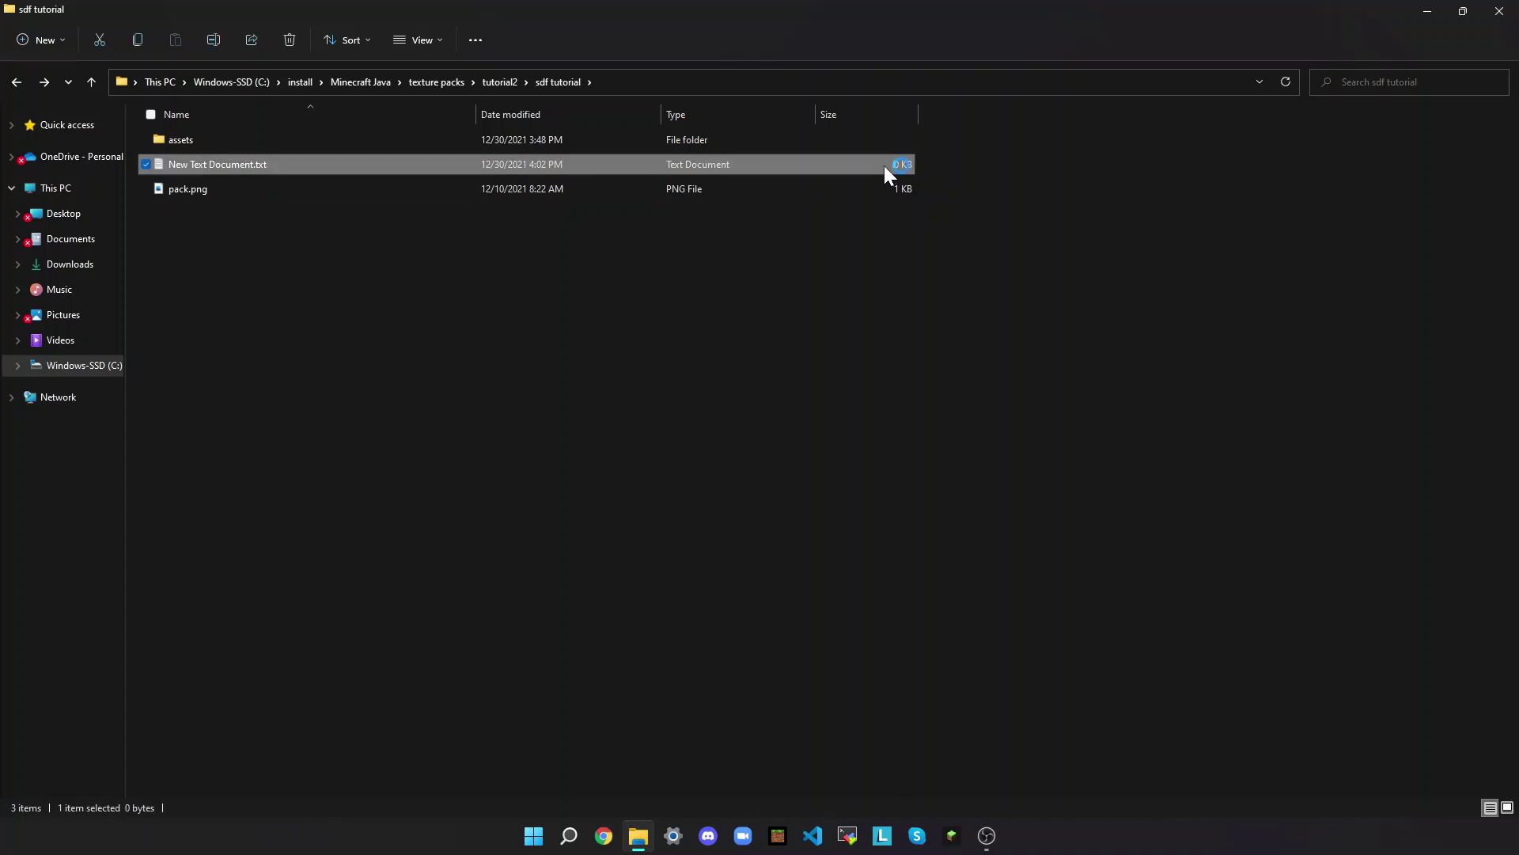
double_click(884, 164)
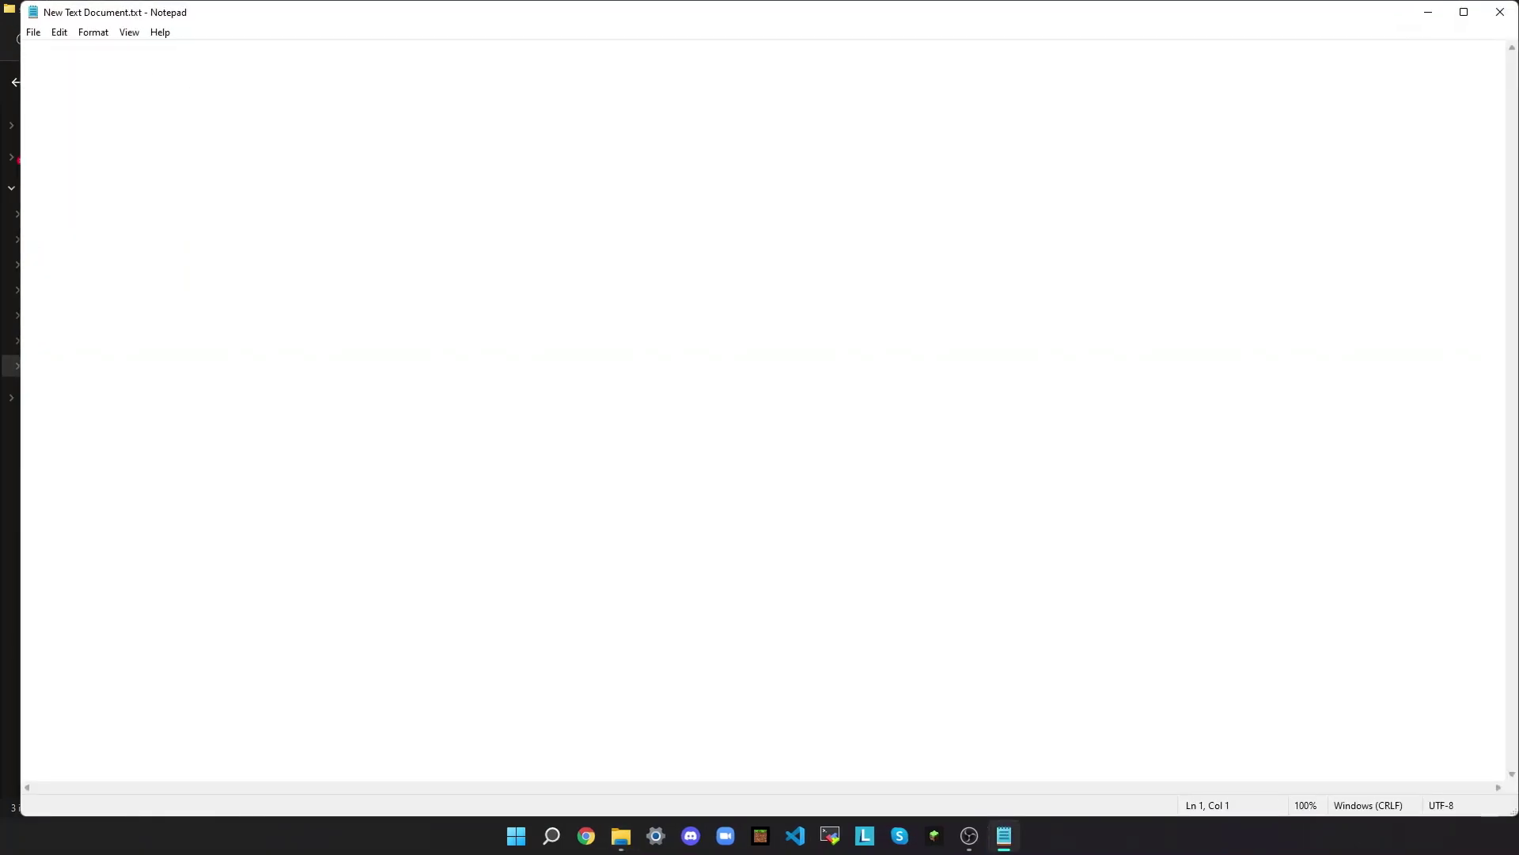
text({   "pack": {     "pack_format": 8,     "description": "sdf tutorial pack"   } })
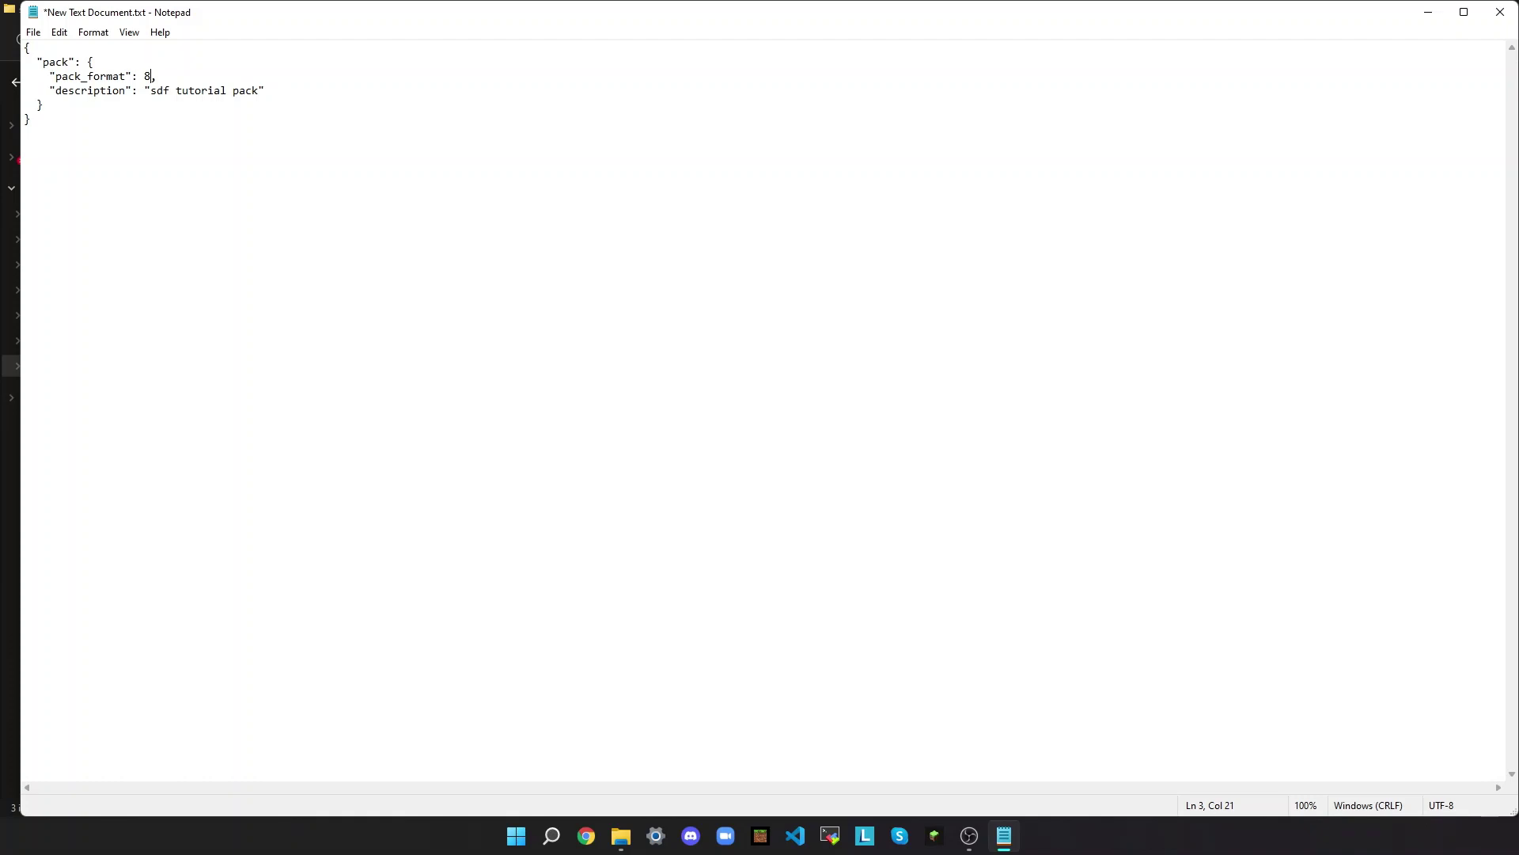
key(Down)
key(shift+Up)
key(shift+Down)
key(shift+Down)
key(Right)
key(ctrl+s)
click(1499, 12)
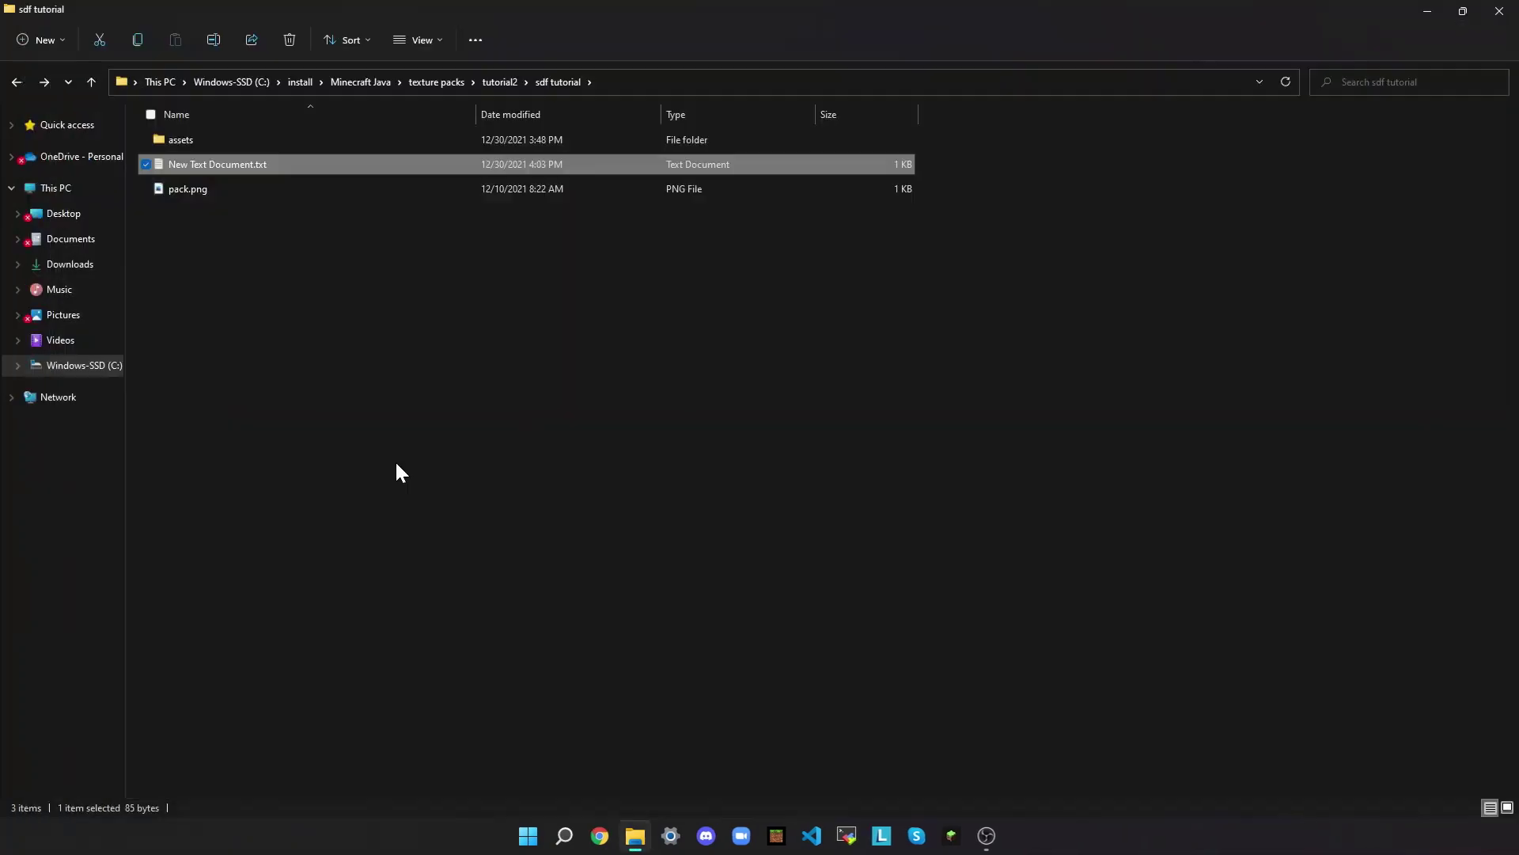
click(247, 207)
click(877, 159)
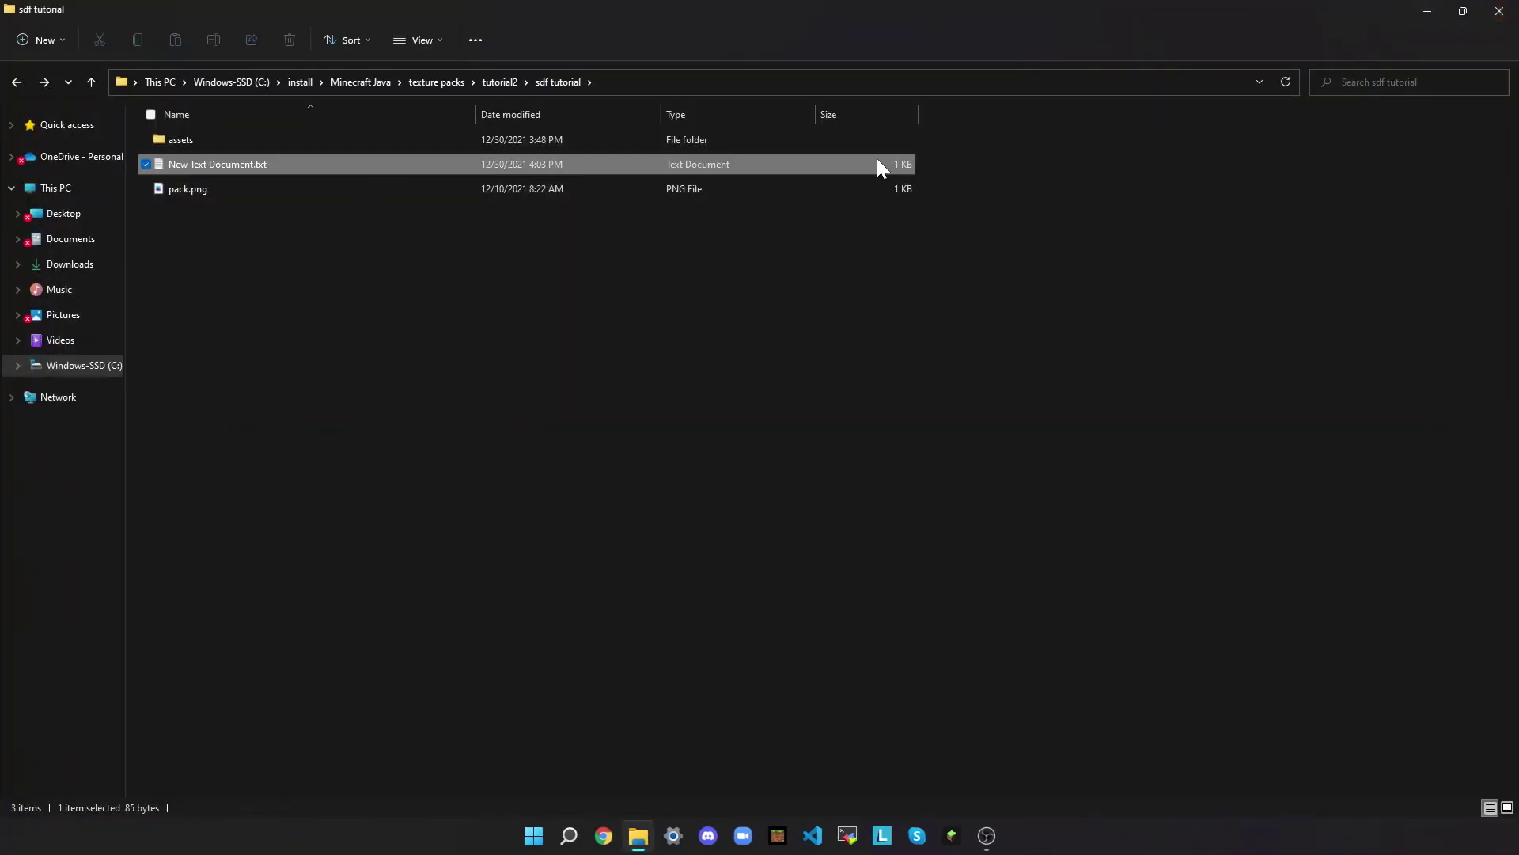
right_click(877, 158)
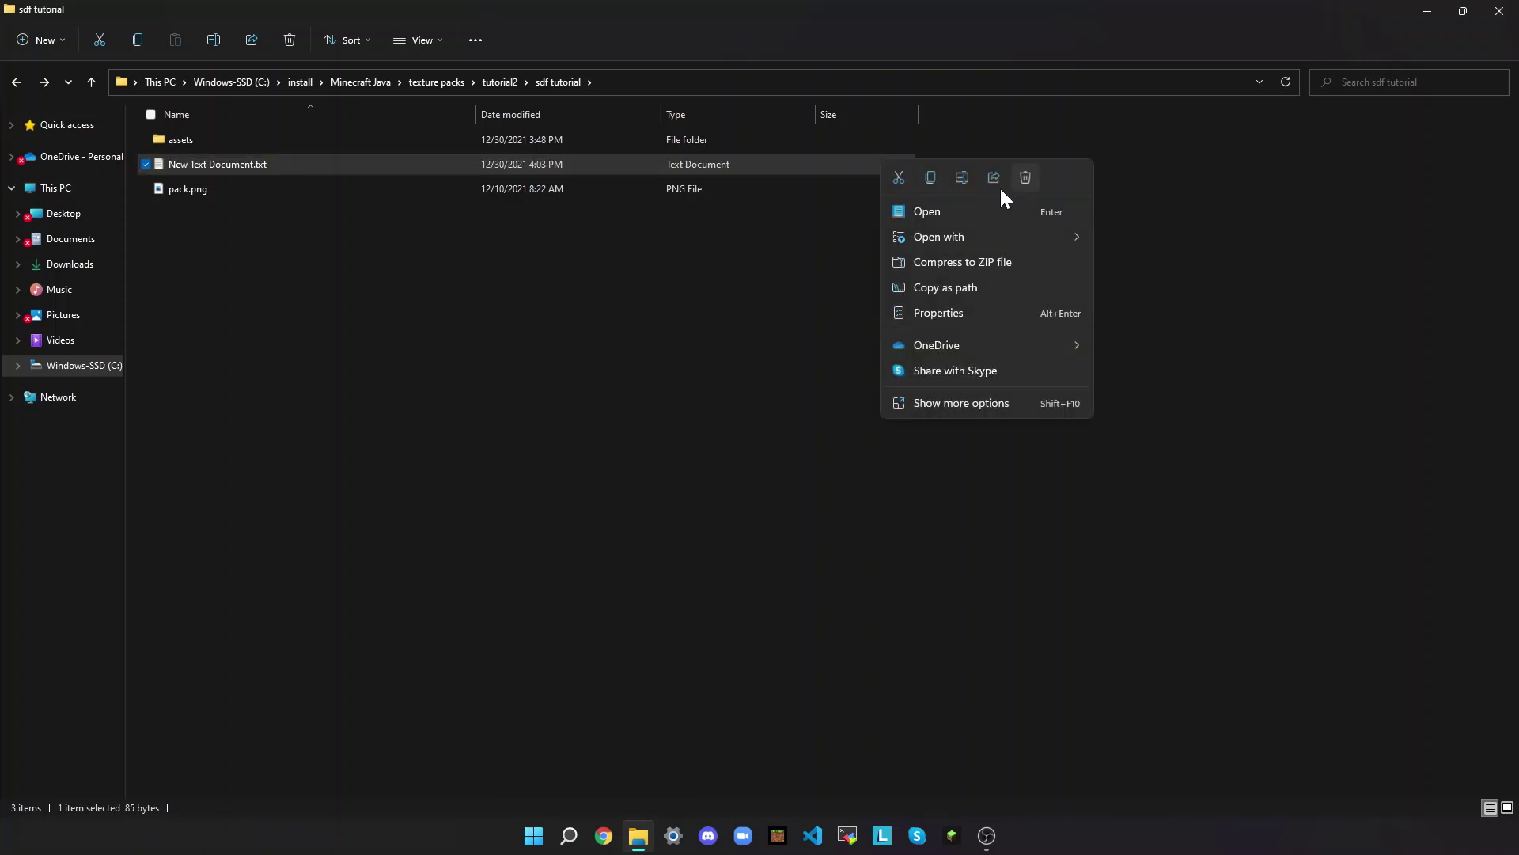
click(971, 171)
key(Return)
right_click(625, 252)
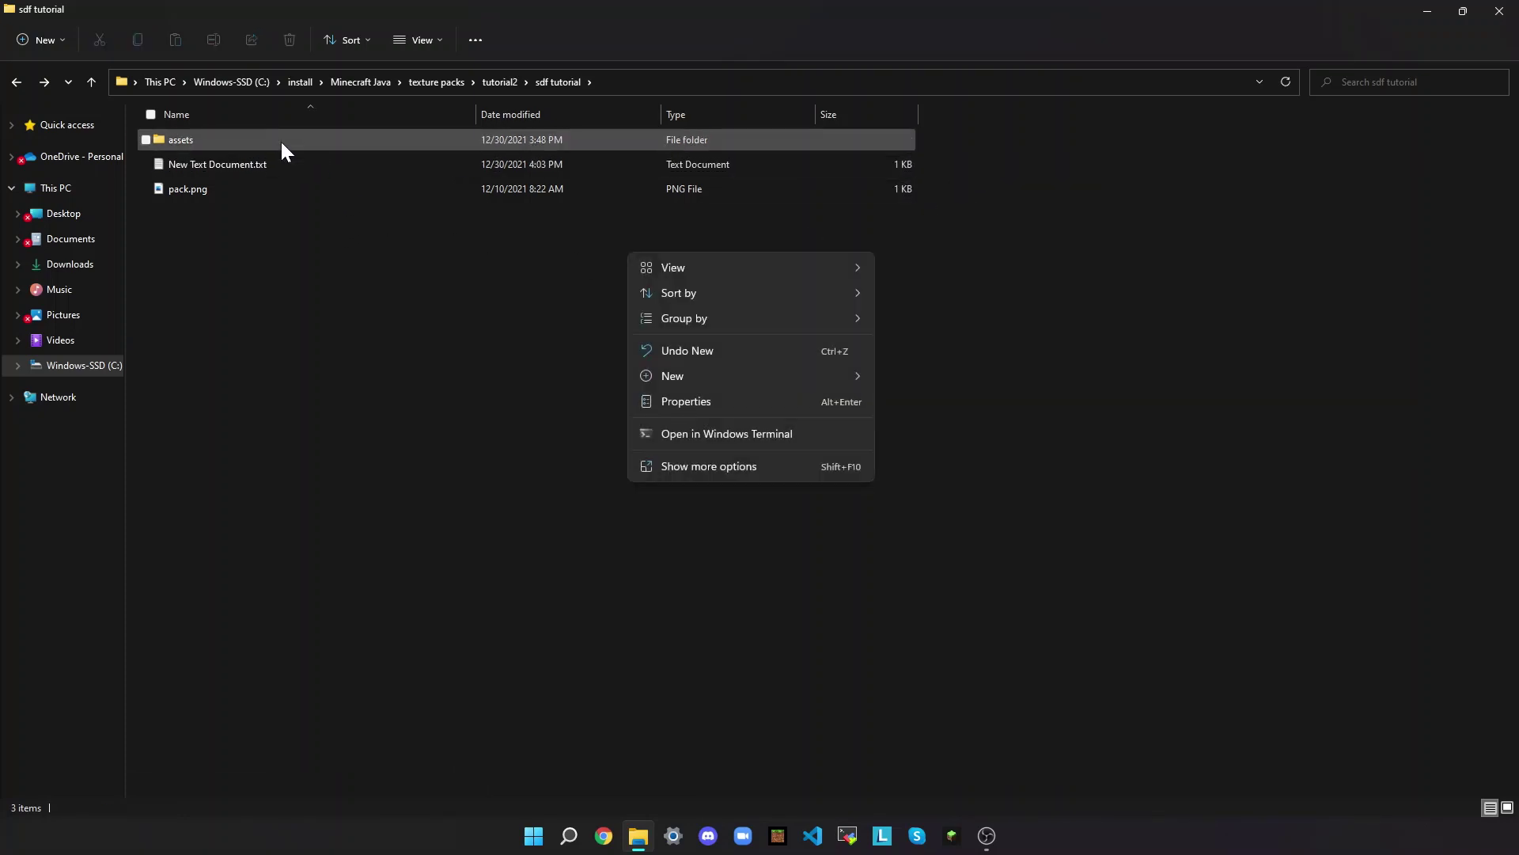
- Rename New Text Document.txt as pack.mcmeta, replacing the .txt extension and accepting the extension change
click(300, 166)
right_click(310, 167)
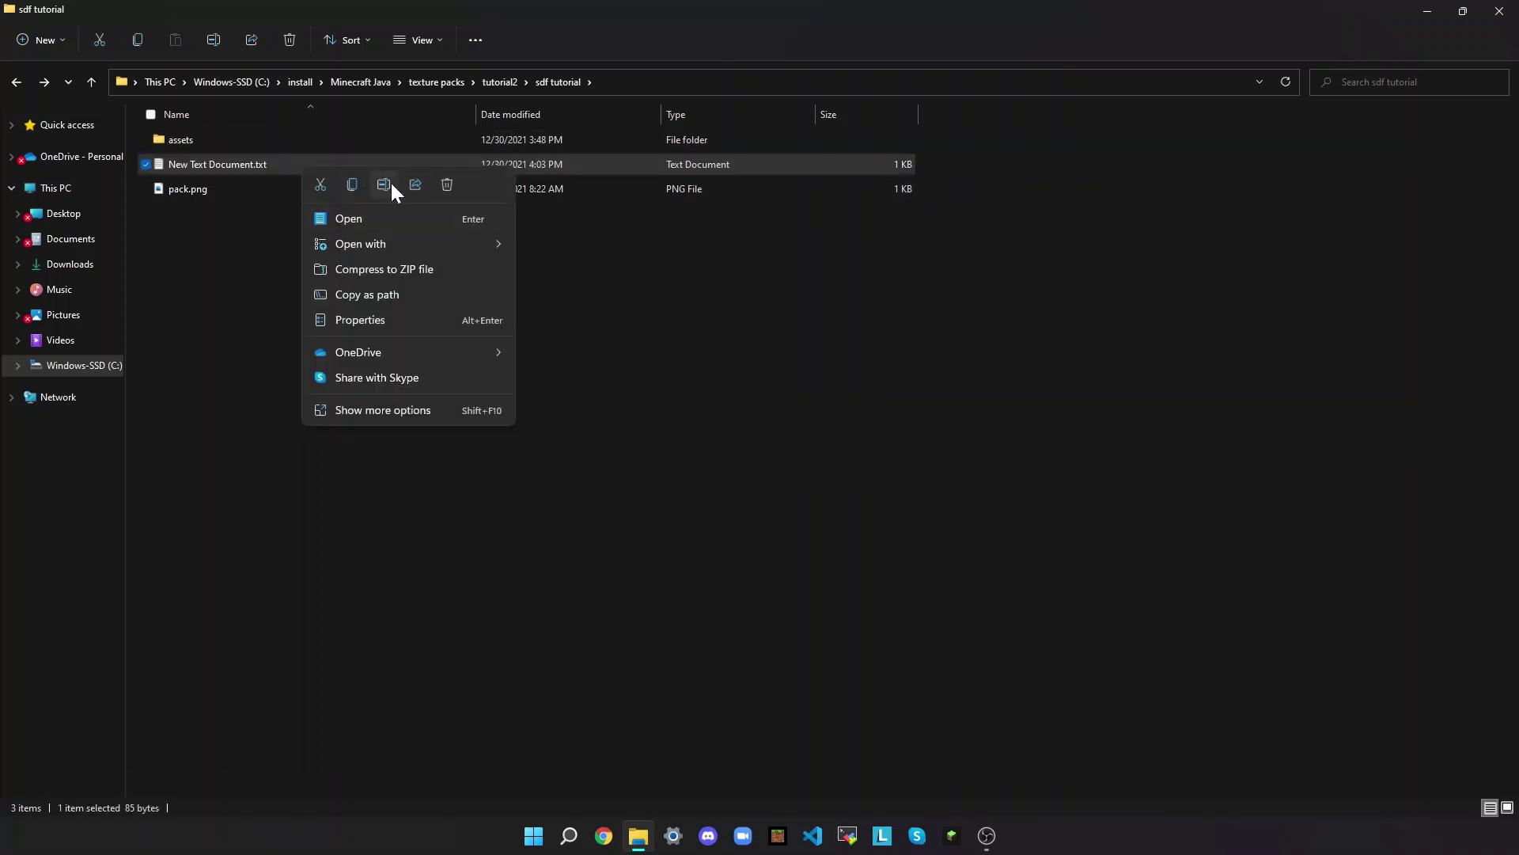
click(391, 182)
click(277, 163)
key(ctrl+a)
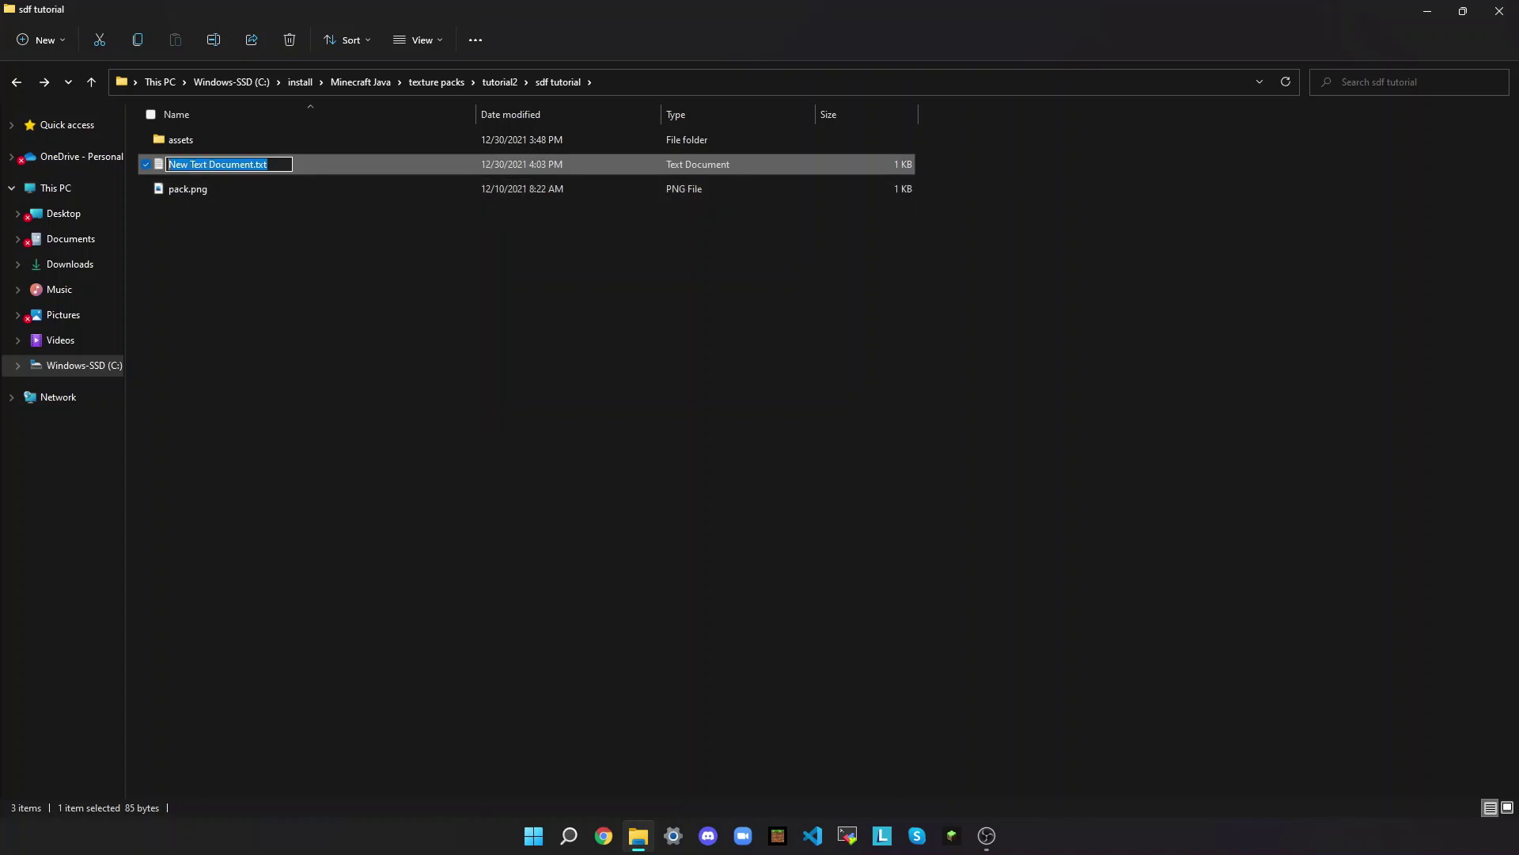
text(pack.)
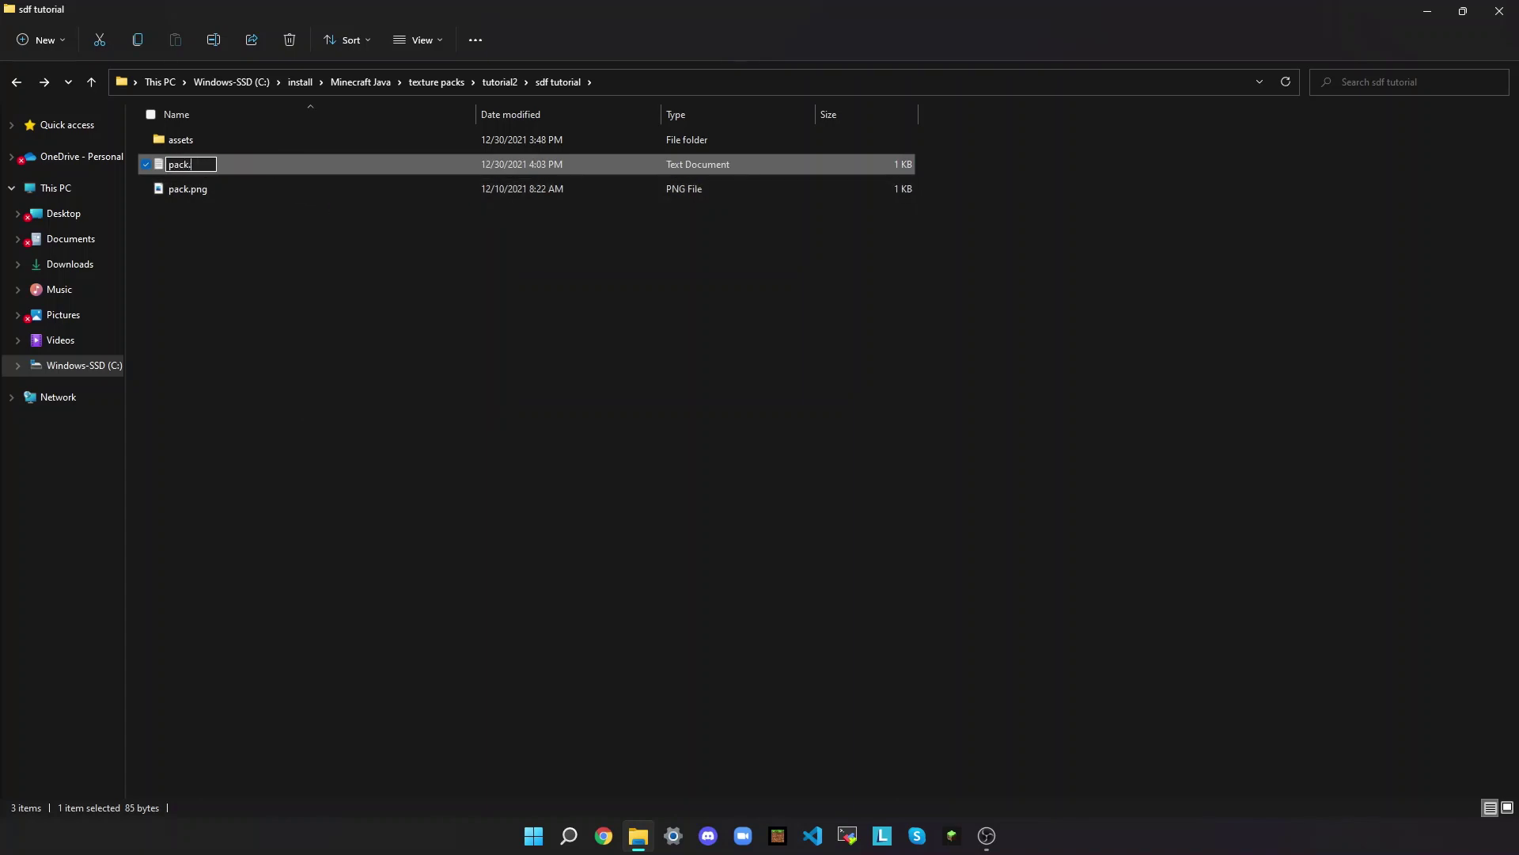
text(mcmeta)
click(304, 290)
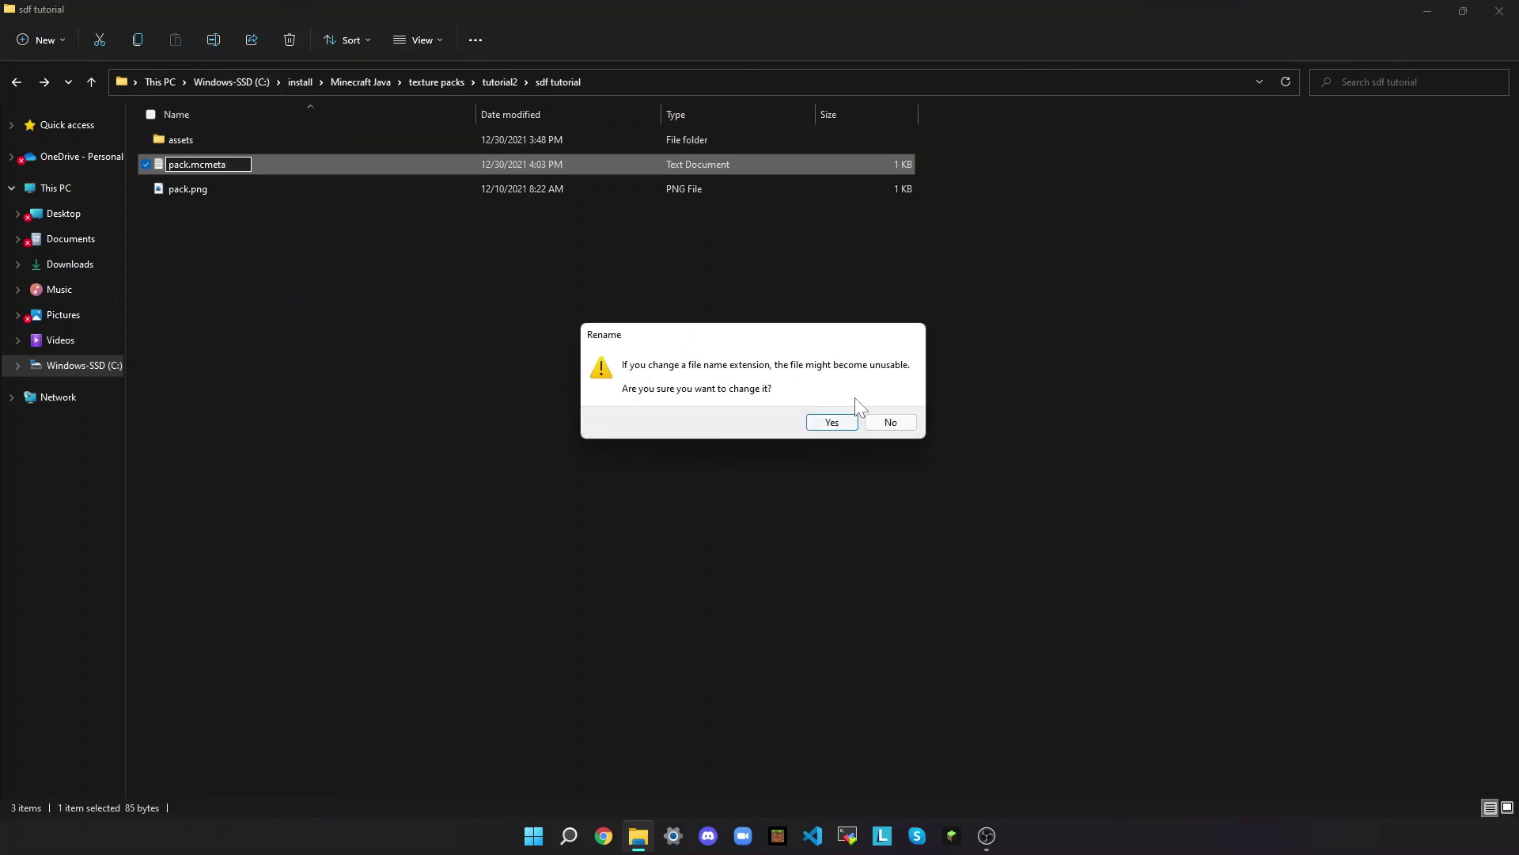
click(832, 421)
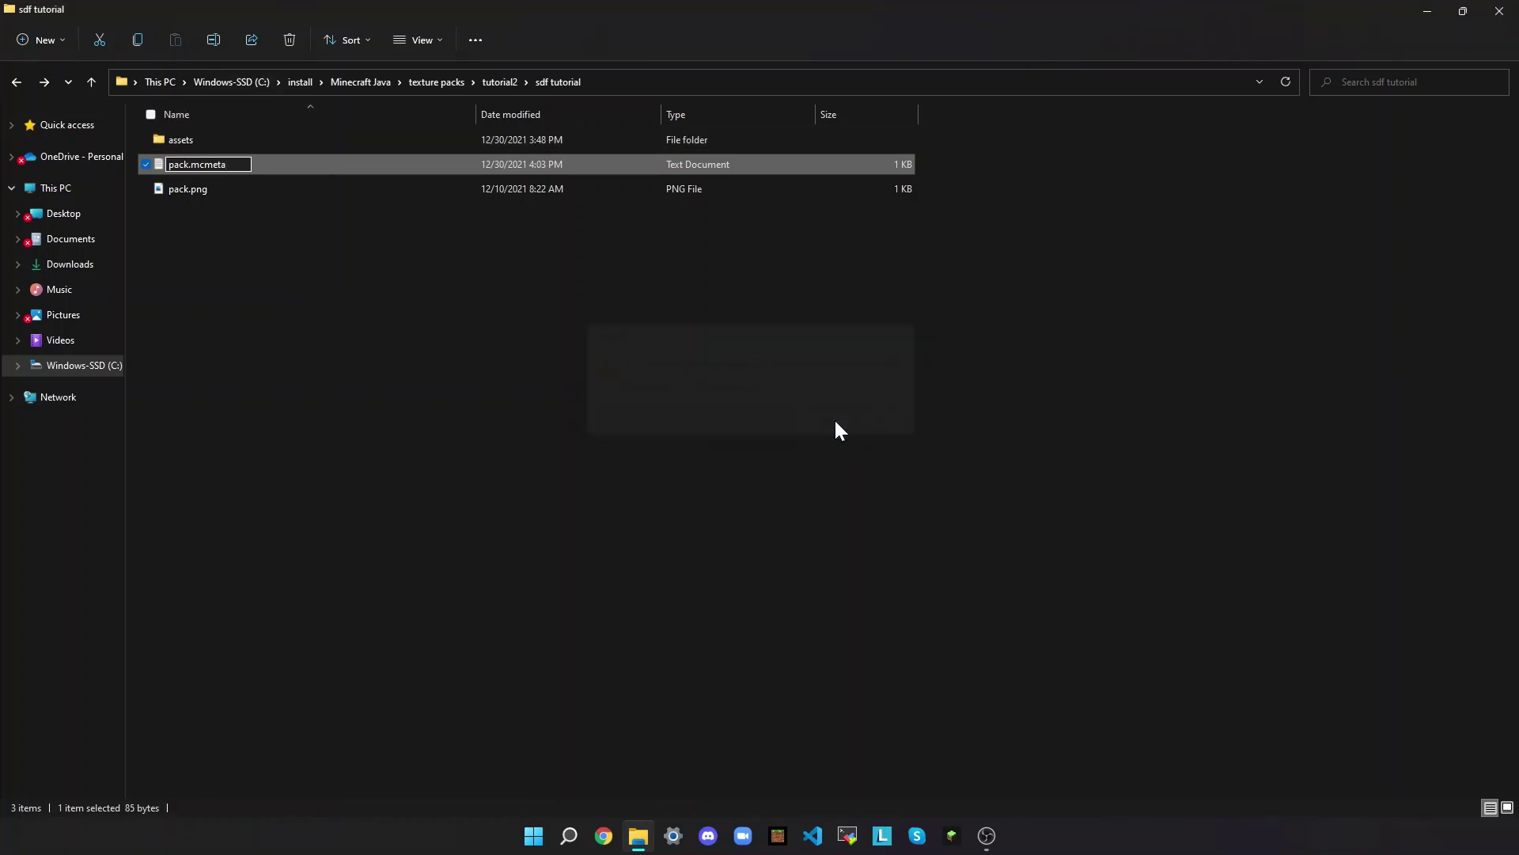
click(494, 356)
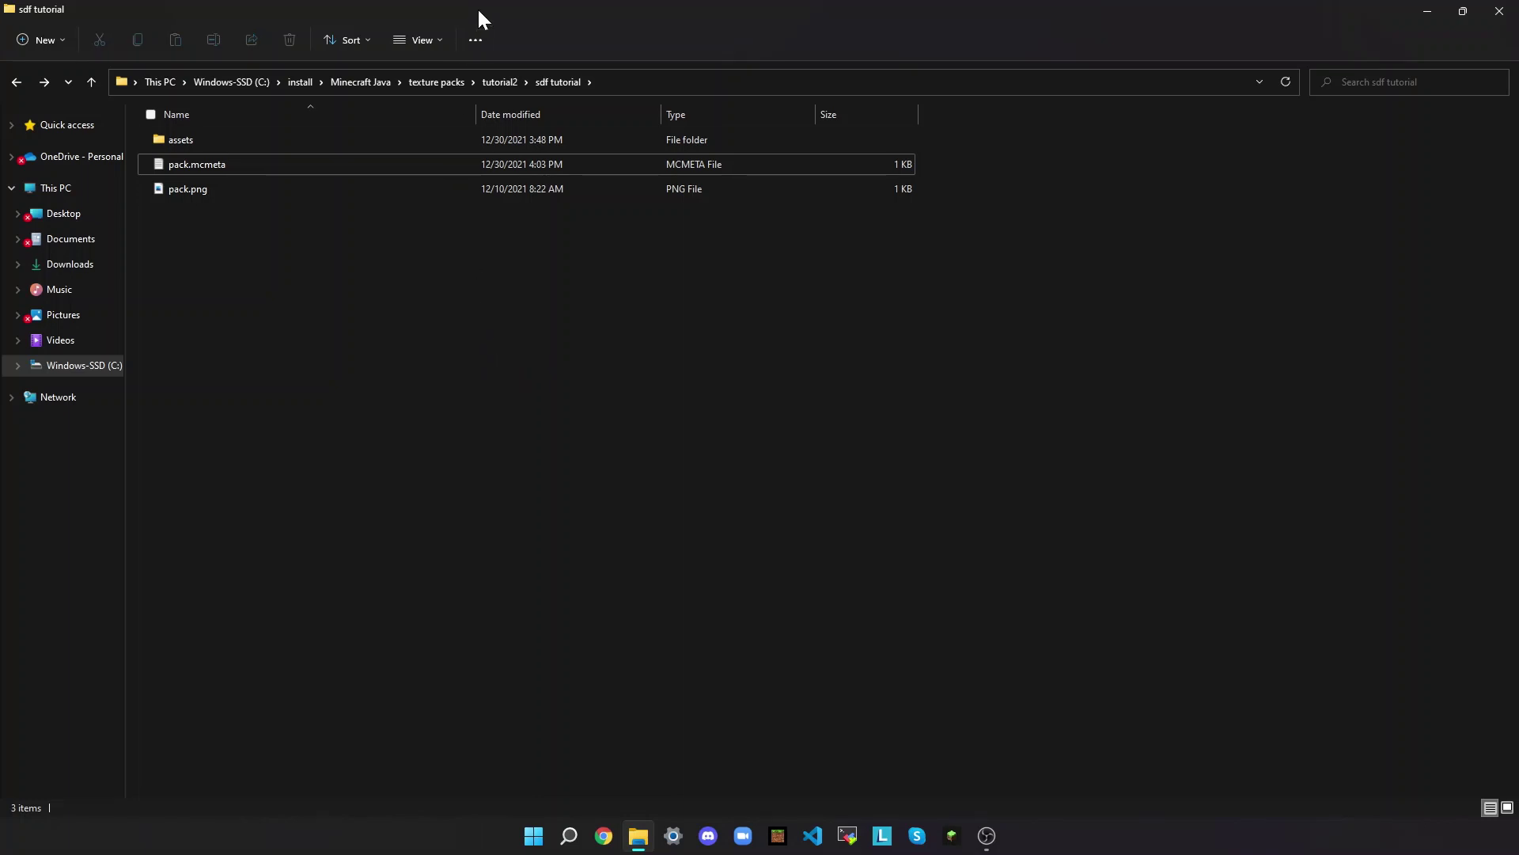
- Check the folder view's display options for file name extensions
click(407, 41)
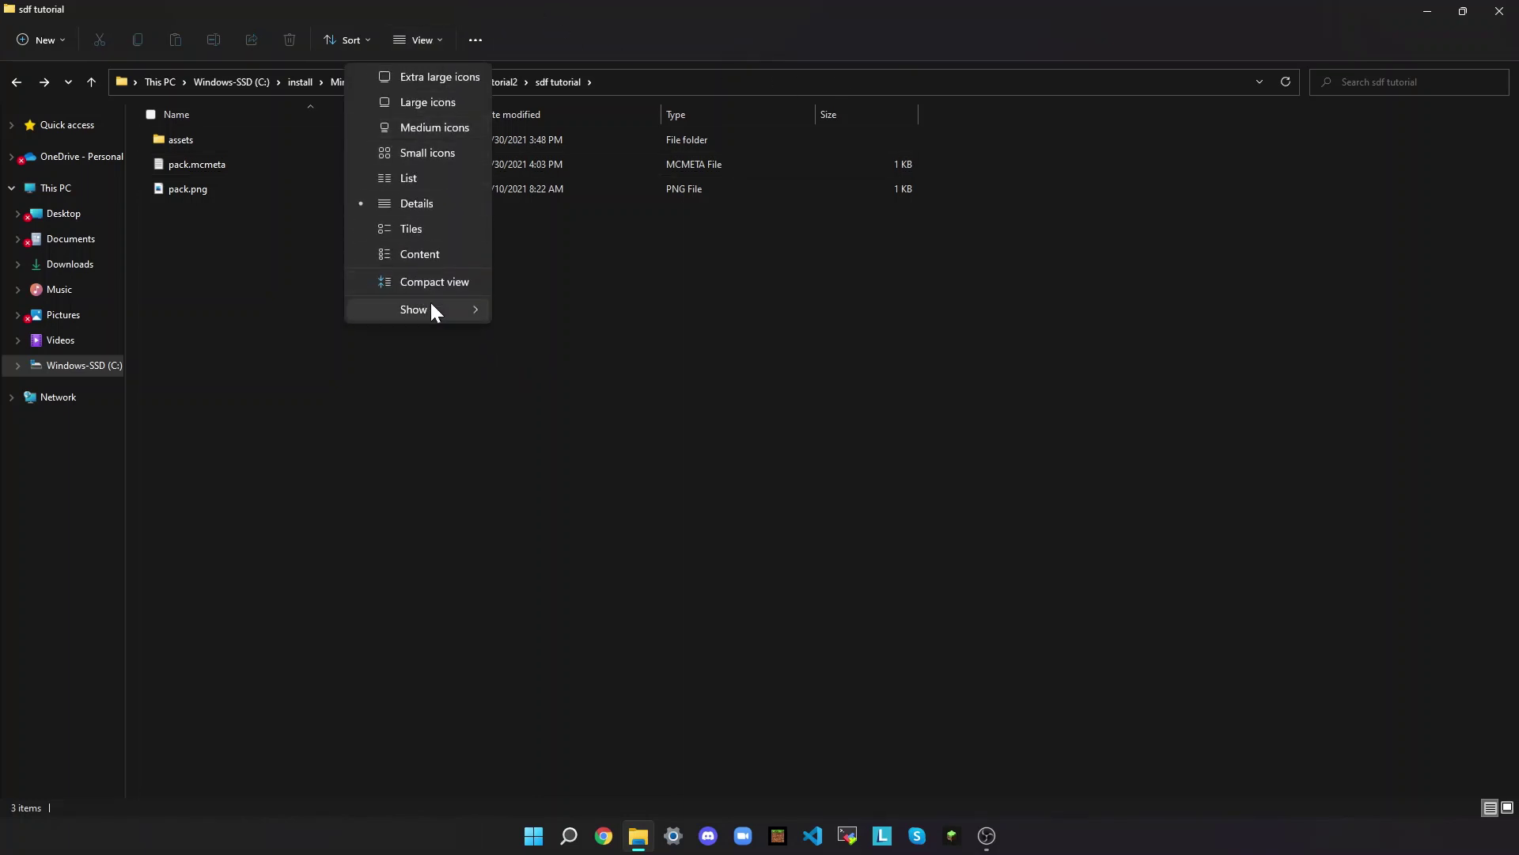
mouse_move(430, 308)
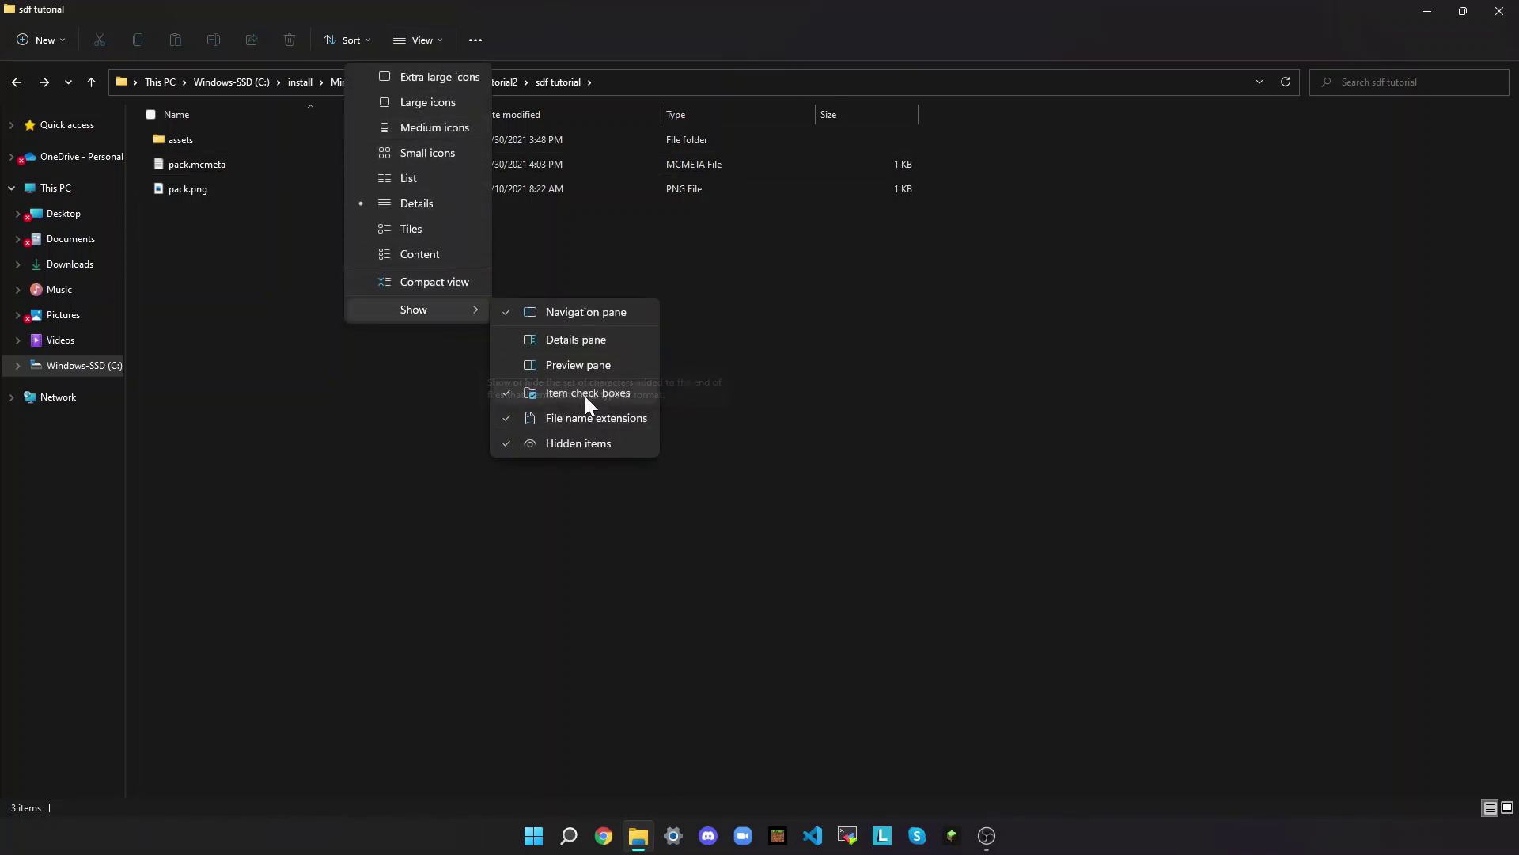
click(1415, 198)
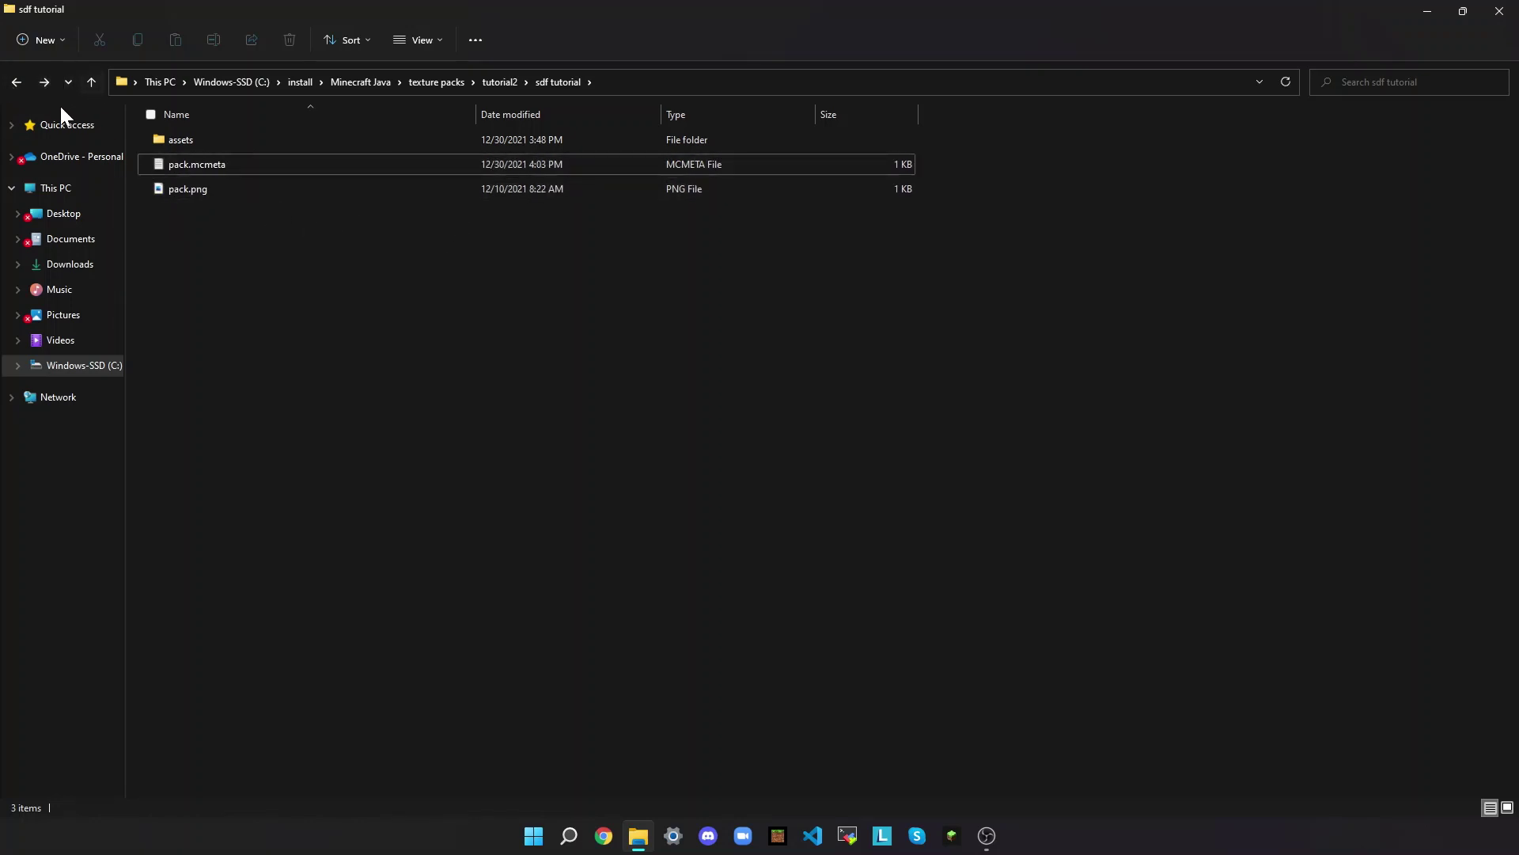
- Compress the assets folder, pack.mcmeta and pack.png into a ZIP file named "sdf tutorial pack"
drag(272, 356, 272, 121)
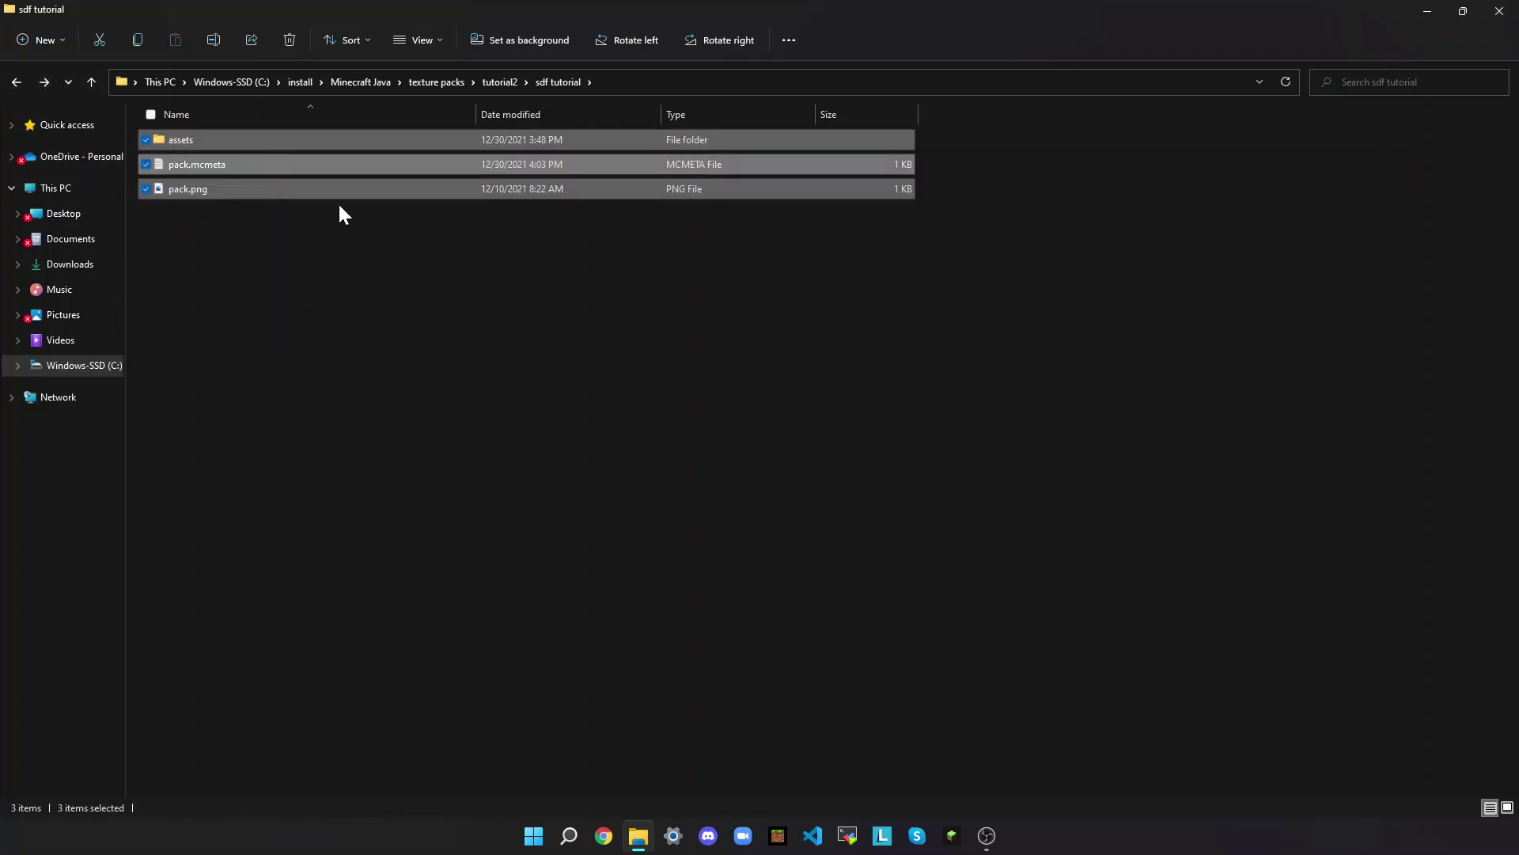
right_click(330, 142)
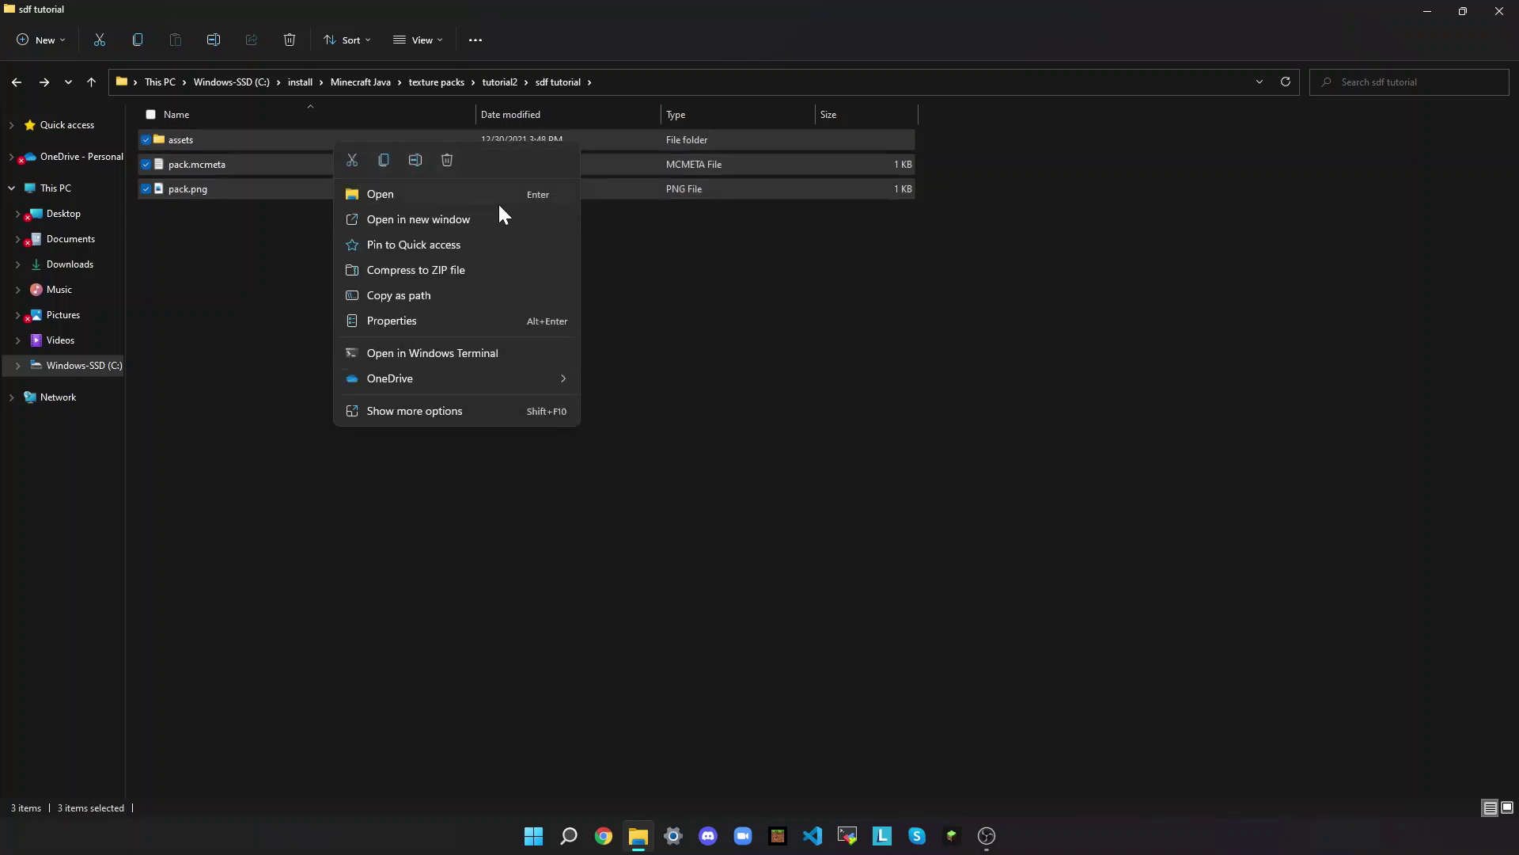
click(418, 273)
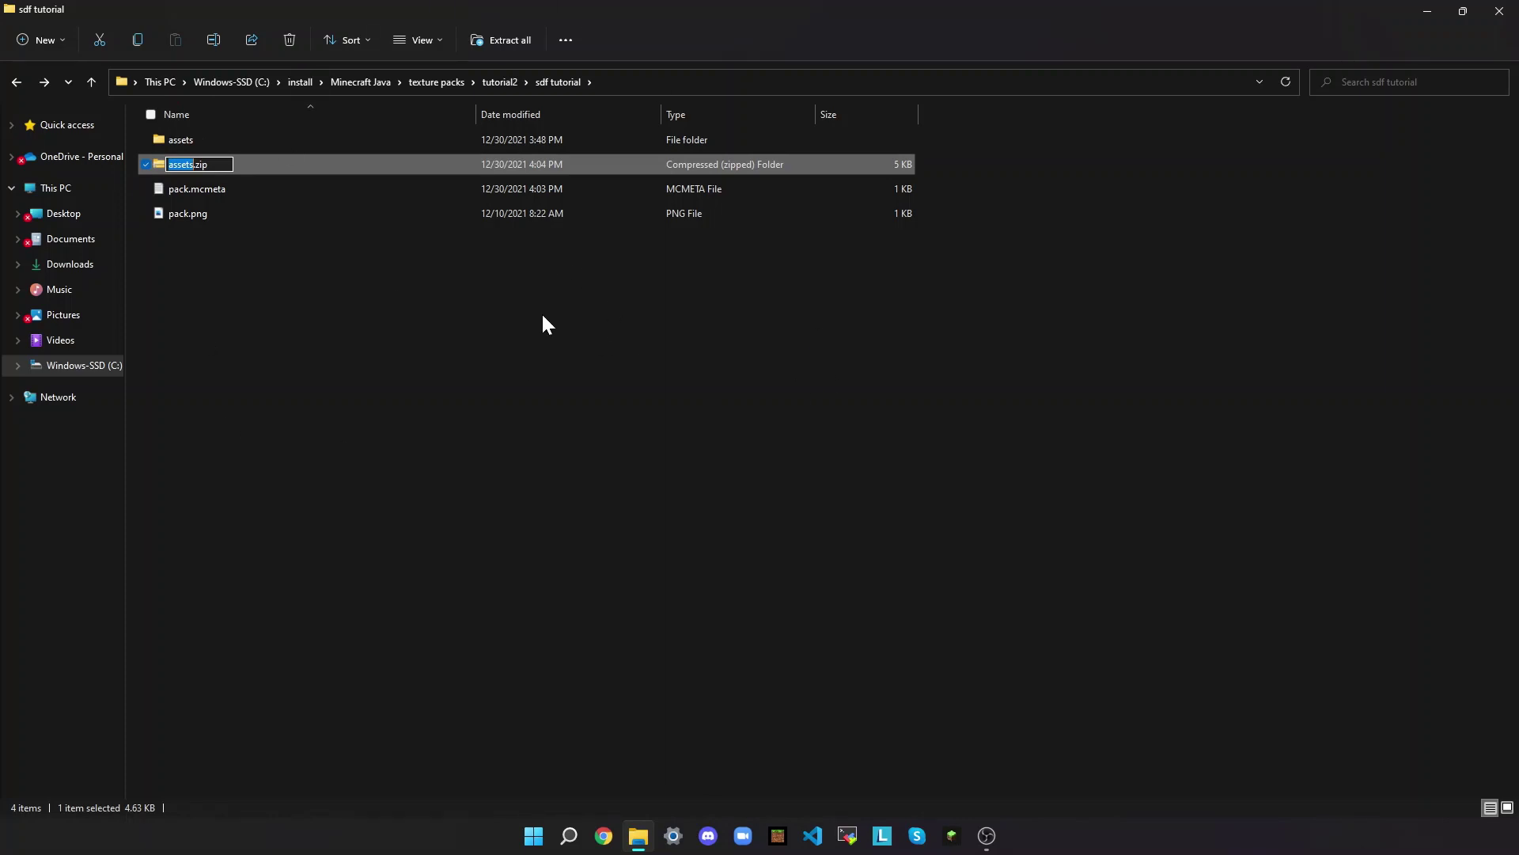
text(sdf tutu)
key(BackSpace)
text(orial pack)
click(516, 357)
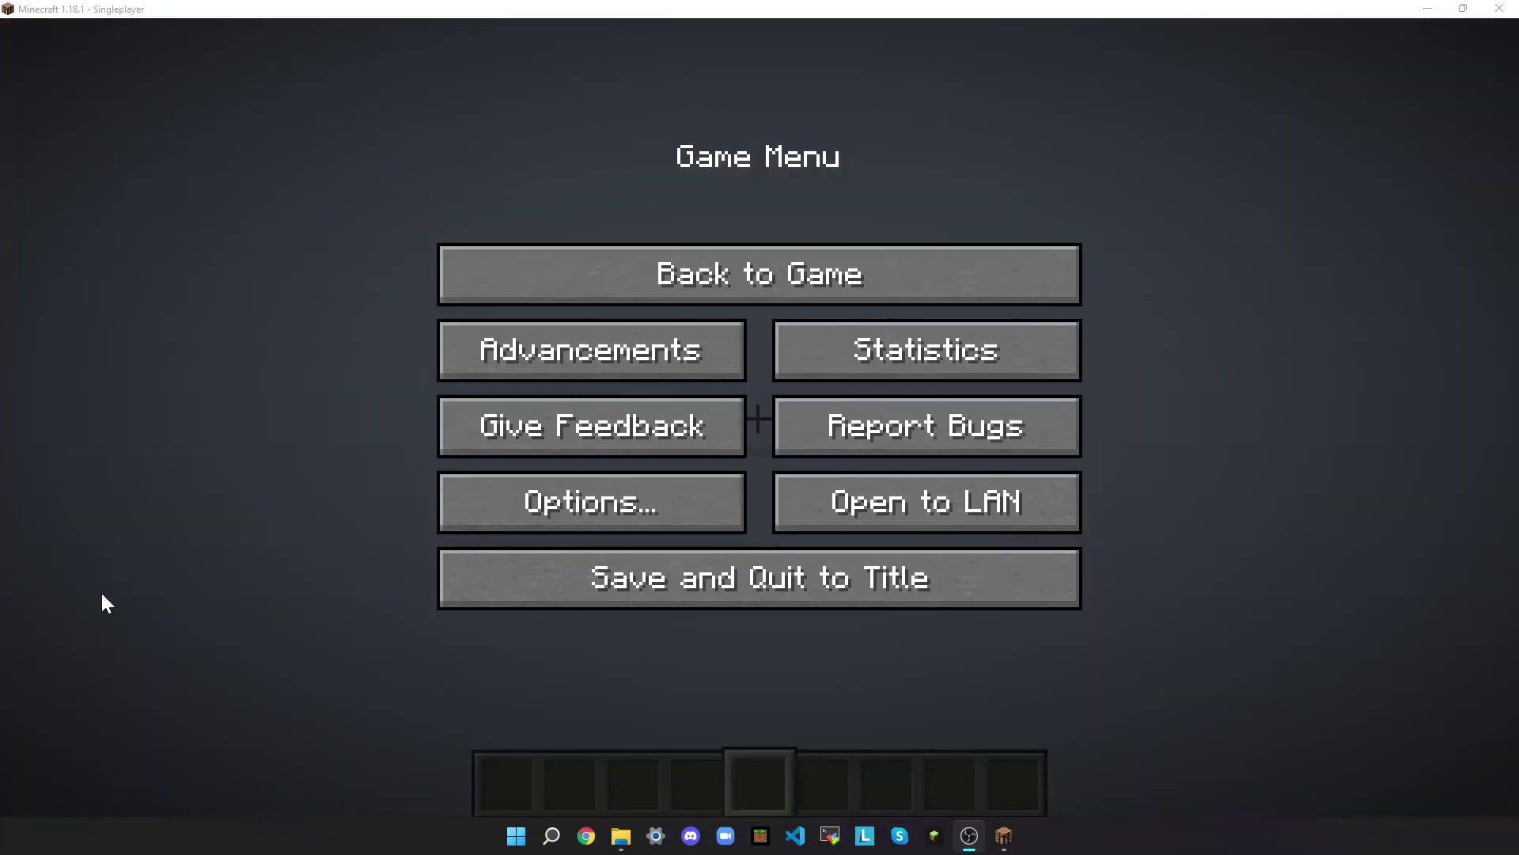
- Open Minecraft's resourcepacks folder from the resource pack screen and copy sdf tutorial pack.zip from the sdf tutorial folder into it
key(Escape)
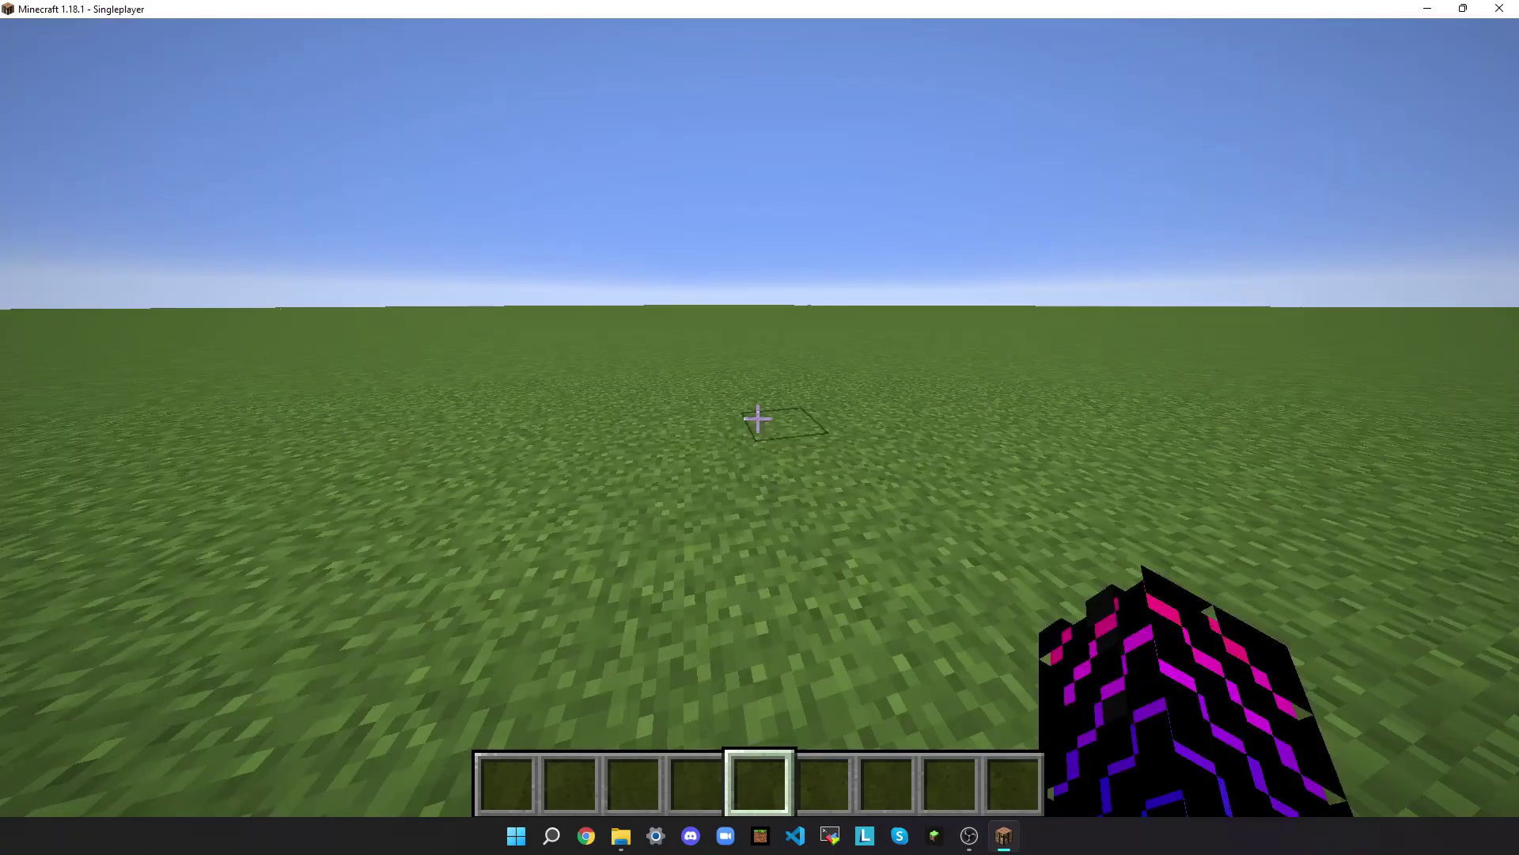
key(Escape)
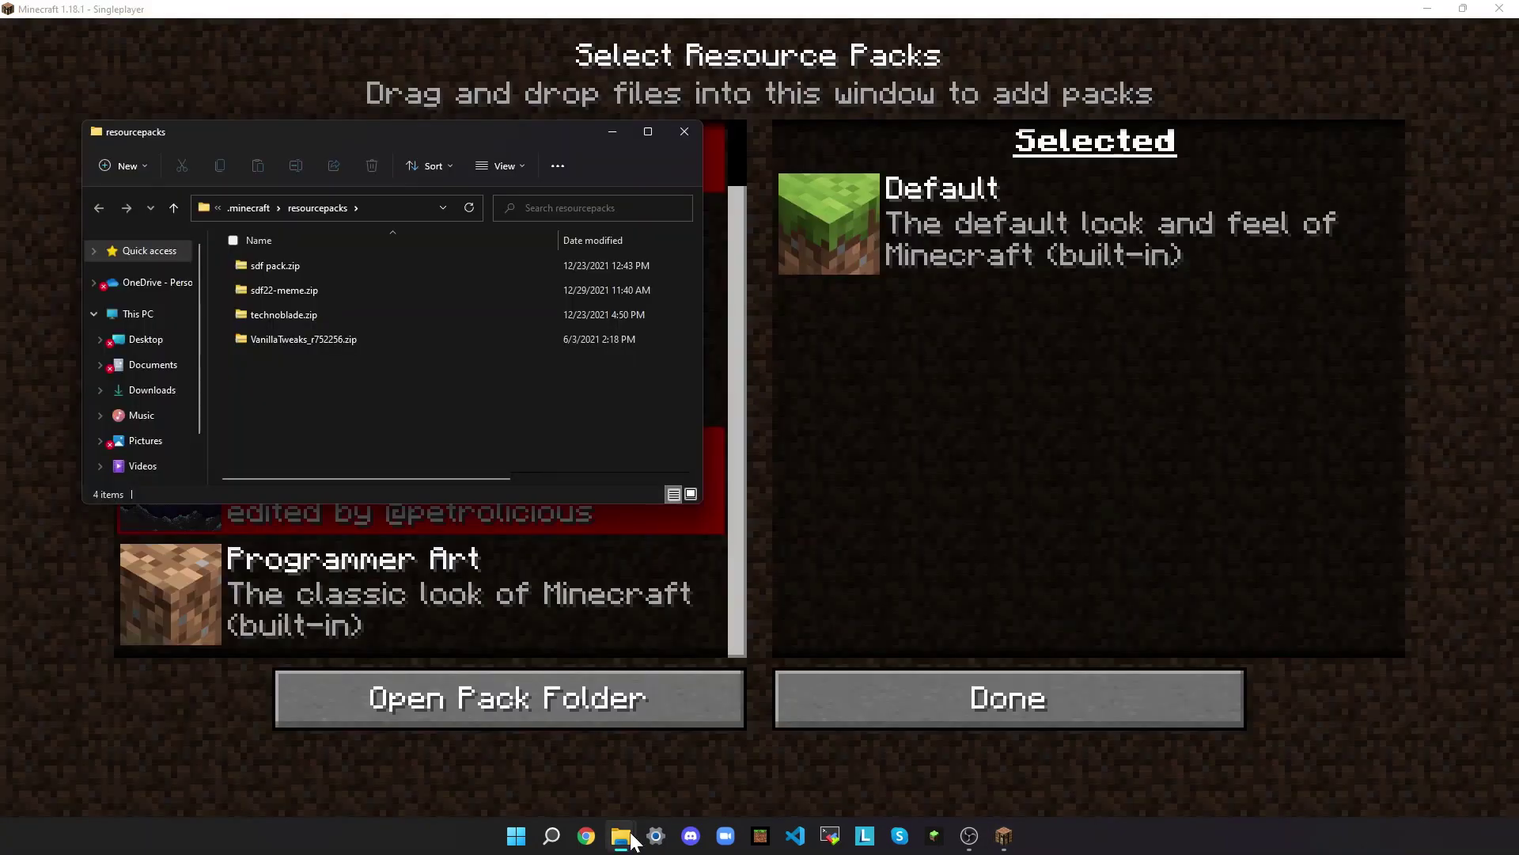
mouse_move(625, 837)
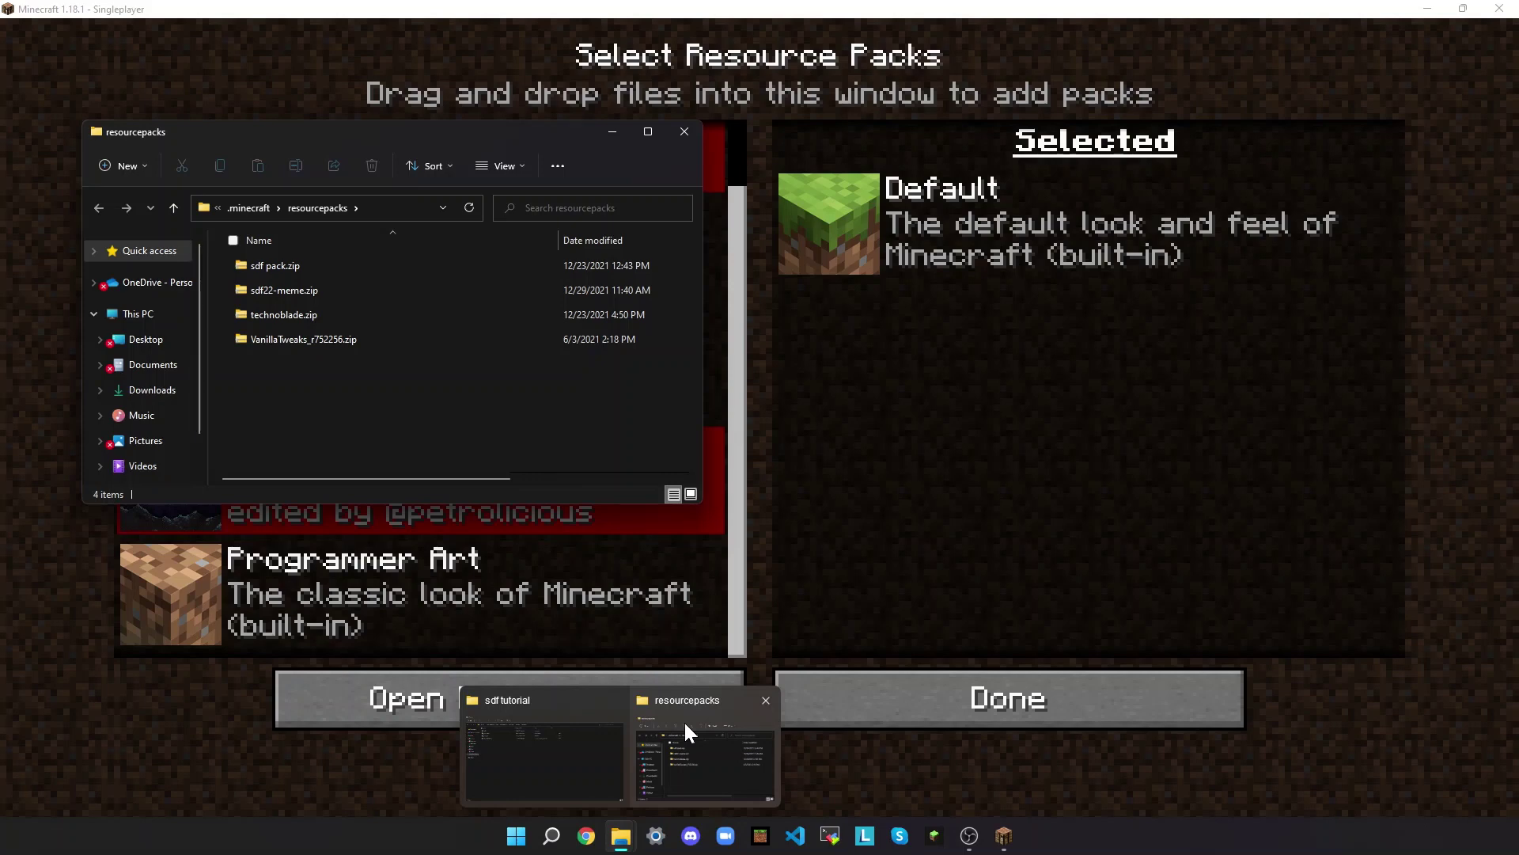
click(683, 720)
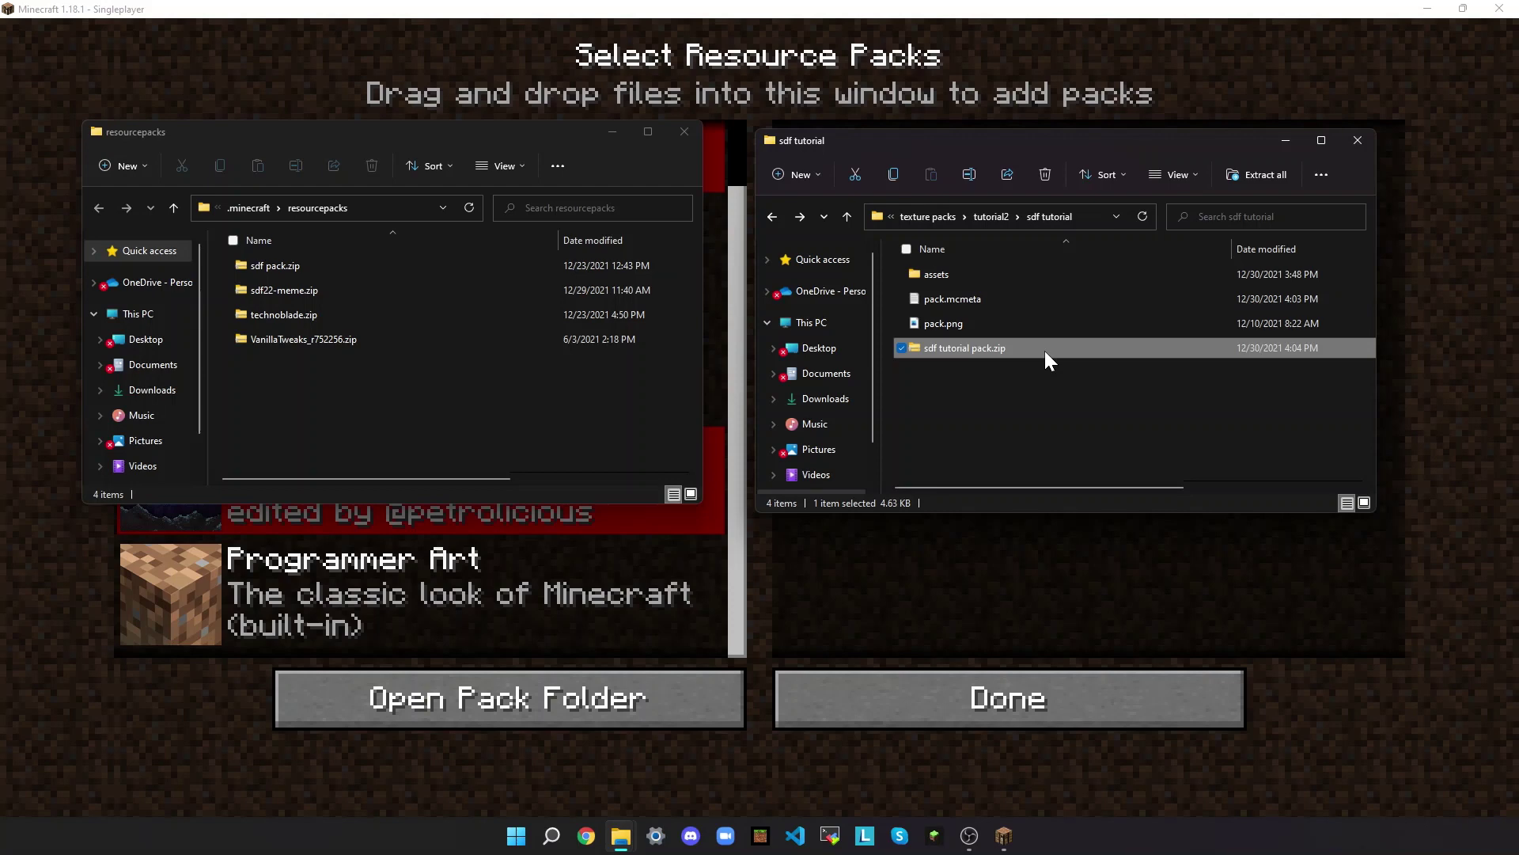
key(ctrl+c)
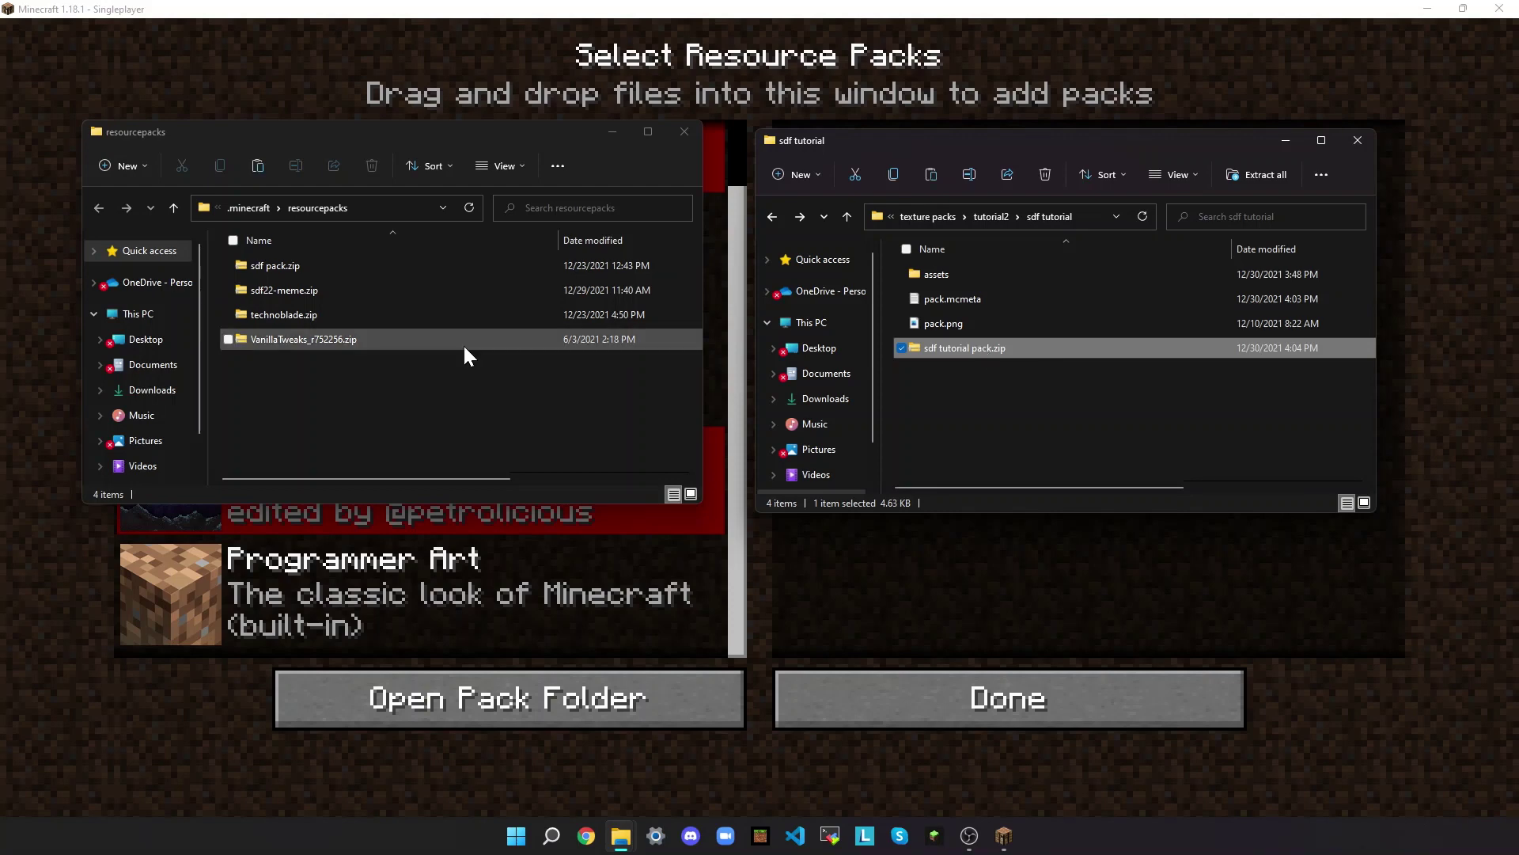
click(440, 396)
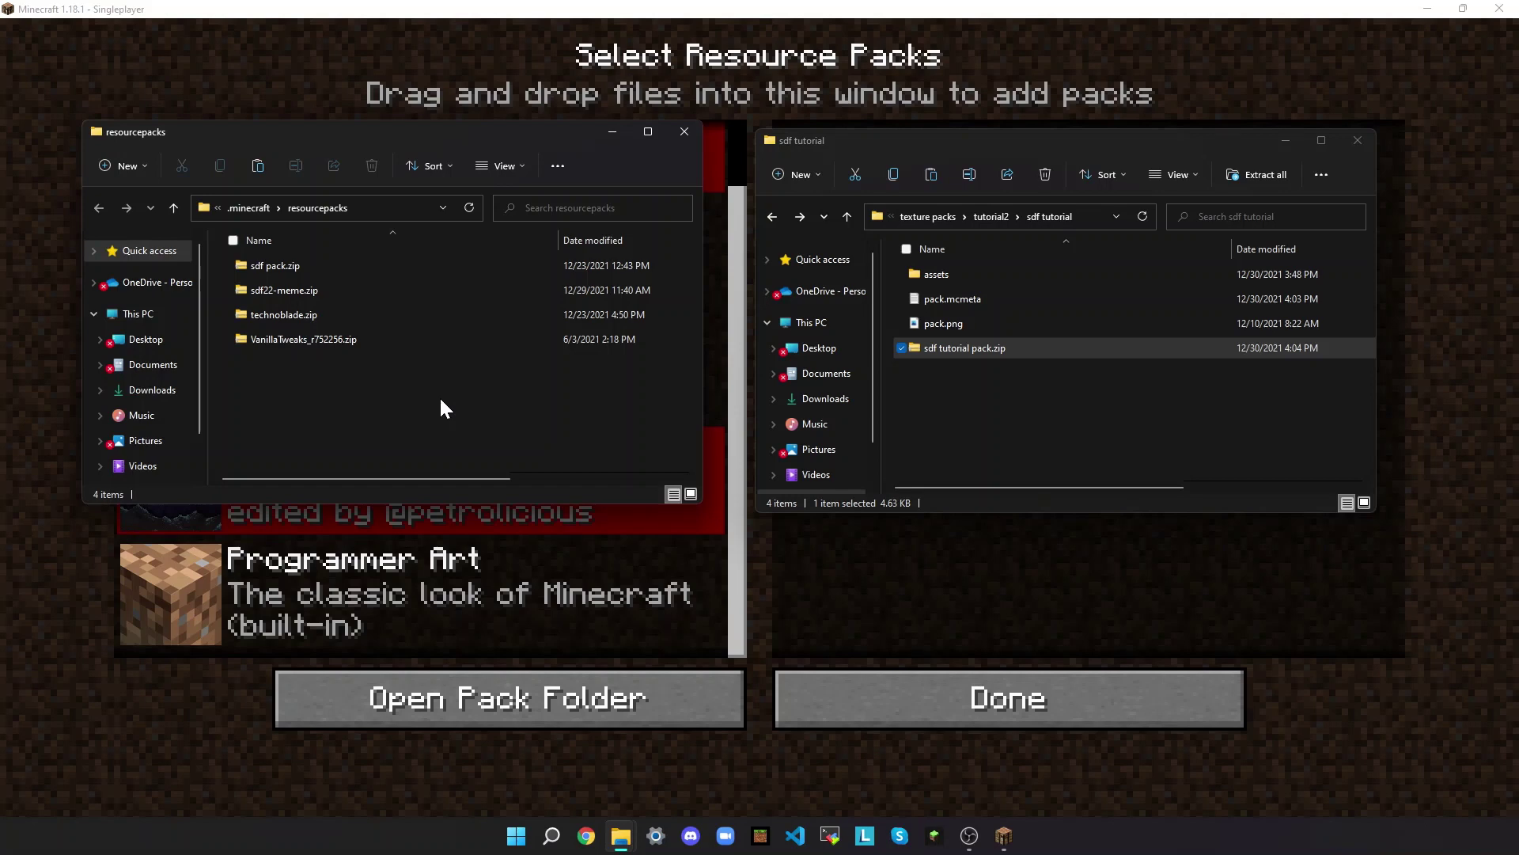
key(ctrl+v)
click(448, 73)
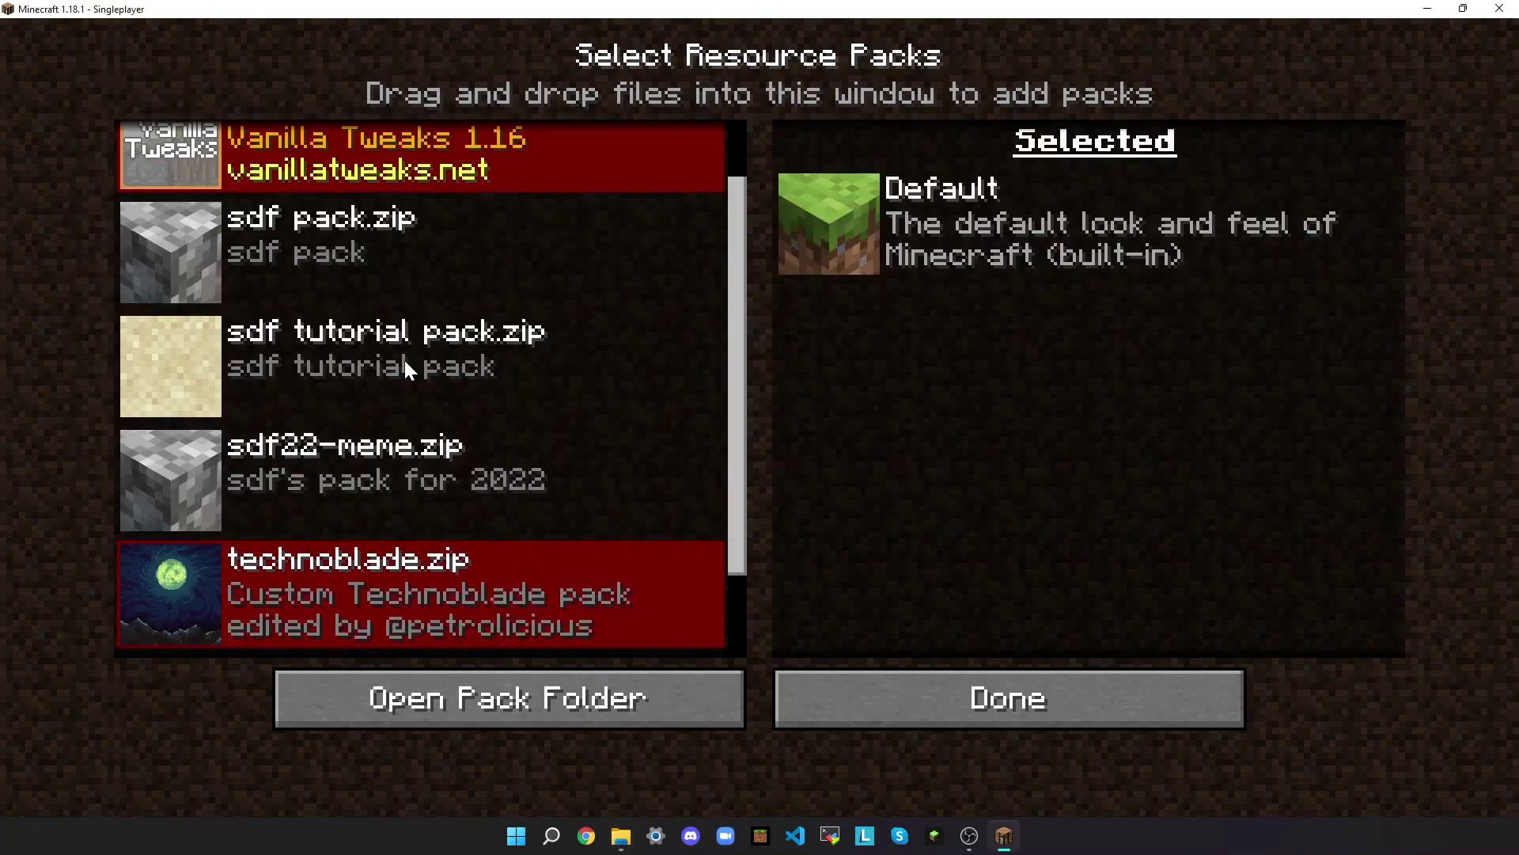
- Activate sdf tutorial pack.zip in Minecraft's resource pack selection, apply it and return to the world
scroll(341, 554, down, 2)
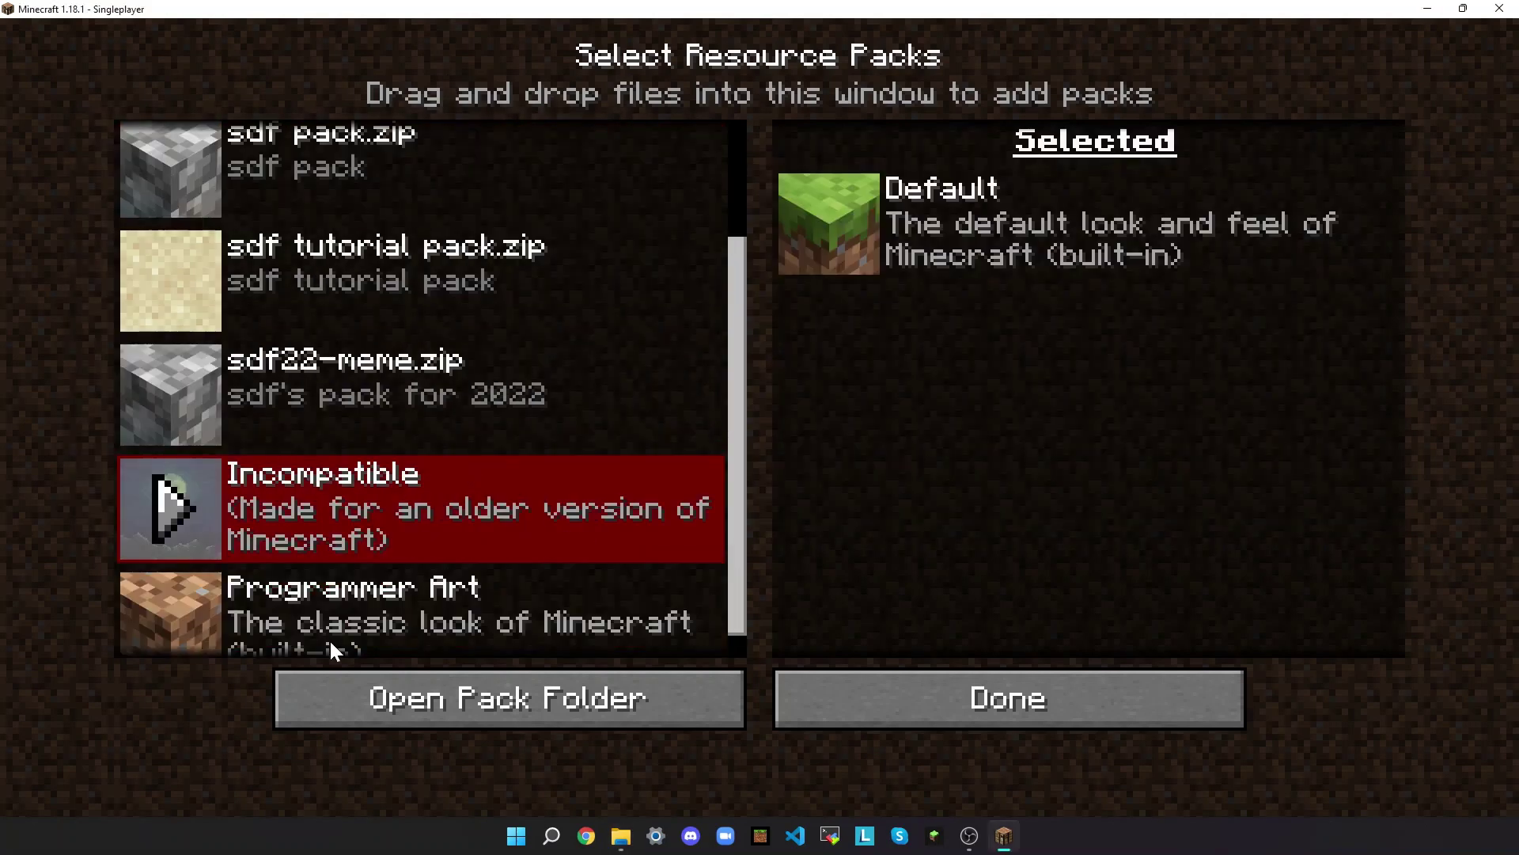
scroll(329, 638, up, 3)
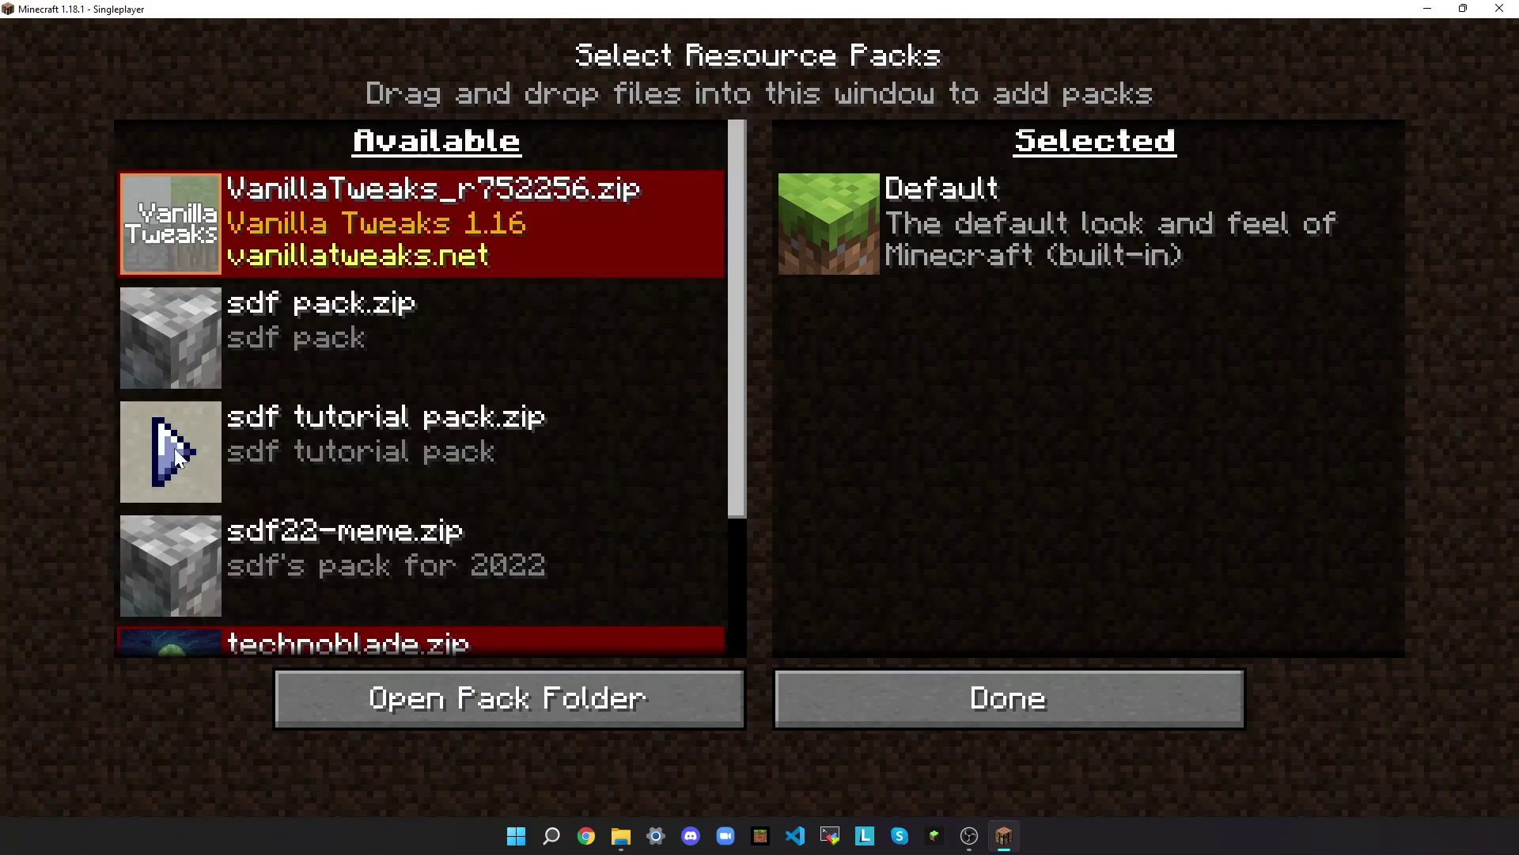
click(165, 455)
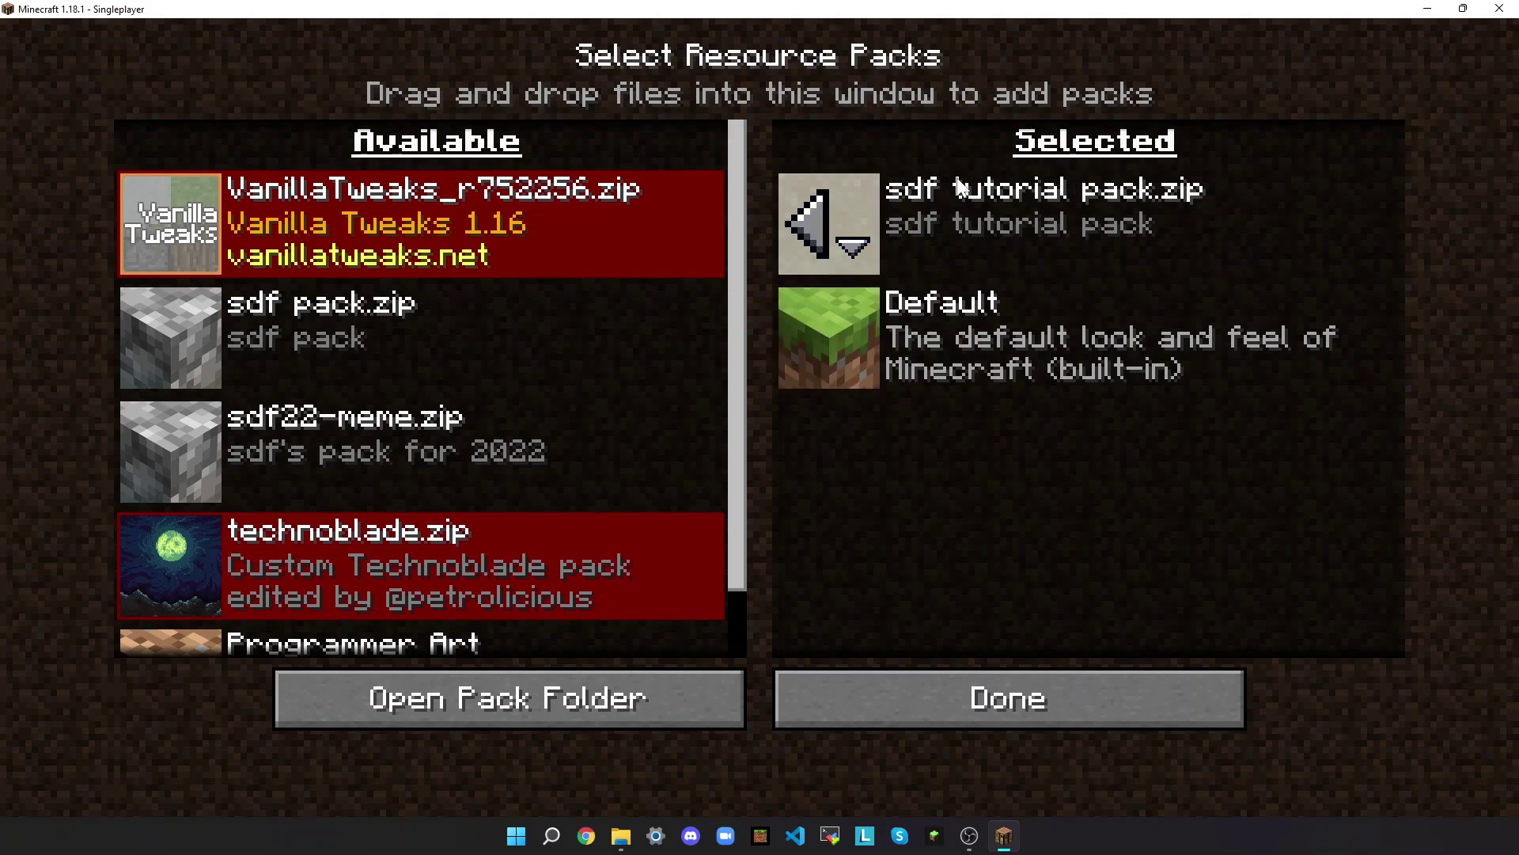
mouse_move(960, 191)
click(958, 695)
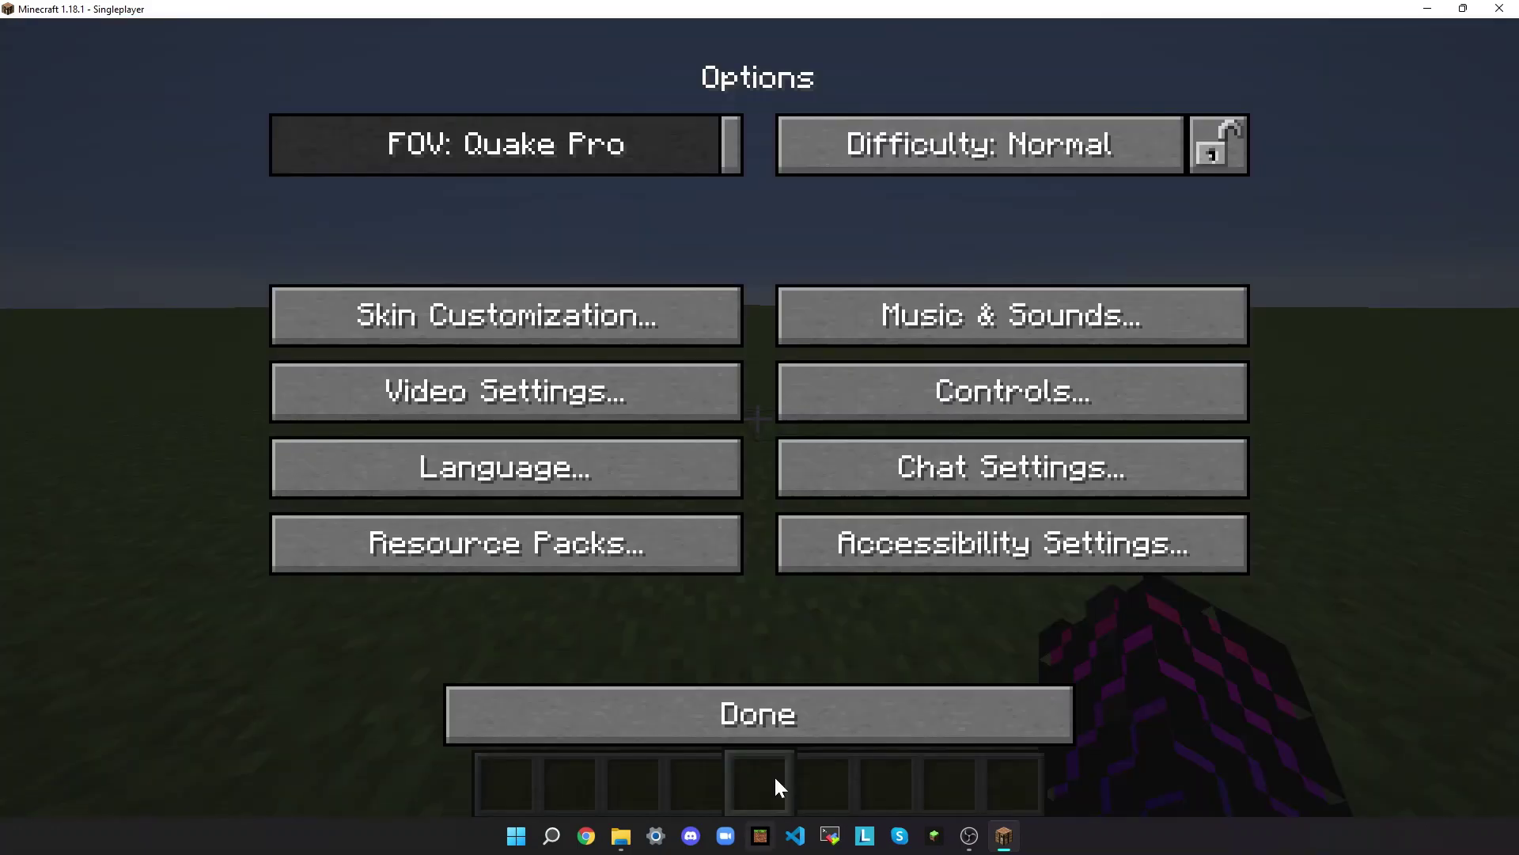
click(768, 717)
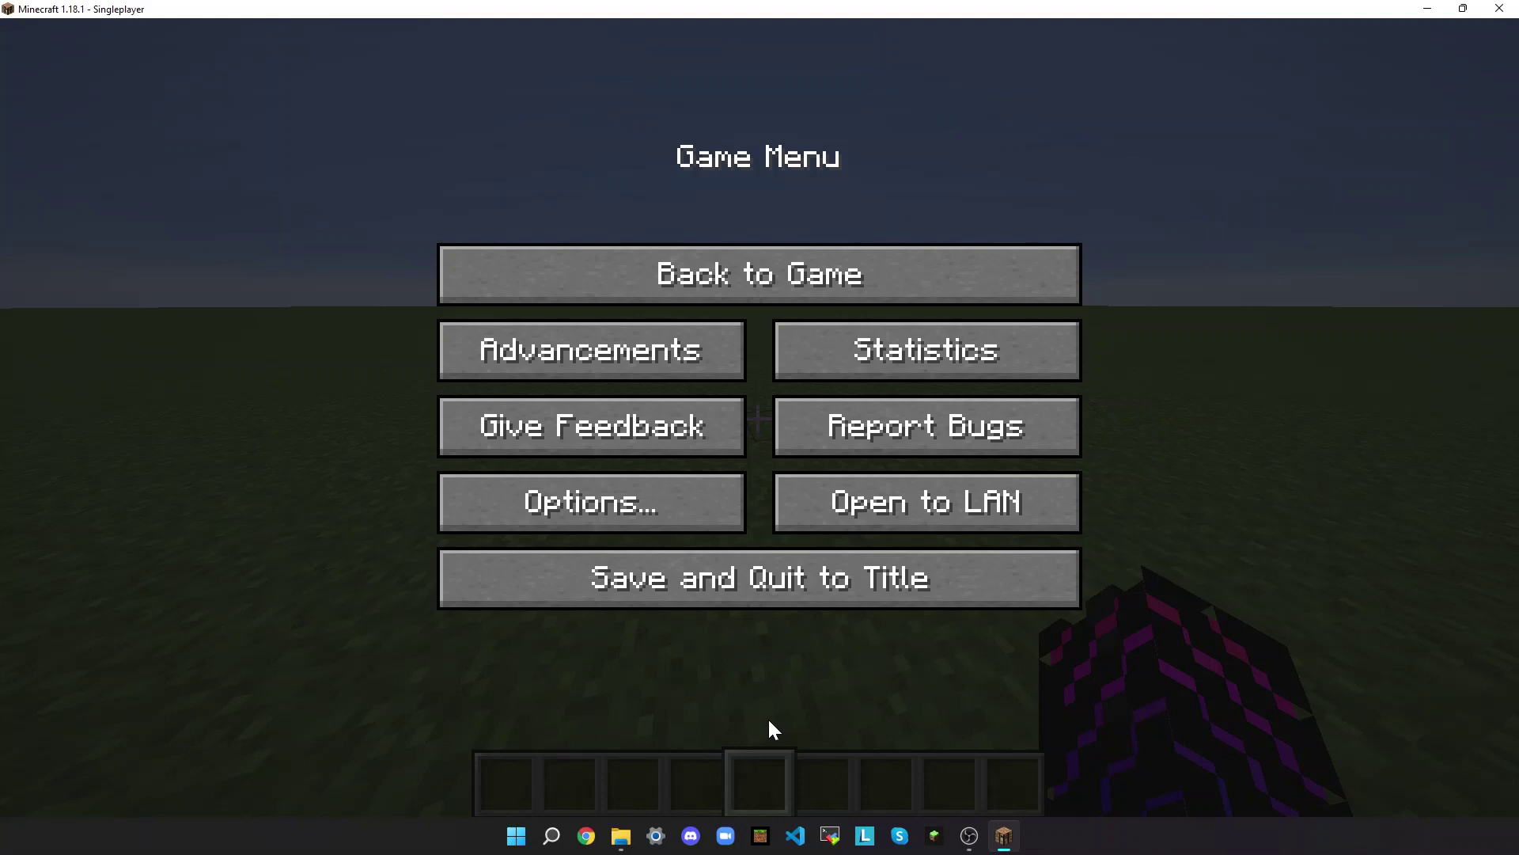
key(Escape)
- Dig away grass and dirt blocks in the flat world to inspect the retextured ground
click(760, 427)
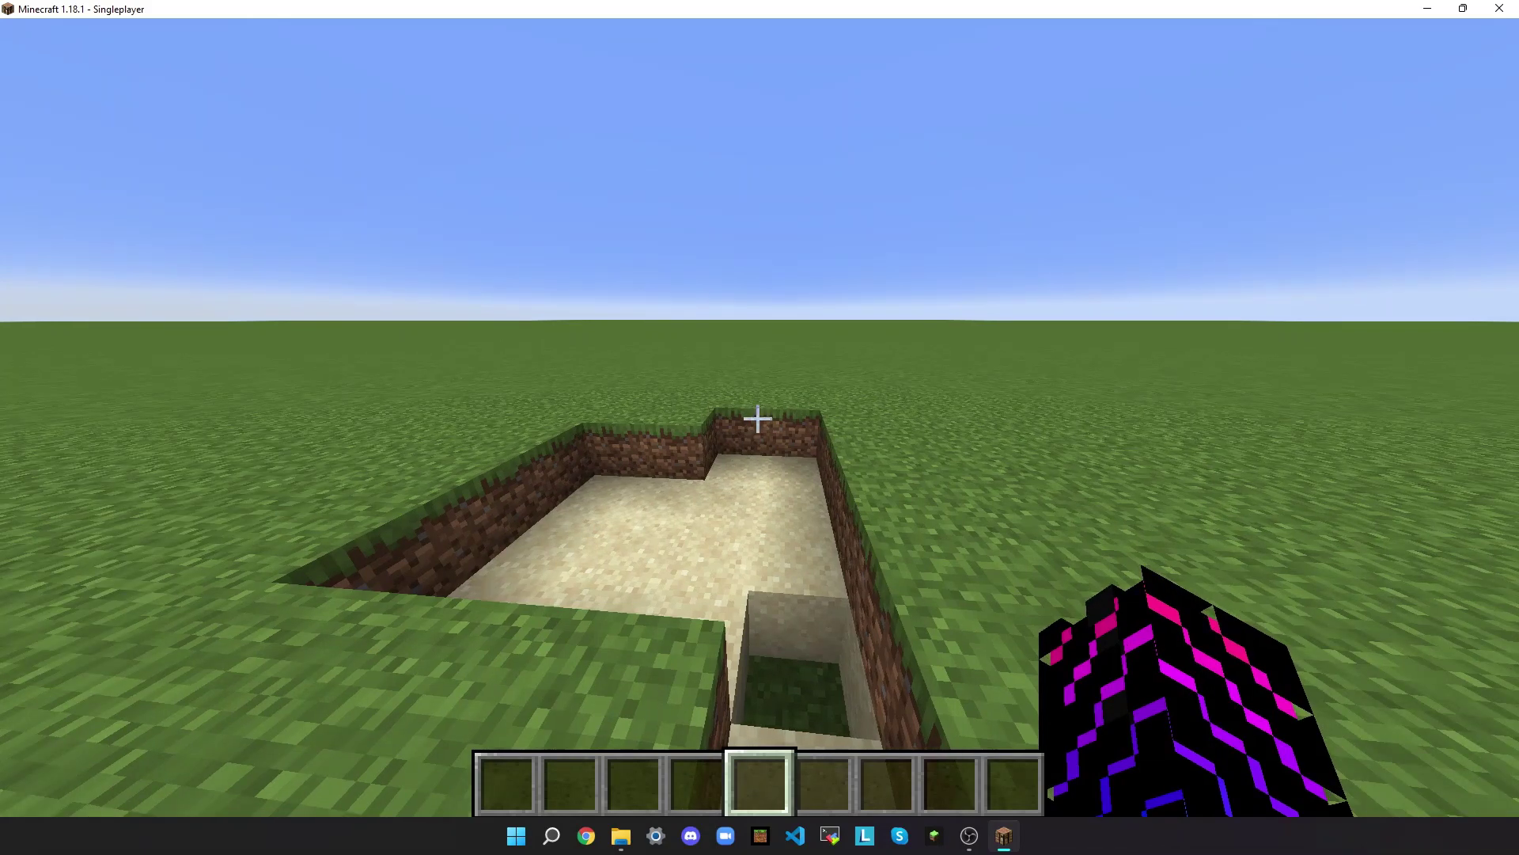
key(Escape)
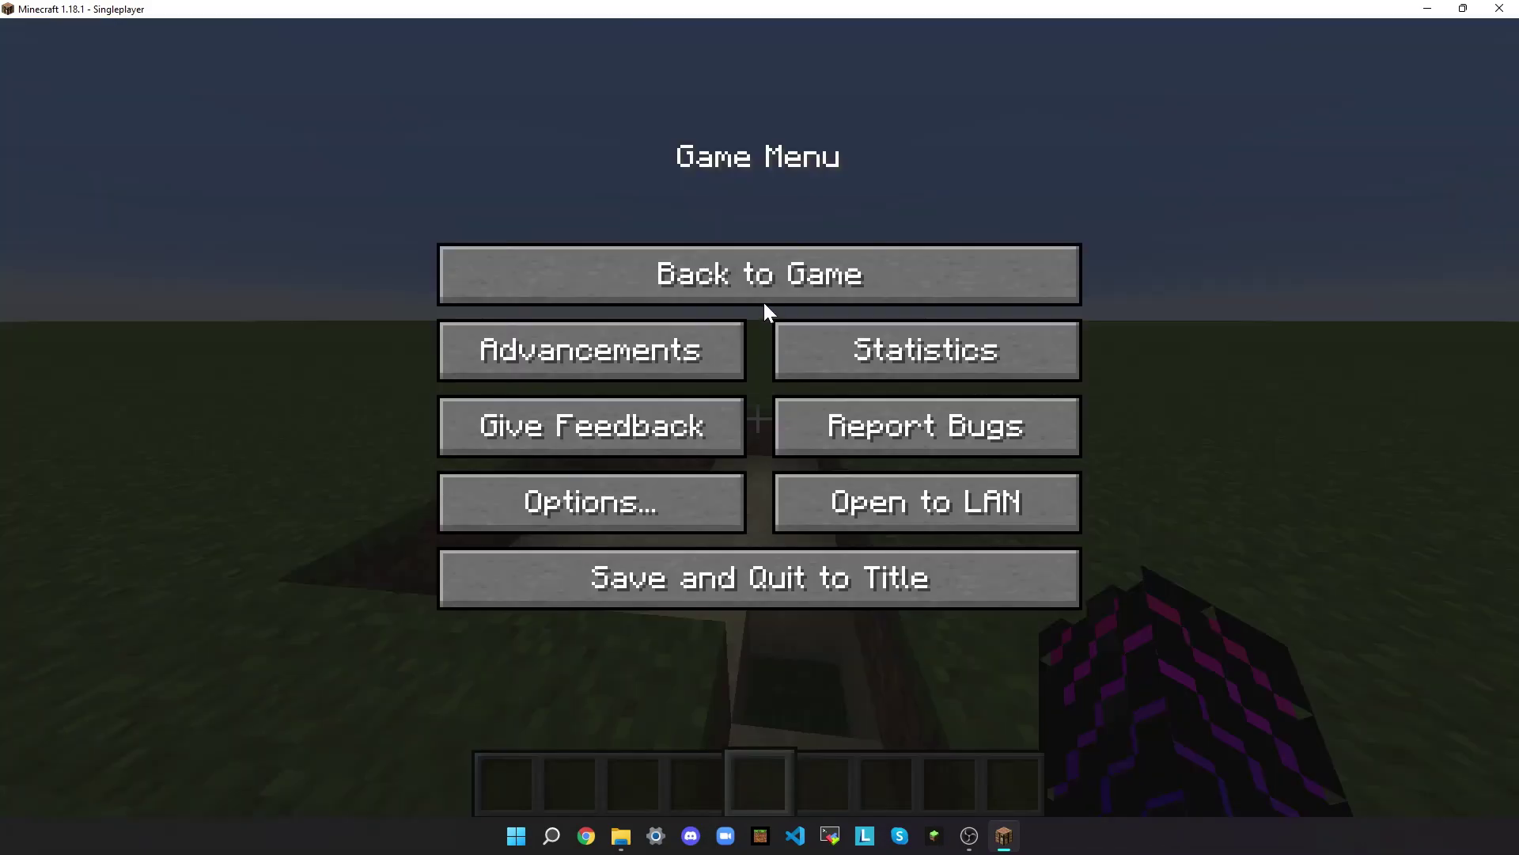
click(763, 300)
- Search the creative inventory for sand and dirt, and put Sand in the first hotbar slot and Dirt in the second
key(e)
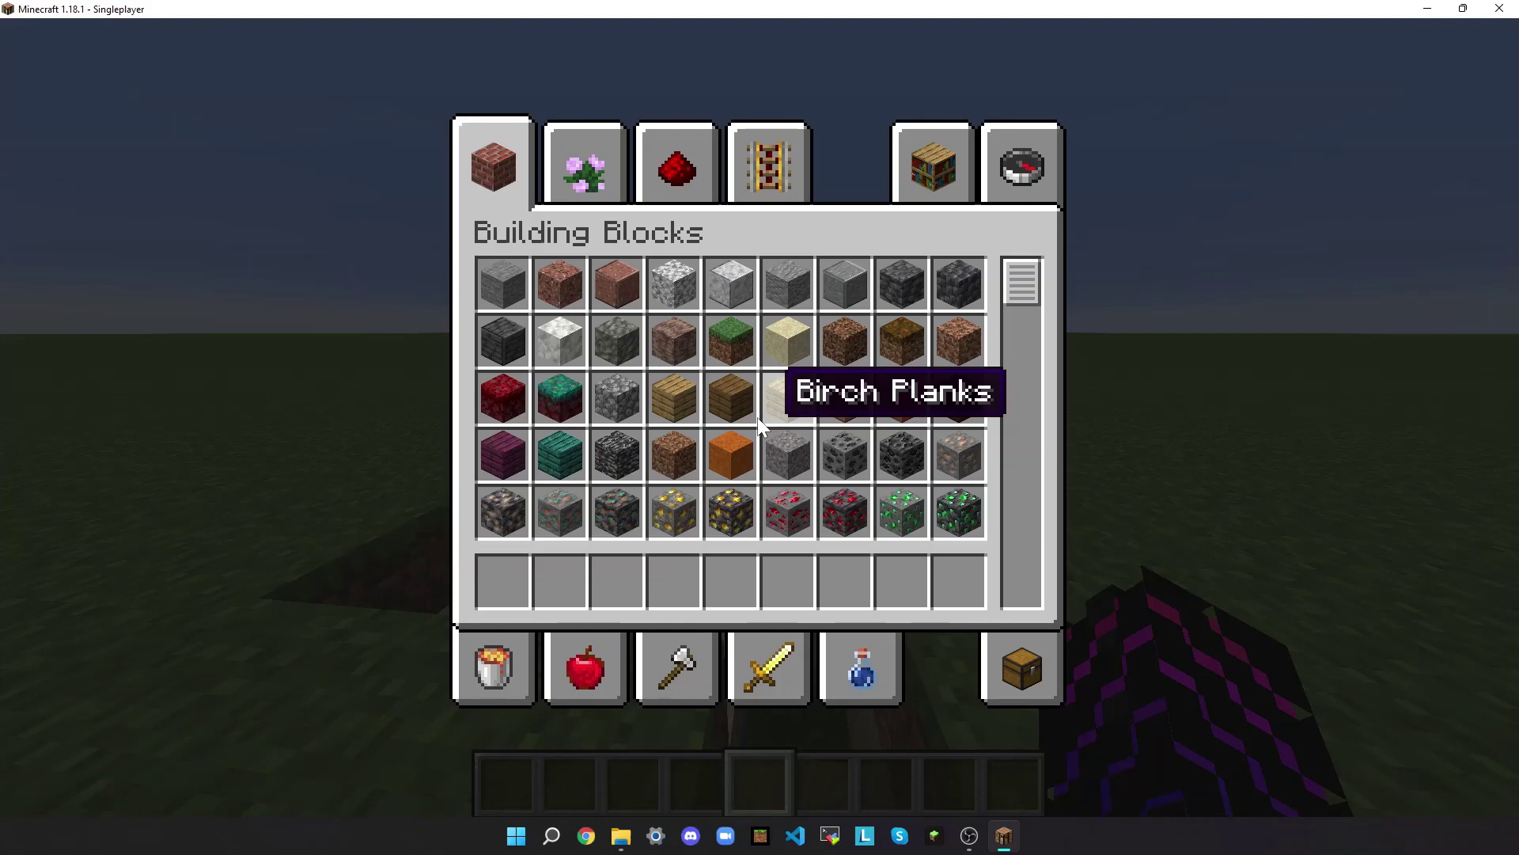
click(1009, 164)
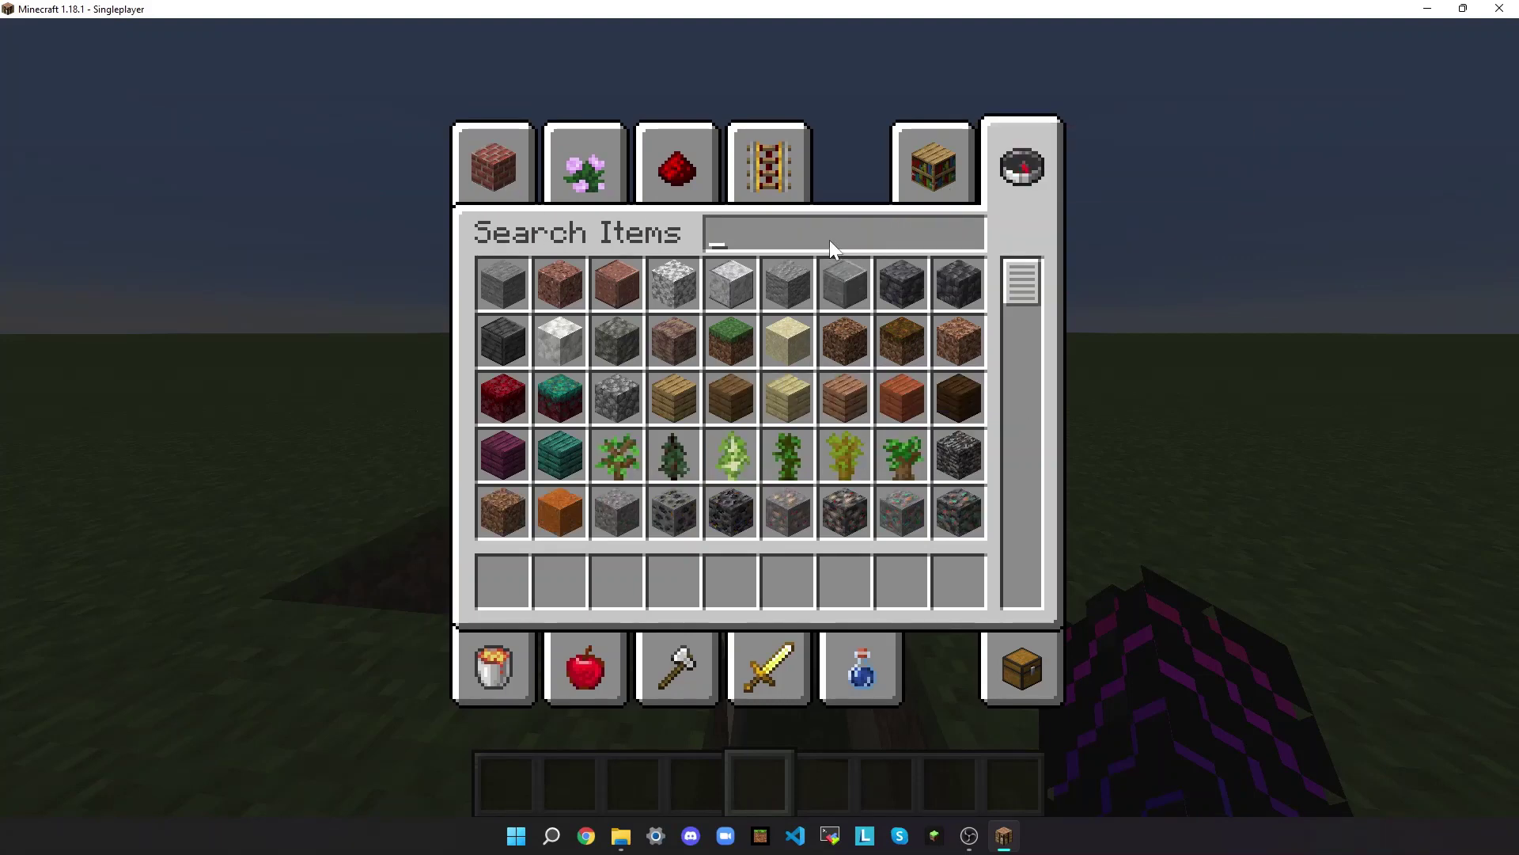
text(sand)
click(515, 263)
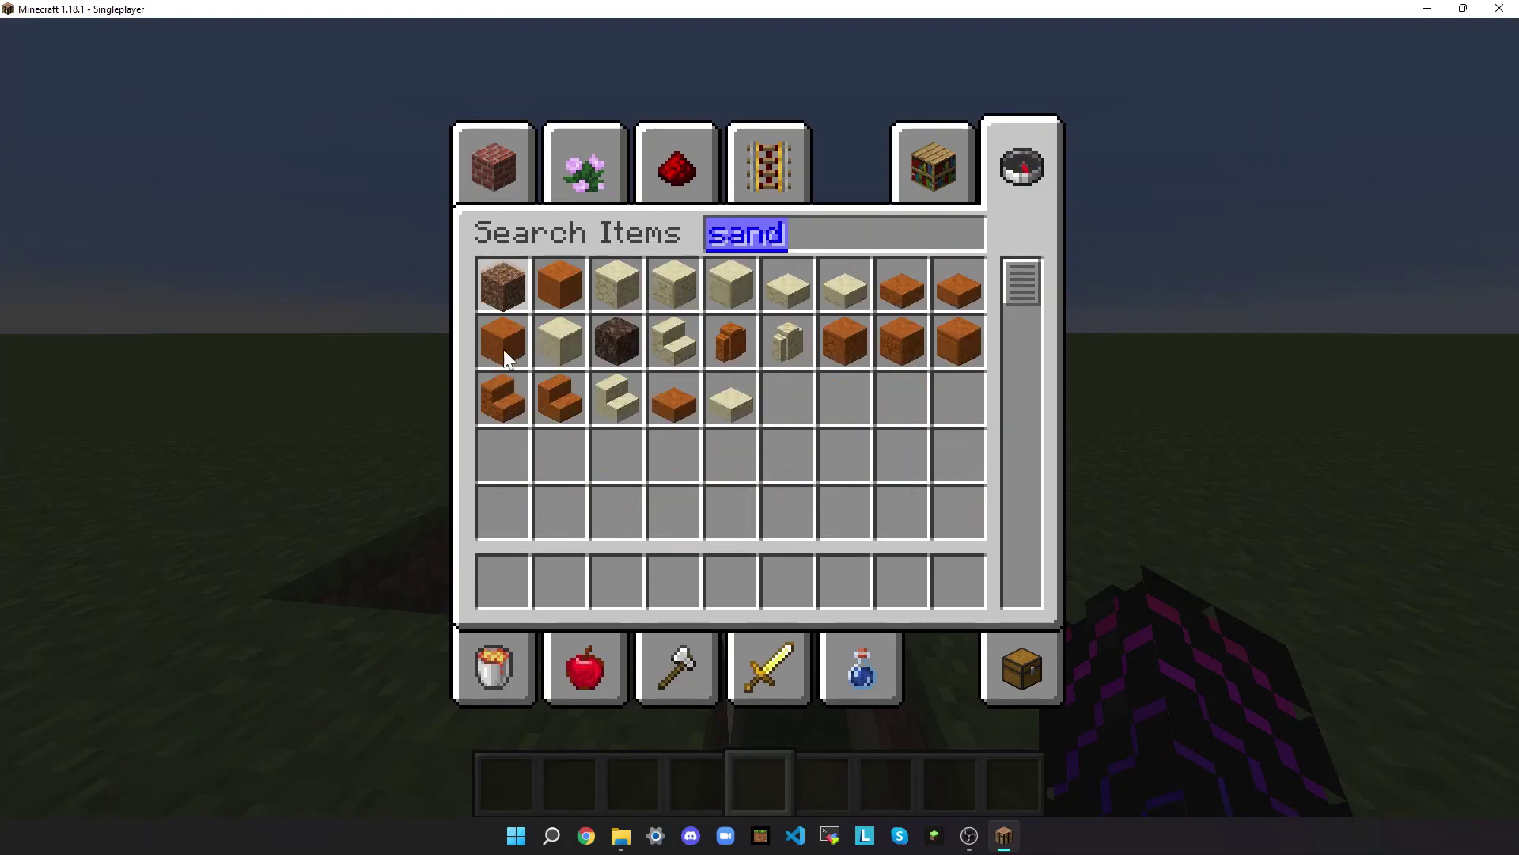
click(512, 584)
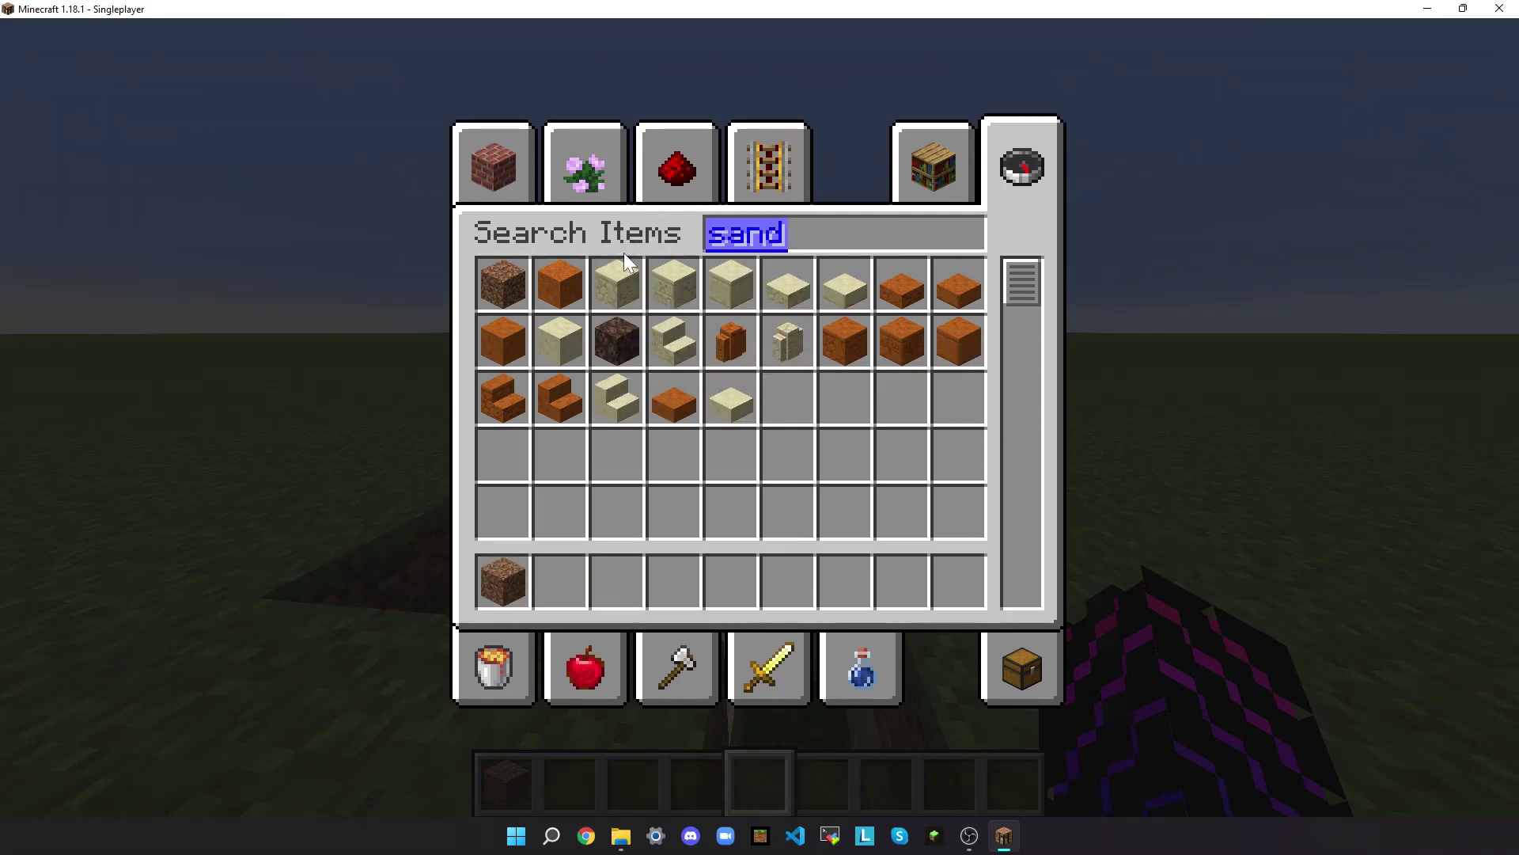
text(dirt)
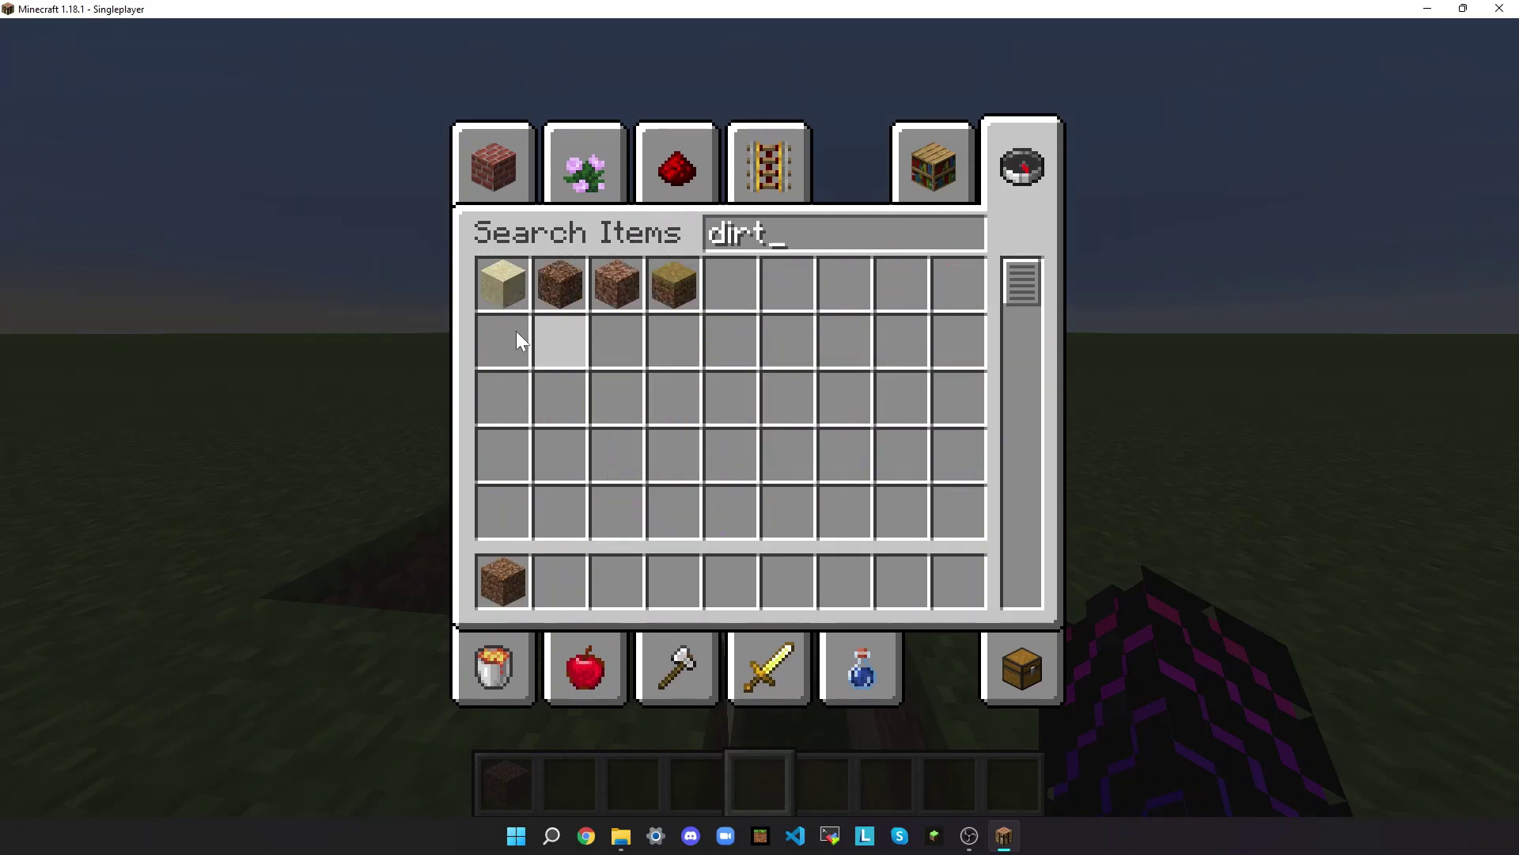
click(511, 294)
click(546, 591)
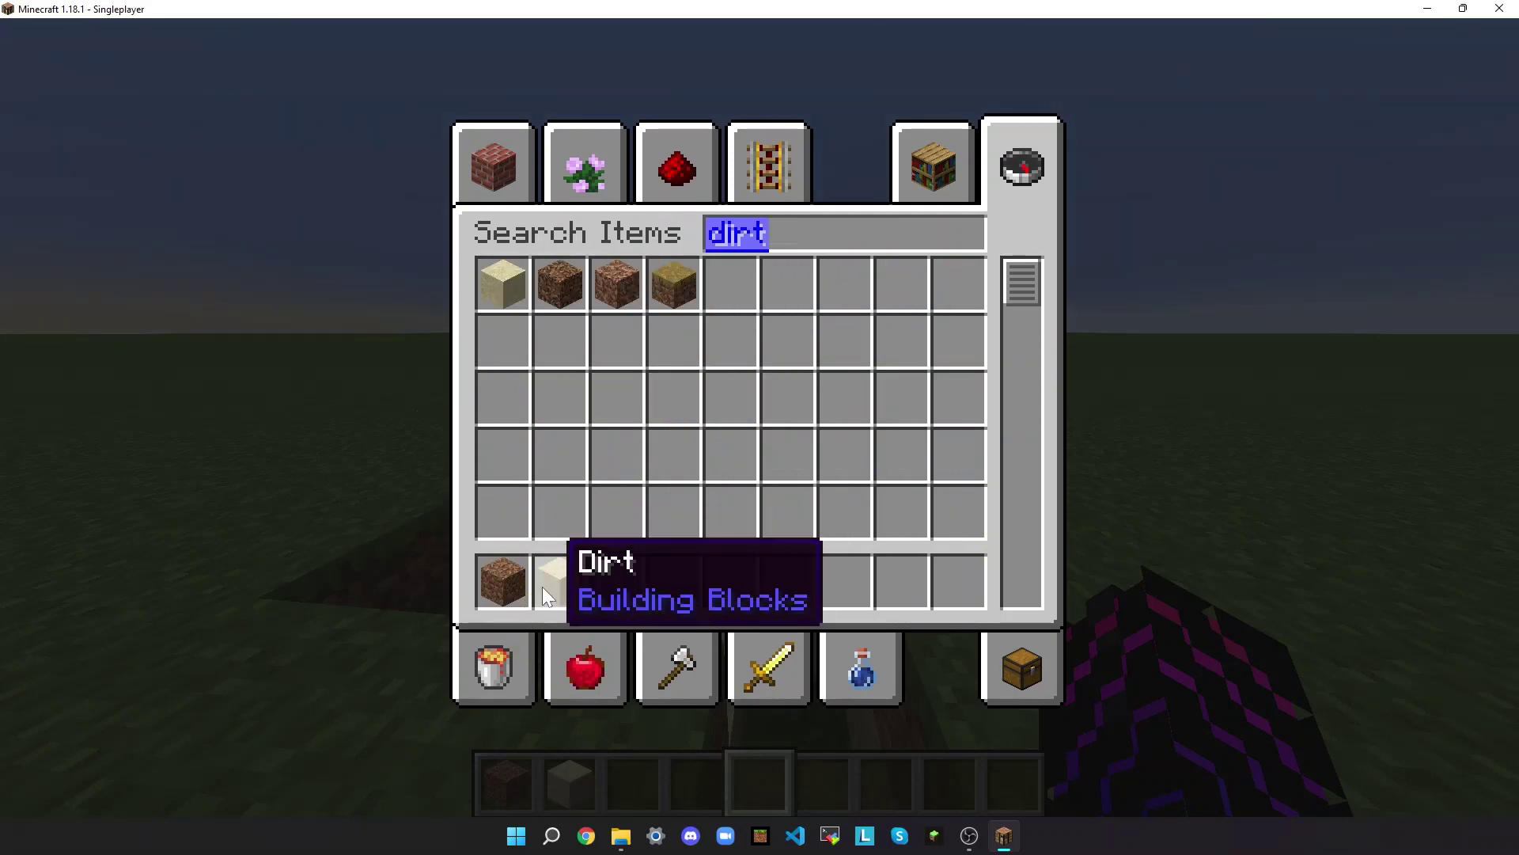
- Search the inventory for "diam", put the Diamond Sword in the third hotbar slot and hold it
text(diam)
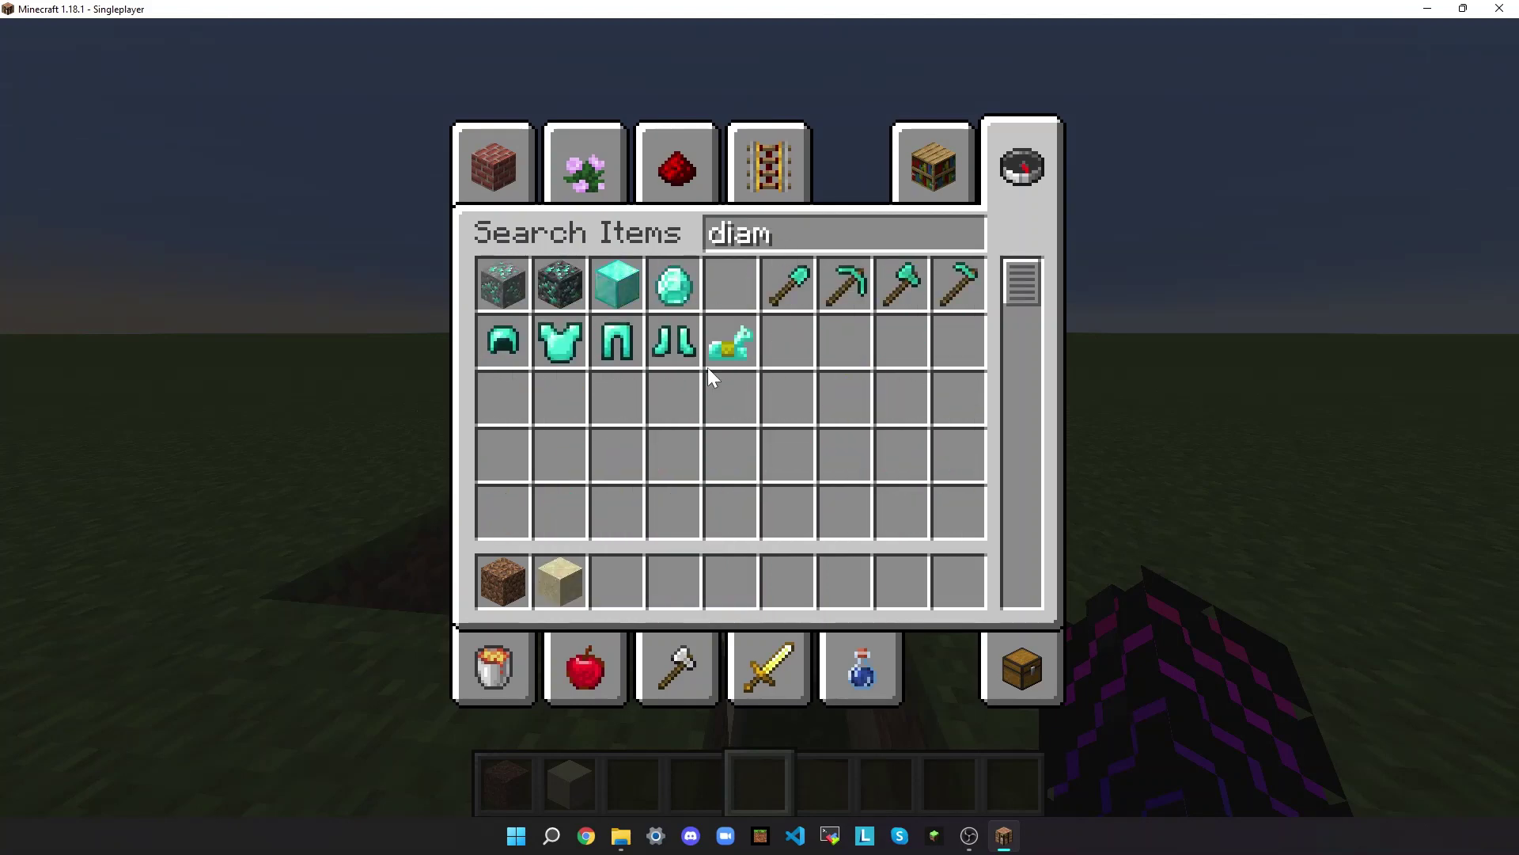
click(744, 278)
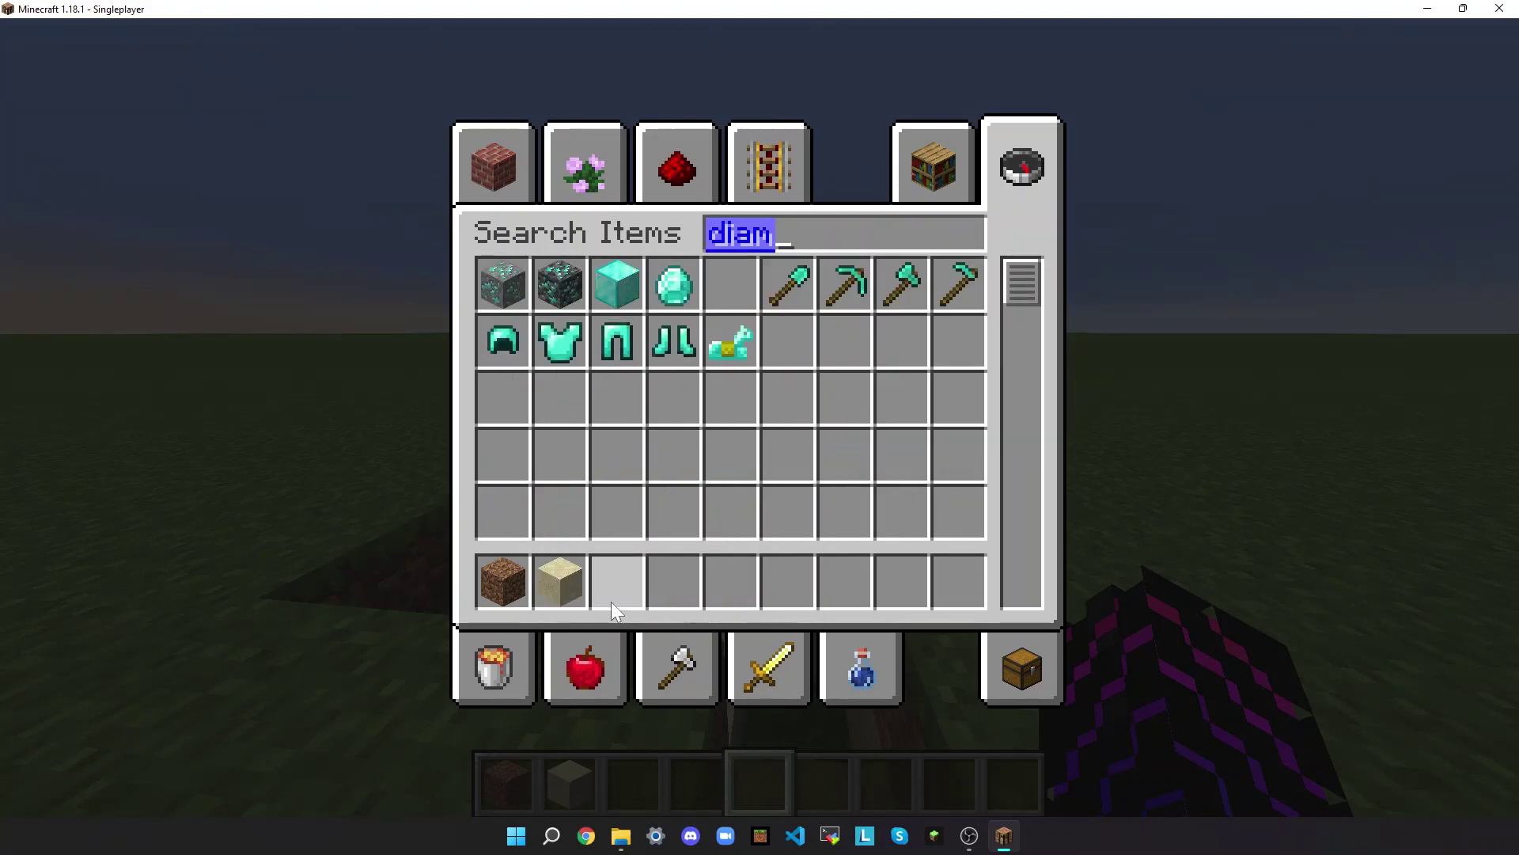
key(Escape)
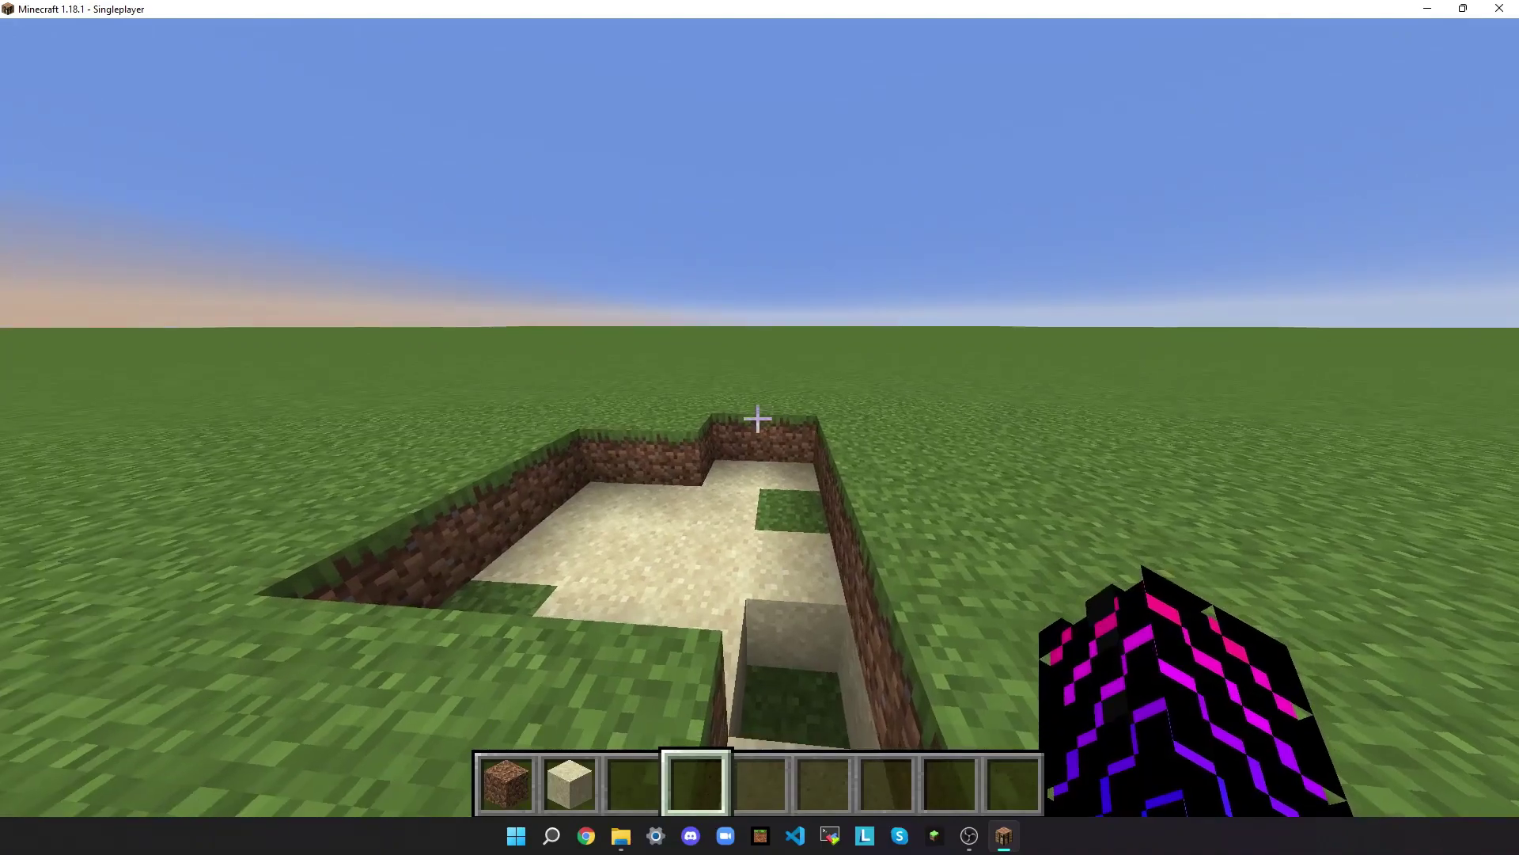
scroll(758, 418, up, 4)
scroll(758, 419, down, 2)
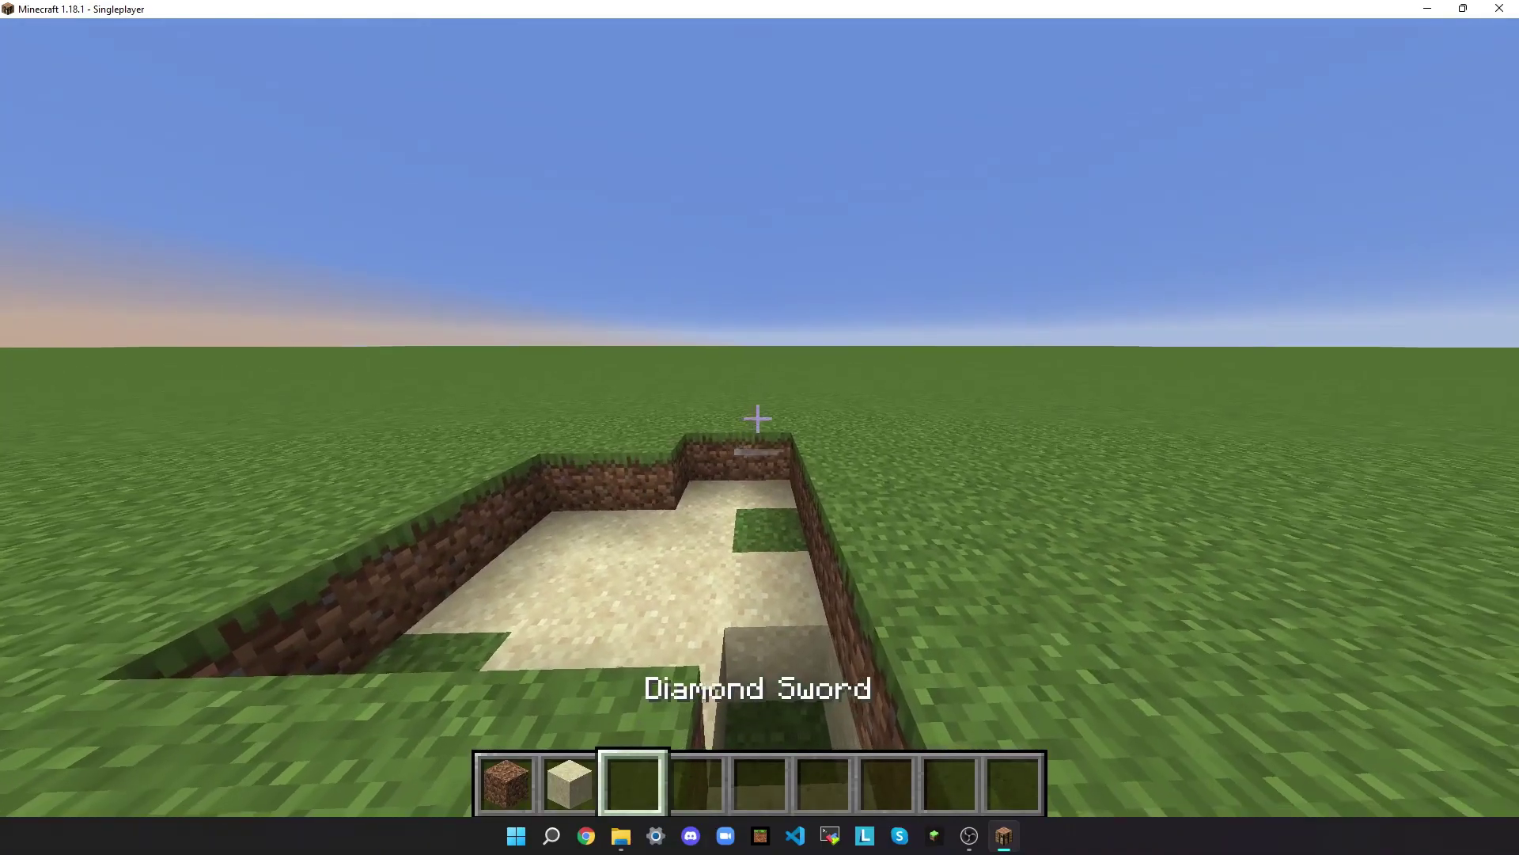
- Place Dirt blocks in the dug pit and a Sand block in the hole beside them
scroll(758, 419, up, 1)
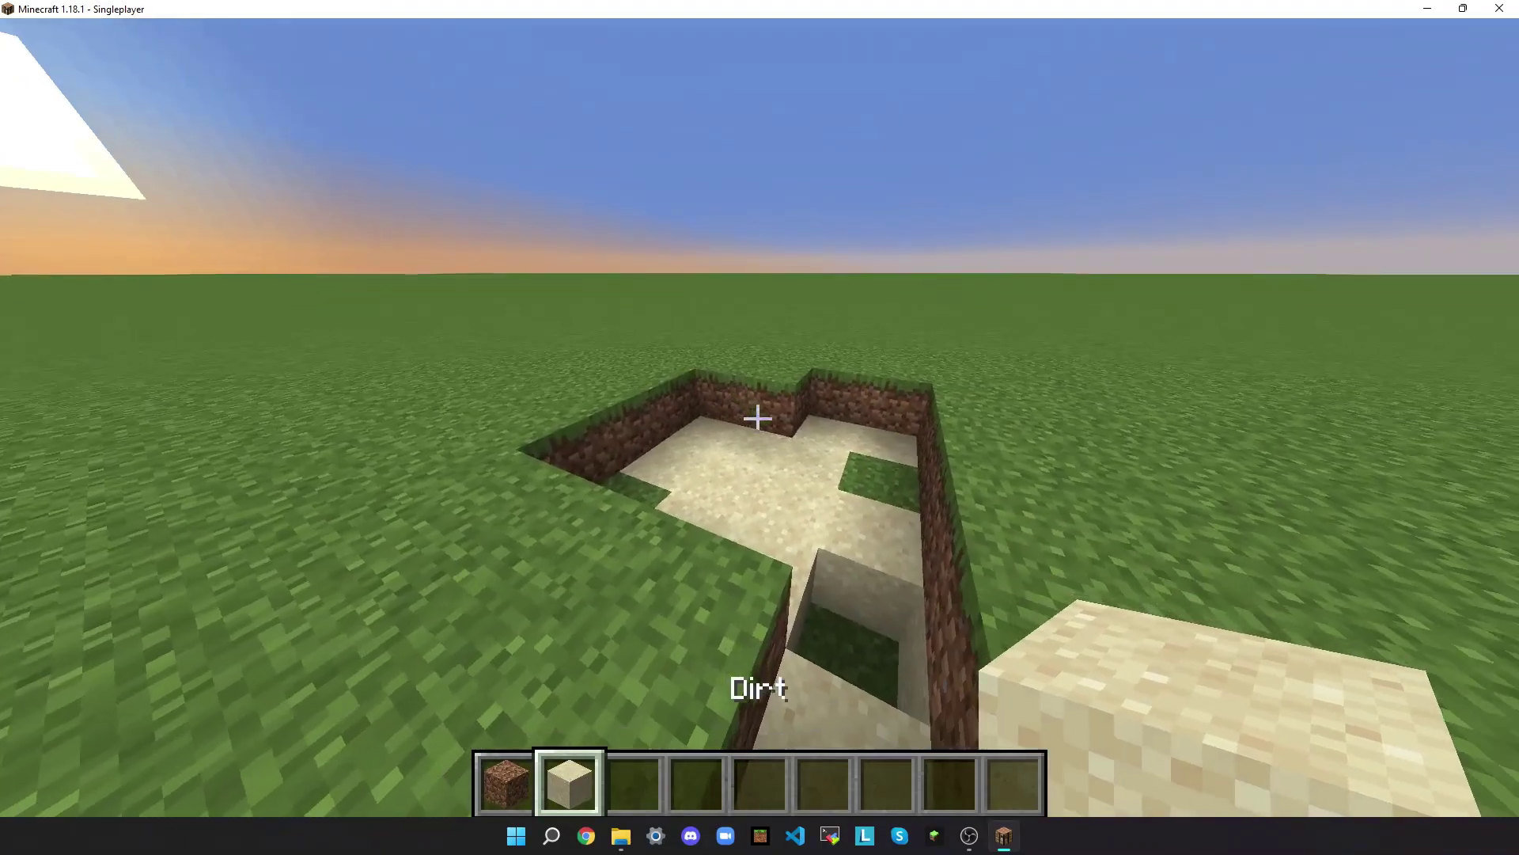
right_click(758, 418)
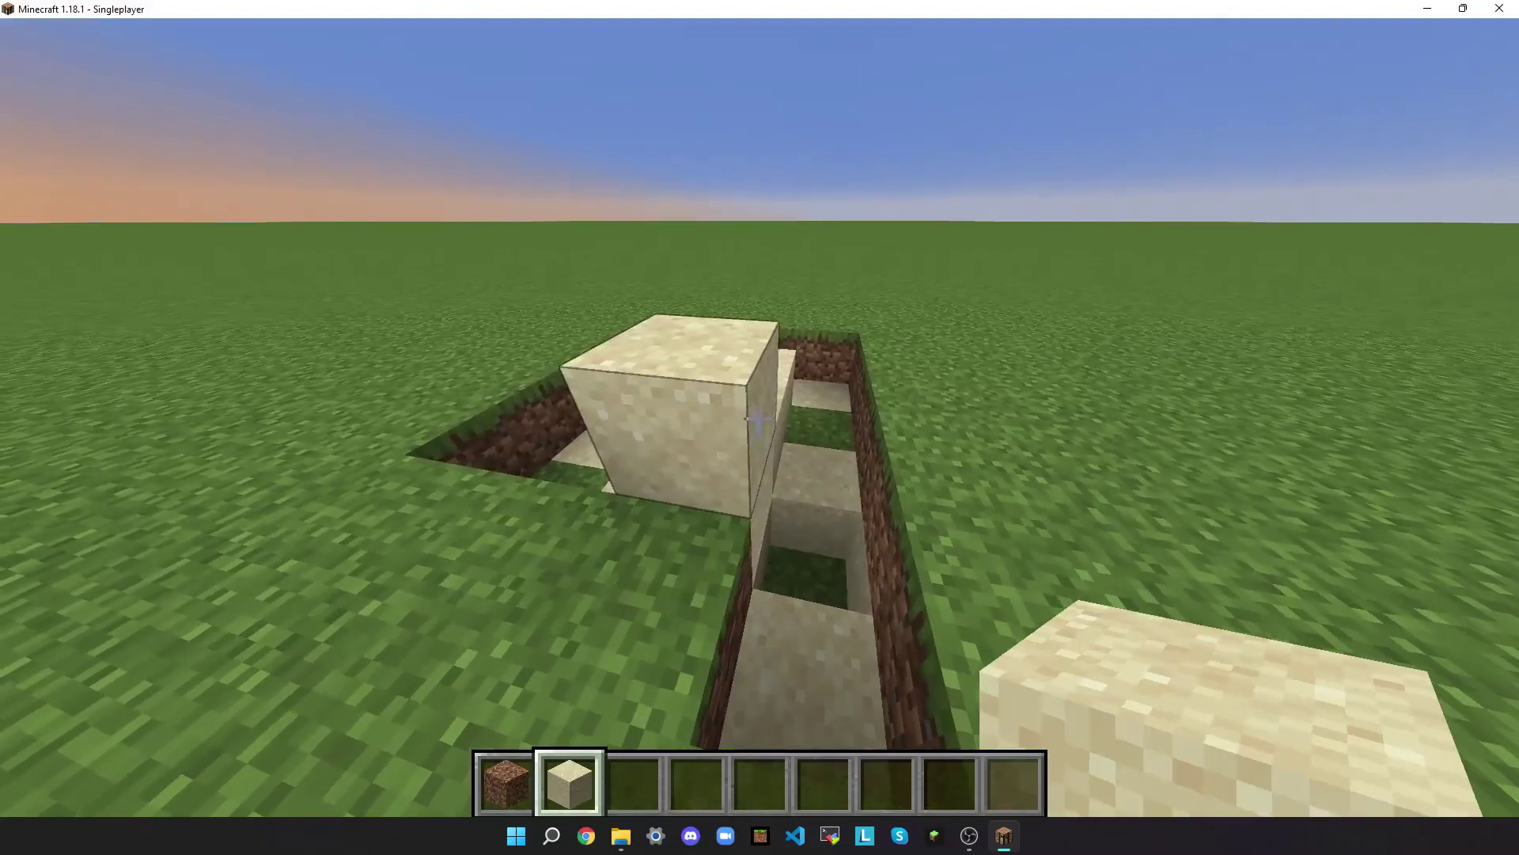
scroll(758, 419, up, 1)
right_click(758, 419)
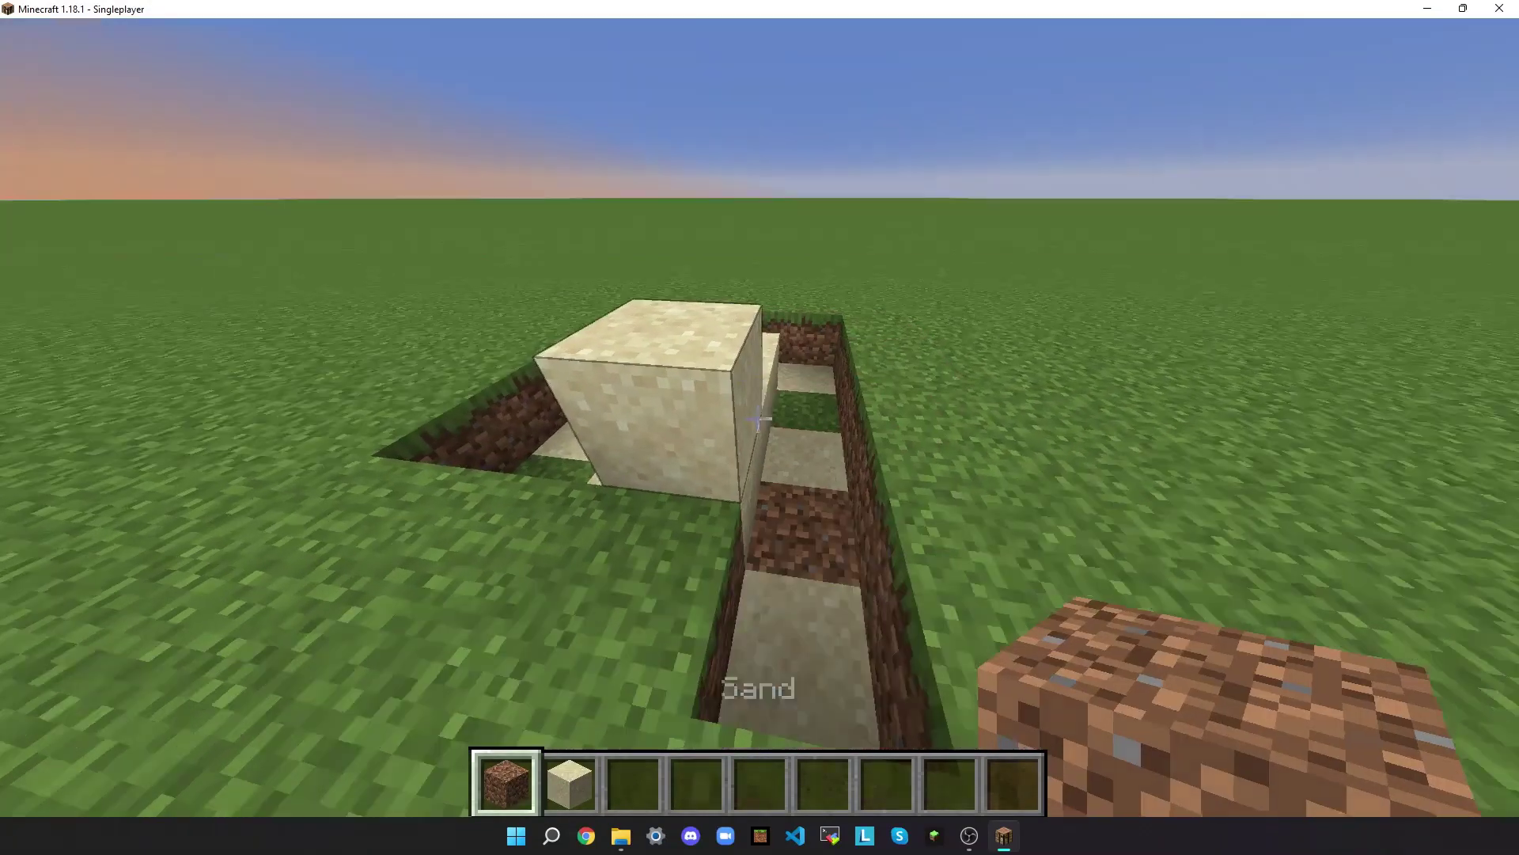
- Move into the trench and dig out the placed Sand block and an adjacent Dirt block
key(w)
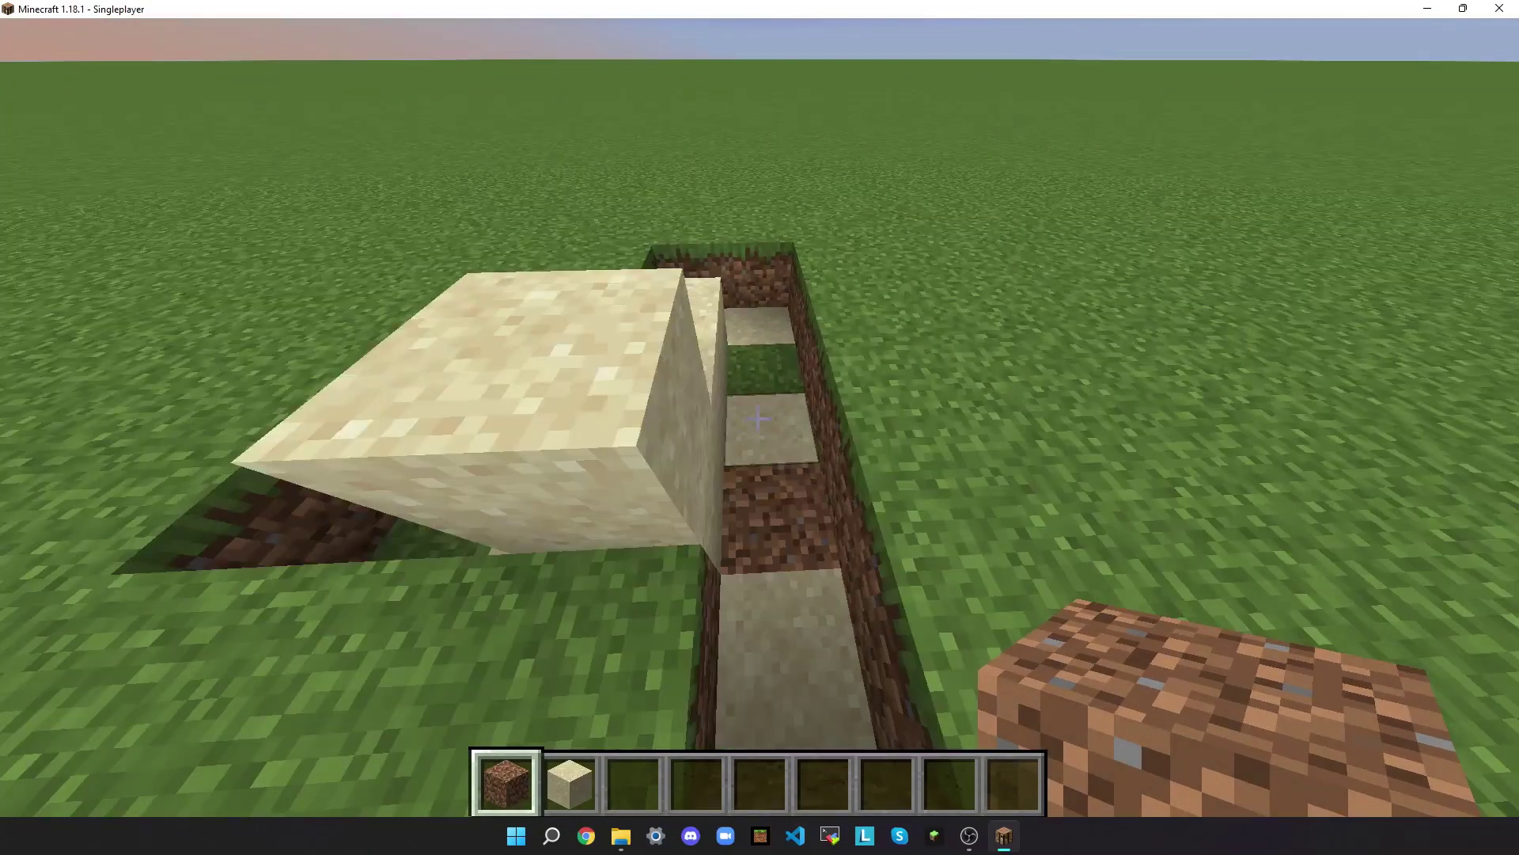
key(w)
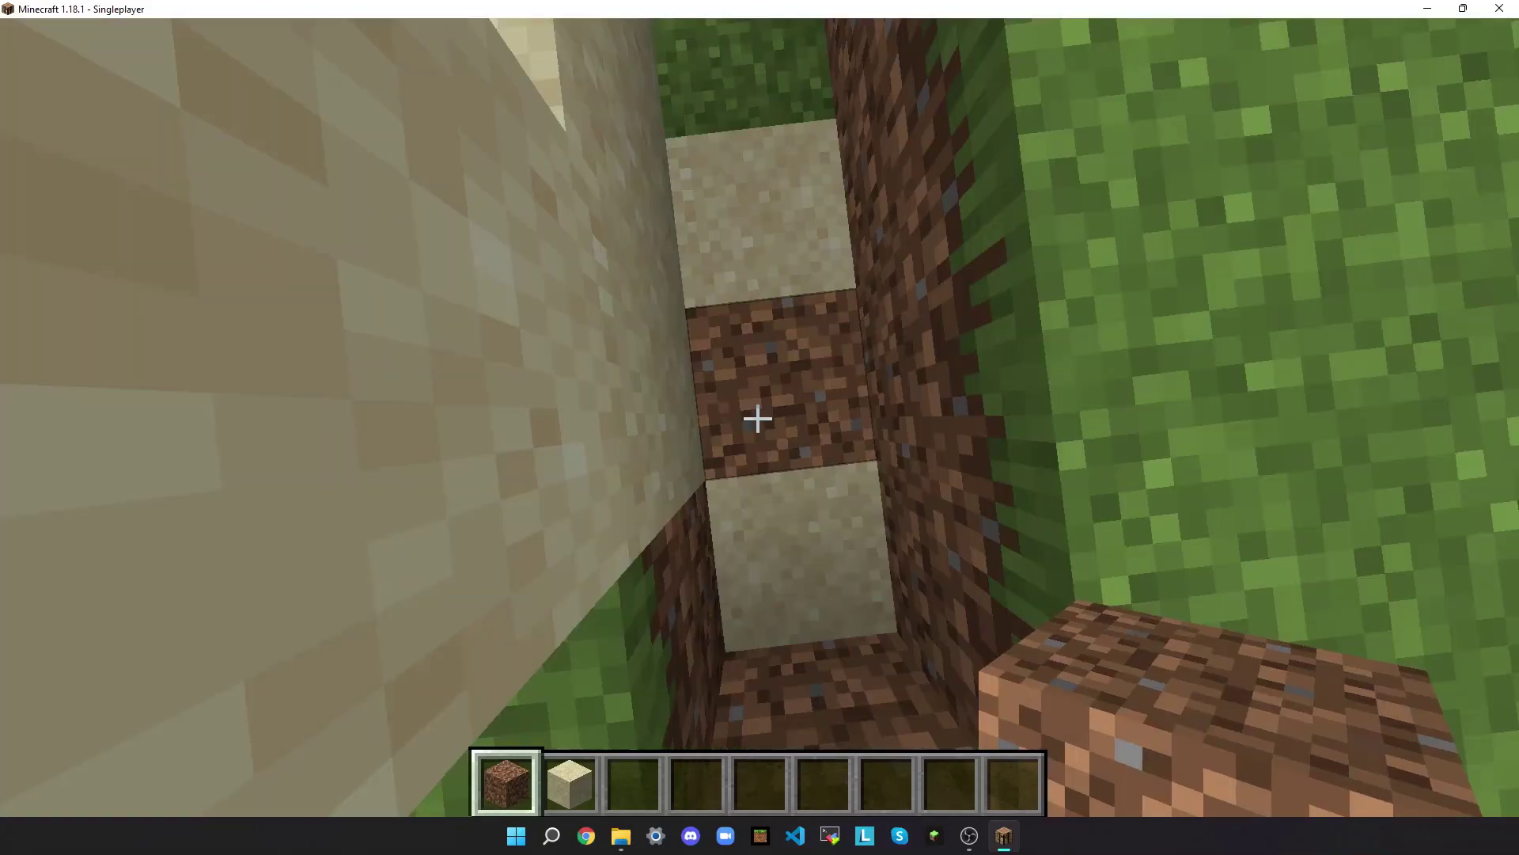
click(757, 420)
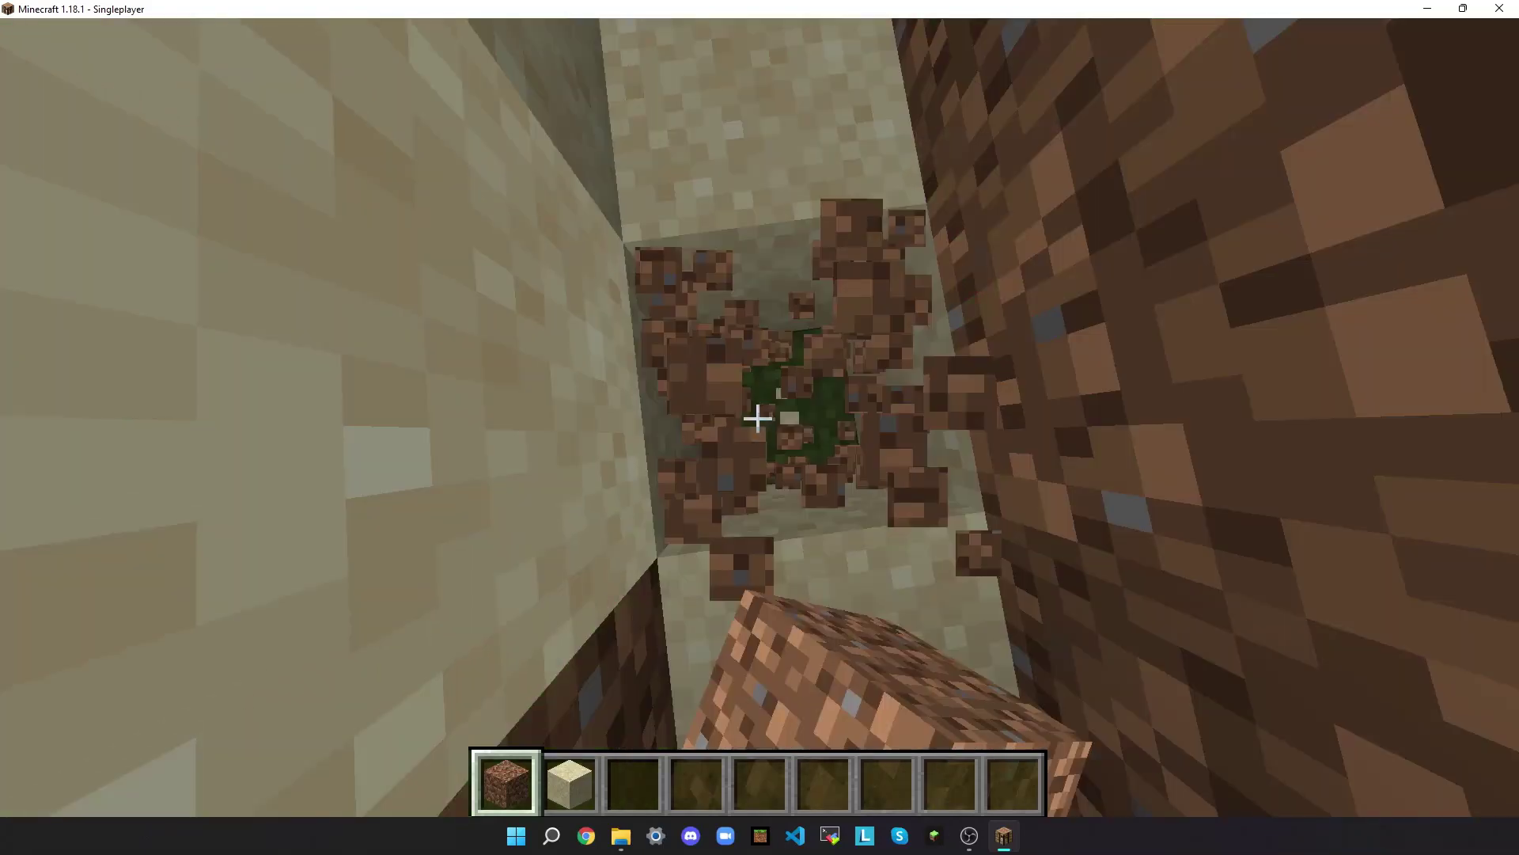
click(758, 419)
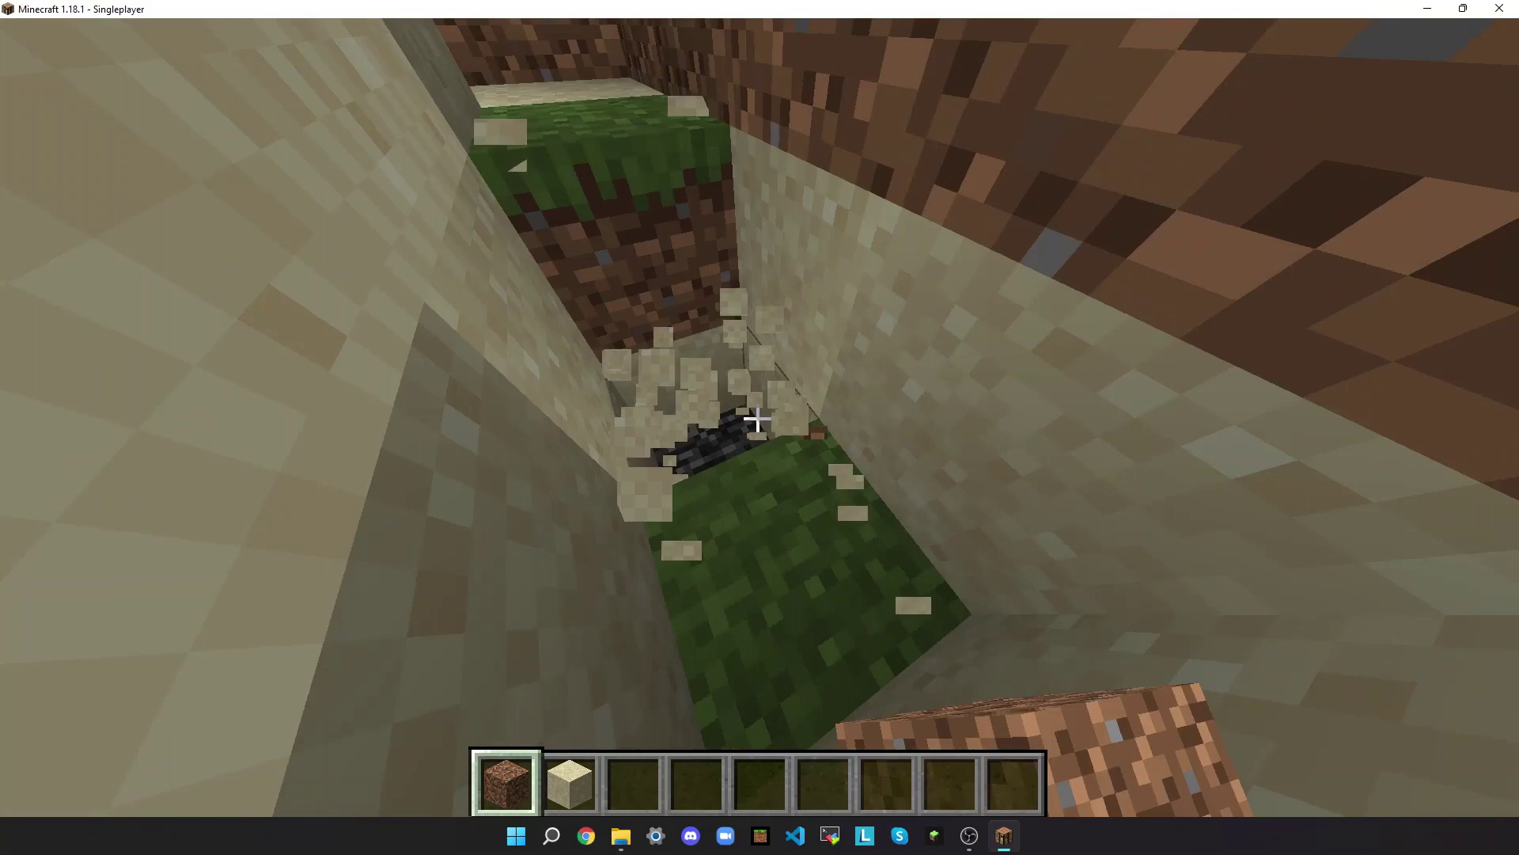